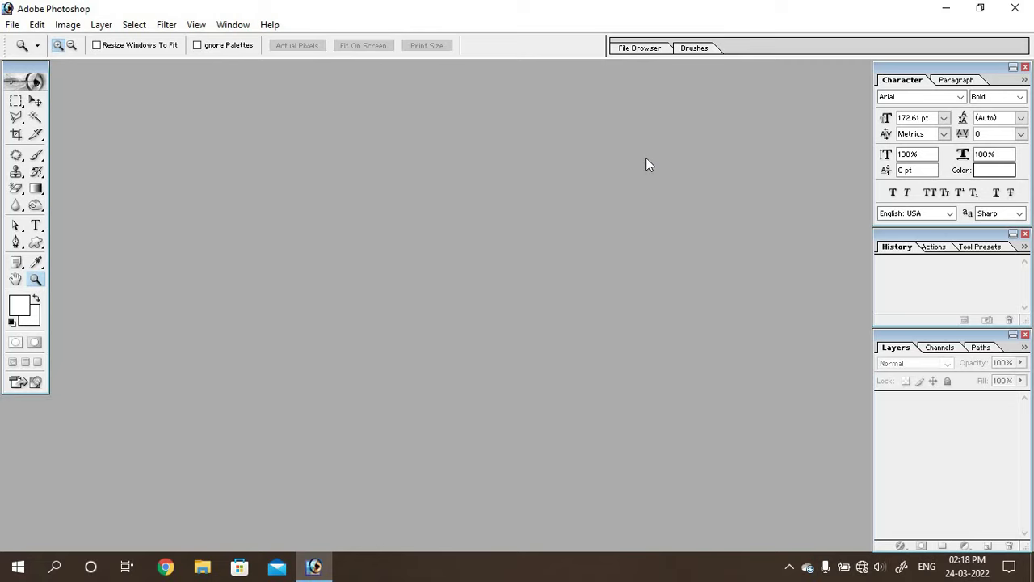
- Create a white 72 × 30 inch document at 72 pixels/inch
left_click(14, 25)
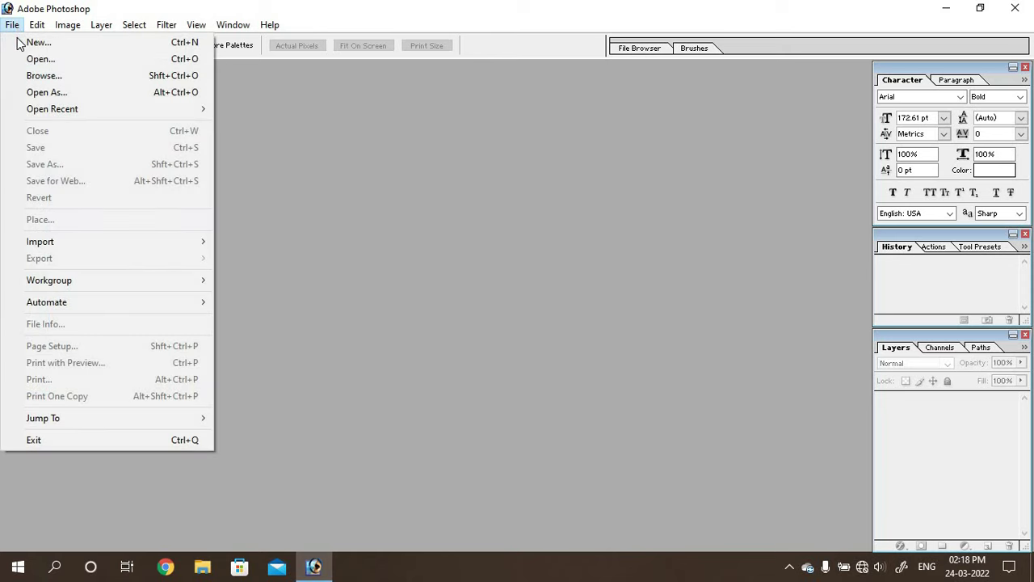
left_click(36, 42)
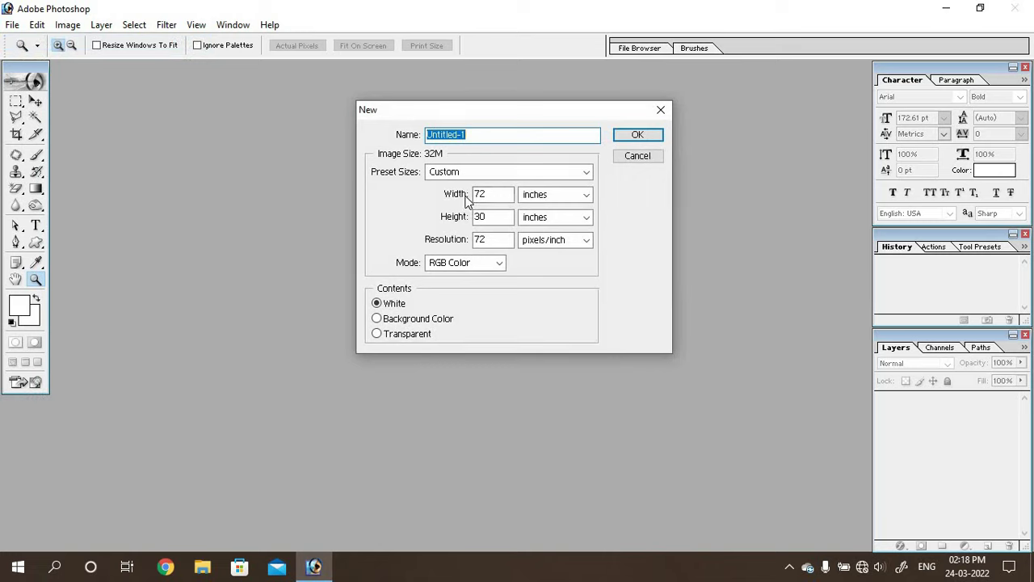
left_click(489, 194)
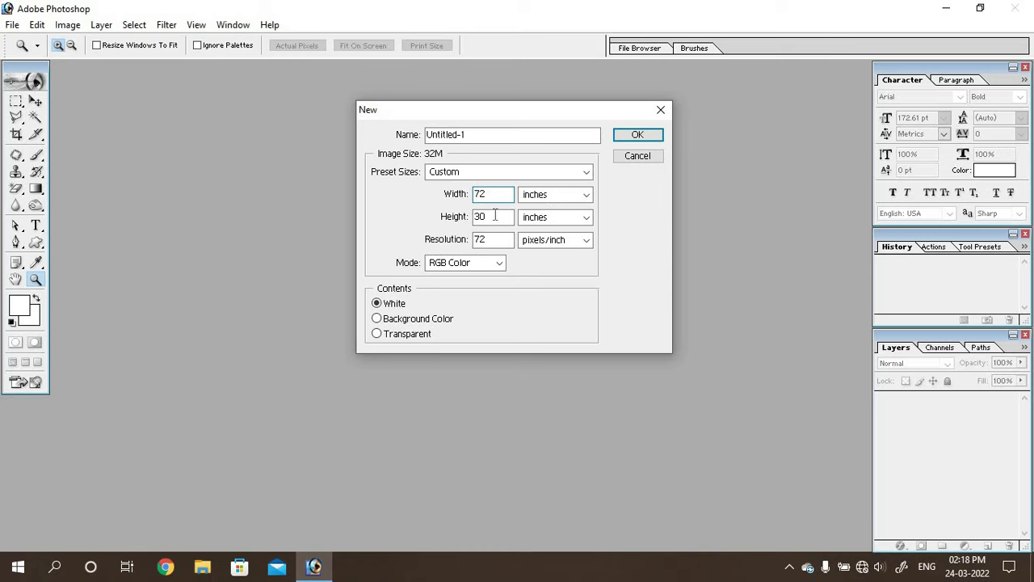
left_click(493, 217)
left_click(630, 134)
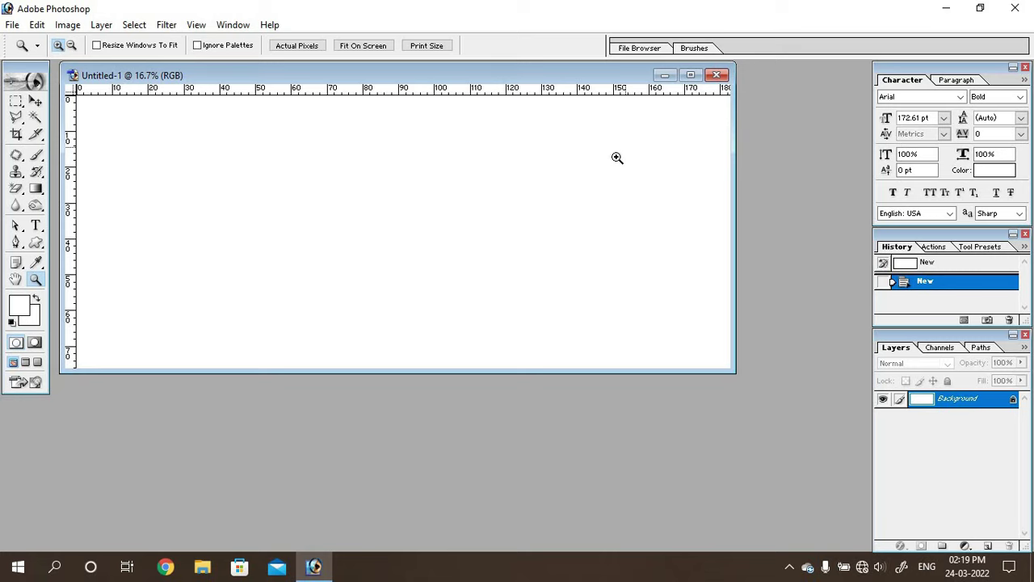
- Reposition and enlarge the Untitled-1 document window with the Move tool
key("v")
mouse_move(158, 74)
left_mouse_down()
mouse_move(188, 92)
mouse_move(154, 75)
left_mouse_up()
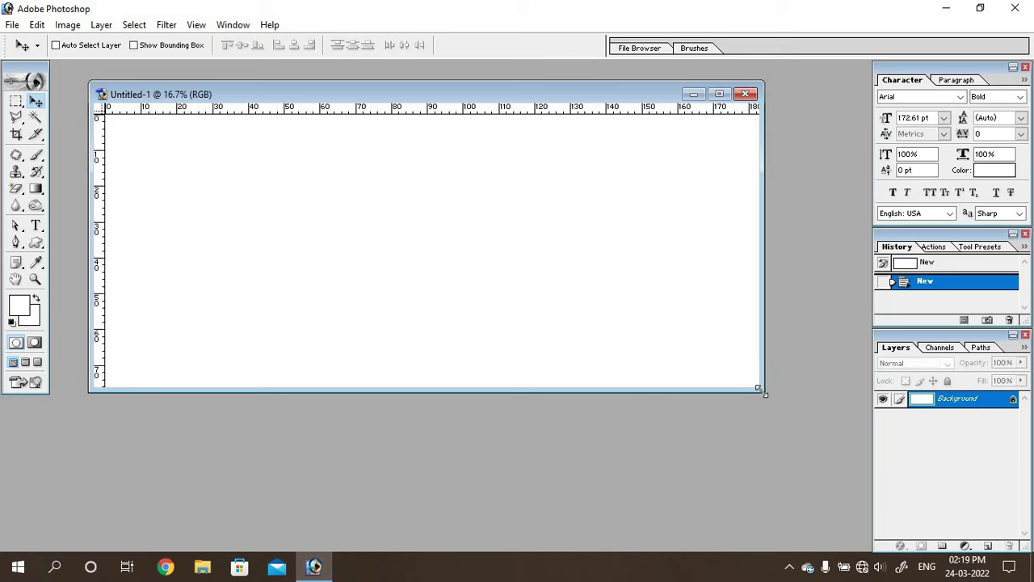
left_click_drag(761, 391, 825, 412)
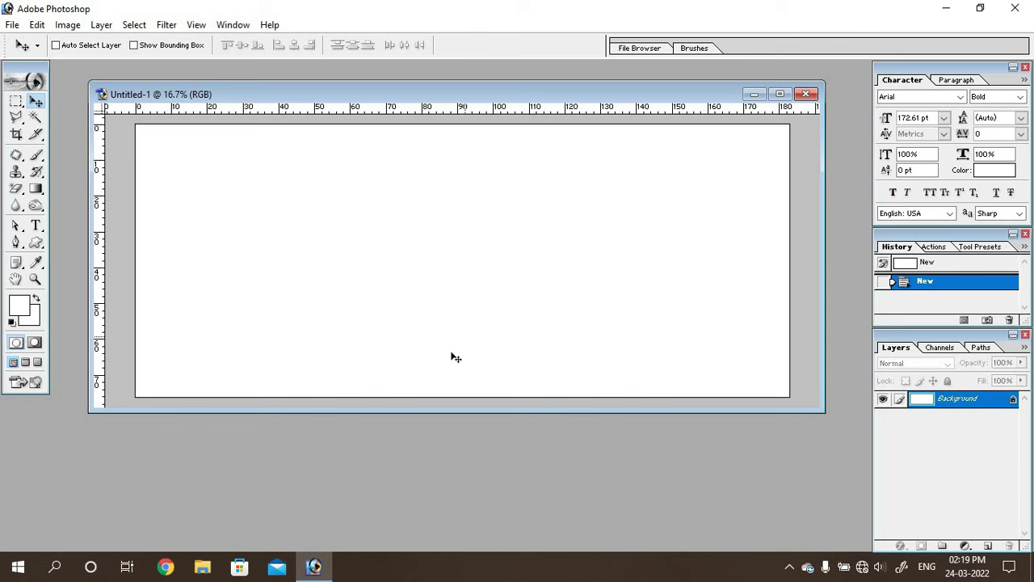
- Open 119307-colorful-abstract-background-image.jpg from G: > DTP Collection > Background
double_click(337, 459)
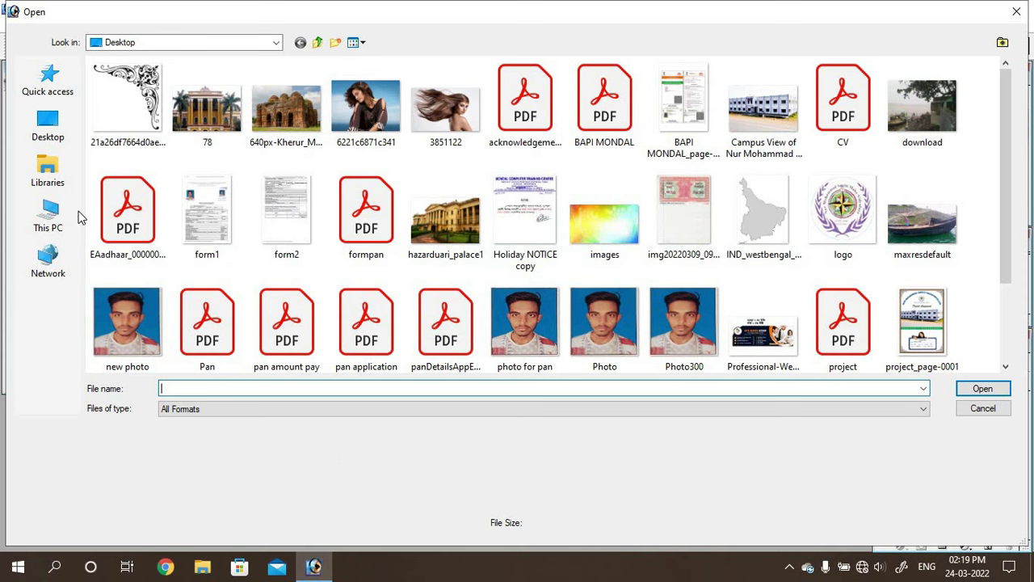
left_click(49, 220)
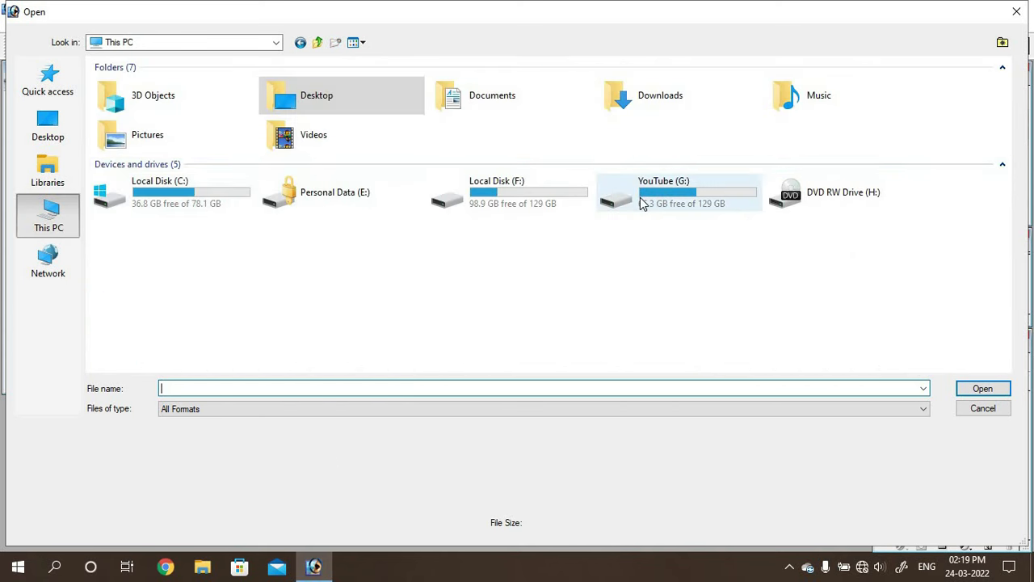
double_click(641, 202)
double_click(465, 121)
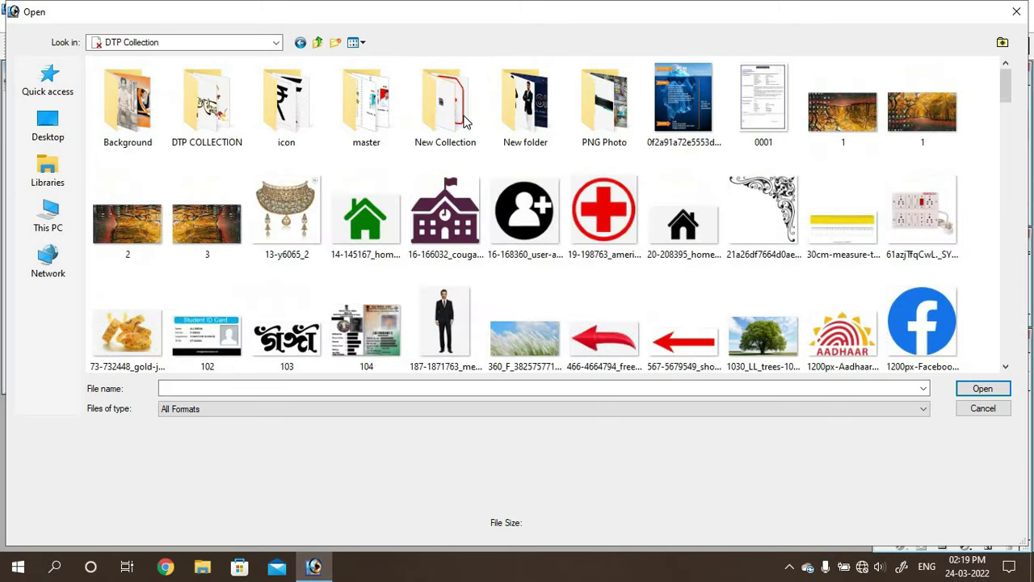
left_click(121, 115)
double_click(121, 115)
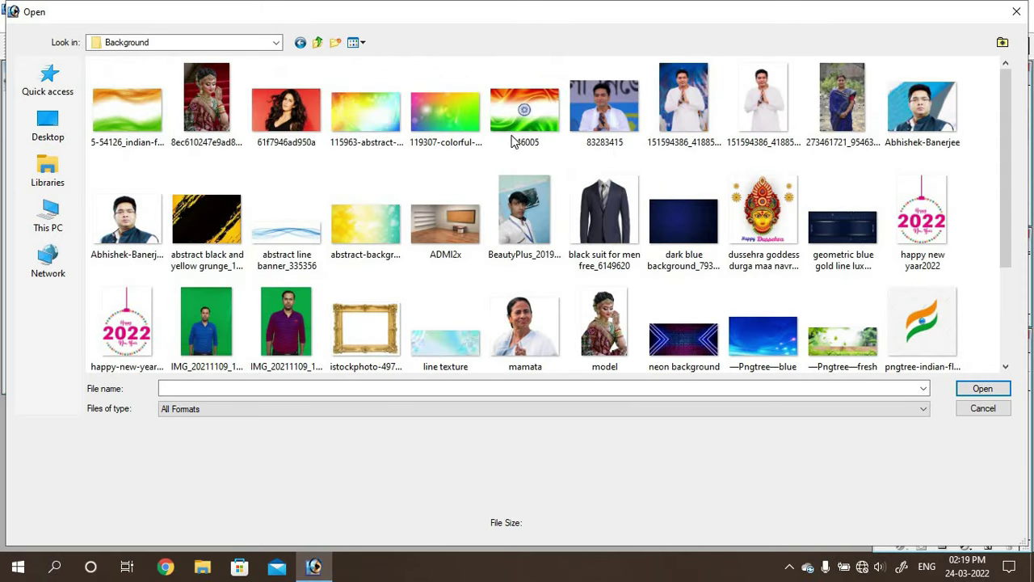
left_click(451, 111)
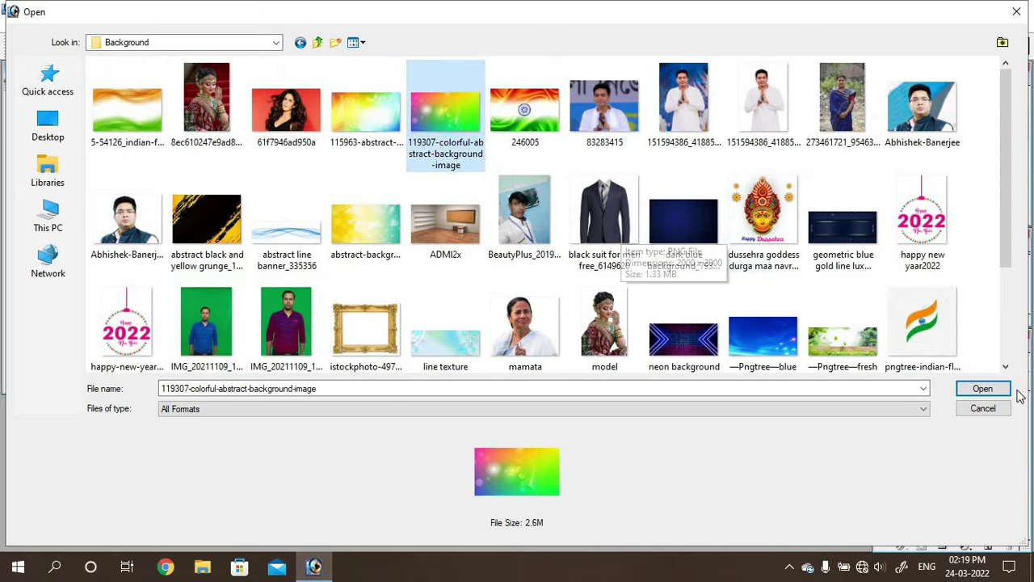
left_click(985, 391)
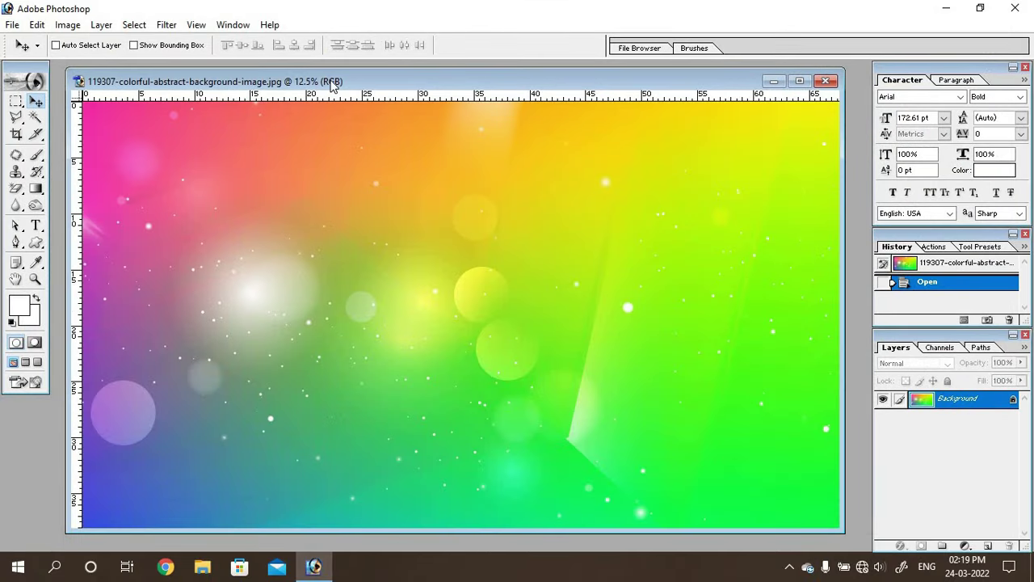
- Drag the colorful image into Untitled-1 as Layer 1 and close the original JPG
left_click_drag(331, 86, 303, 313)
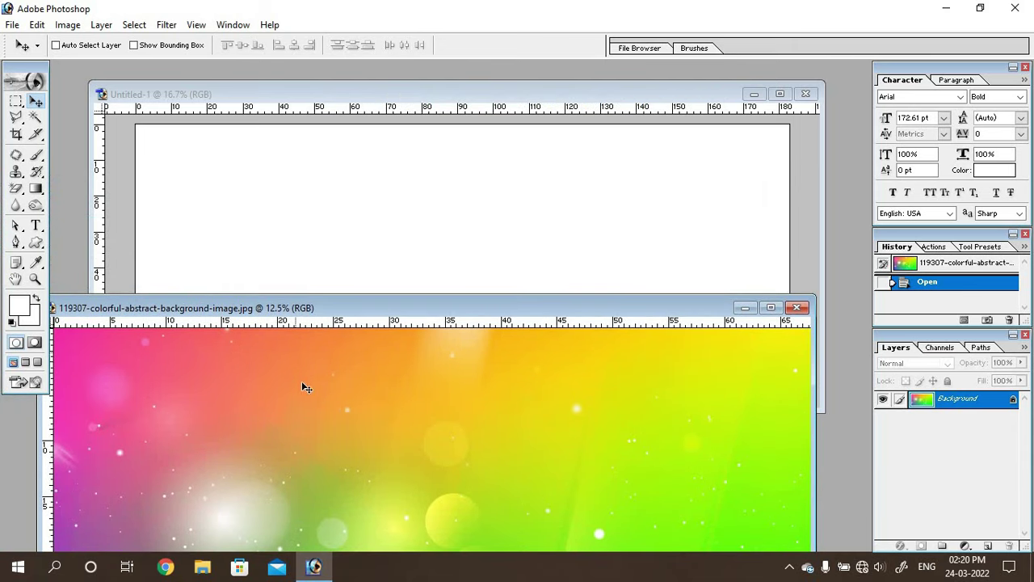
left_click_drag(303, 382, 370, 220)
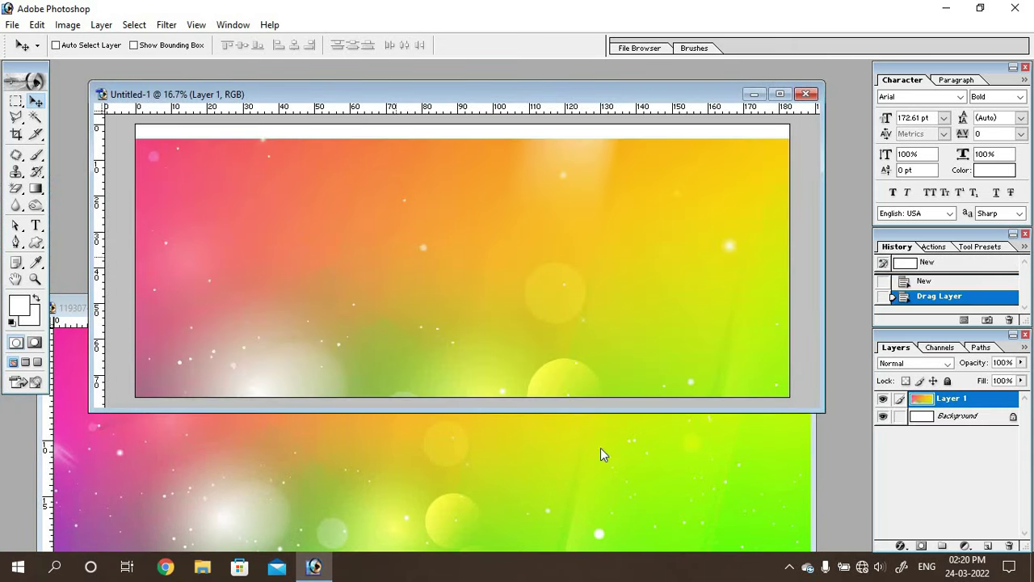
left_click(668, 456)
left_click(799, 312)
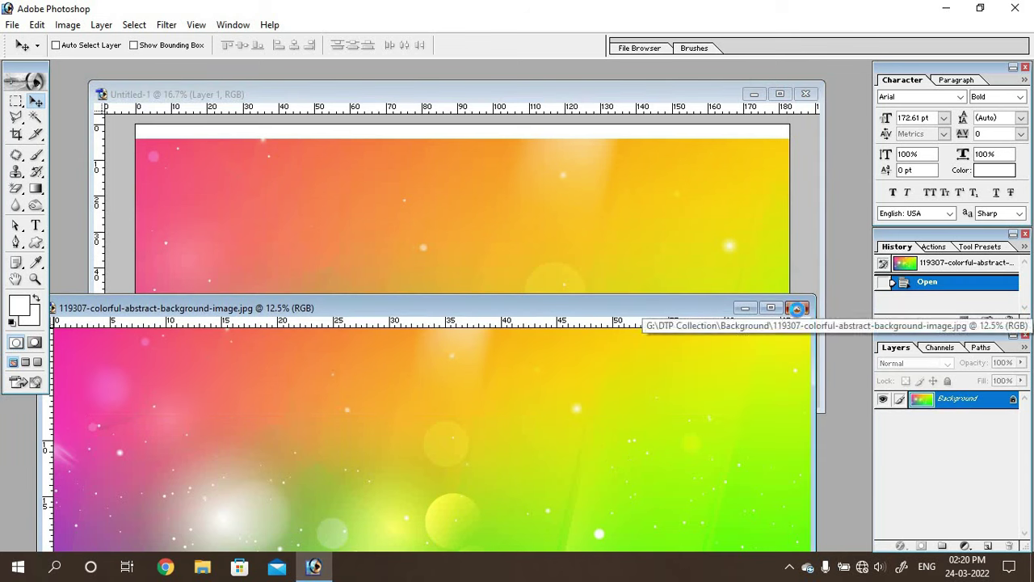
left_click(469, 272)
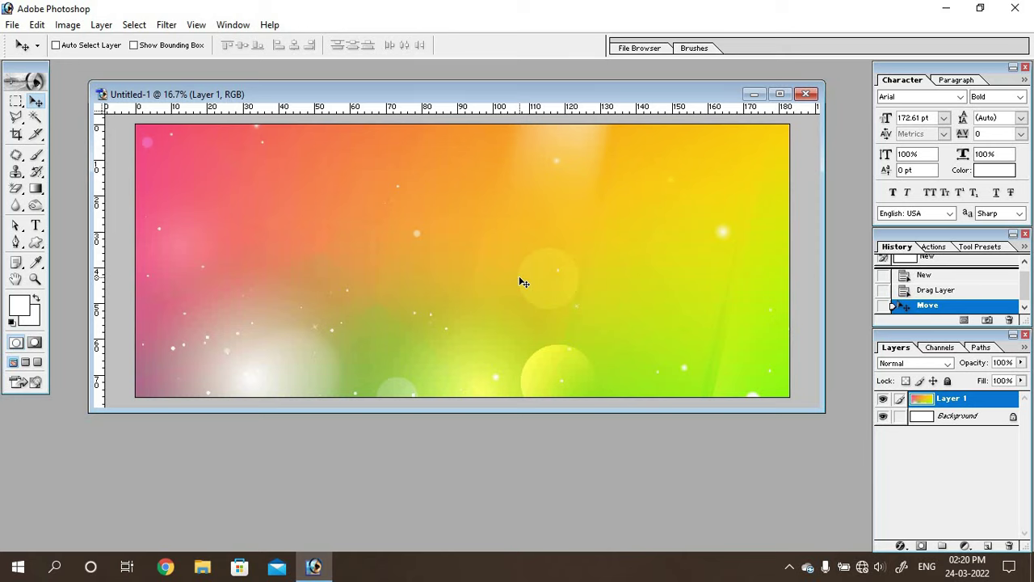
- Free Transform Layer 1 to fill the whole canvas, then zoom to 16.7%
key("ctrl+t")
left_click_drag(490, 257, 350, 275)
key("ctrl+minus")
key("ctrl+minus")
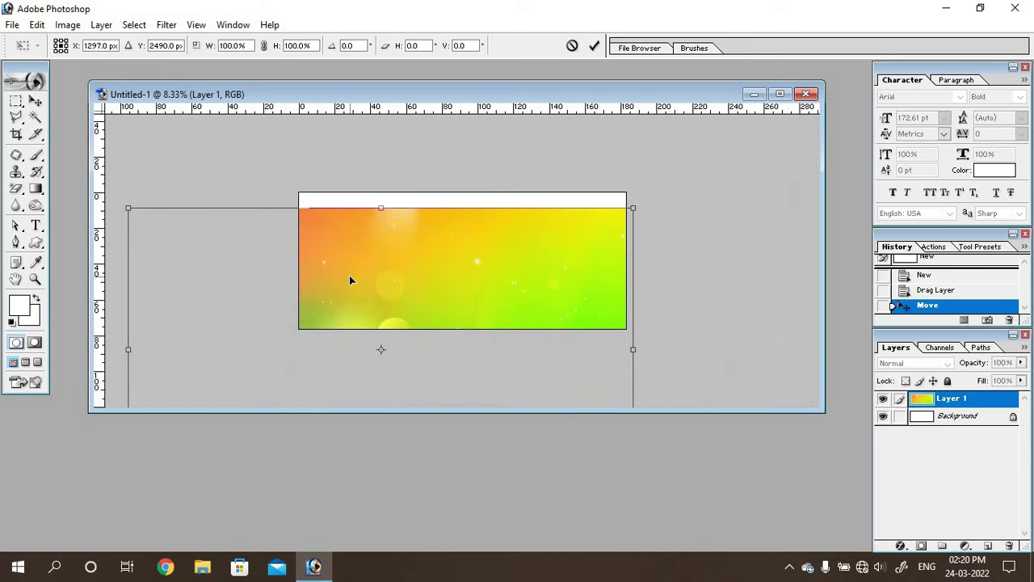
left_click_drag(128, 208, 361, 325)
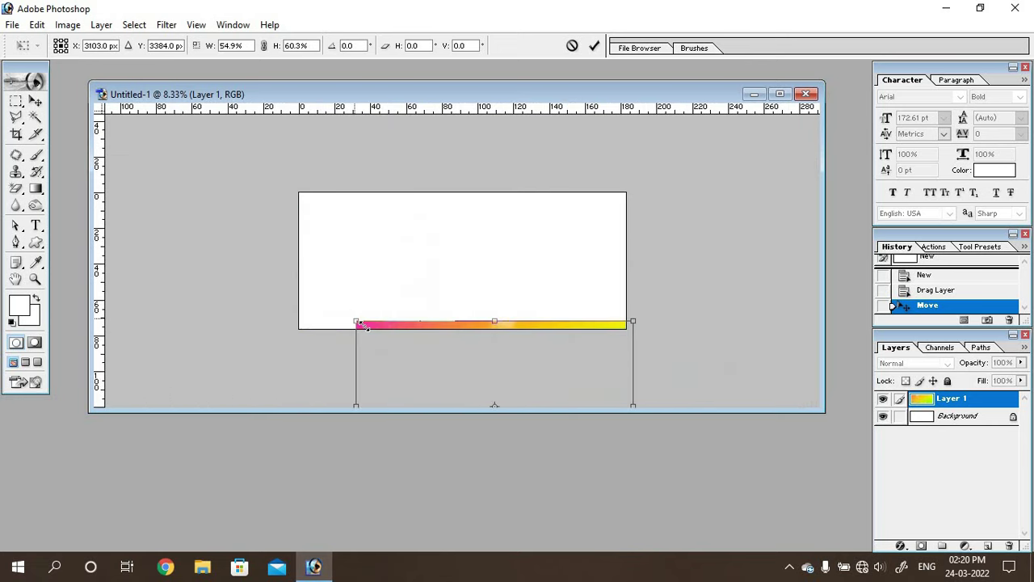
left_click_drag(420, 372, 353, 238)
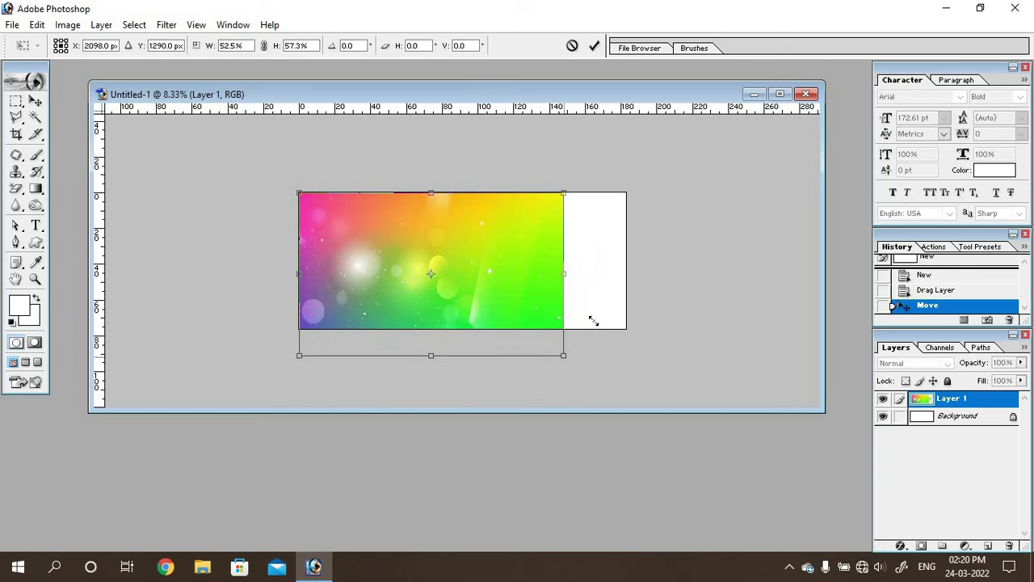
left_click_drag(594, 321, 627, 329)
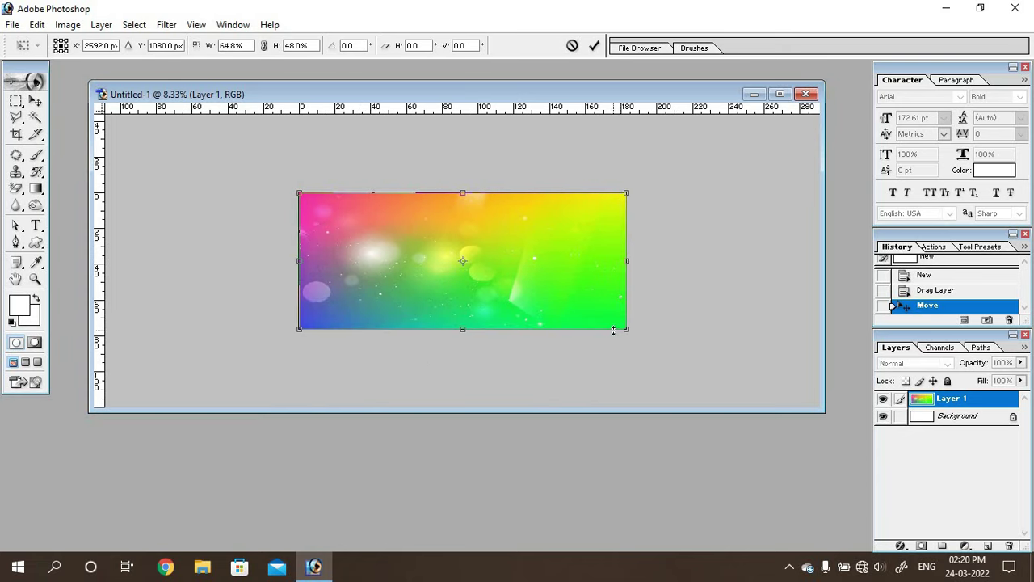
key("Return")
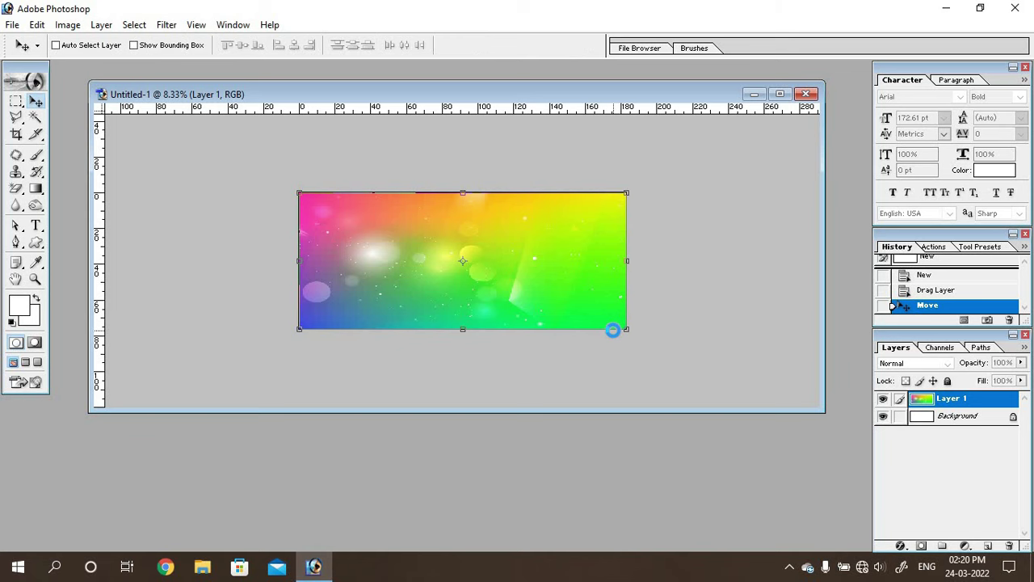
key("ctrl+plus")
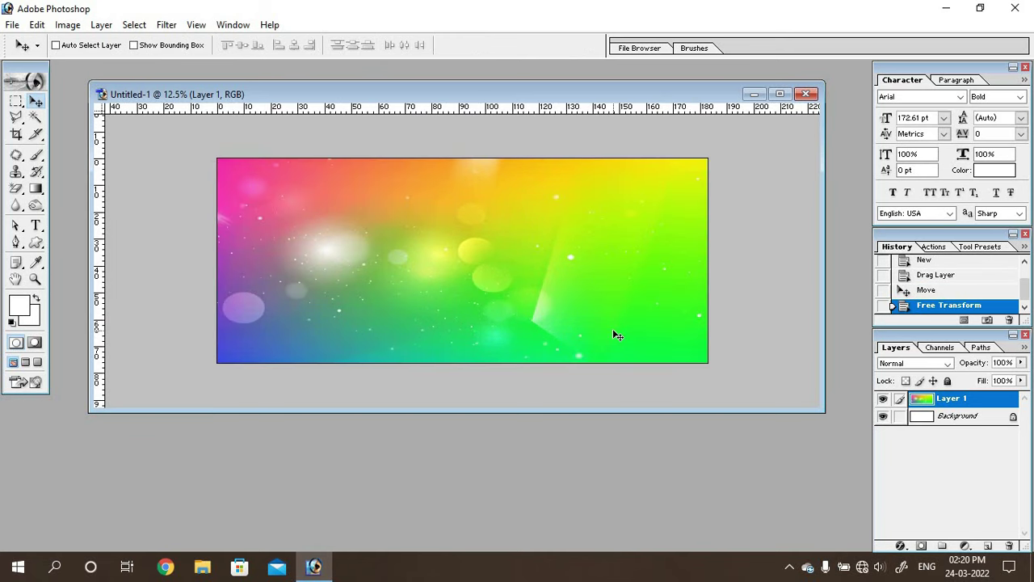
key("ctrl+plus")
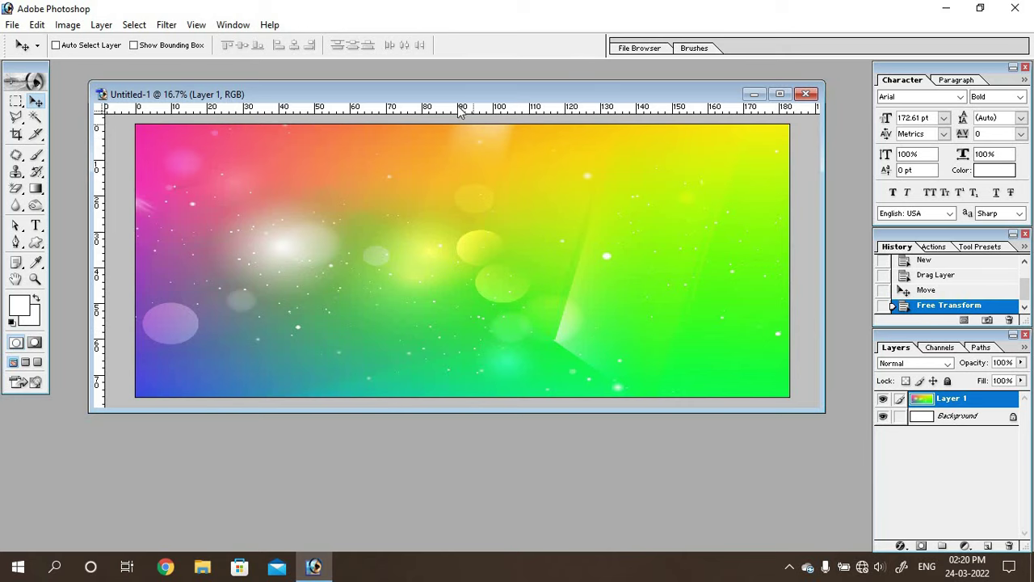
- Draw a white rectangle strip across the bottom of the banner with the Rectangle Tool
left_click_drag(444, 92, 432, 84)
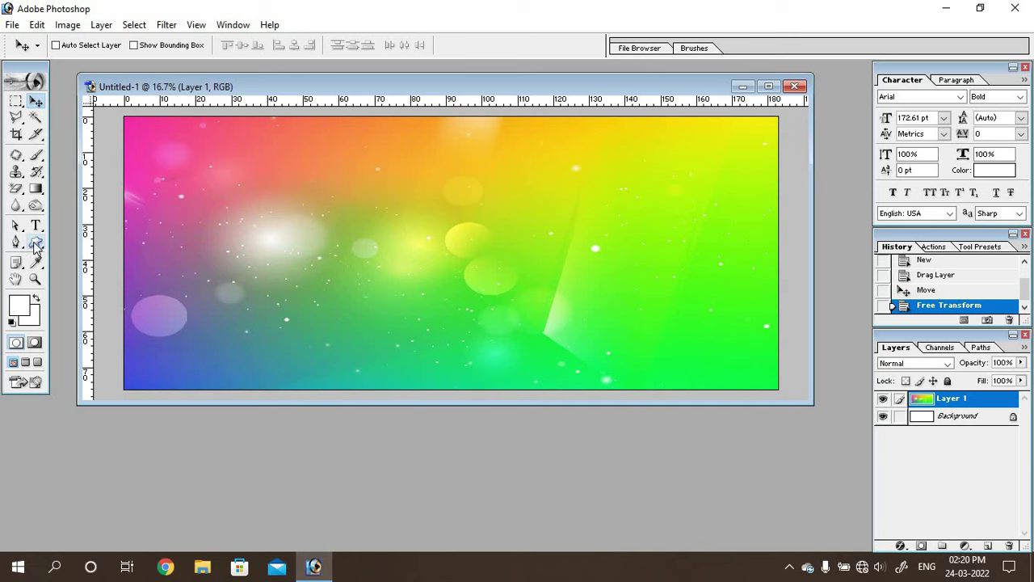
left_click(35, 243)
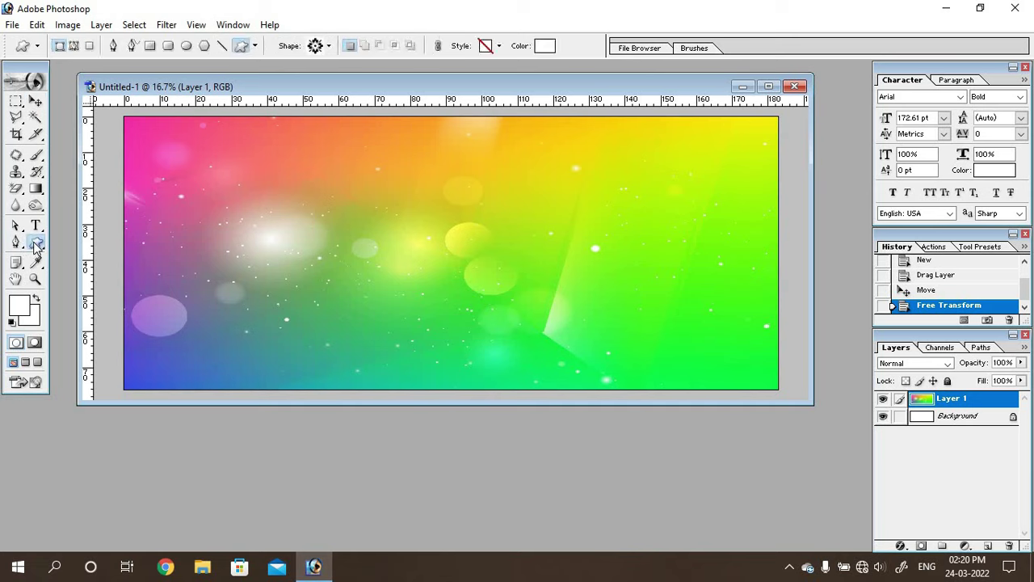
left_click(150, 46)
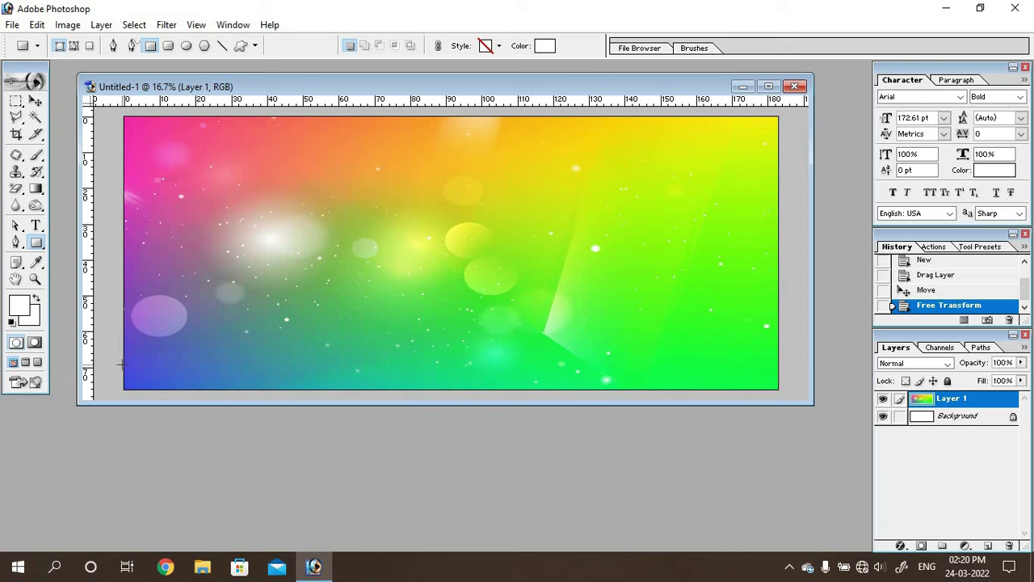
mouse_move(121, 364)
left_mouse_down()
mouse_move(656, 396)
mouse_move(779, 391)
left_mouse_up()
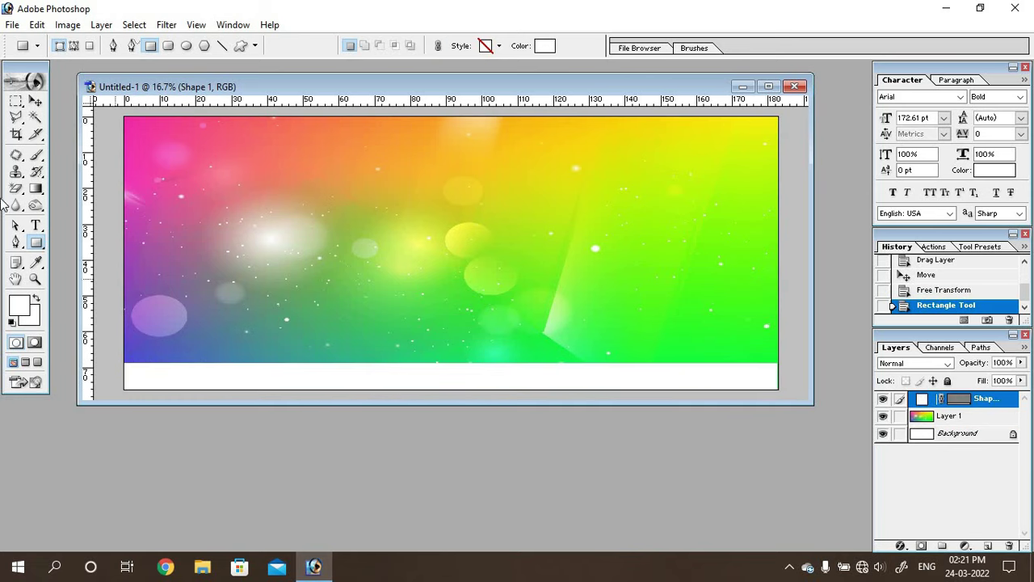
left_click(35, 101)
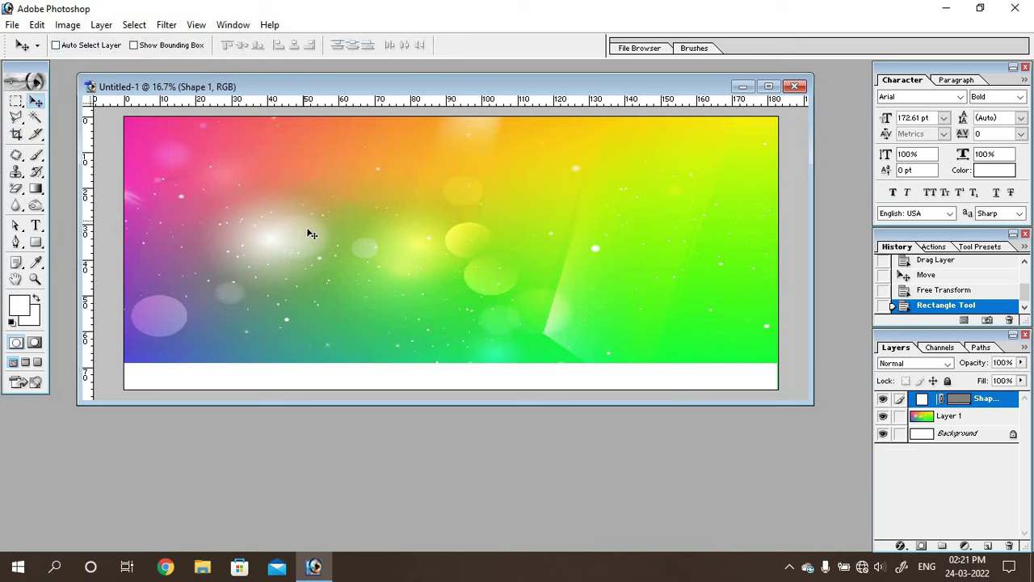
- Free Transform the strip to make it slightly taller
key("ctrl+t")
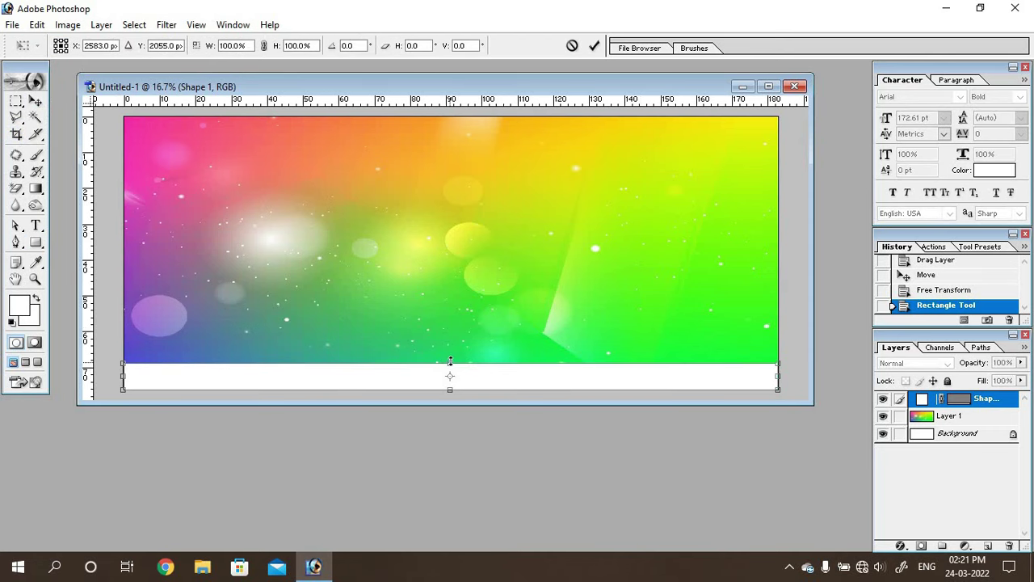
left_click_drag(450, 363, 450, 356)
key("Return")
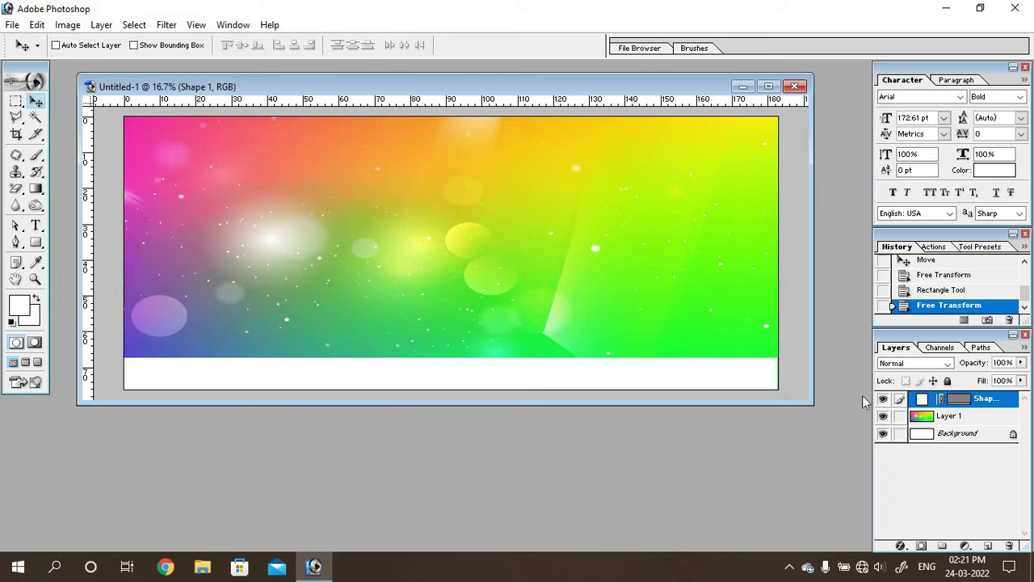
- Fill the strip dark navy blue (#030084)
double_click(923, 402)
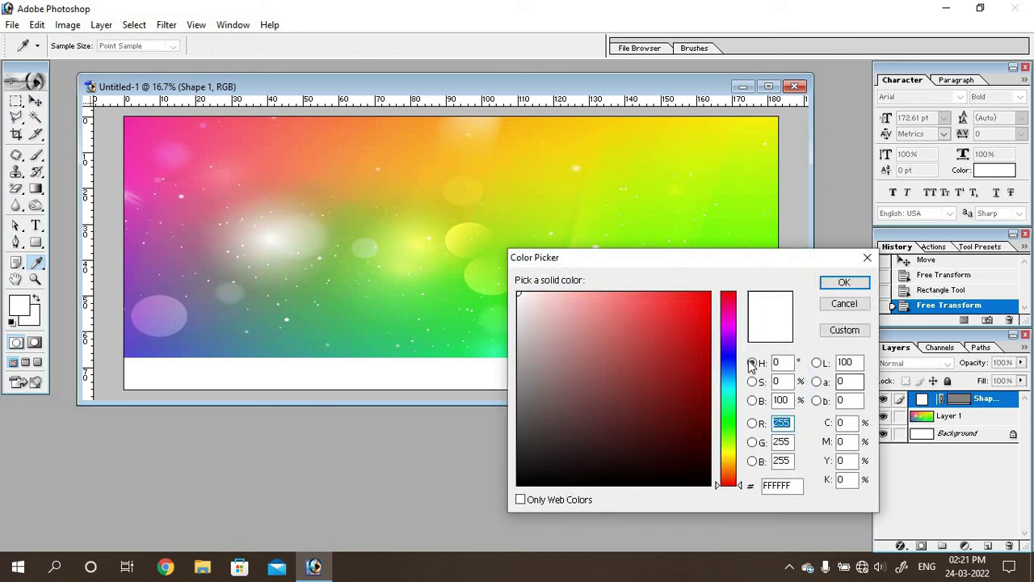
left_click(731, 357)
left_click_drag(704, 348, 725, 375)
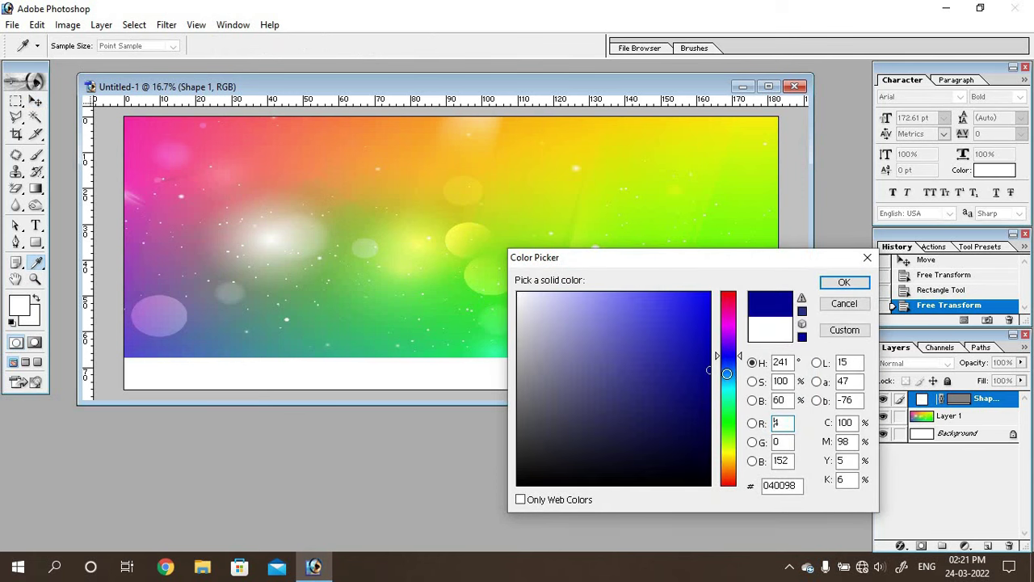
left_click(709, 385)
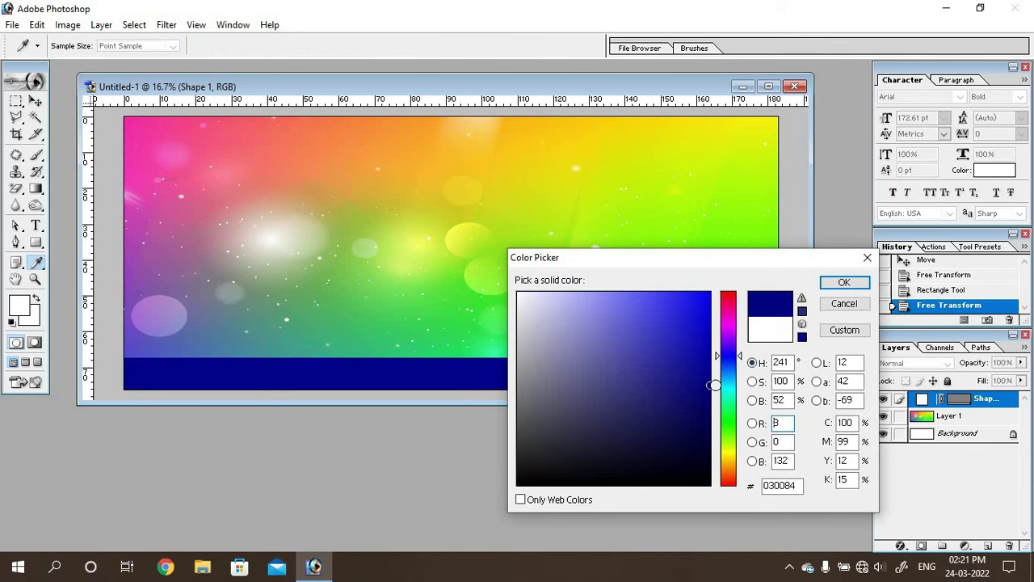
left_click(845, 282)
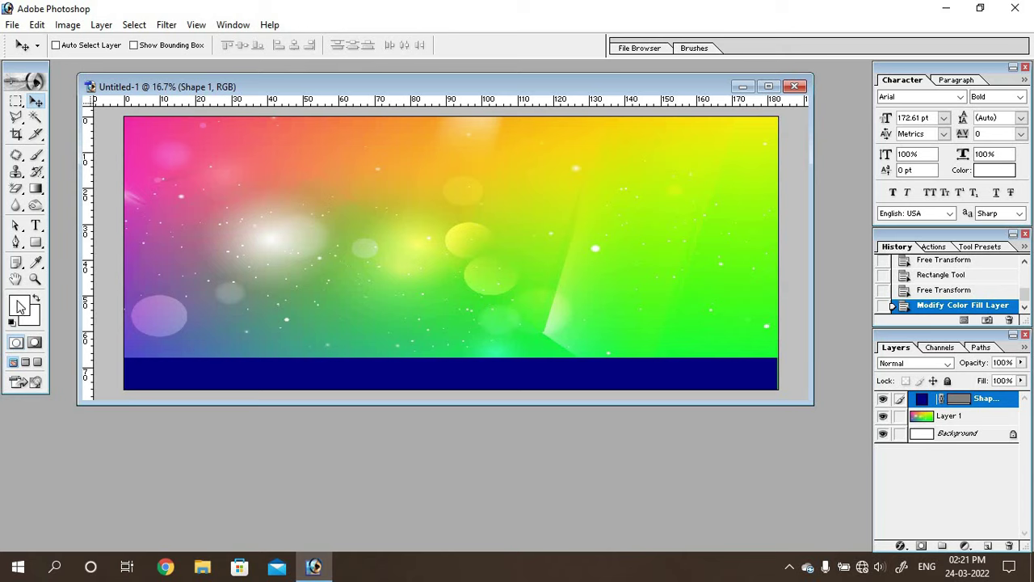
- Draw a closed white crescent shape with the Pen tool on the left of the navy strip
left_click(16, 244)
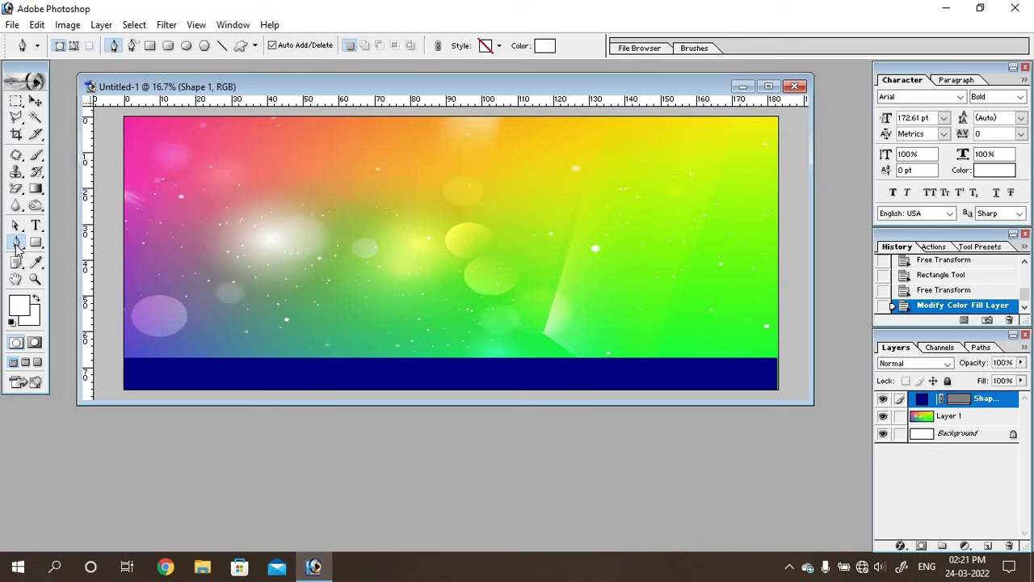
left_click(223, 360)
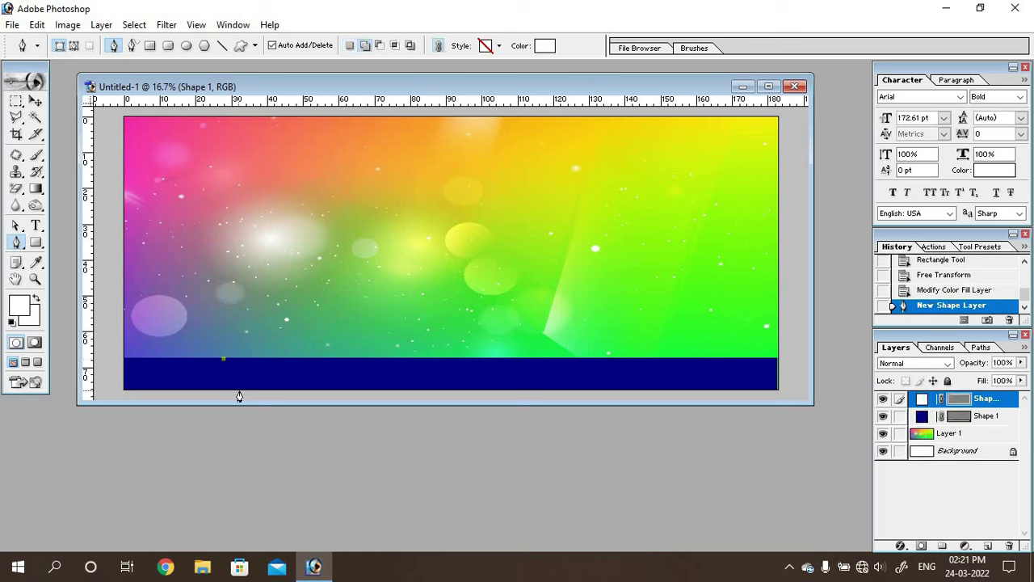
left_click_drag(239, 393, 262, 400)
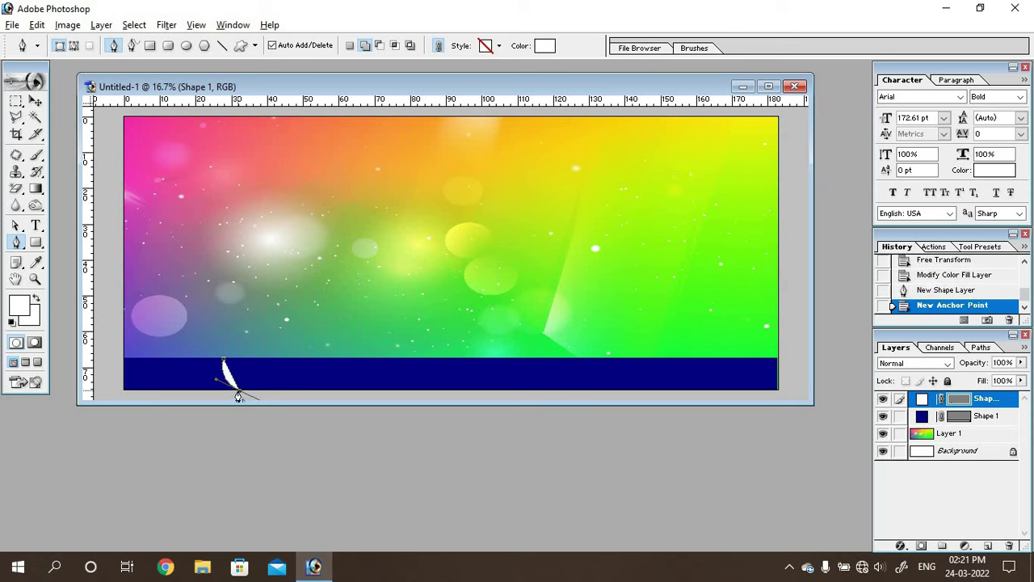
left_click(237, 395)
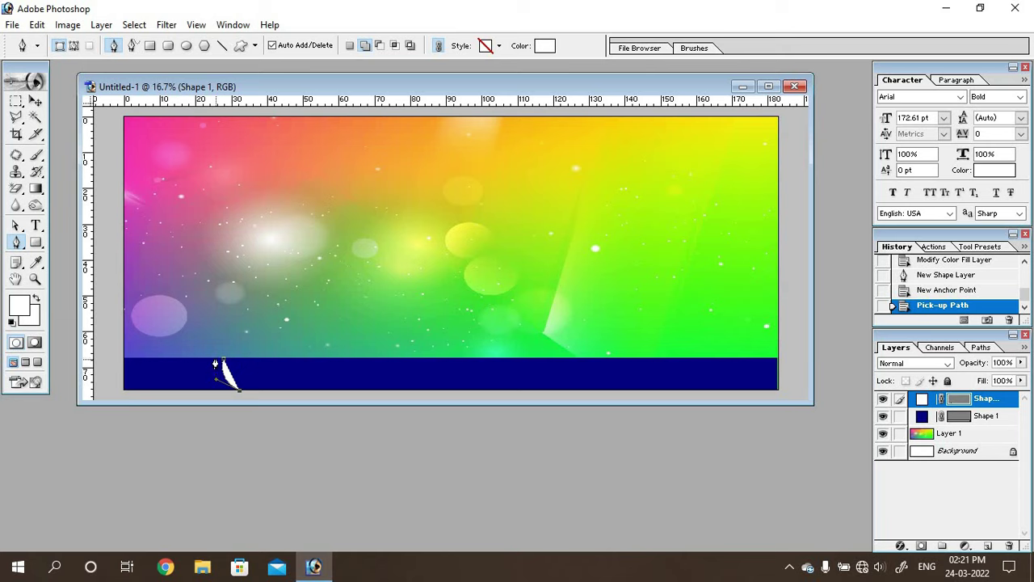
mouse_move(216, 358)
left_mouse_down()
mouse_move(208, 327)
mouse_move(216, 331)
left_mouse_up()
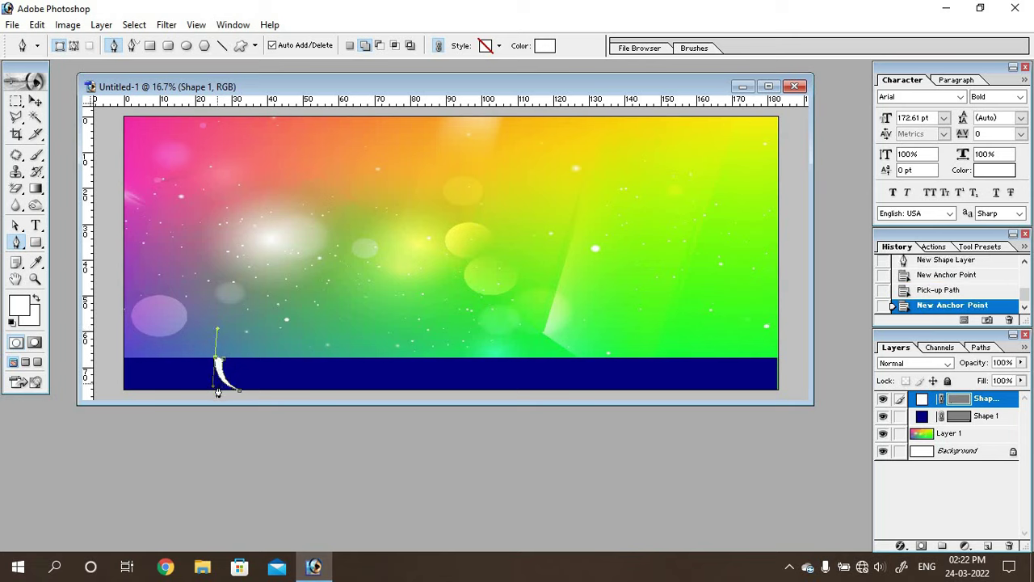
left_click_drag(217, 392, 221, 368)
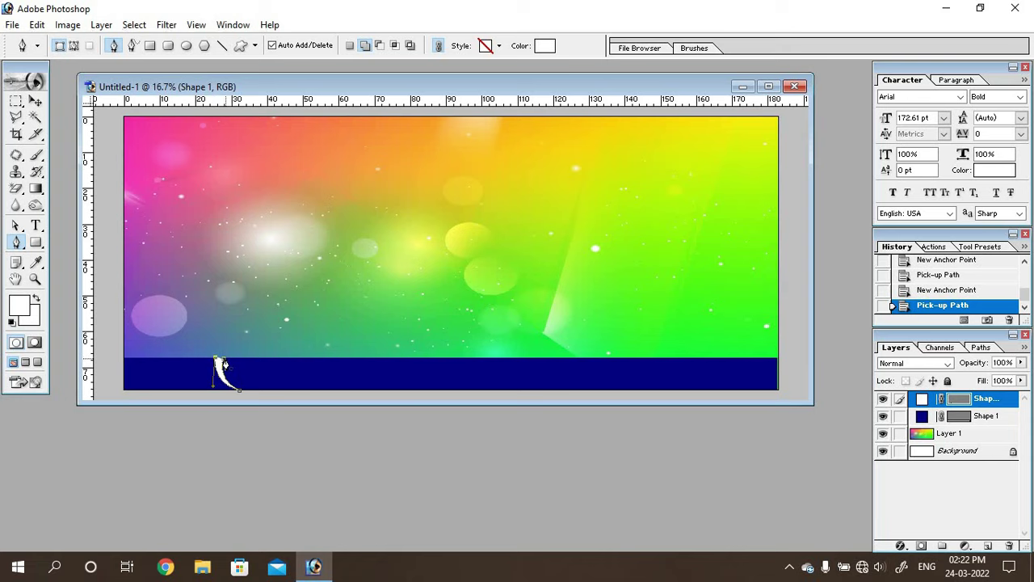
left_click(218, 360)
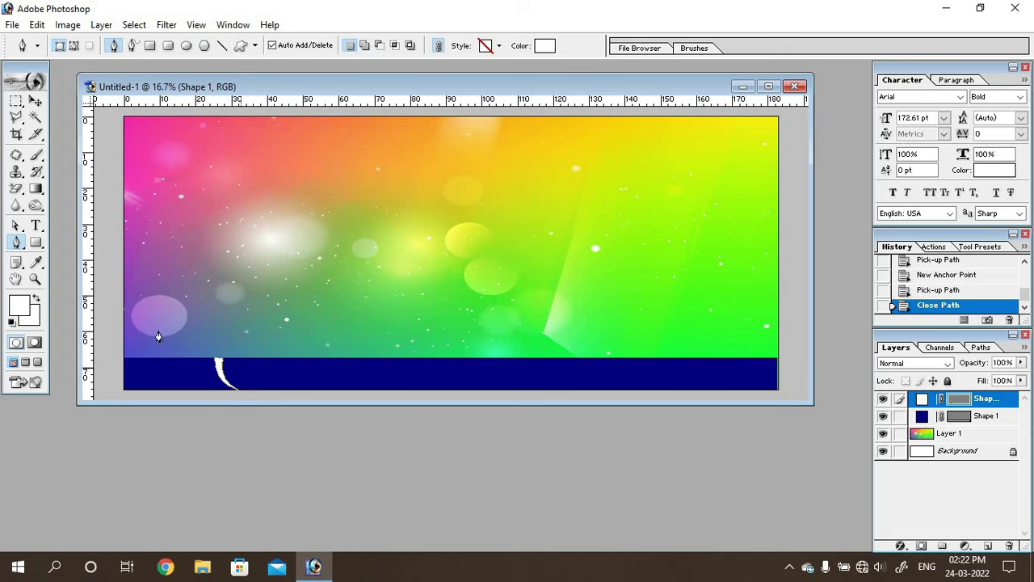
left_click(35, 278)
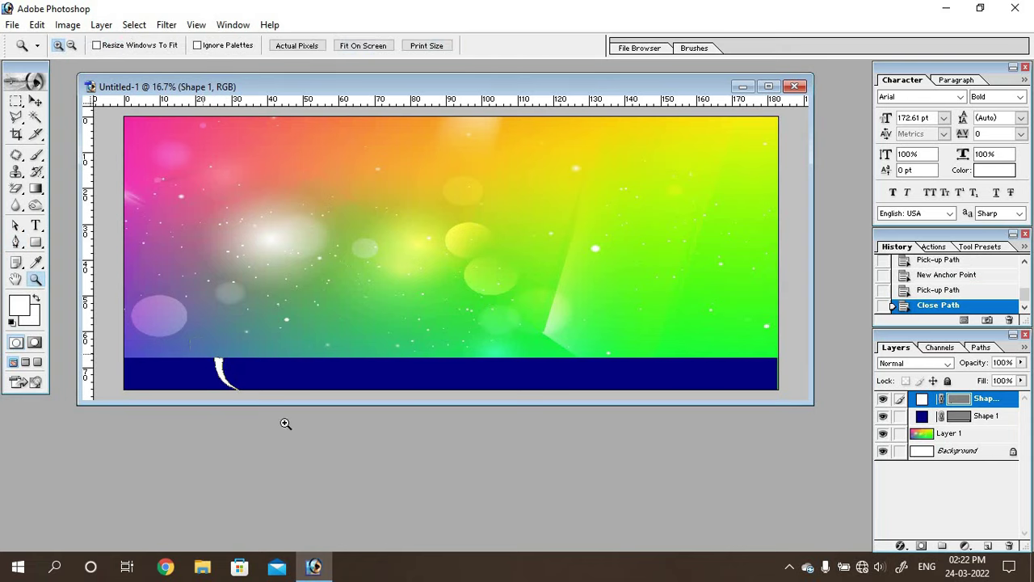
- Adjust the crescent's anchors and handles to straighten its top and round its left curve
left_click_drag(201, 345, 286, 422)
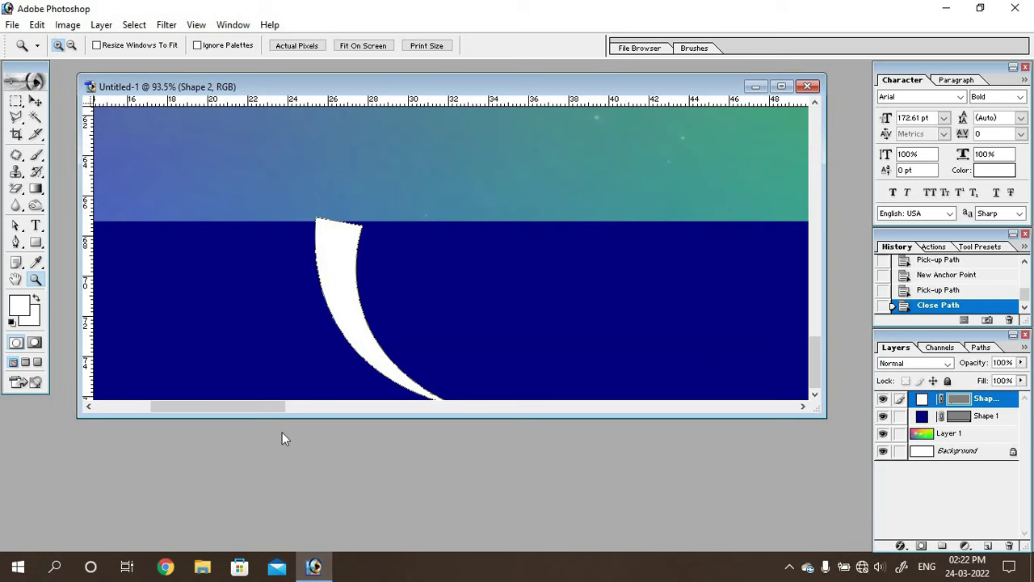
left_click(16, 226)
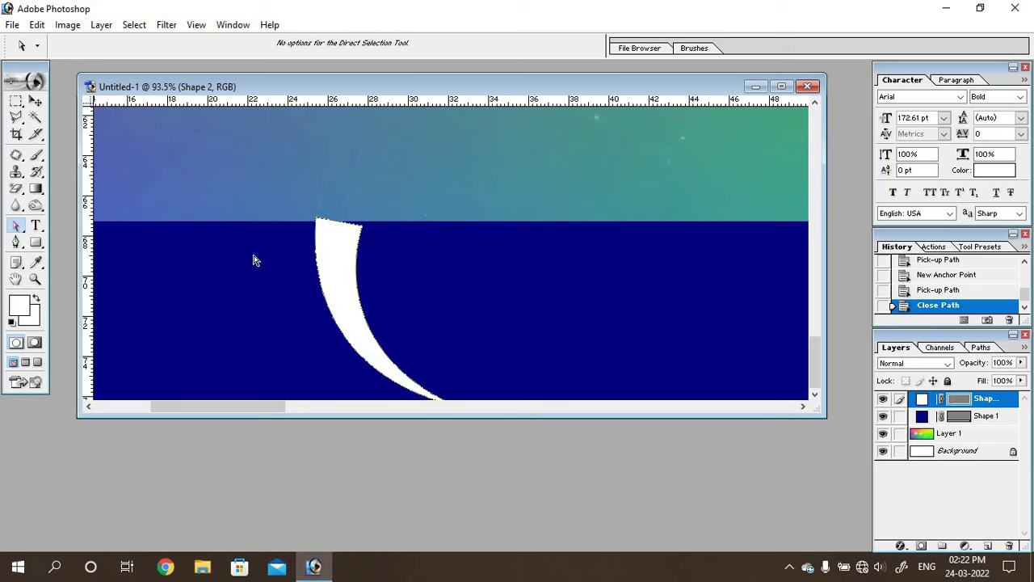
left_click(362, 229)
left_click_drag(361, 227, 364, 221)
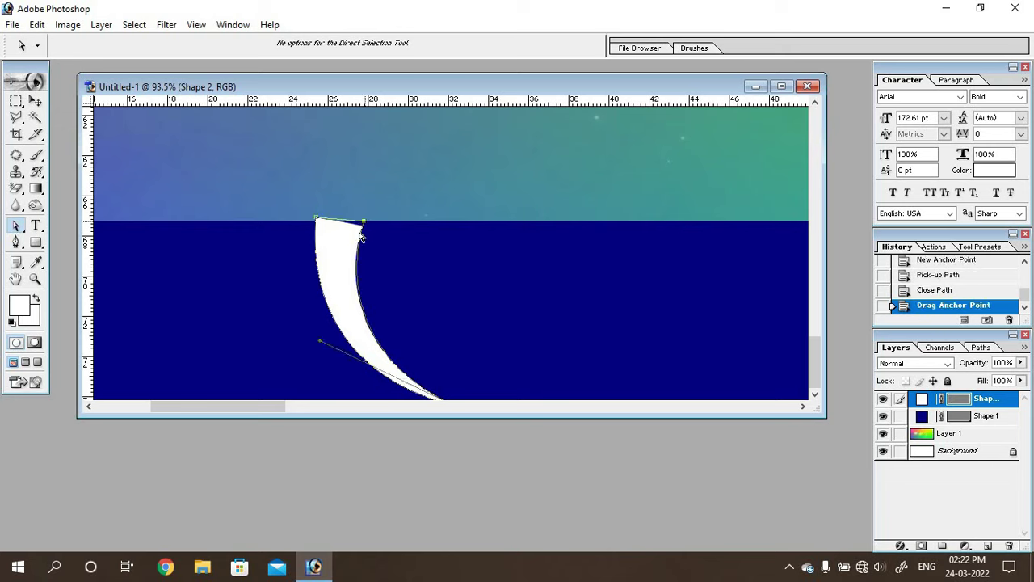
left_click(316, 220)
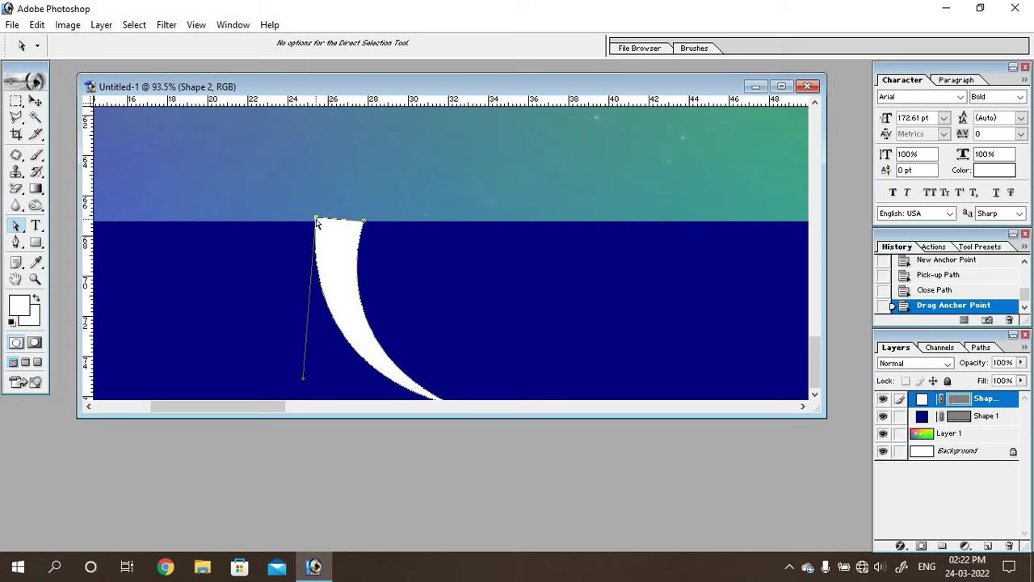
key("Down")
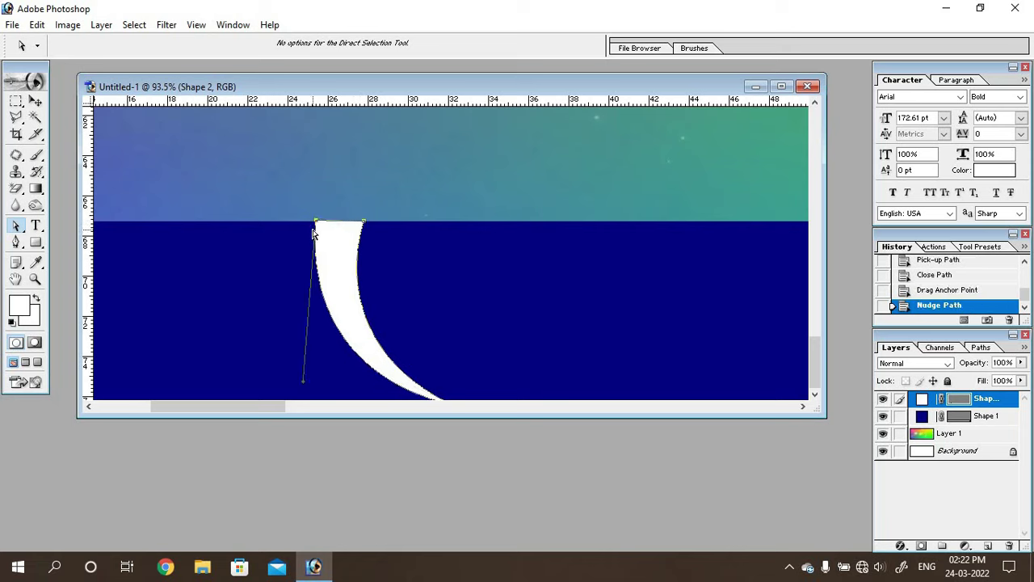
left_click_drag(304, 383, 291, 396)
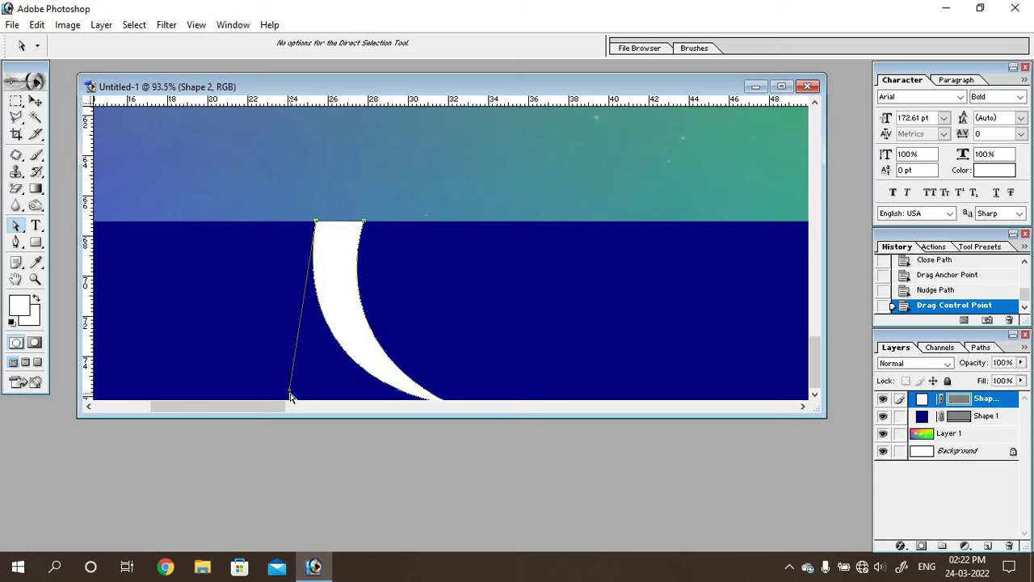
key("Return")
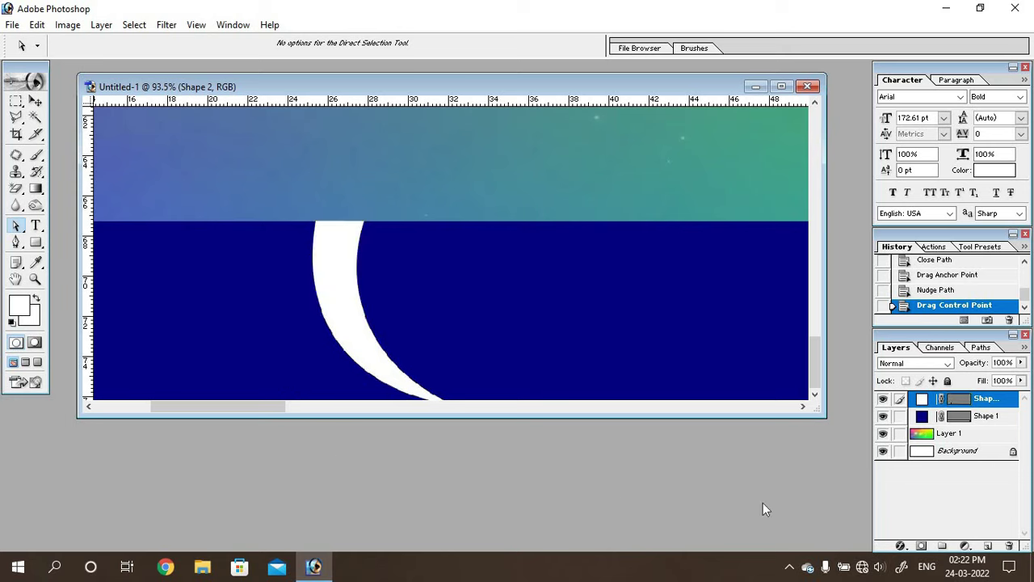
- Change Shape 2's fill to yellow #FFFC00, then zoom out
double_click(922, 399)
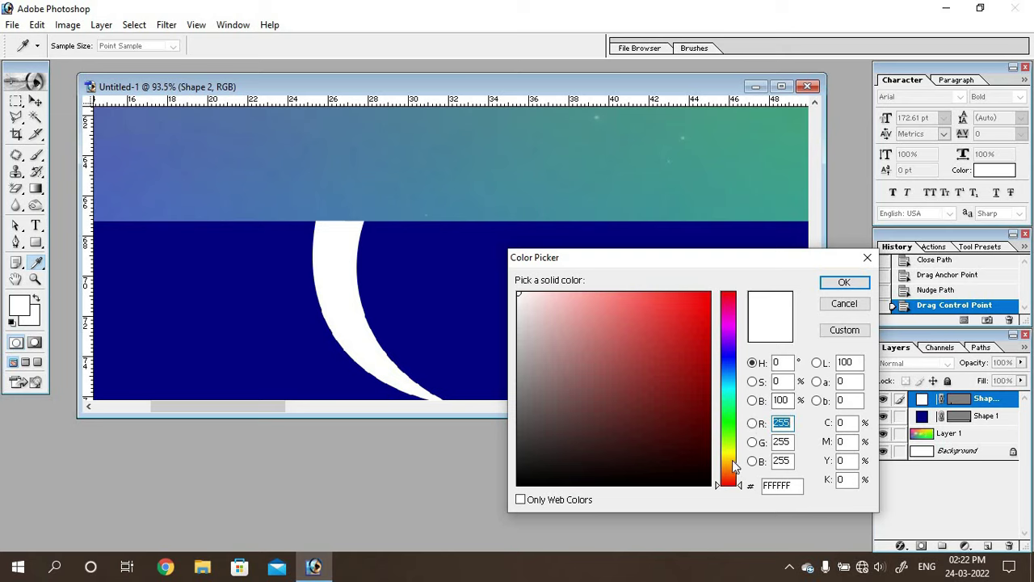
left_click(729, 454)
left_click_drag(695, 325, 744, 265)
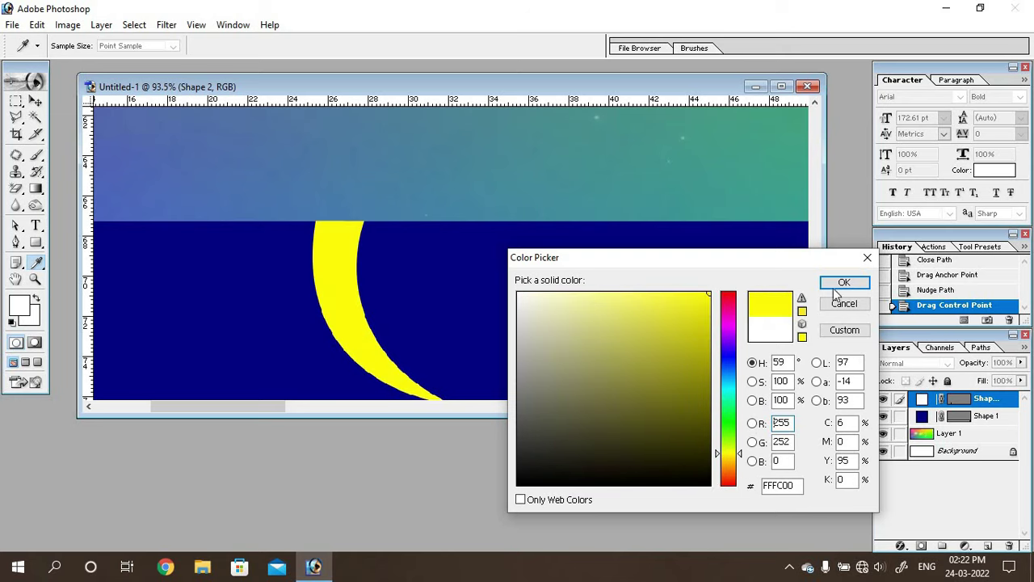
key("Return")
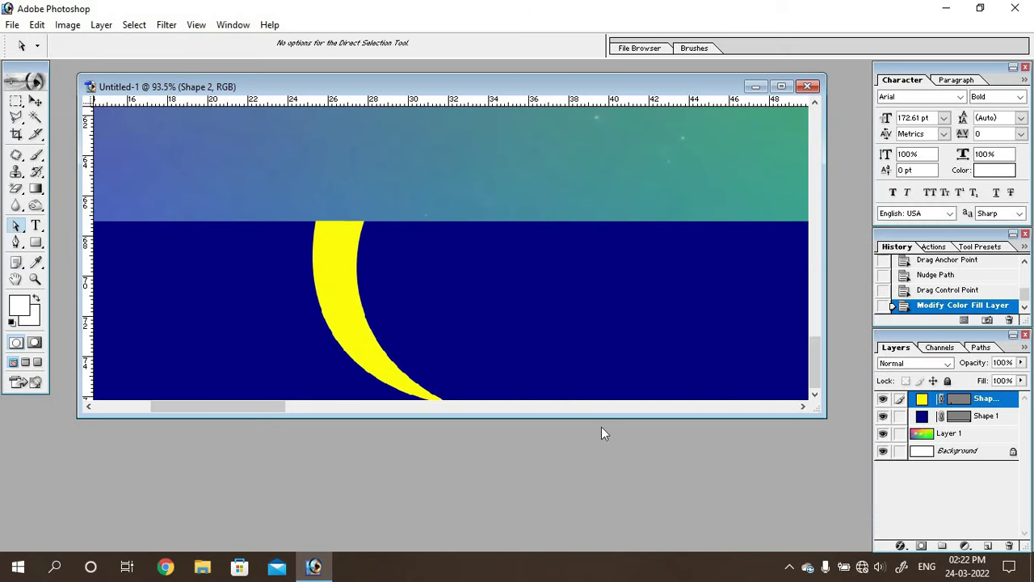
key("ctrl+minus")
key("ctrl+minus")
key("ctrl+minus")
key("ctrl+minus")
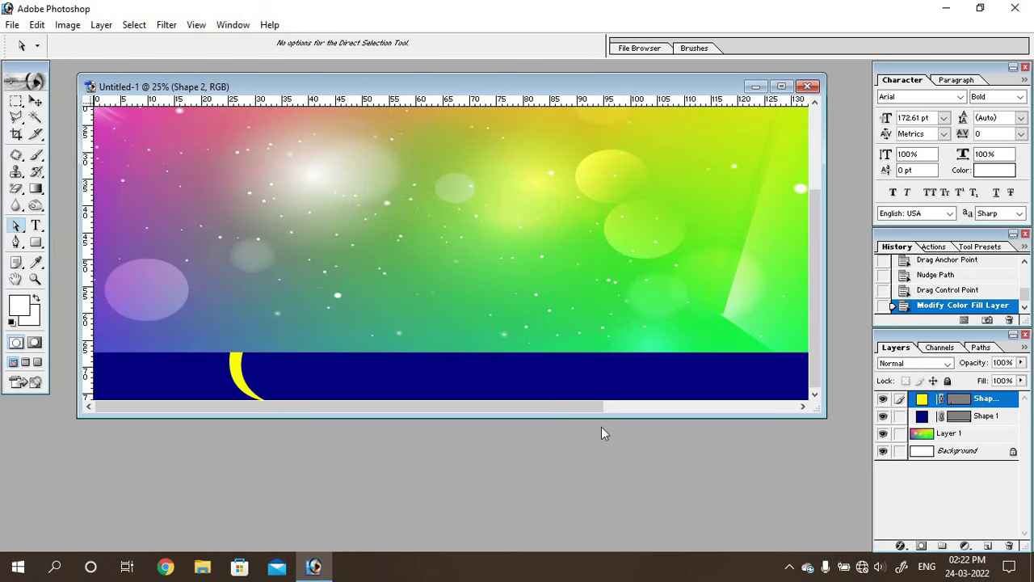
key("ctrl+minus")
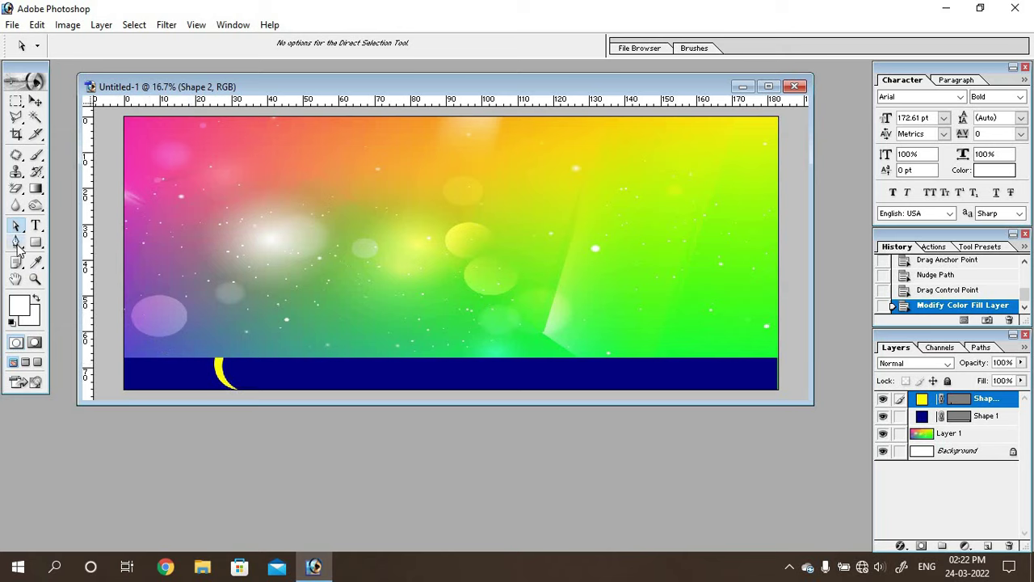
- Pen-draw a closed white crescent near the right end of the navy strip
left_click(16, 242)
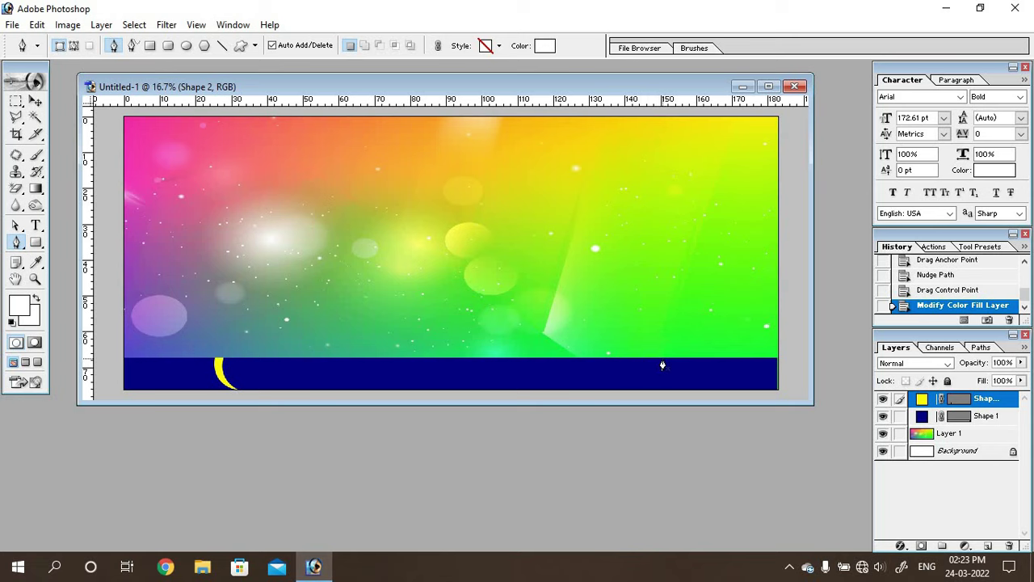
left_click(663, 361)
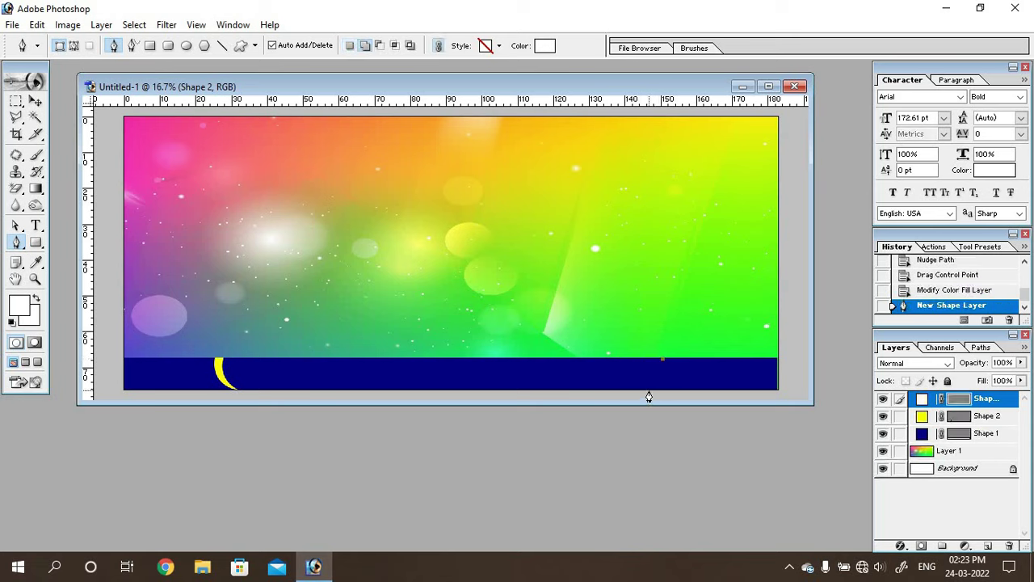
left_click_drag(650, 390, 632, 407)
left_click_drag(628, 404, 629, 405)
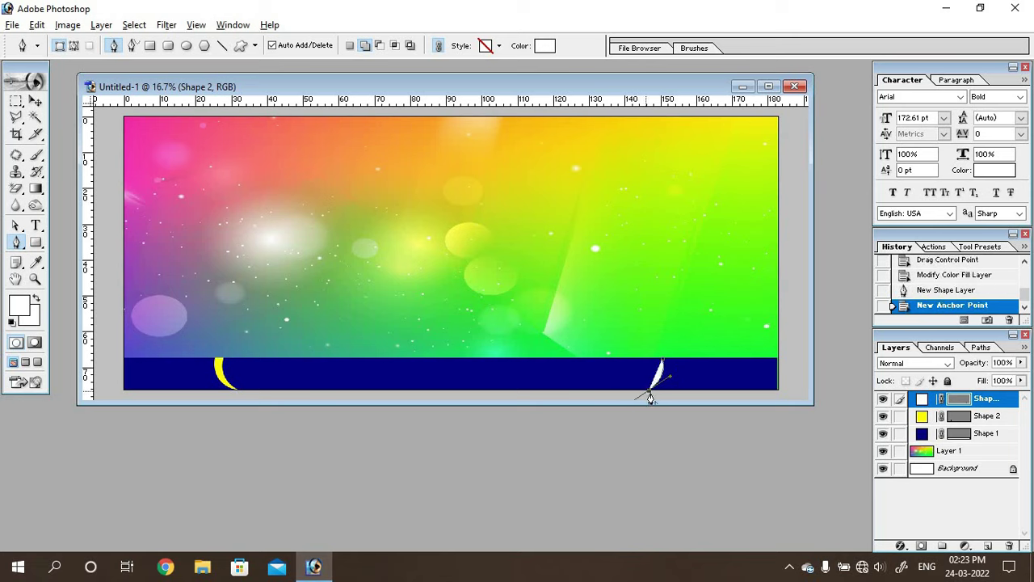
left_click(650, 392)
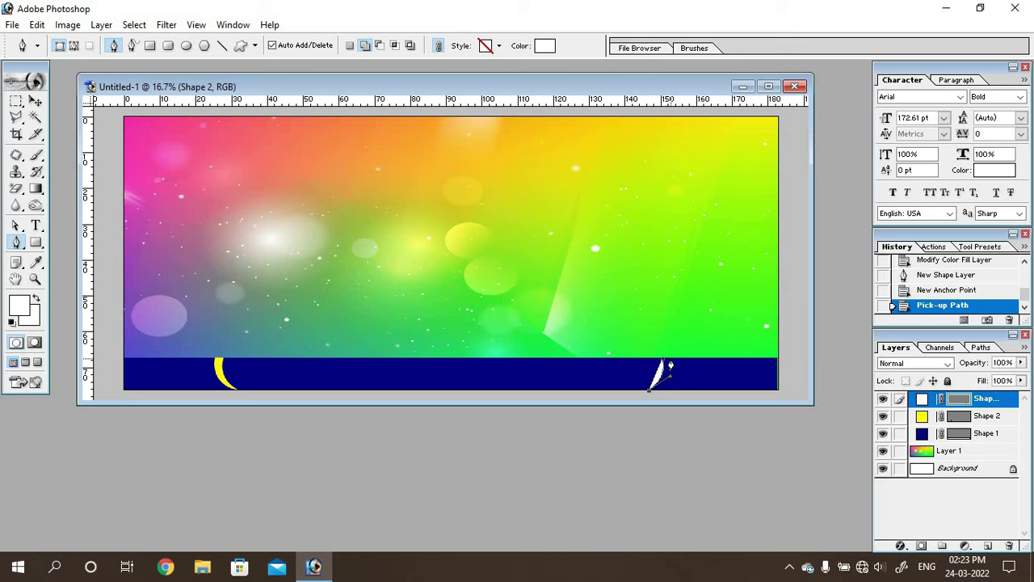
left_click_drag(671, 347, 664, 335)
left_click(683, 379)
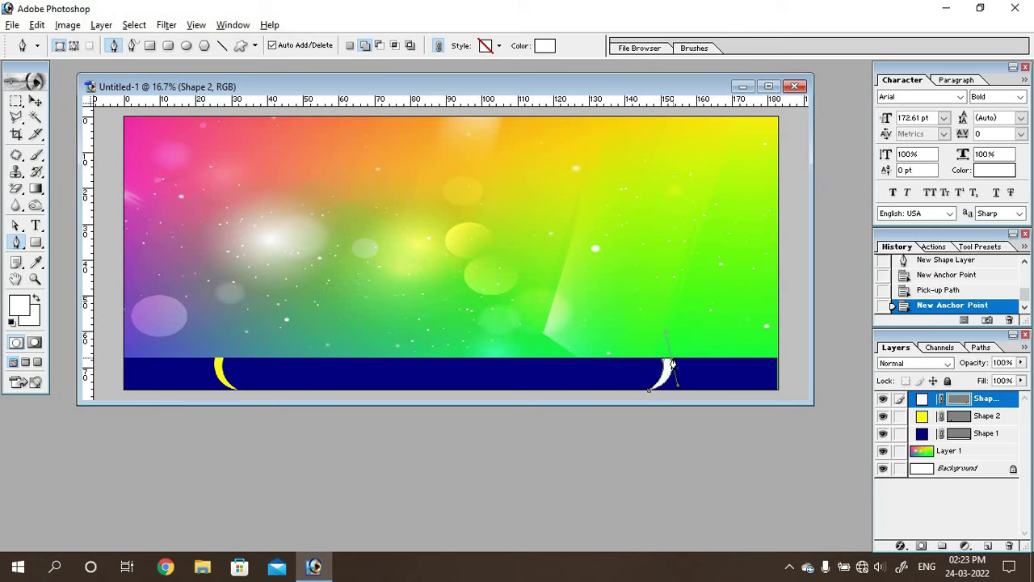
left_click(671, 365)
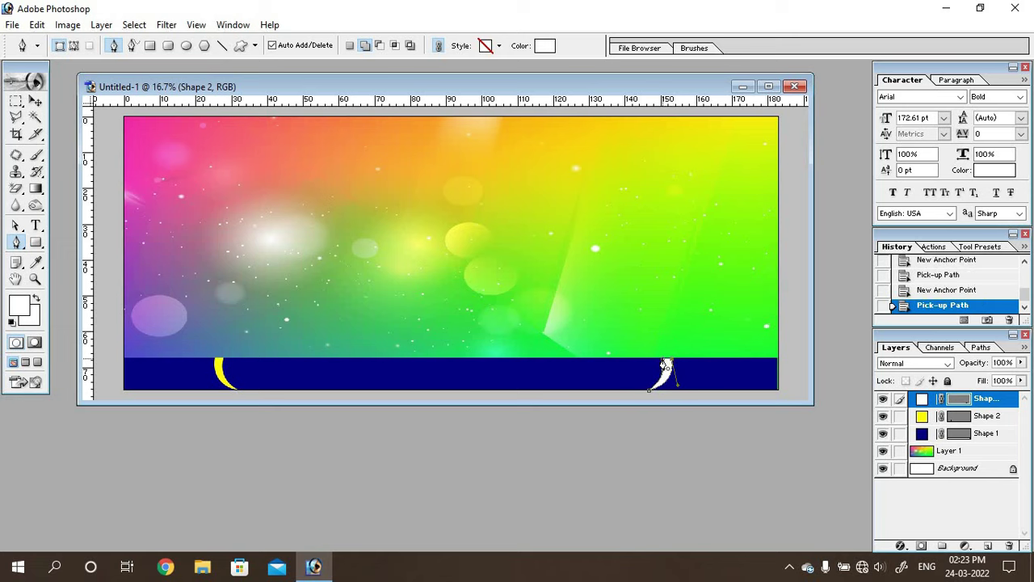
left_click(663, 363)
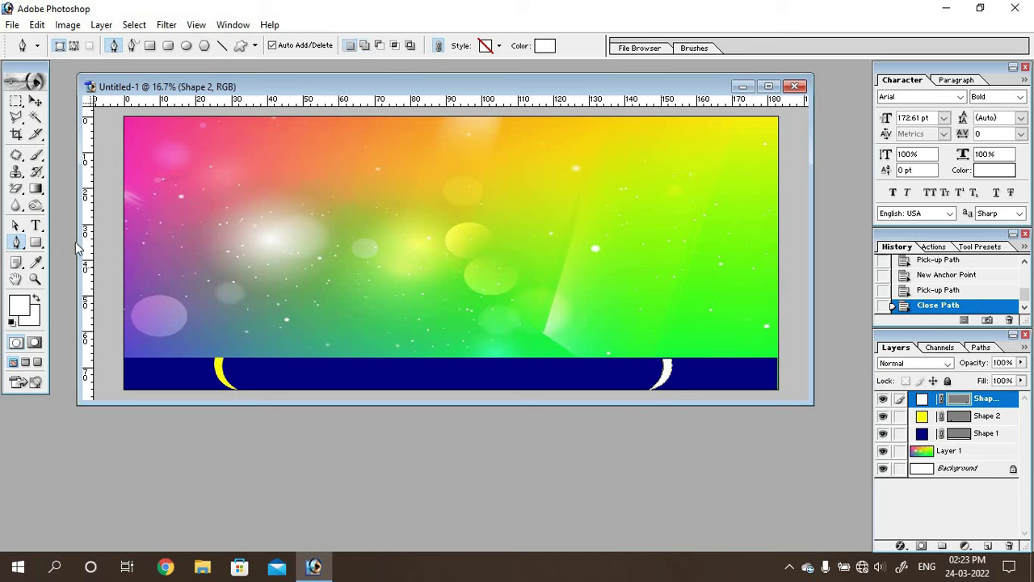
left_click(34, 279)
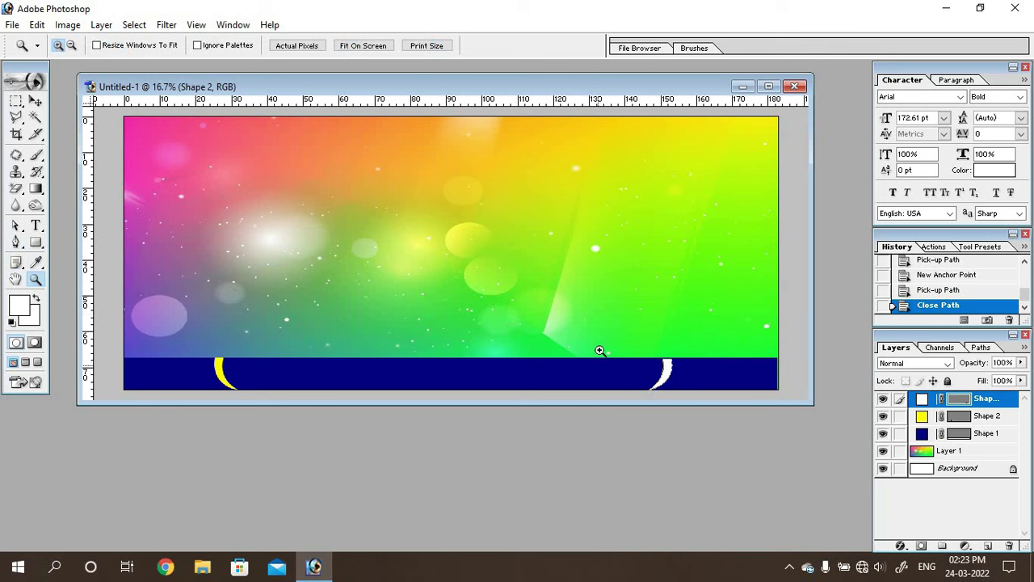
- Nudge the right crescent's path into alignment with the top of the strip
left_click_drag(600, 350, 720, 412)
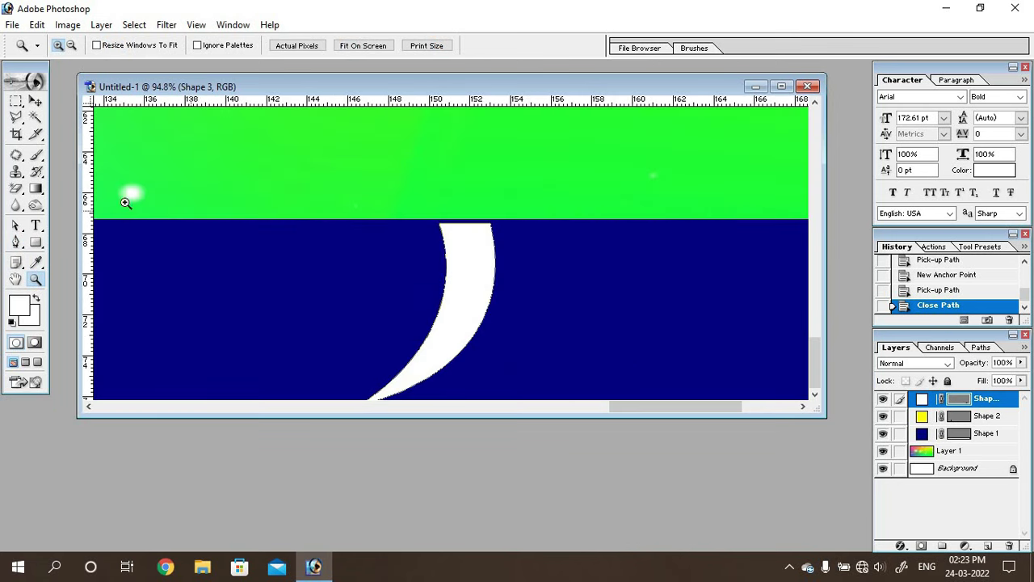
left_click(16, 226)
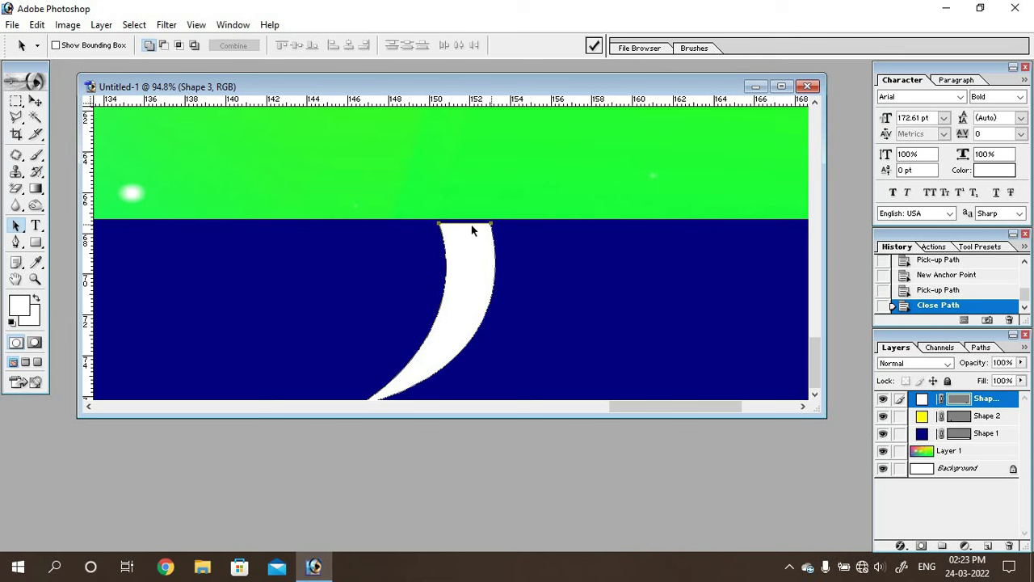
key("Up")
key("Up")
key("Up")
key("Up")
key("Up")
key("Down")
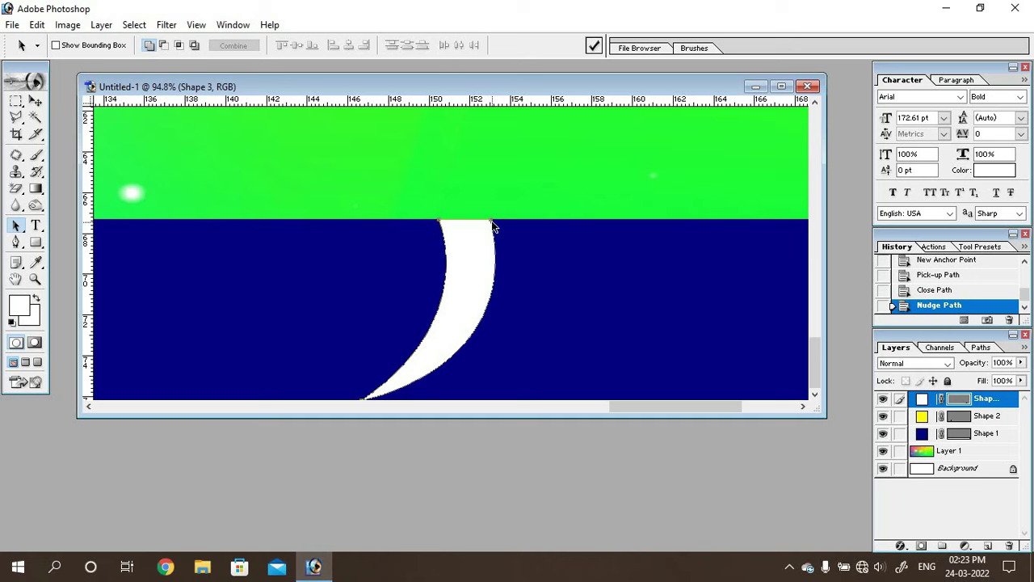
key("ctrl+minus")
key("ctrl+minus")
key("ctrl+minus")
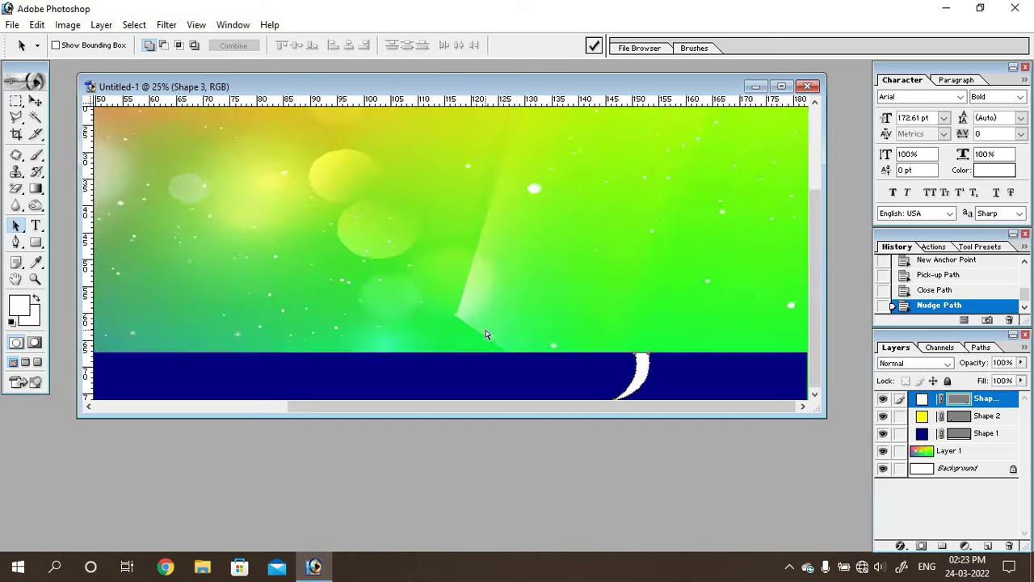
key("Return")
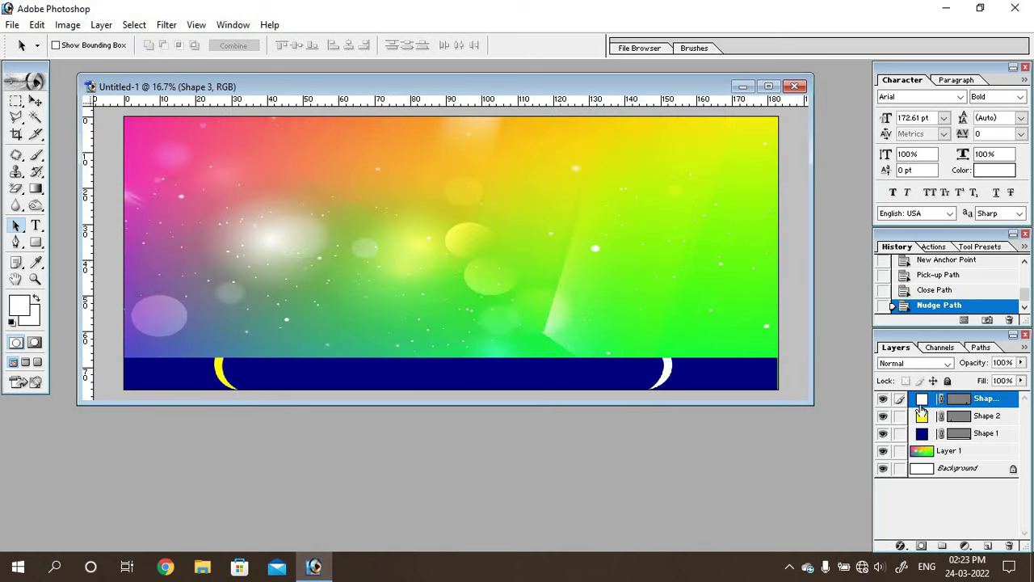
- Fill the right crescent yellow (#FFEA00)
double_click(920, 405)
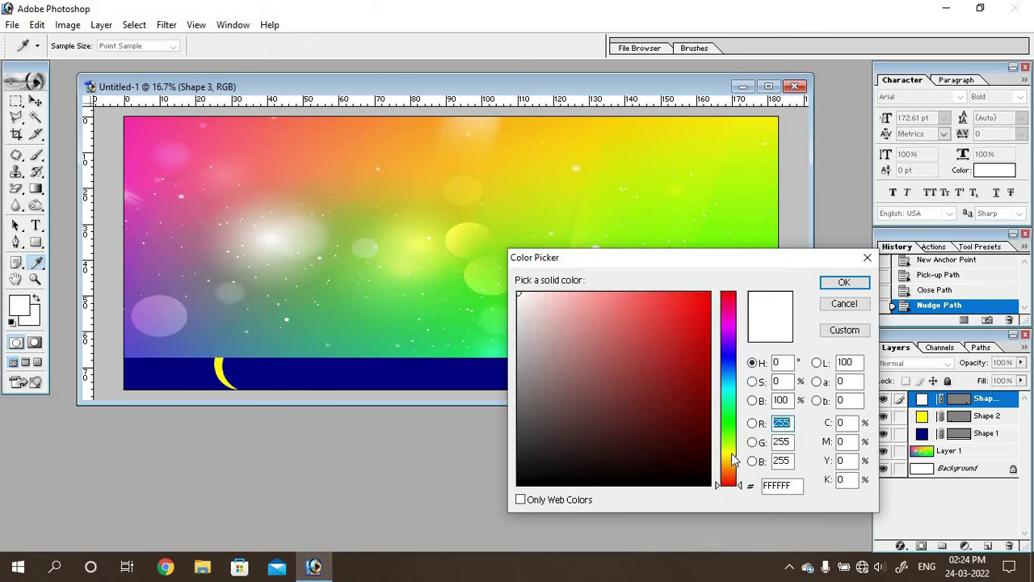
left_click(731, 462)
left_click_drag(690, 318, 711, 293)
left_click(844, 282)
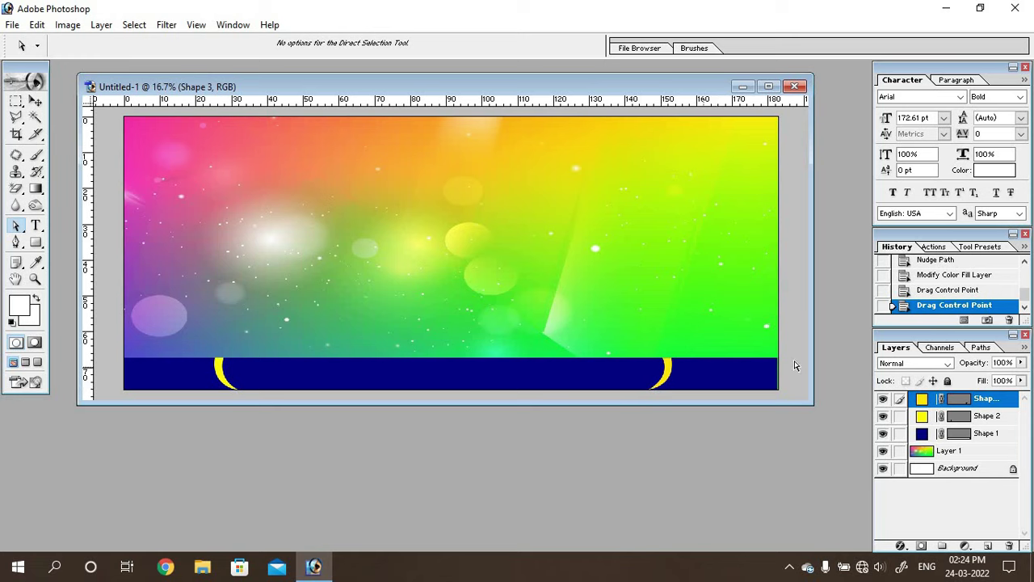
left_click(16, 242)
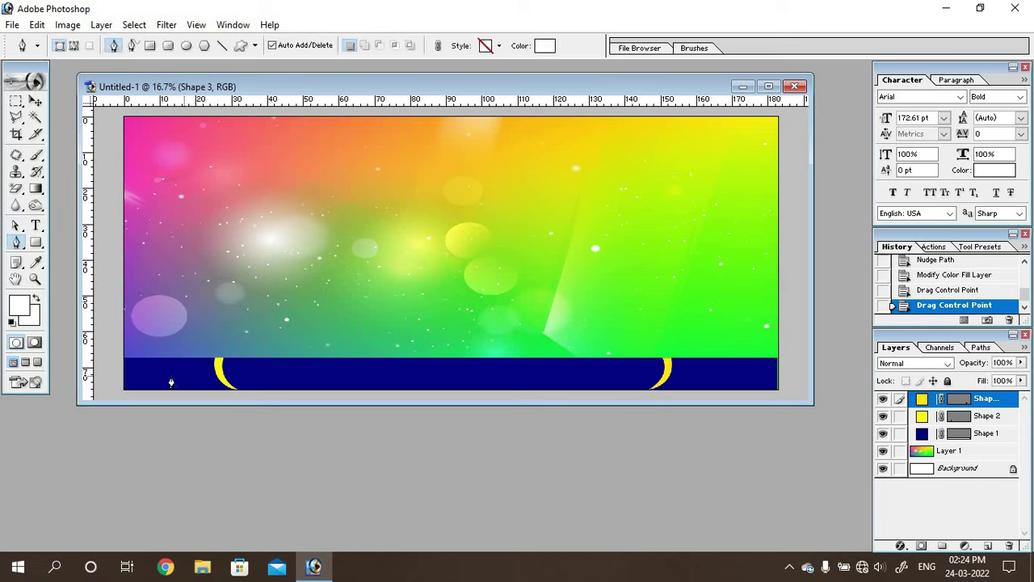
- Draw a closed shape filling the strip's left end, from its corners to the left crescent
left_click(123, 365)
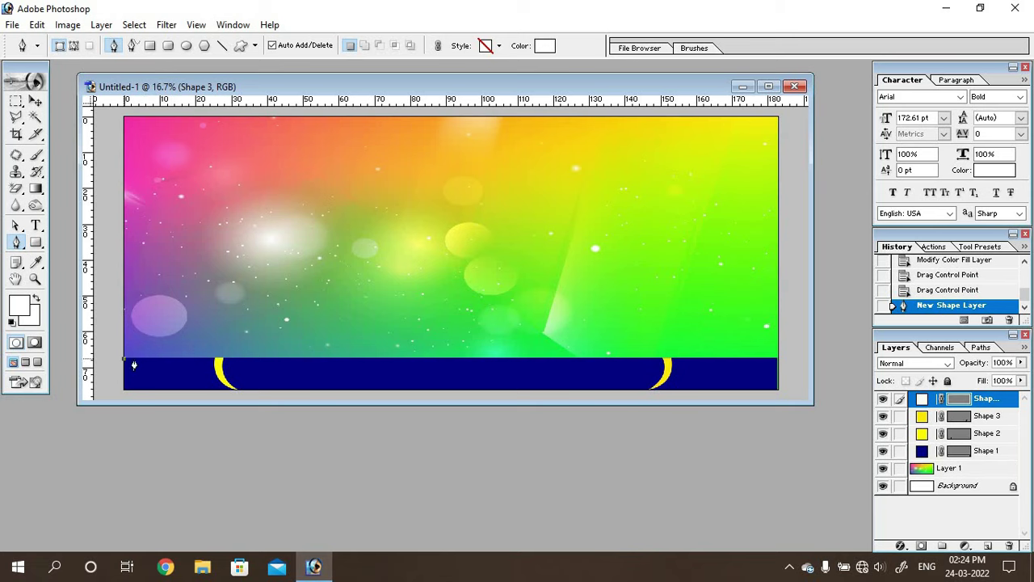
left_click(215, 359)
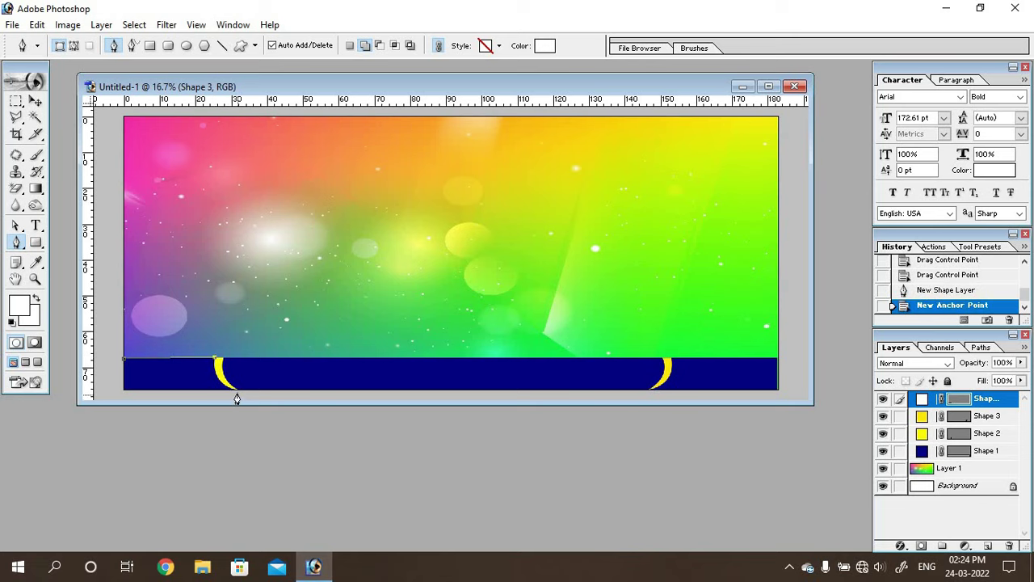
left_click_drag(234, 391, 257, 397)
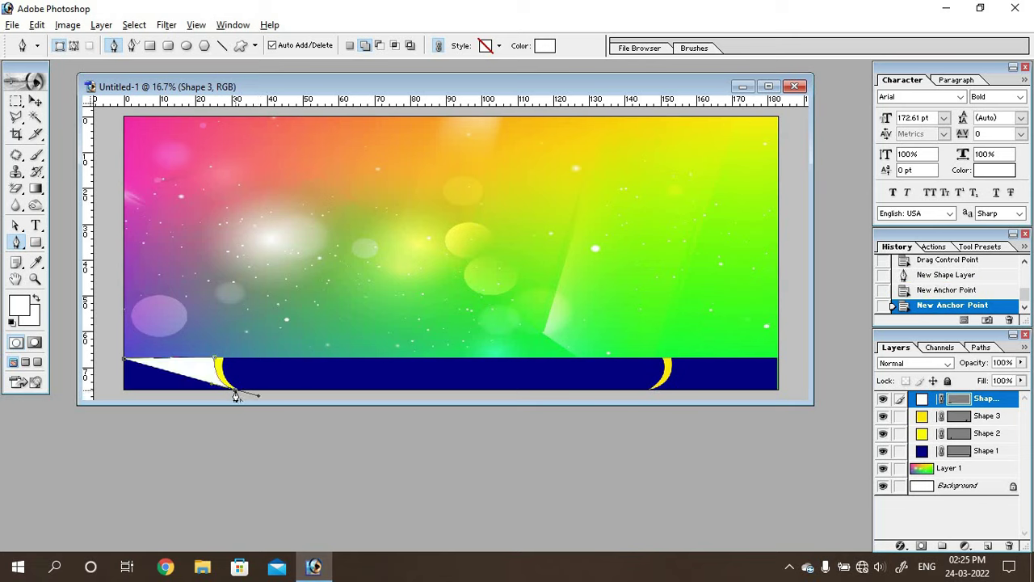
left_click(235, 392)
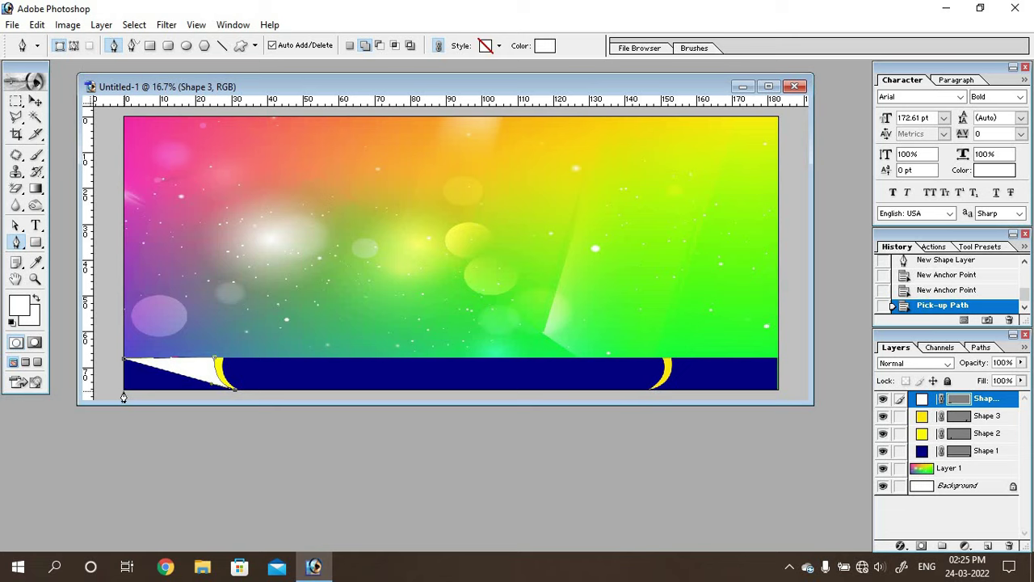
left_click(123, 393)
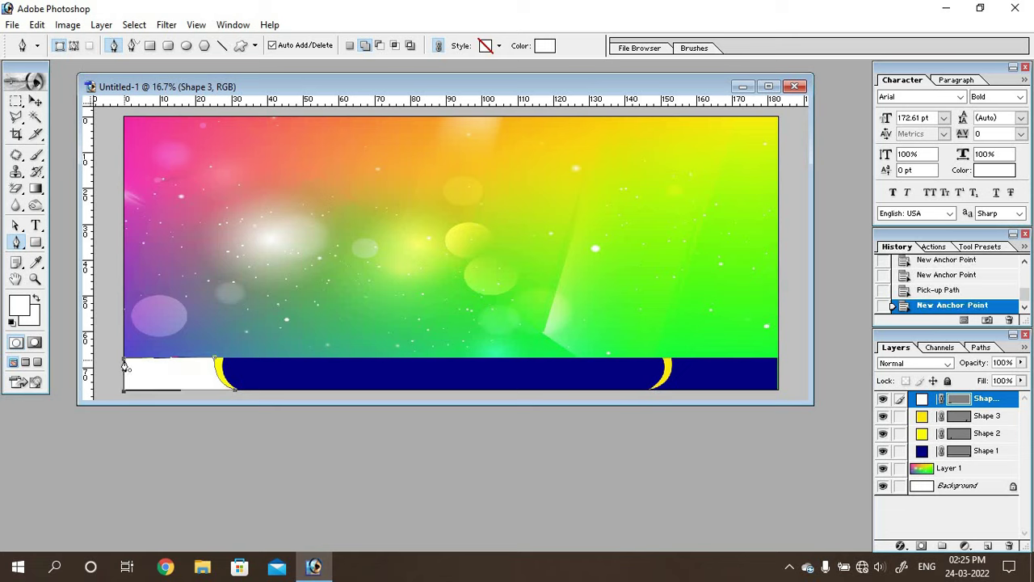
left_click(125, 362)
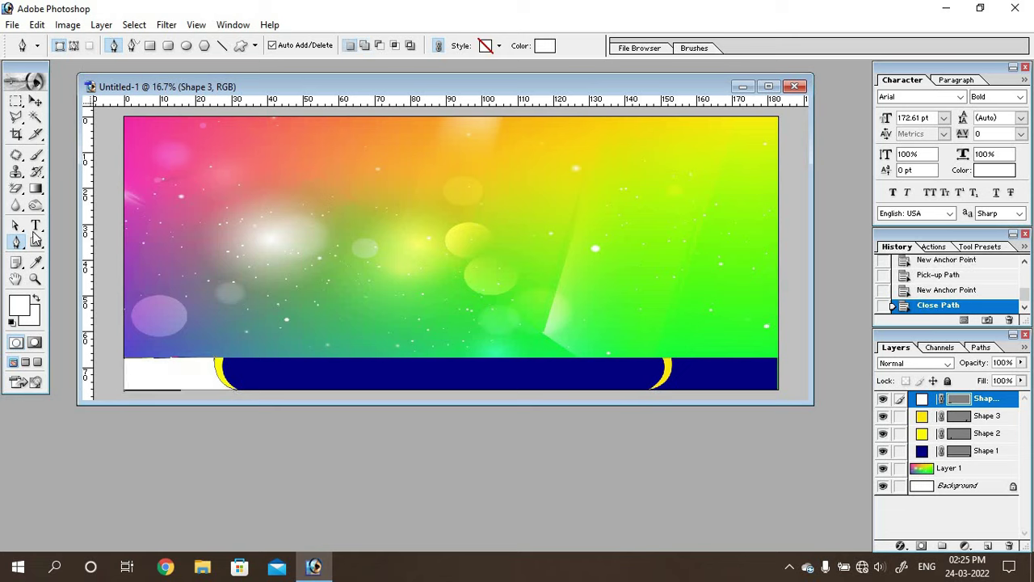
left_click(36, 279)
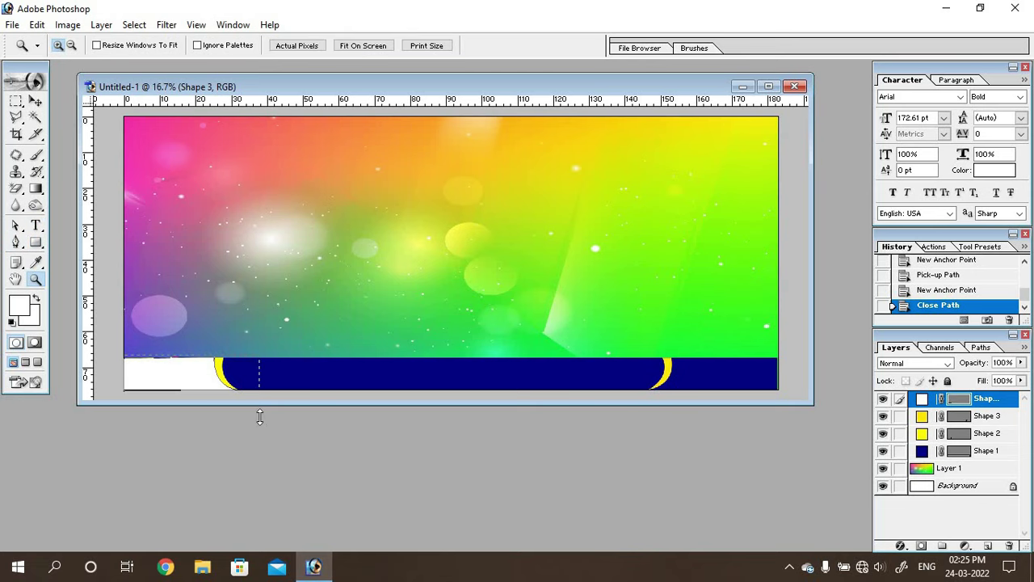
- Level the left block's top-edge anchors with Direct Selection so its top is straight
left_click_drag(259, 415, 123, 360)
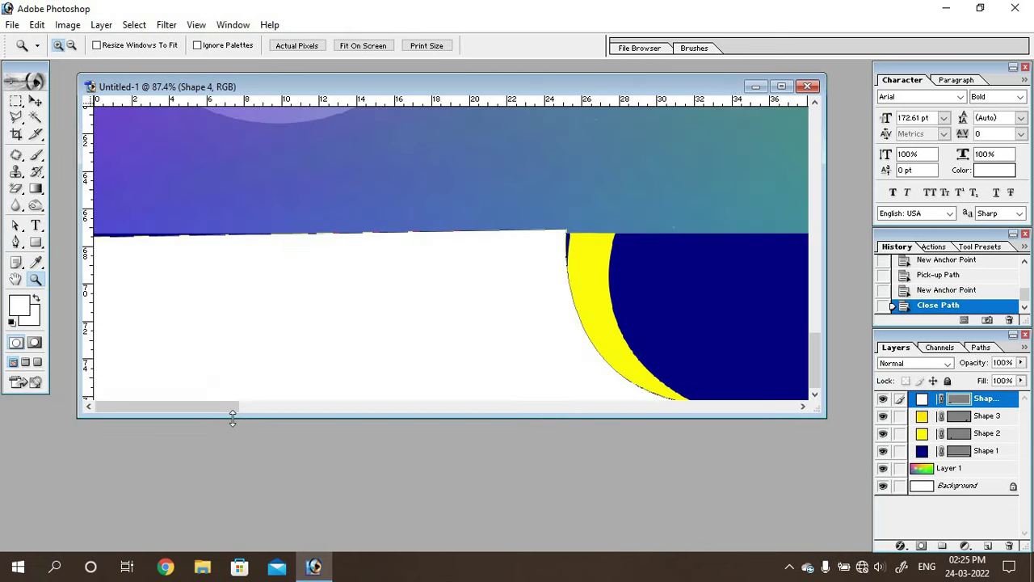
left_click(17, 226)
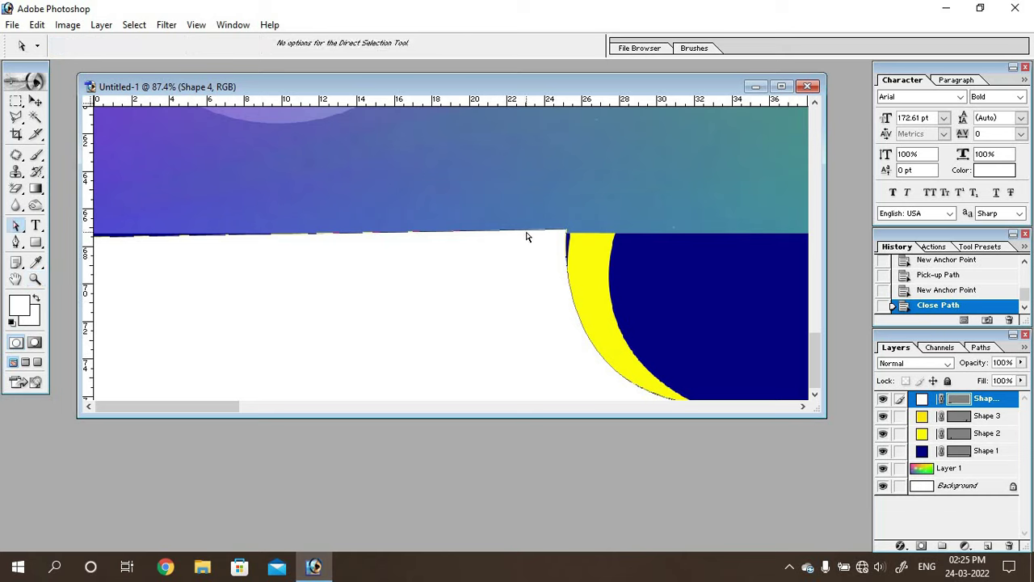
left_click_drag(568, 233, 571, 233)
mouse_move(554, 369)
left_mouse_down()
mouse_move(543, 374)
mouse_move(538, 361)
left_mouse_up()
left_click_drag(107, 240, 107, 235)
left_click_drag(571, 234, 568, 233)
left_click_drag(569, 234, 567, 233)
left_click(499, 345)
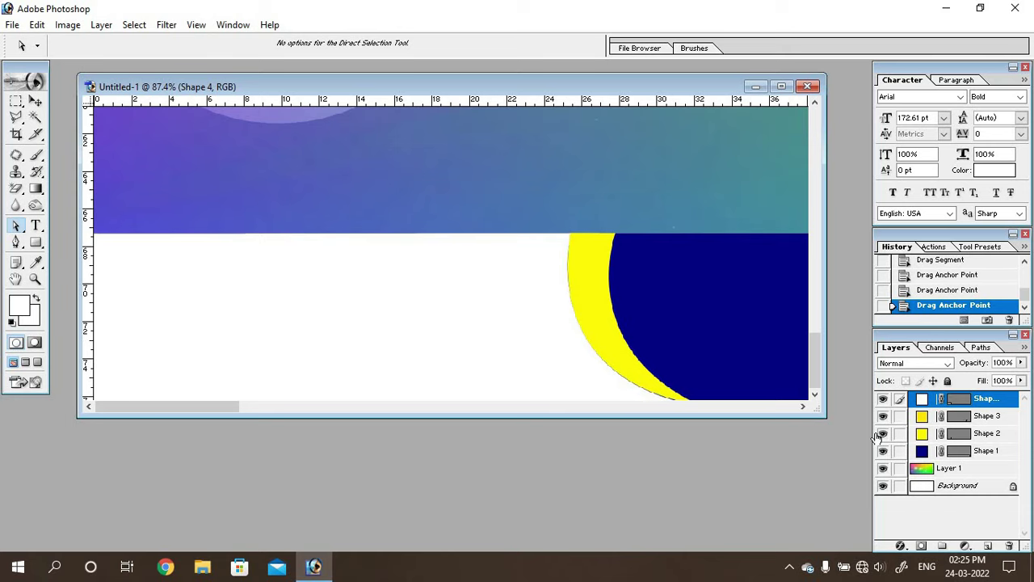
key("ctrl+minus")
key("ctrl+minus")
key("ctrl+minus")
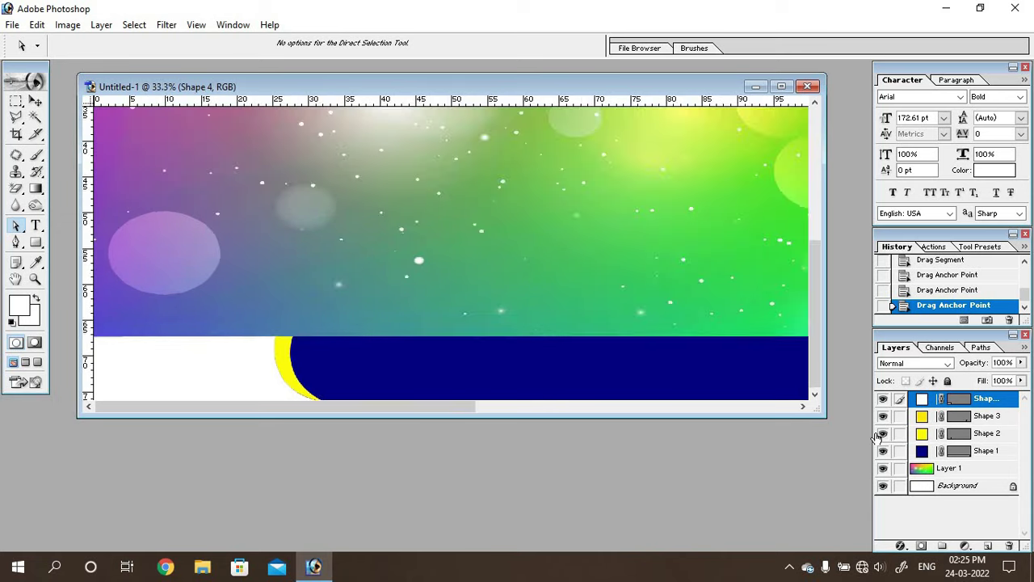
key("ctrl+minus")
key("ctrl+minus")
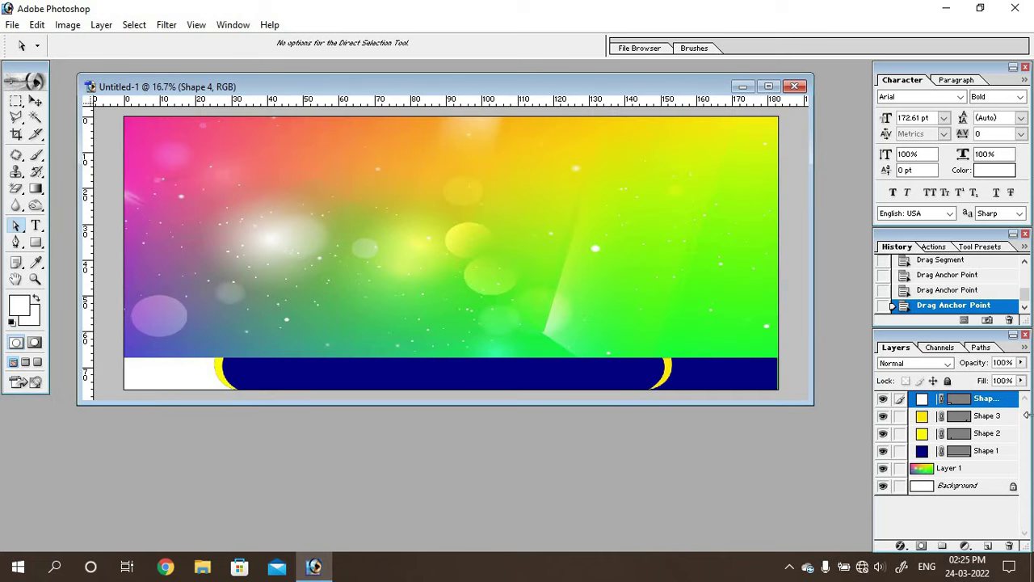
- Change the Shape 4 block's fill to pure red FF0000
double_click(922, 400)
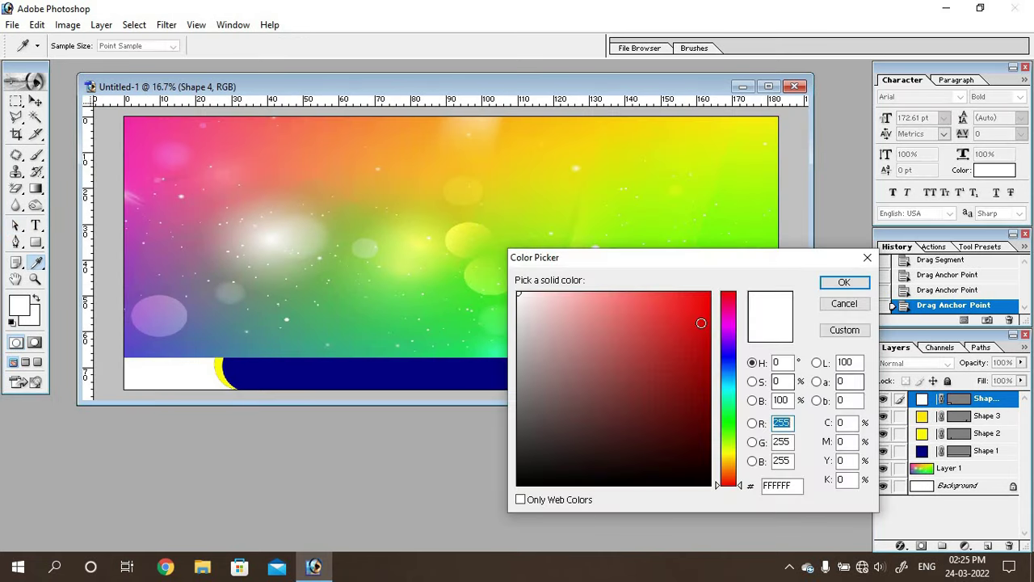
left_click_drag(703, 320, 739, 275)
left_click(844, 282)
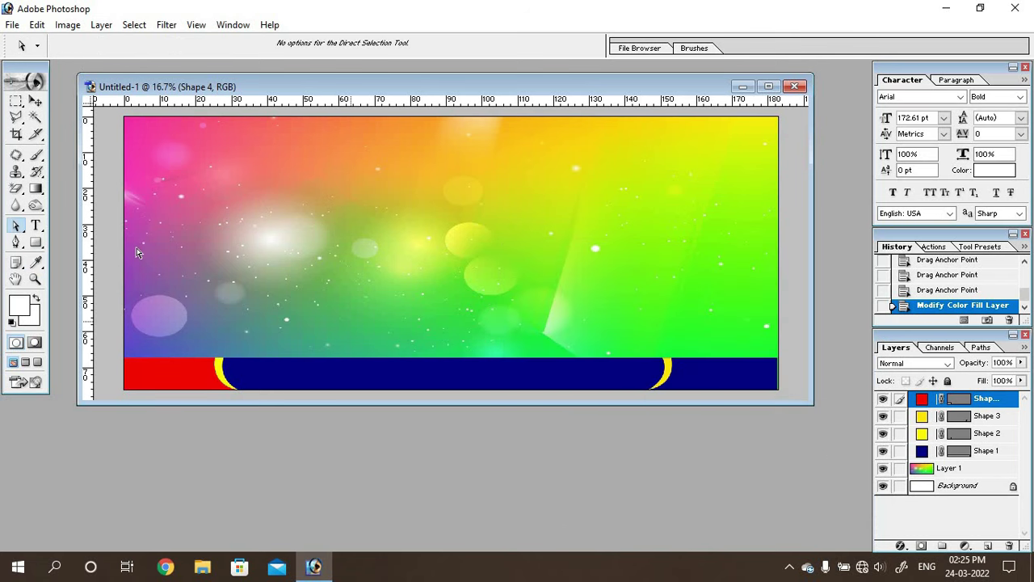
left_click(16, 242)
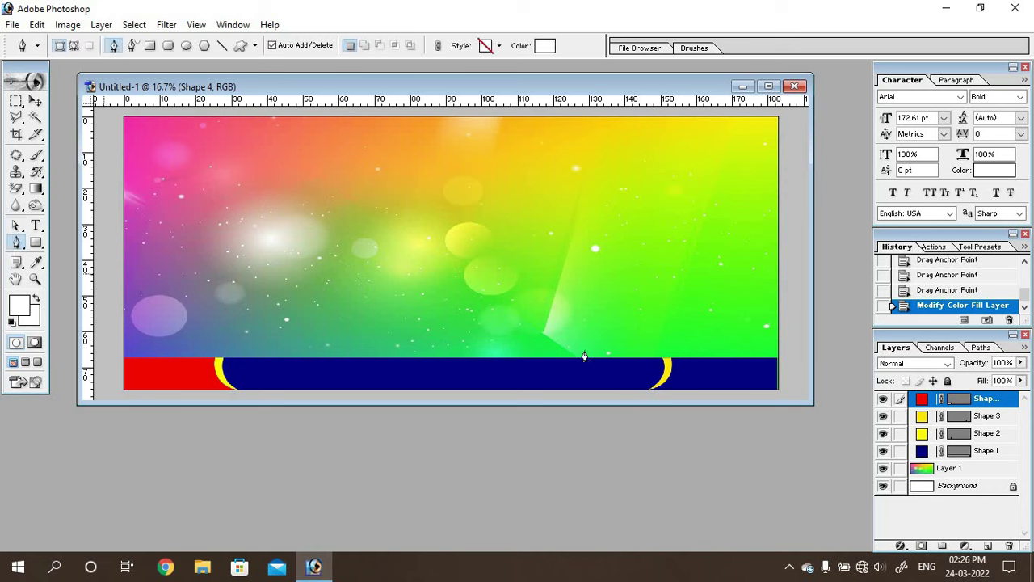
- Draw a closed shape filling the strip's right end beside the right crescent
left_click(671, 364)
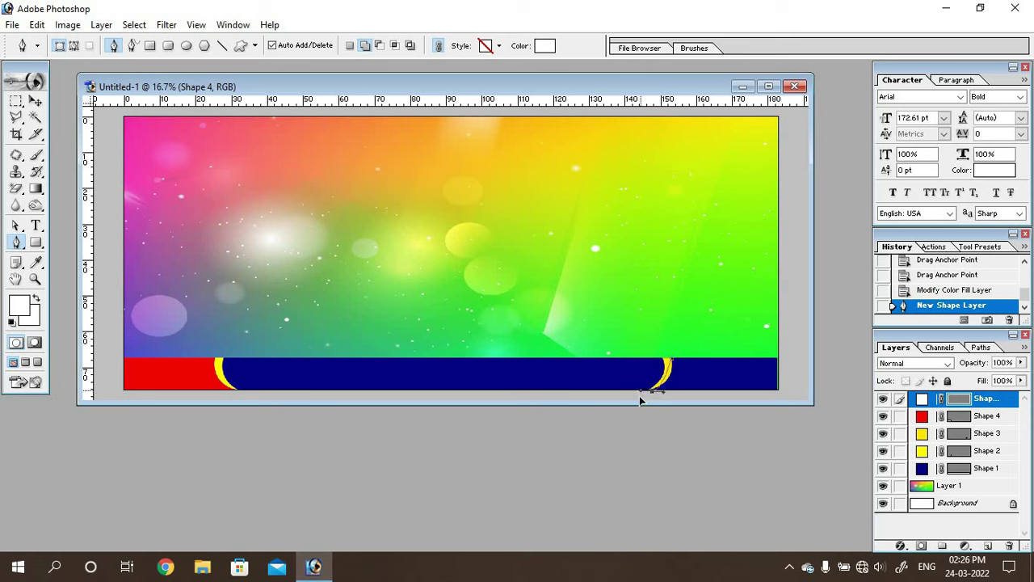
left_click_drag(633, 402, 679, 377)
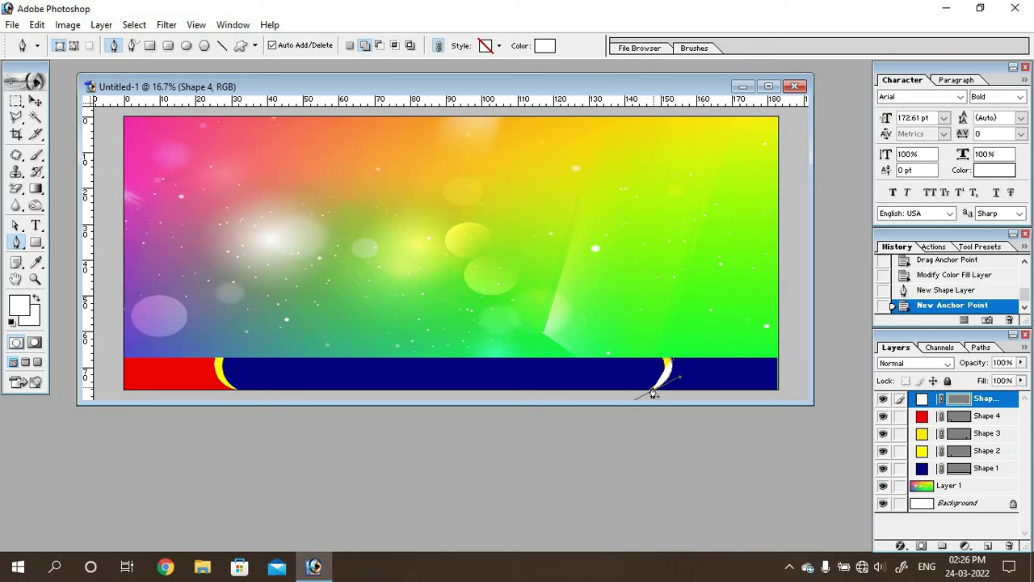
left_click(651, 393)
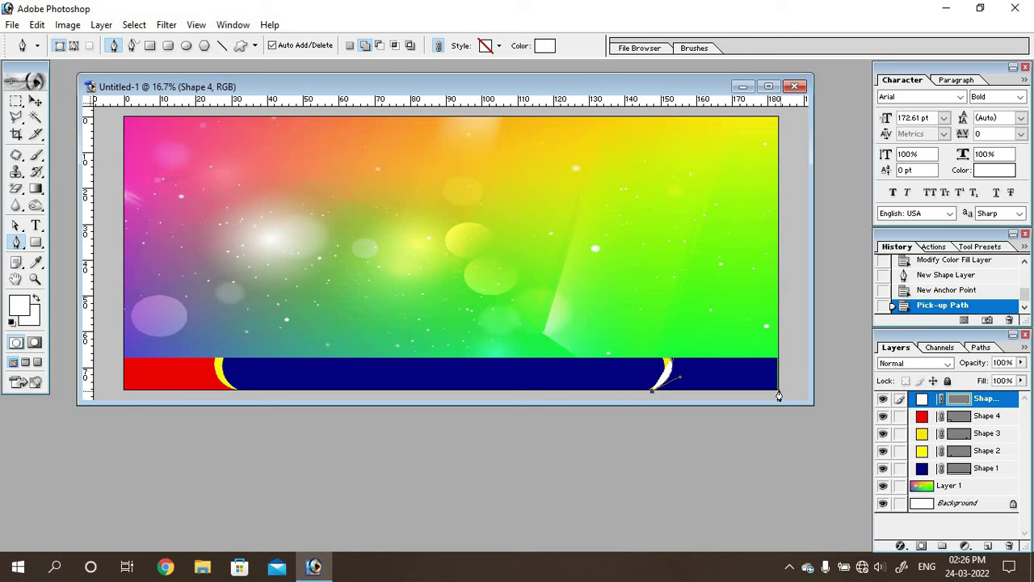
left_click(779, 391)
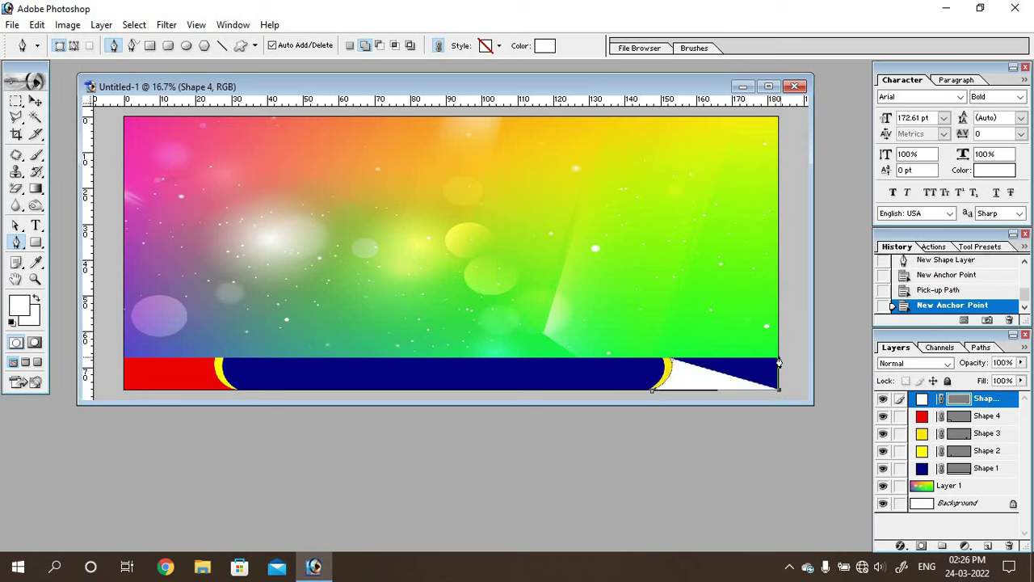
left_click(779, 357)
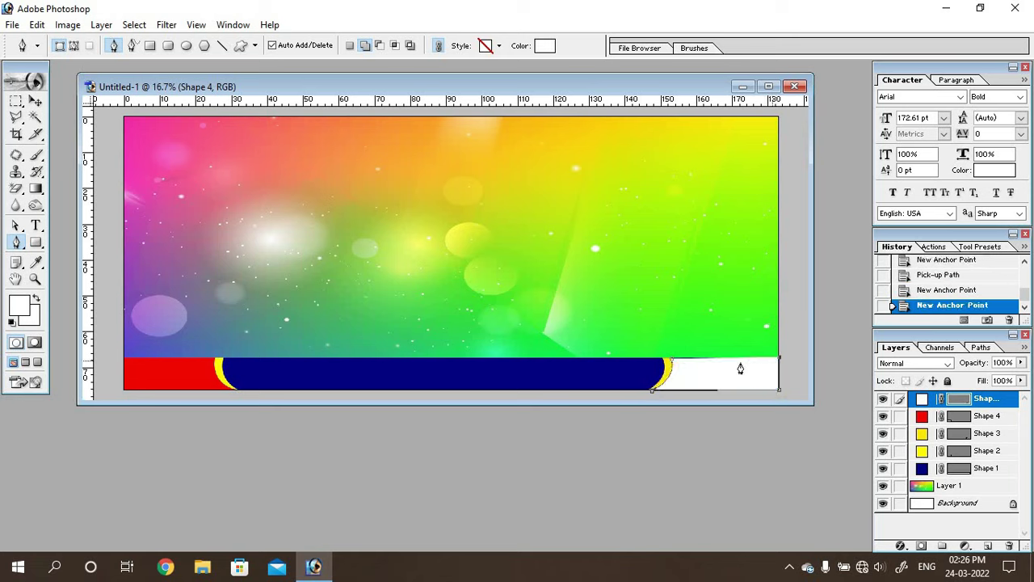
left_click(672, 366)
key("a")
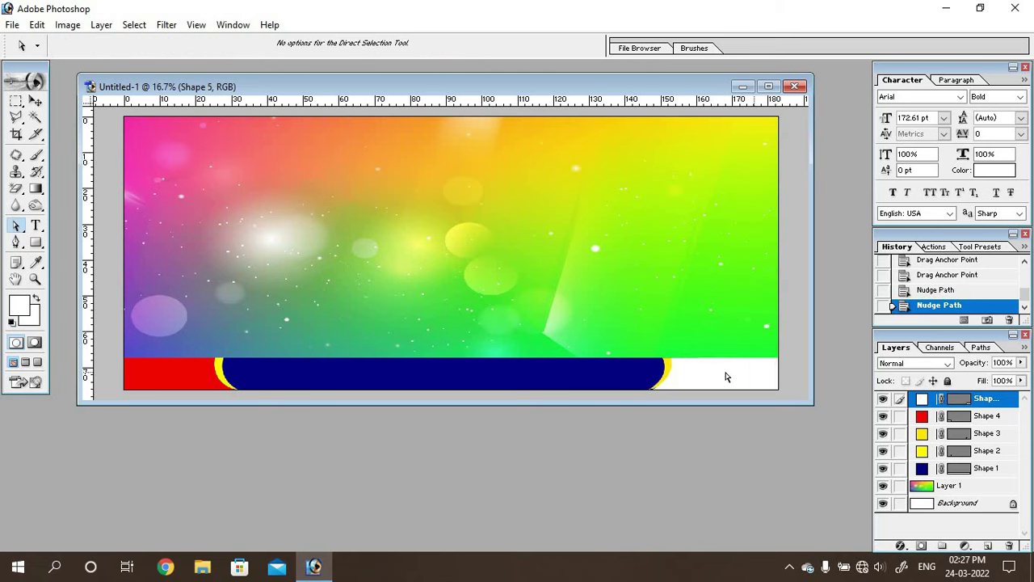
- Fill the new right-end shape with pure red FF0000
double_click(927, 404)
left_click(712, 293)
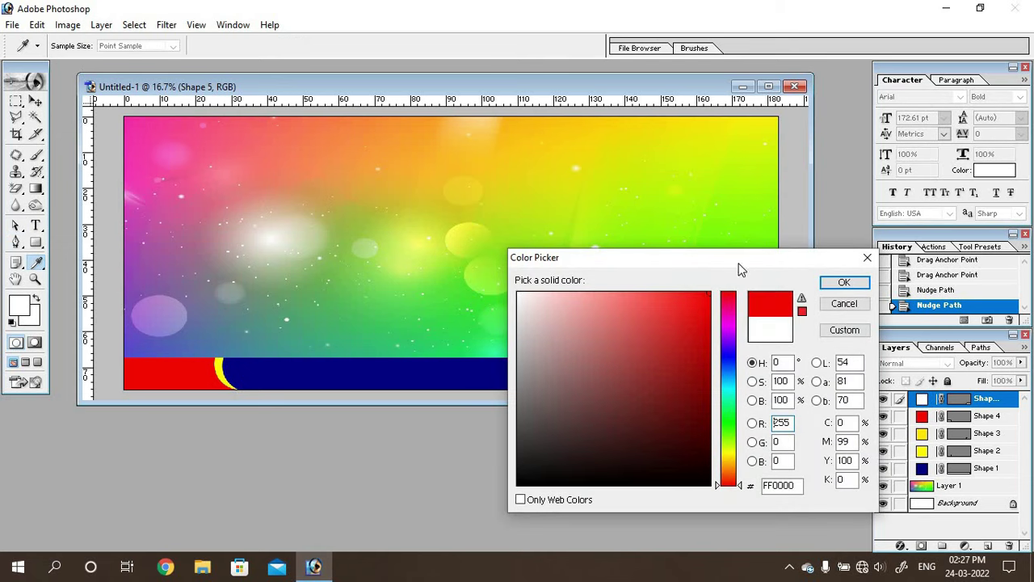
left_click(837, 289)
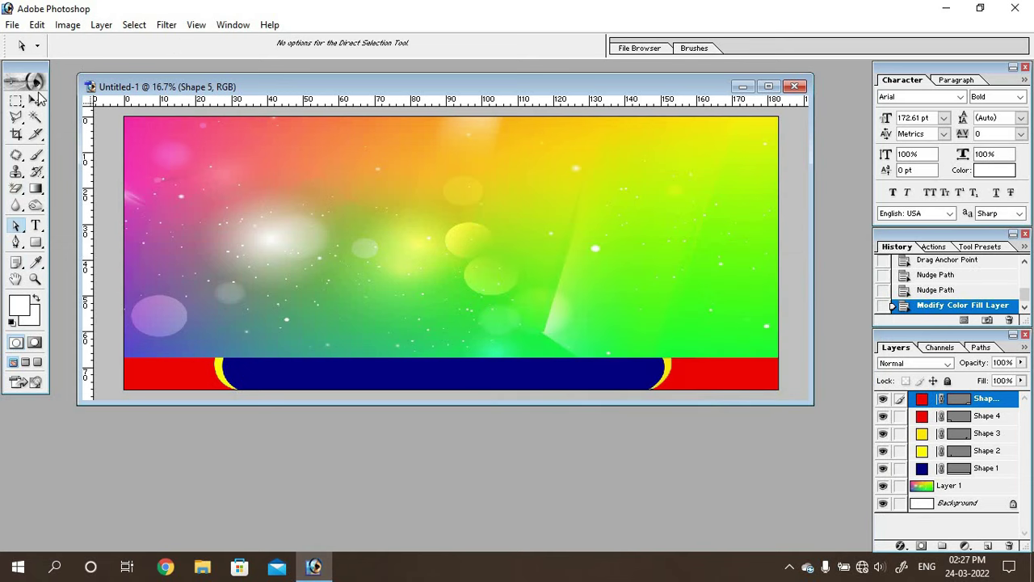
- Nudge the red block and the Shape 3 yellow arc into place with arrow keys
left_click(37, 100)
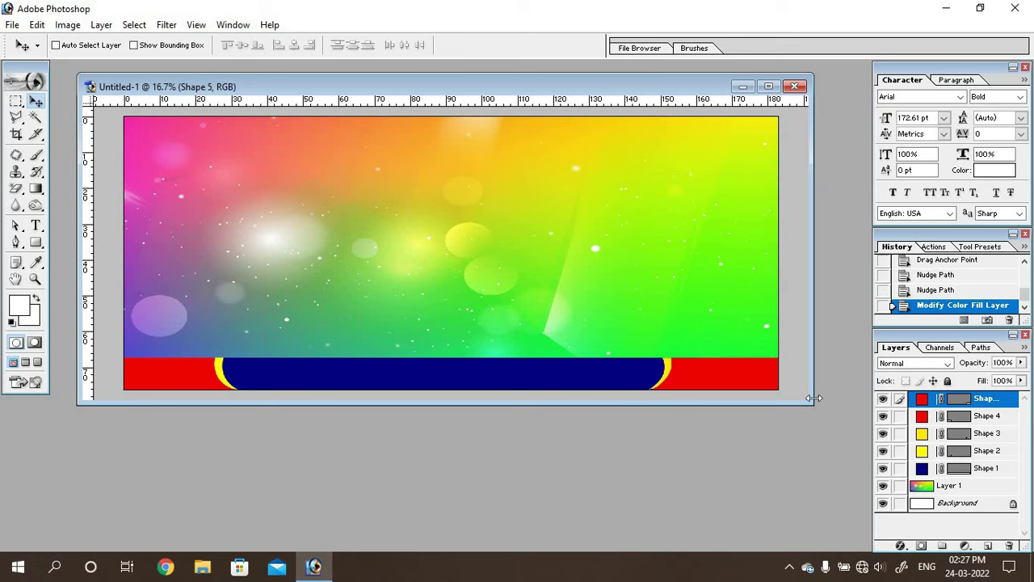
key("Right")
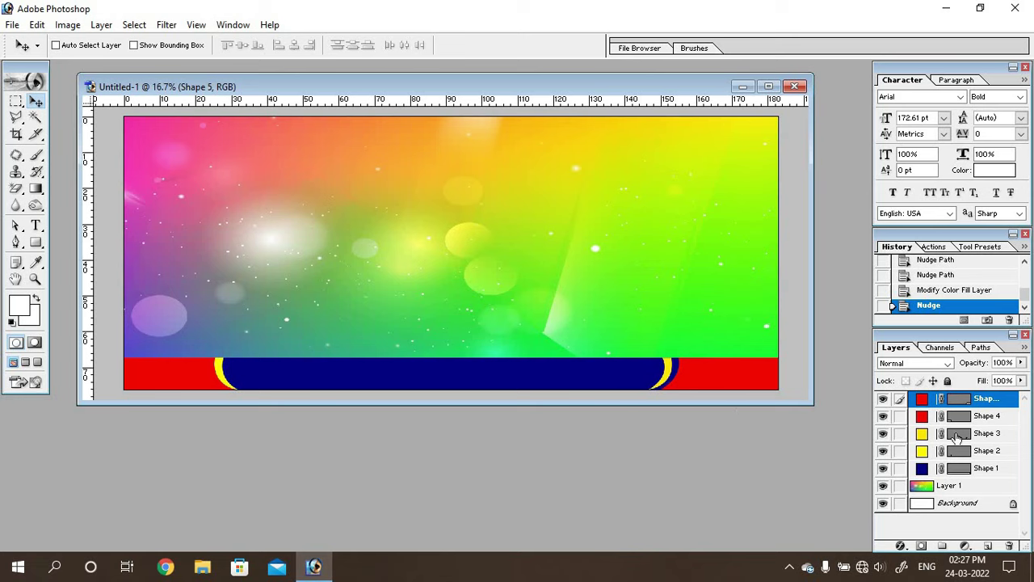
left_click(924, 436)
key("Right")
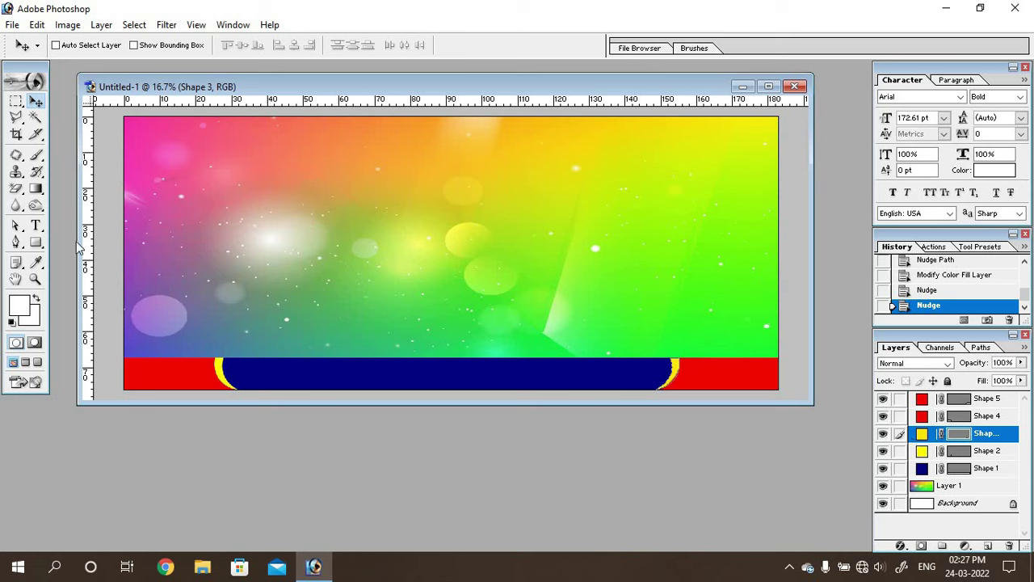
left_click(35, 244)
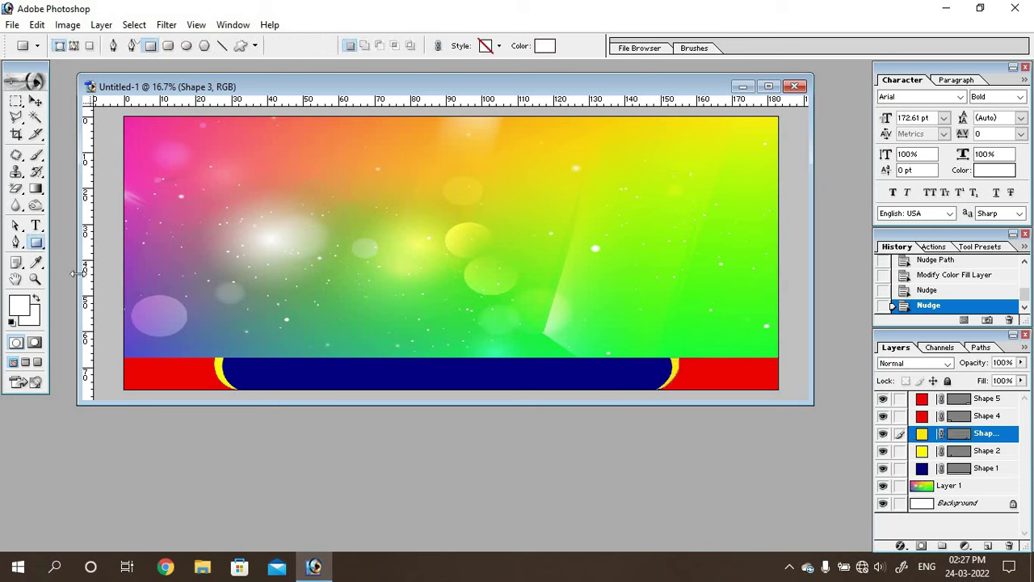
left_click(35, 101)
key("Left")
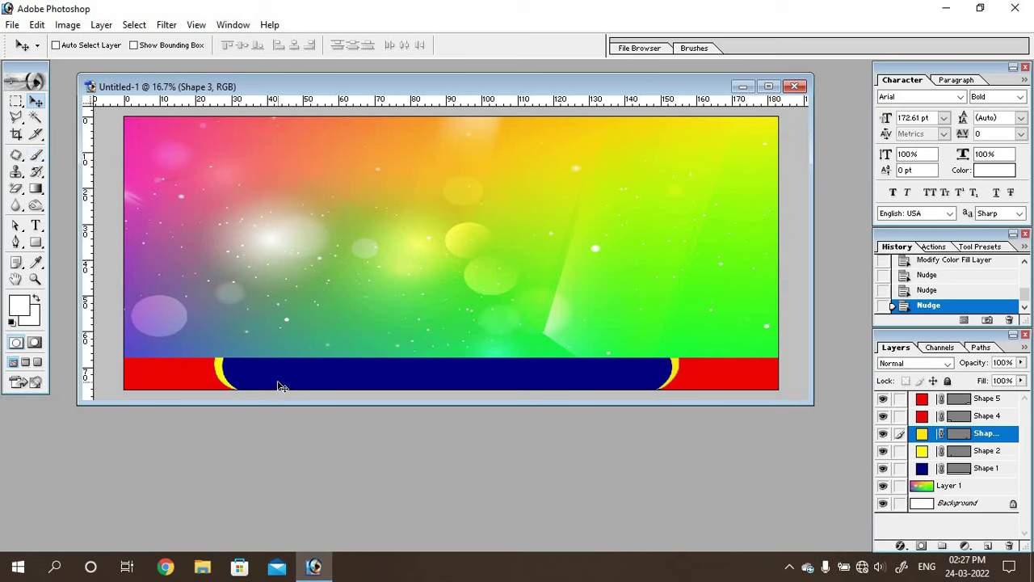
- Start a new text layer on the banner set in the DhonooMJ font
left_click(35, 227)
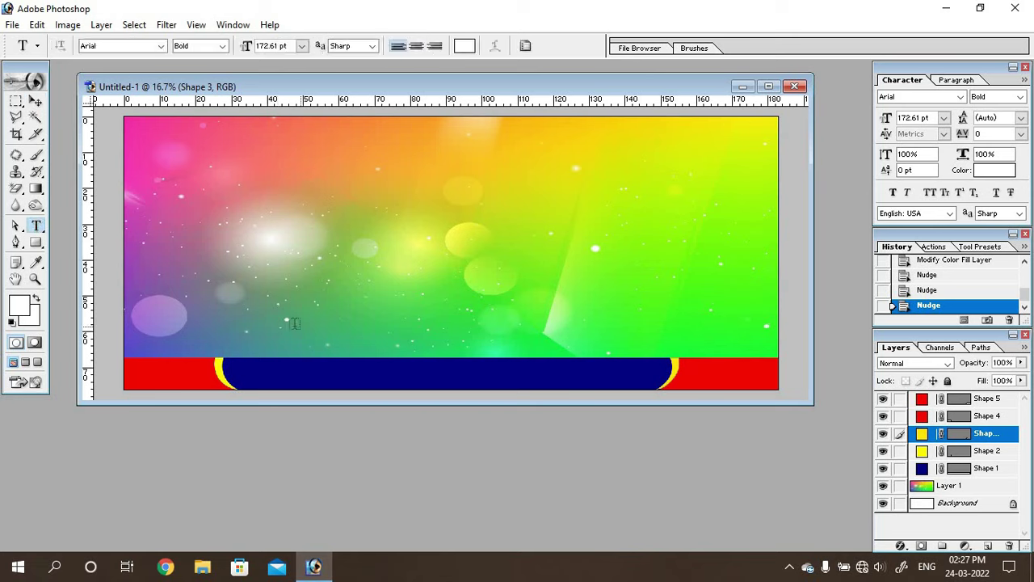
left_click(284, 312)
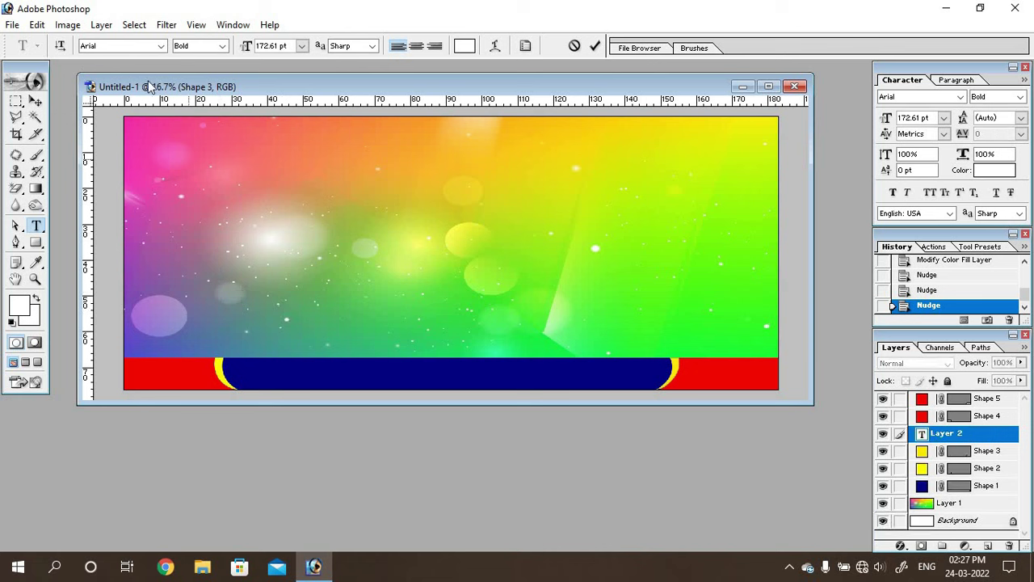
left_click(165, 47)
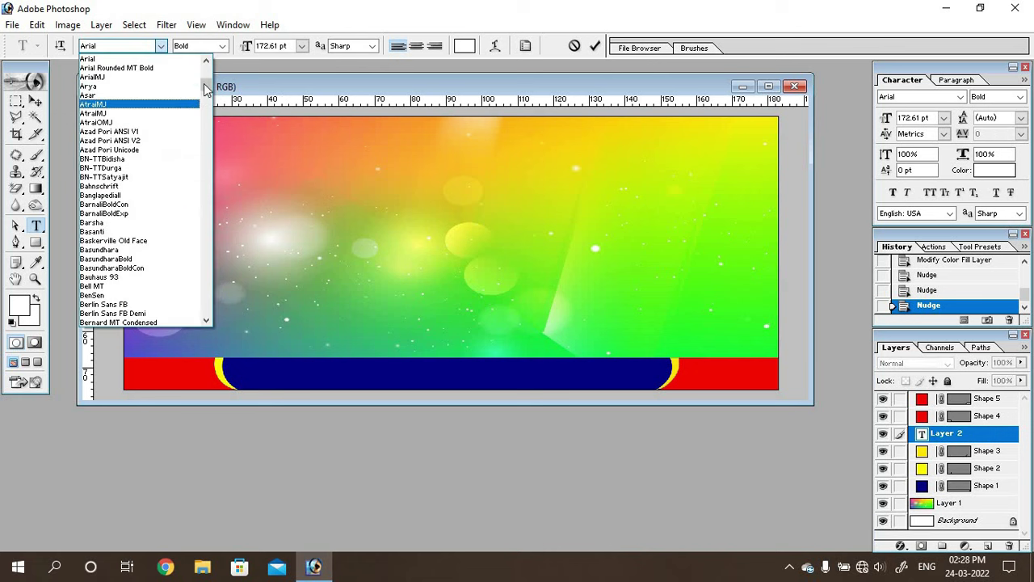
scroll(164, 223, "down", 1)
scroll(162, 242, "down", 2)
scroll(162, 250, "down", 2)
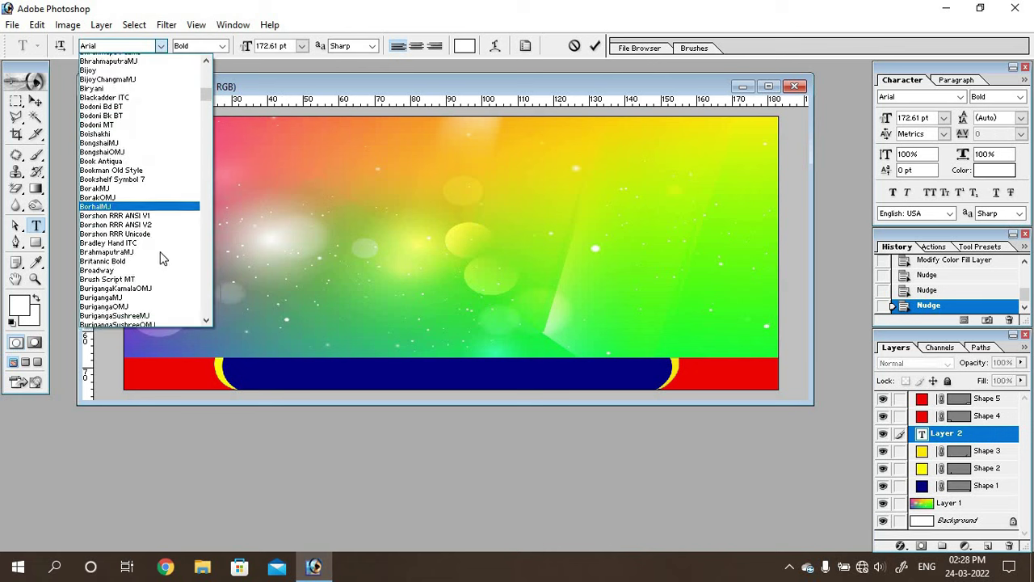
scroll(161, 252, "down", 2)
scroll(162, 252, "down", 1)
left_click(161, 252)
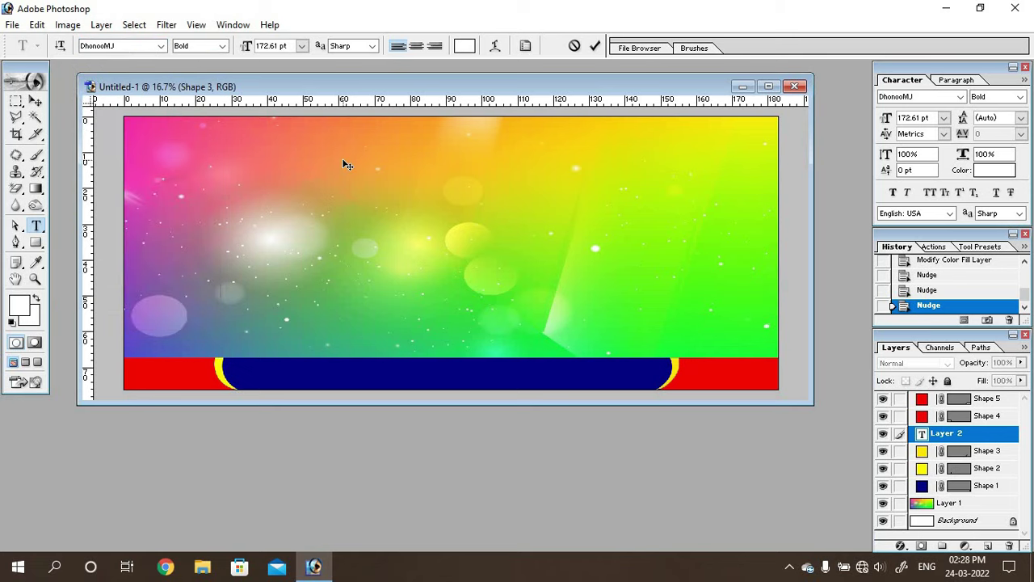
- Type the studio's Bengali address line with postal code and move it onto the blue strip
type("Ni")
key("BackSpace")
key("BackSpace")
key("BackSpace")
type("s")
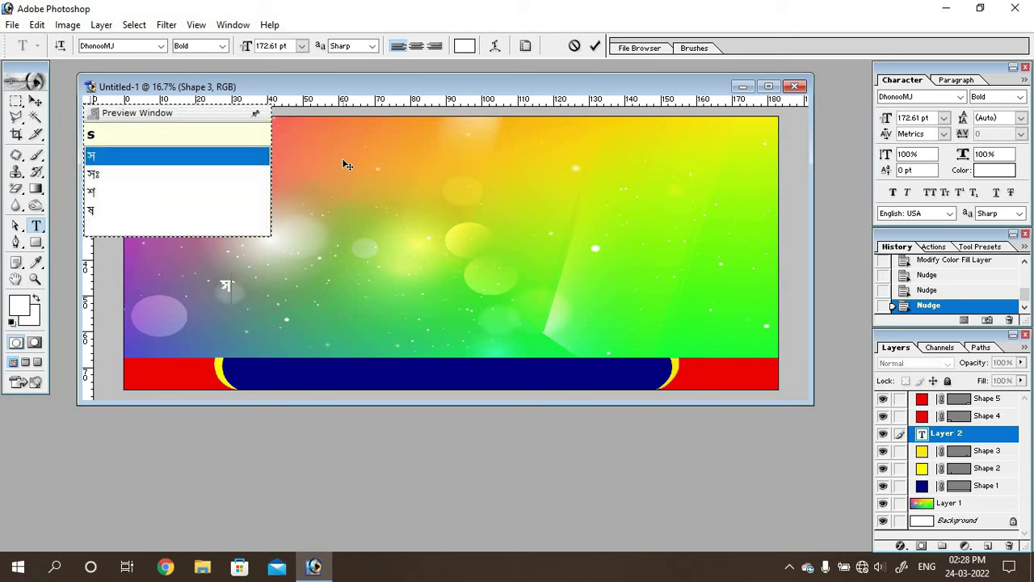
type("hibmnd")
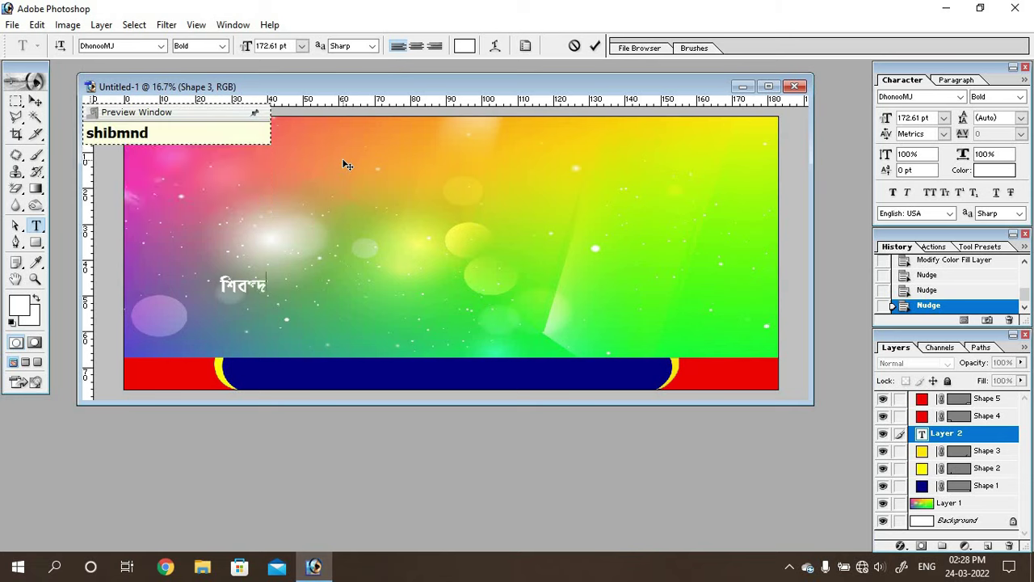
type("ir")
key("space")
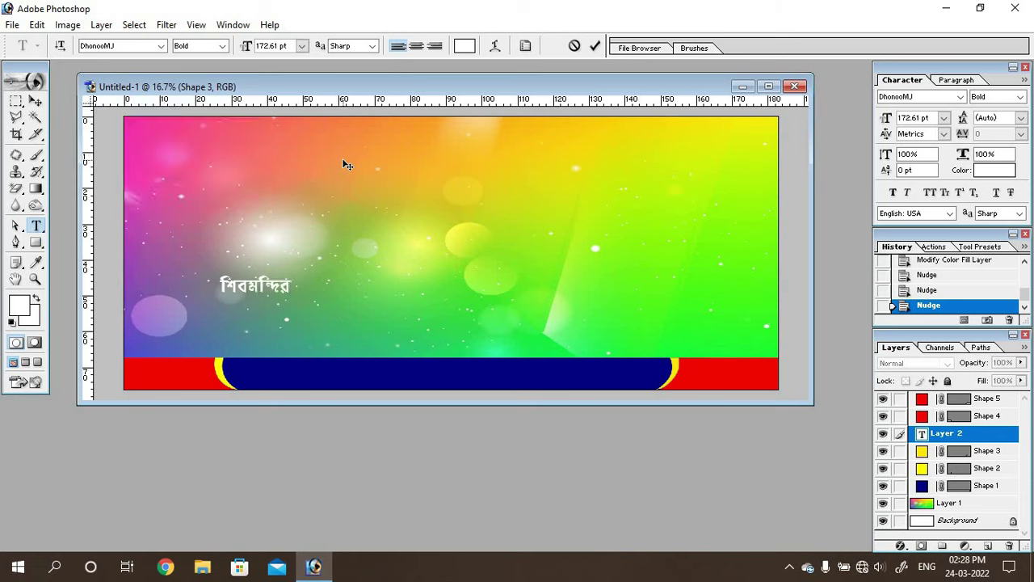
type("dhuli")
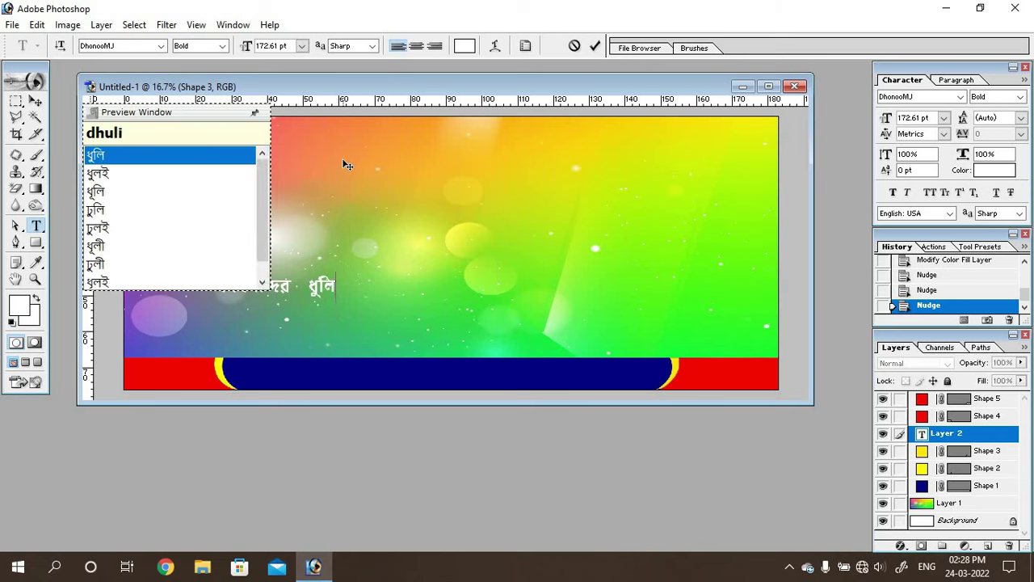
type("yan")
key("space")
type("m")
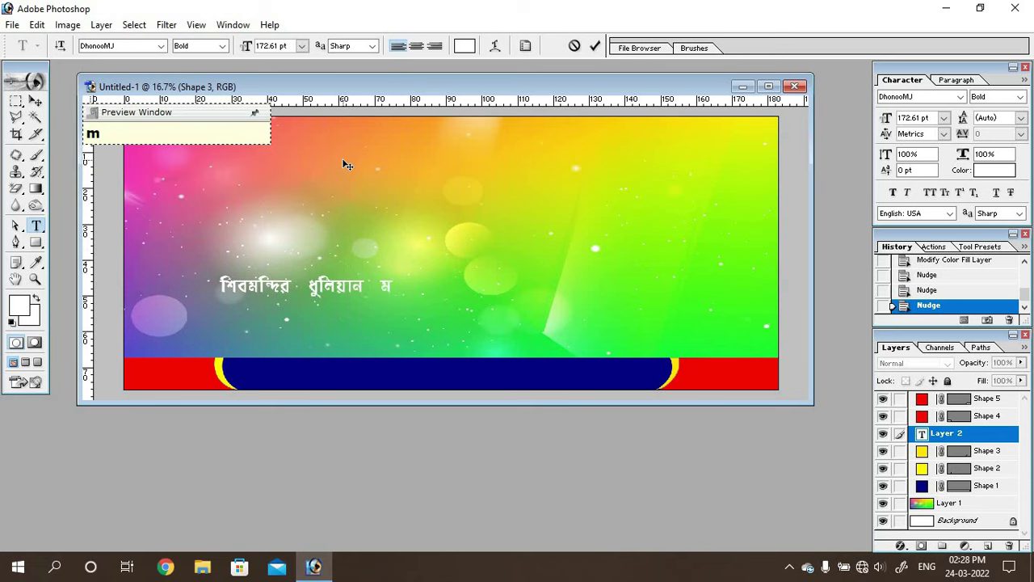
type("urshidabad")
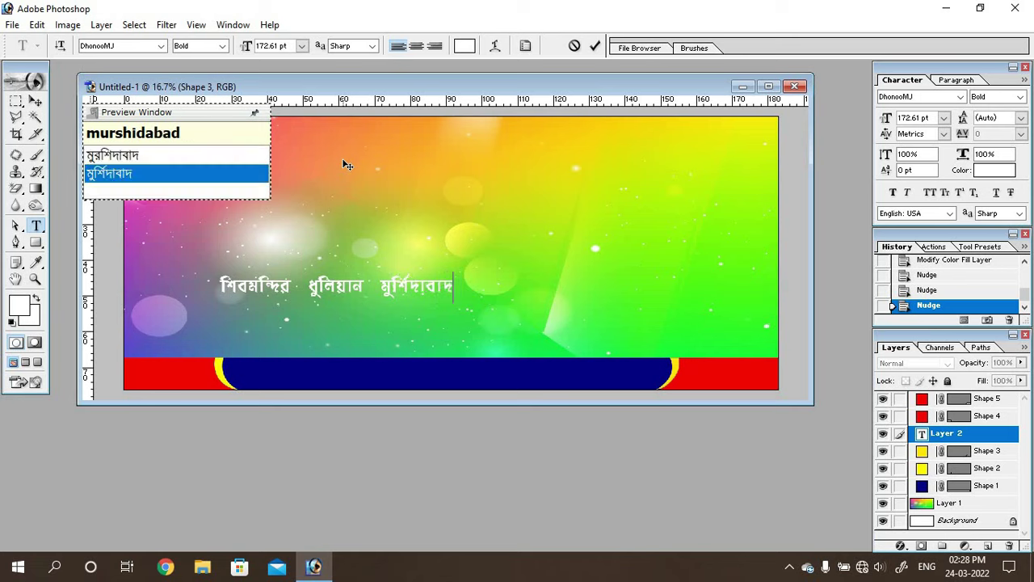
key("space")
type("74")
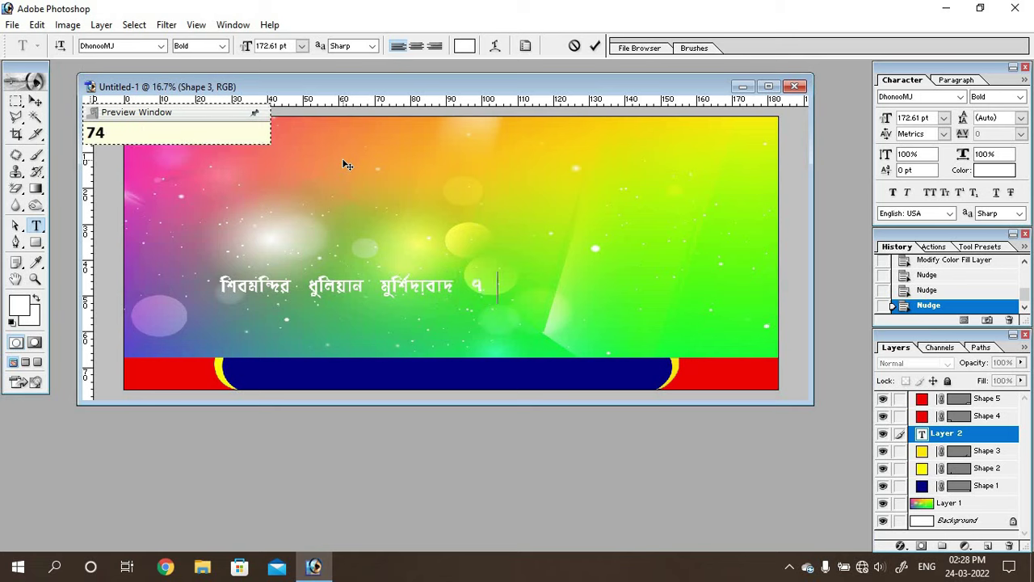
type("2202")
key("space")
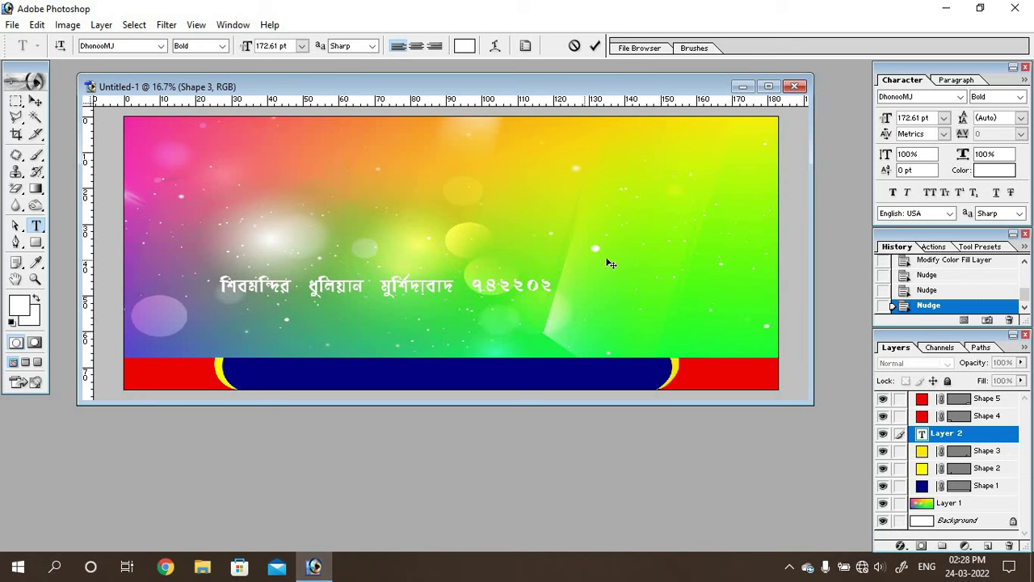
left_click_drag(607, 261, 668, 349)
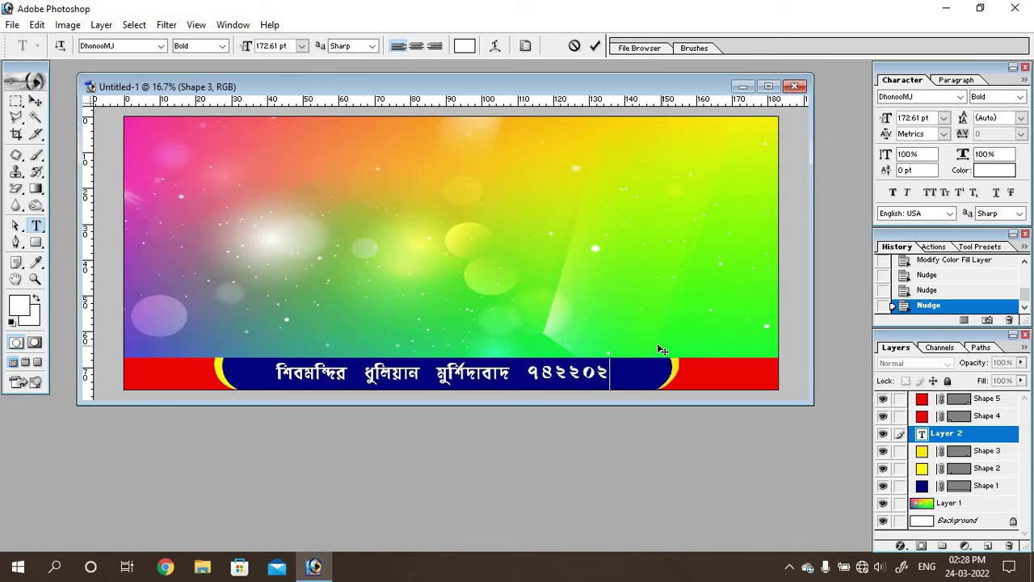
left_click_drag(667, 350, 644, 347)
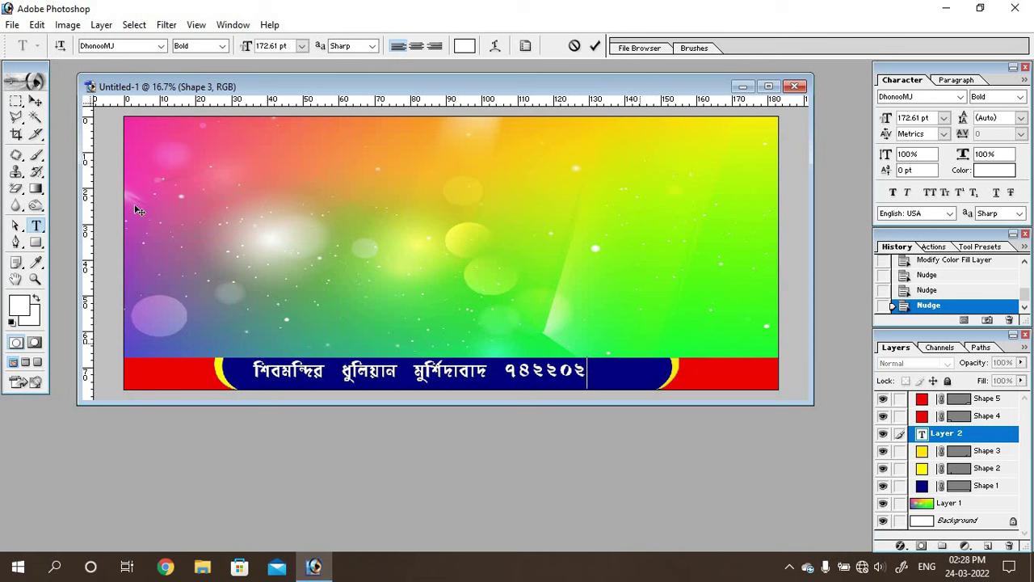
- Stretch the address text wider across the strip and nudge it slightly down
left_click(36, 101)
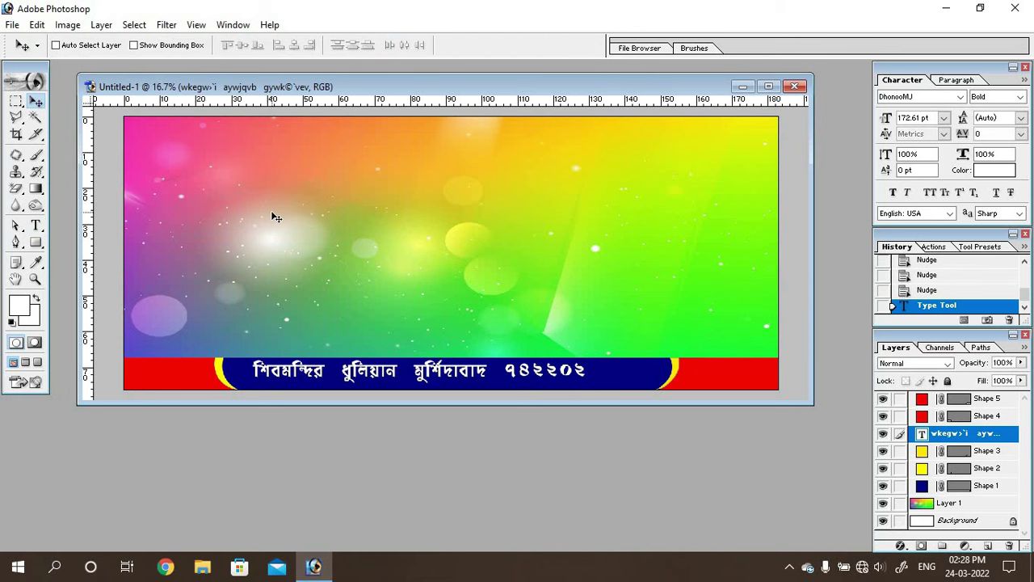
key("ctrl+t")
left_click_drag(591, 374, 636, 374)
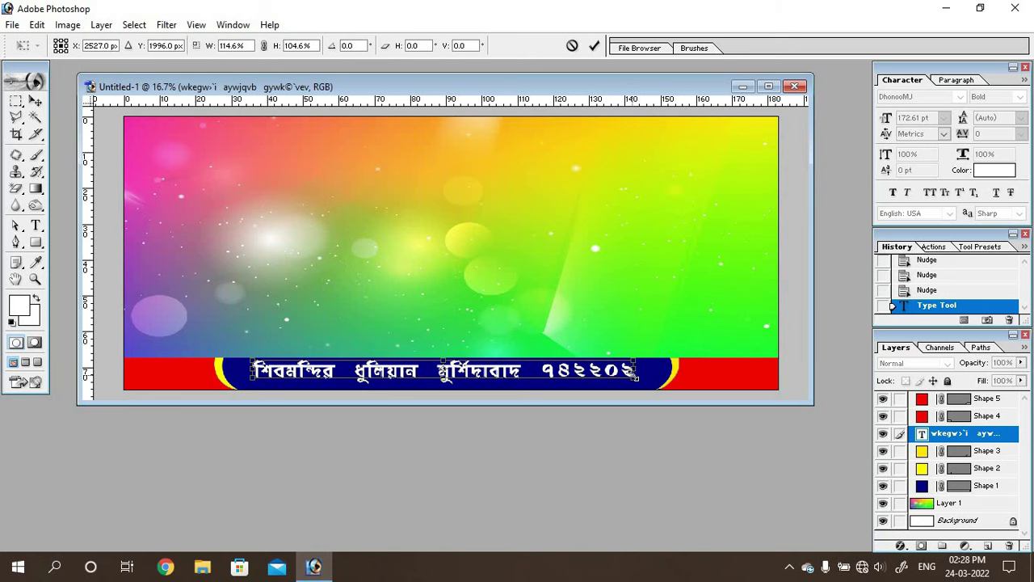
key("Return")
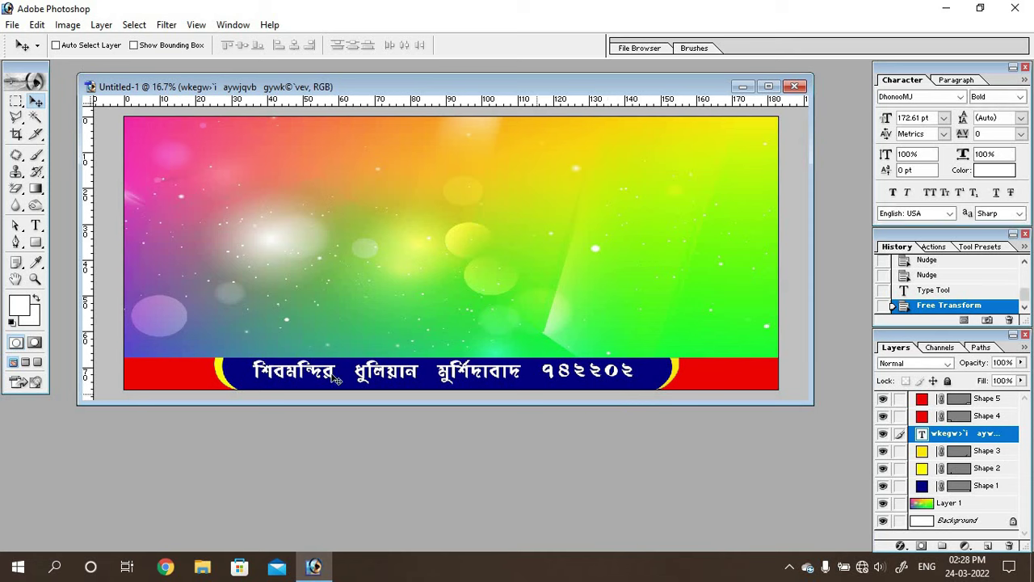
key("shift+Down")
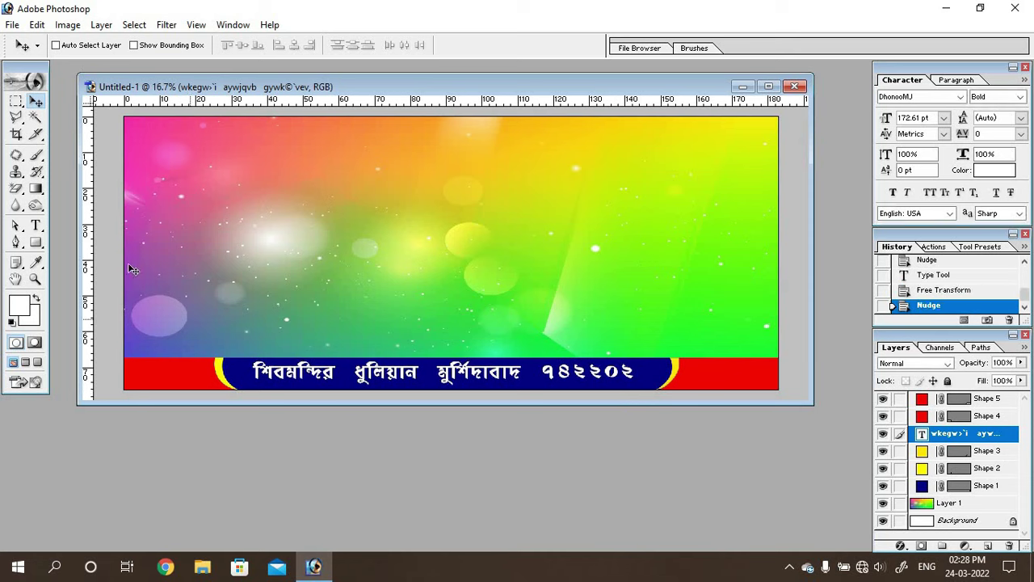
- Insert extra spaces between the address words and nudge the line slightly left
left_click(35, 226)
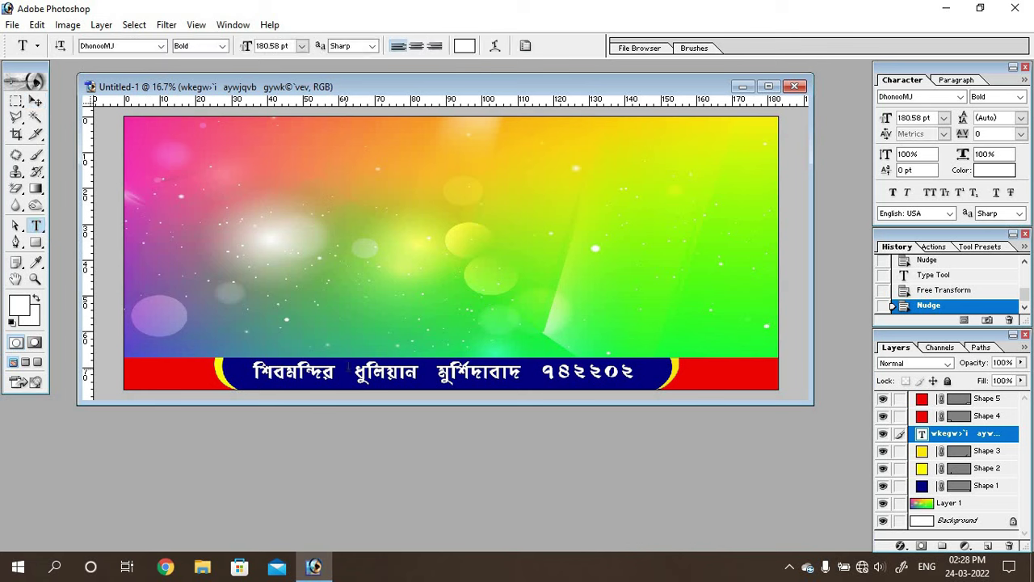
left_click(349, 373)
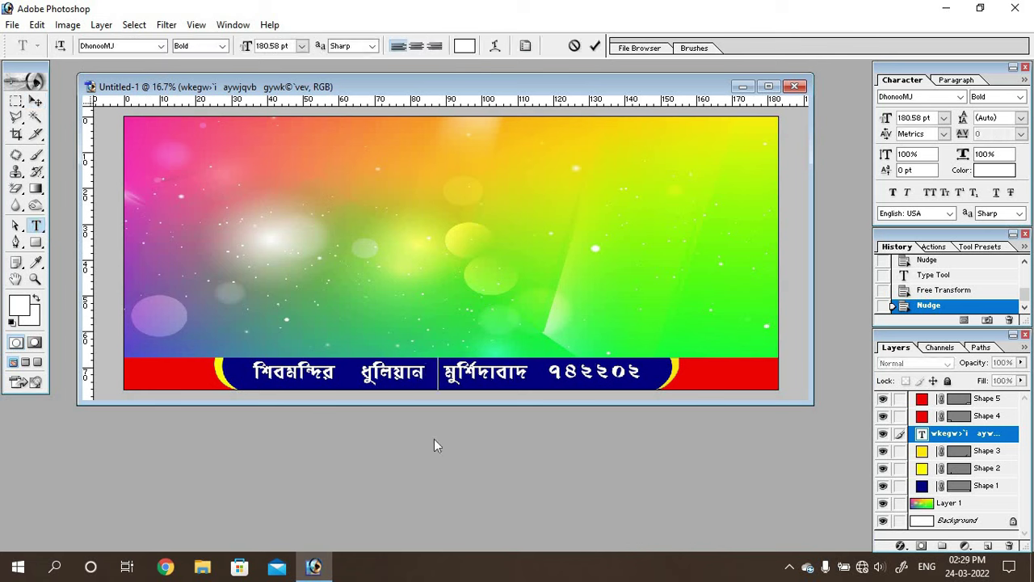
left_click(546, 369)
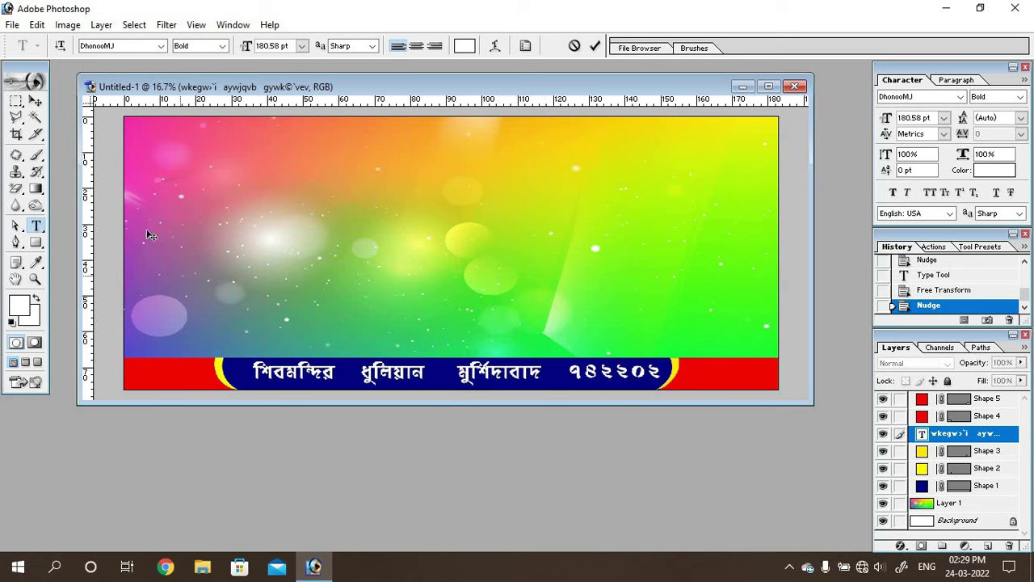
left_click(36, 100)
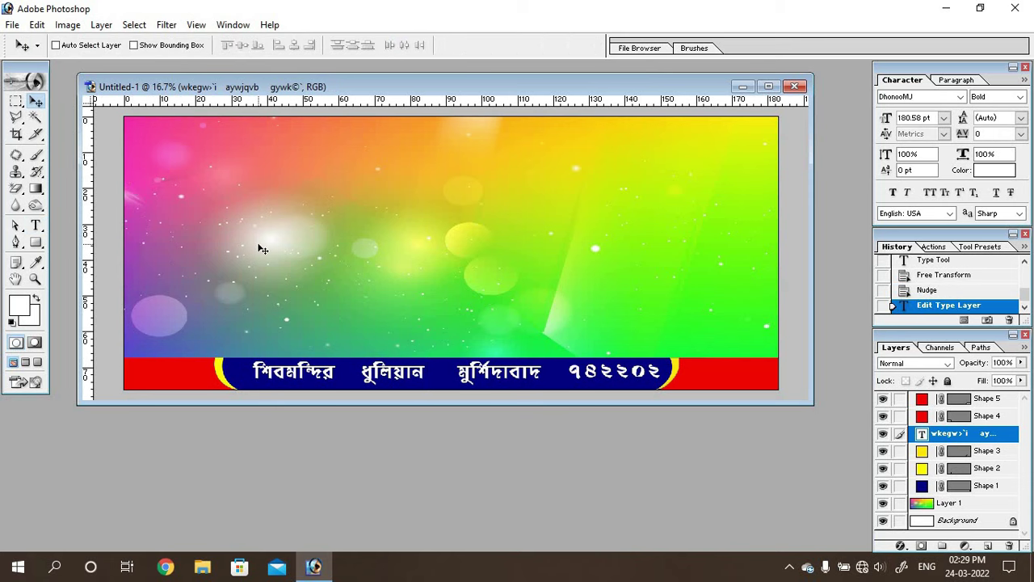
key("shift+Left")
key("shift+Left")
key("shift+Left")
key("shift+Left")
key("shift+Left")
key("shift+Left")
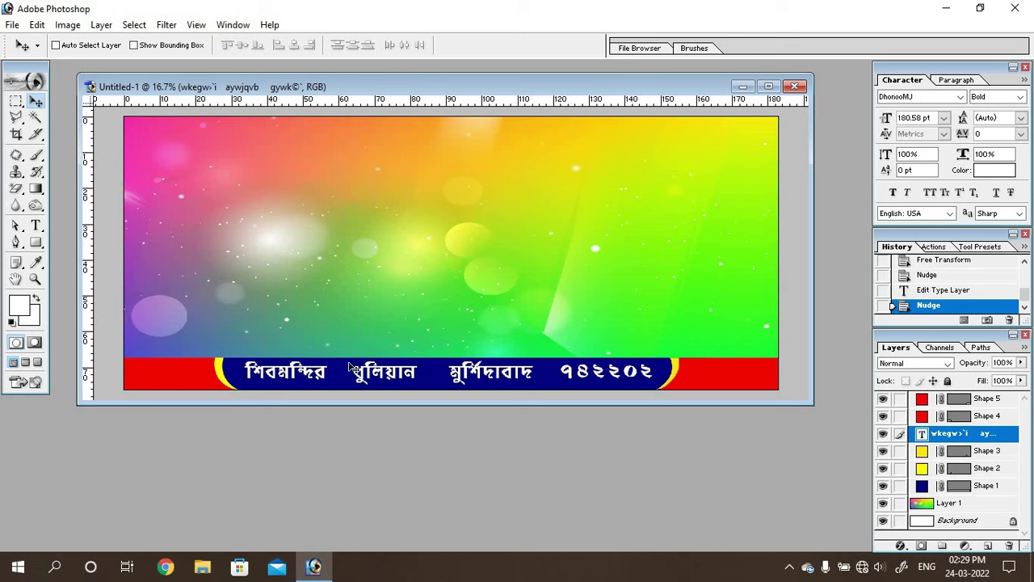
left_click(37, 242)
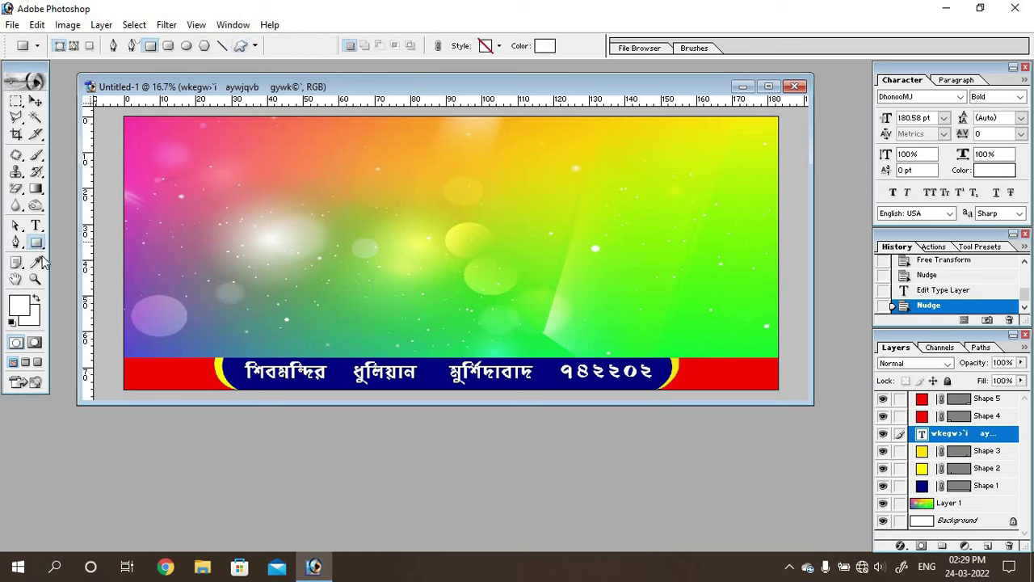
- Draw a small flower ornament custom shape between the first two address words
left_click(241, 46)
left_click(327, 46)
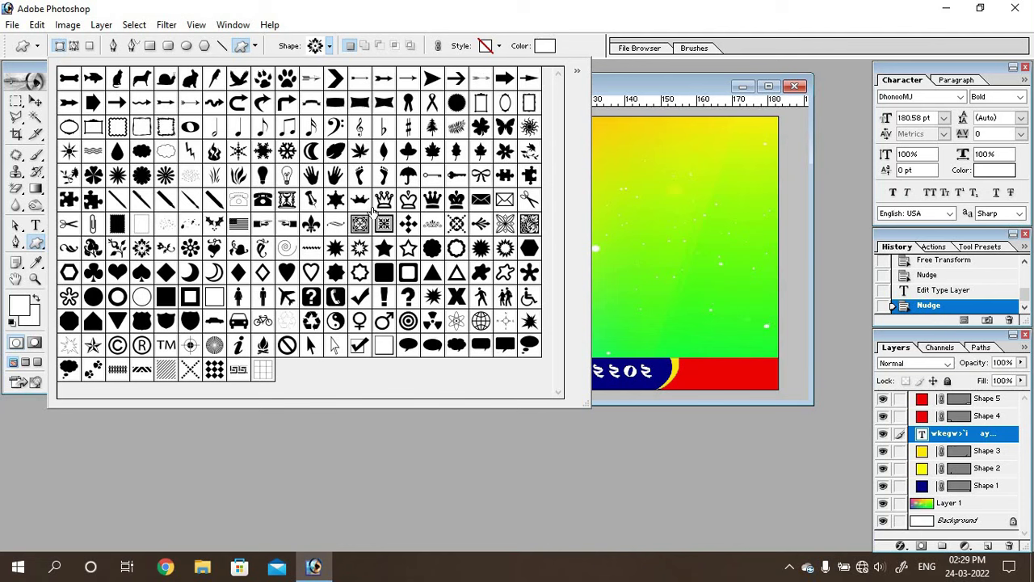
double_click(141, 248)
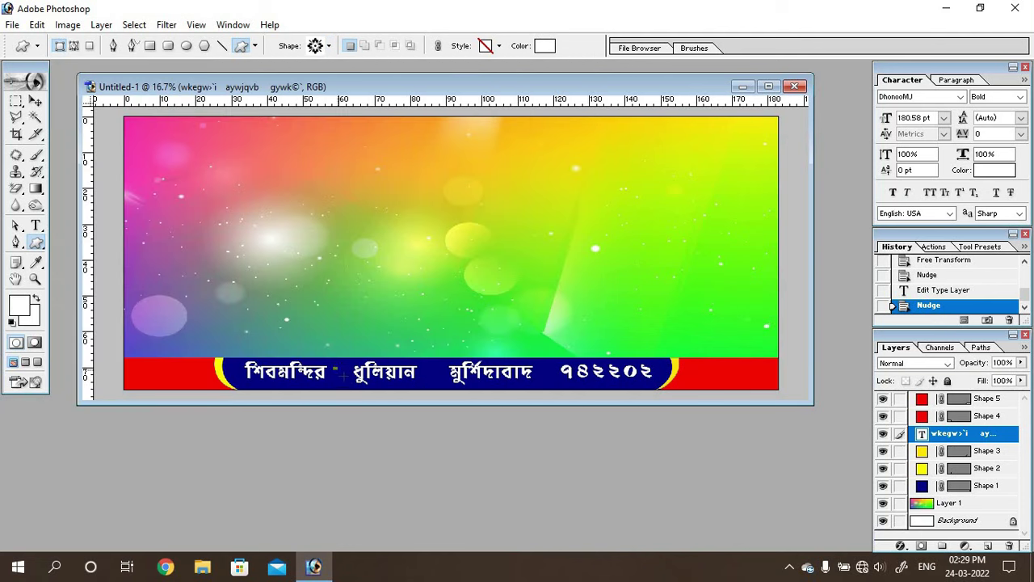
left_click_drag(344, 376, 348, 381)
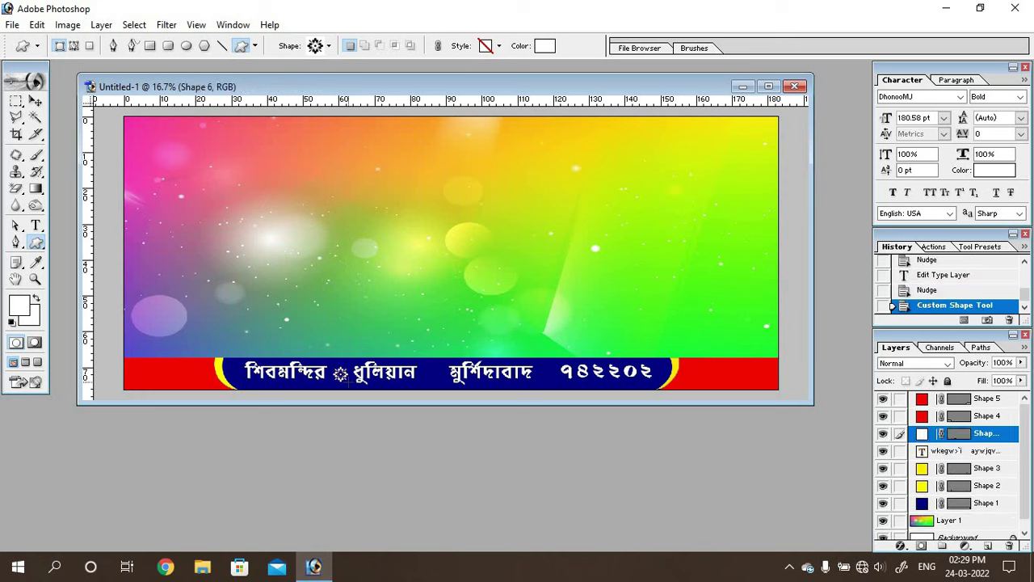
left_click(36, 100)
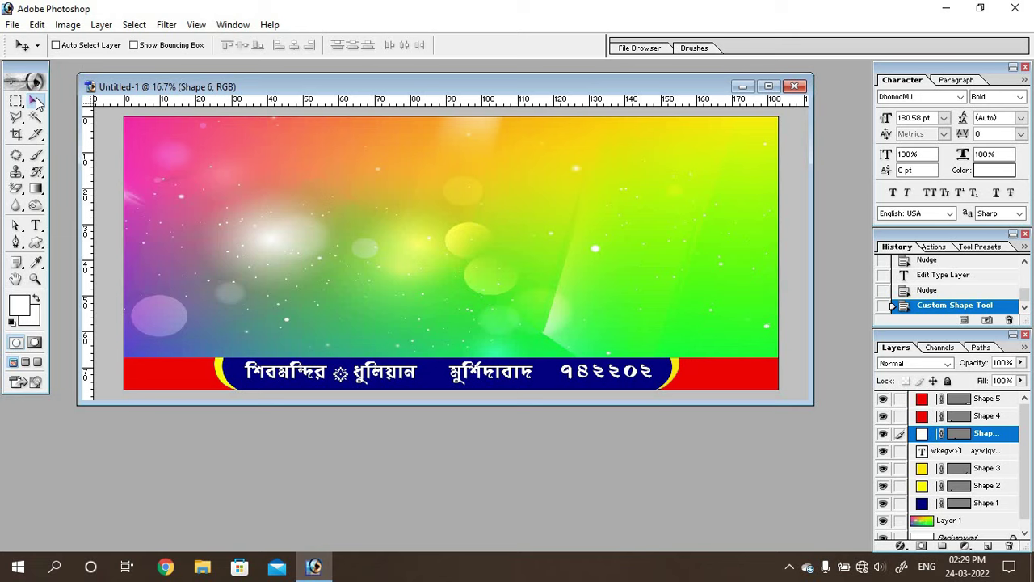
key("Up")
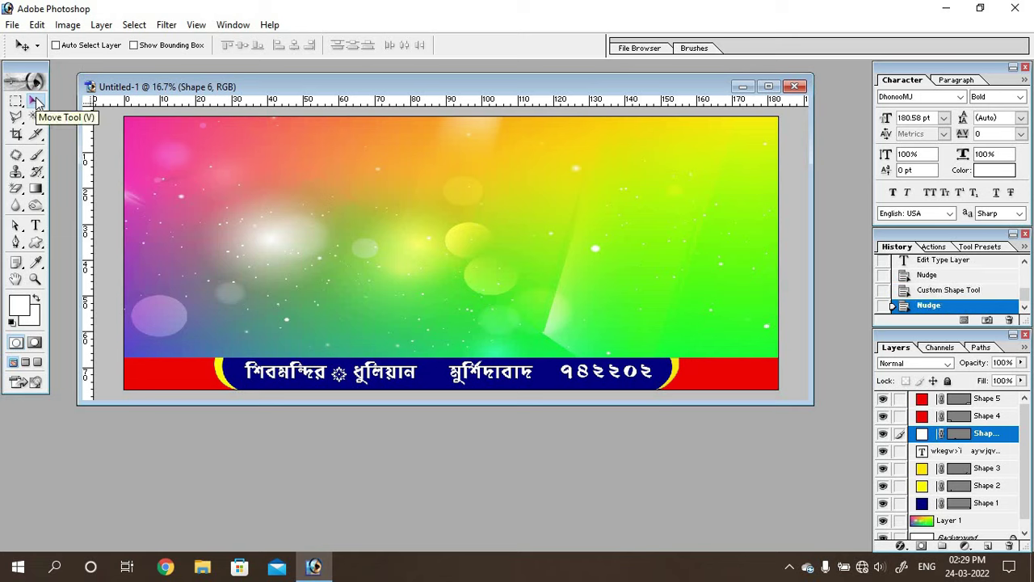
- Duplicate the ornament twice and shift the copies right into the remaining word gaps
key("ctrl+j")
key("Up")
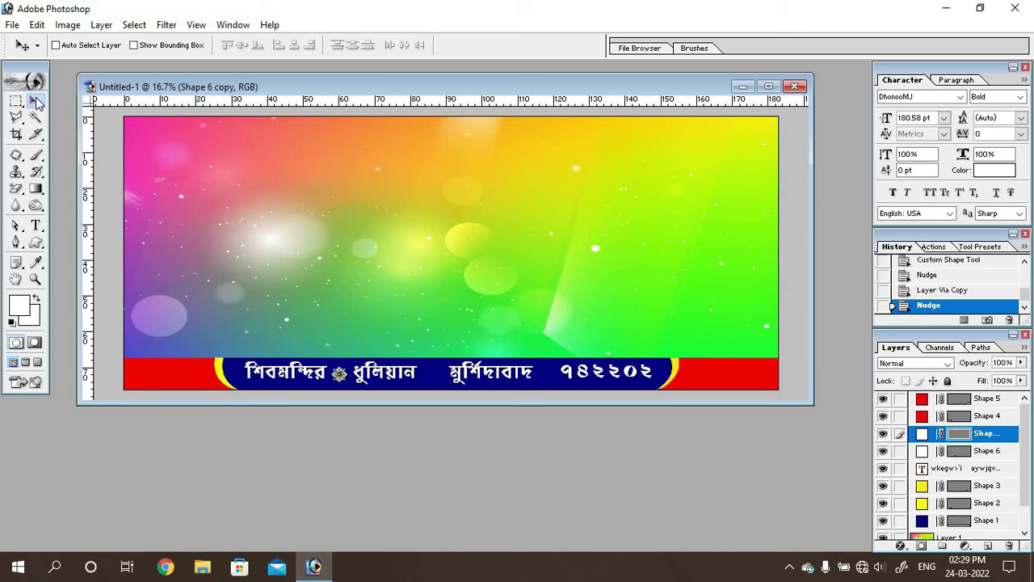
key("shift+Right")
key("shift+Right")
key("shift+Right")
key("shift+Right")
key("shift+Right")
key("shift+Right")
key("shift+Right")
key("shift+Right")
key("shift+Right")
key("shift+Right")
key("shift+Right")
key("shift+Right")
key("shift+Right")
key("shift+Right")
key("shift+Right")
key("shift+Right")
key("shift+Right")
key("shift+Right")
key("shift+Right")
key("shift+Right")
key("shift+Right")
key("shift+Right")
key("shift+Right")
key("shift+Right")
key("shift+Right")
key("ctrl+j")
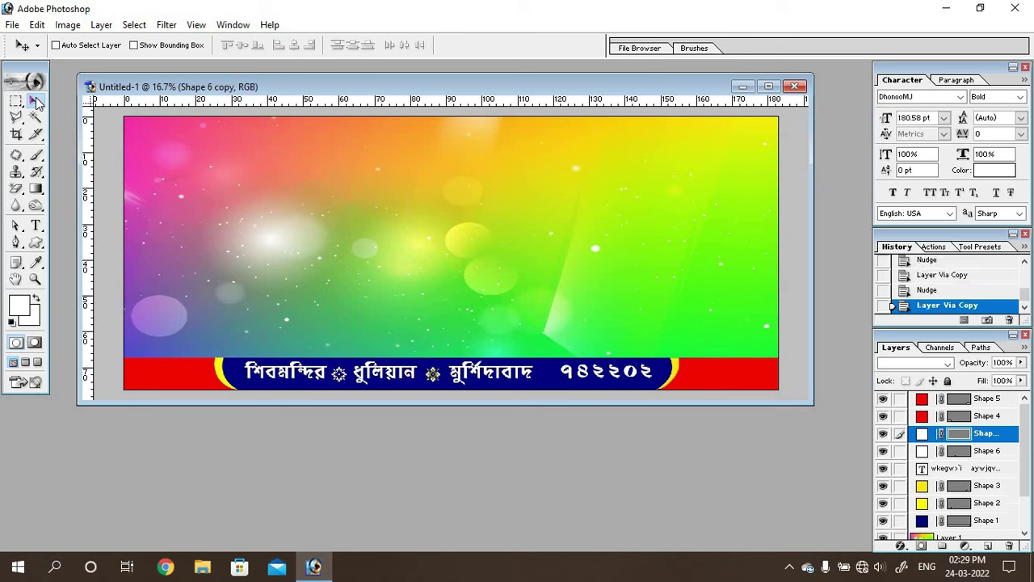
key("shift+Right")
key("shift+Right")
key("shift+Right")
key("shift+Right")
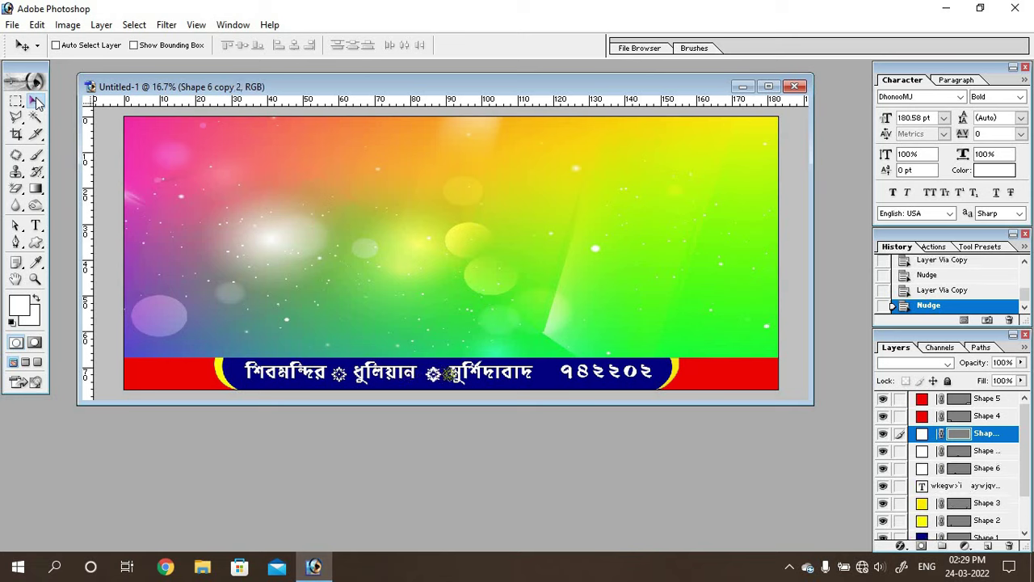
key("shift+Right")
key("shift+Right")
key("shift+Right")
key("shift+Right")
key("shift+Right")
key("shift+Right")
key("shift+Right")
key("shift+Right")
key("shift+Right")
key("shift+Right")
key("shift+Right")
key("shift+Right")
key("shift+Right")
key("shift+Right")
key("shift+Right")
key("shift+Right")
key("shift+Right")
key("shift+Right")
key("shift+Right")
key("shift+Right")
key("shift+Right")
key("shift+Right")
key("shift+Right")
key("shift+Right")
key("shift+Right")
key("shift+Right")
key("shift+Right")
key("shift+Right")
key("shift+Right")
key("shift+Right")
left_click(35, 244)
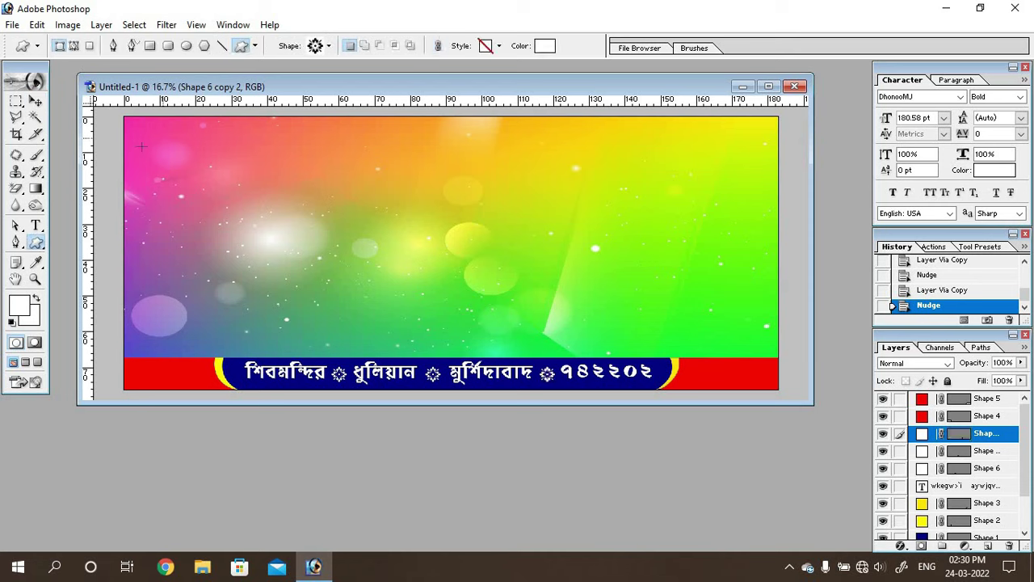
left_click(37, 102)
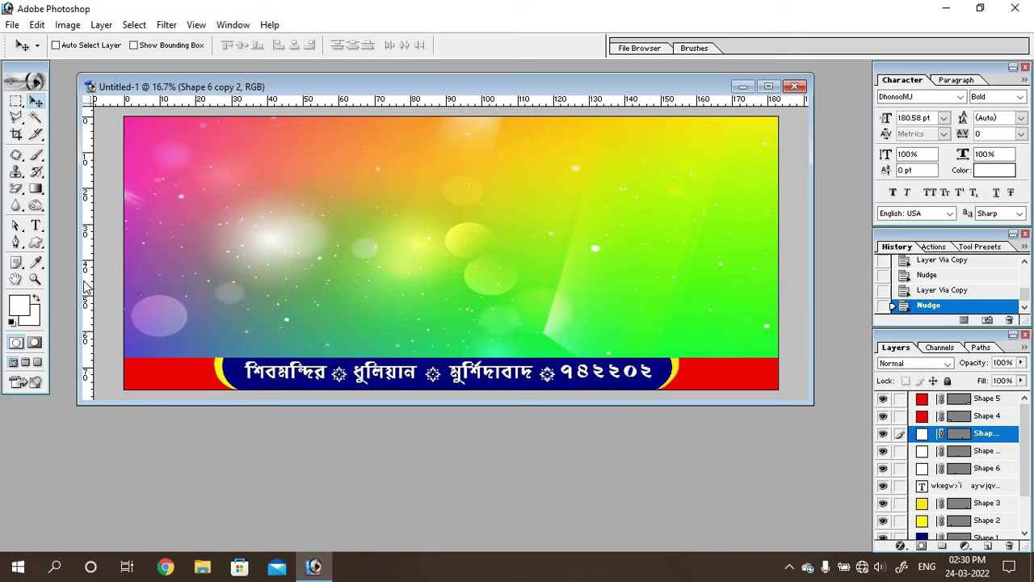
- Type the studio name as a title at the banner's top-left and move it up slightly
left_click(36, 226)
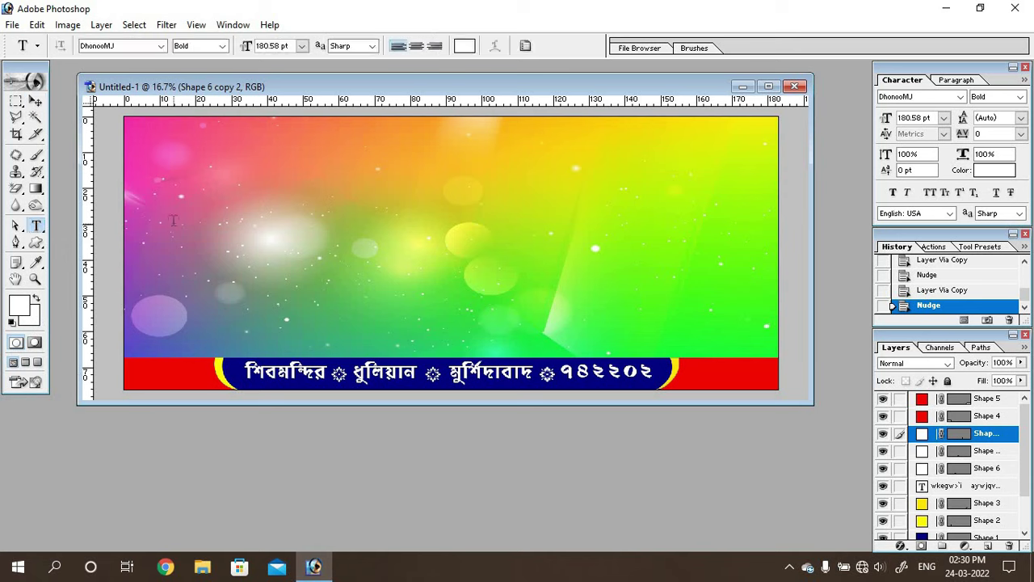
left_click(282, 259)
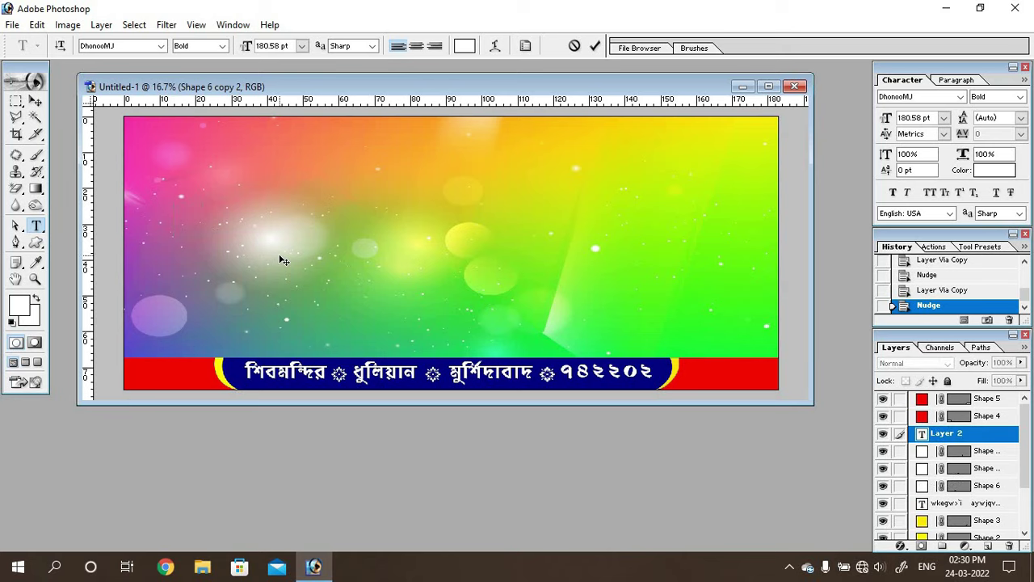
type("rahul")
type(" s")
type("tudi")
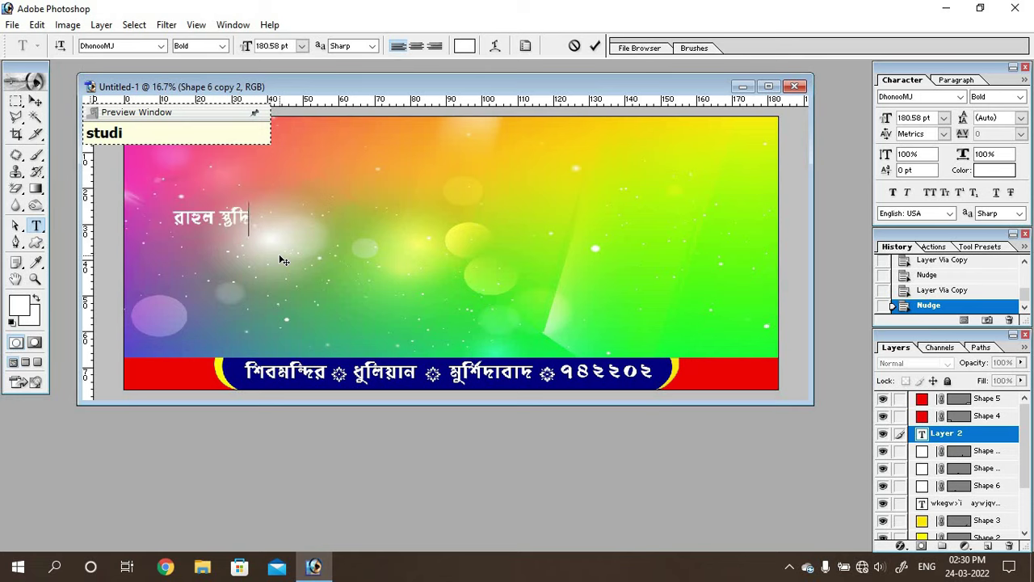
type("o")
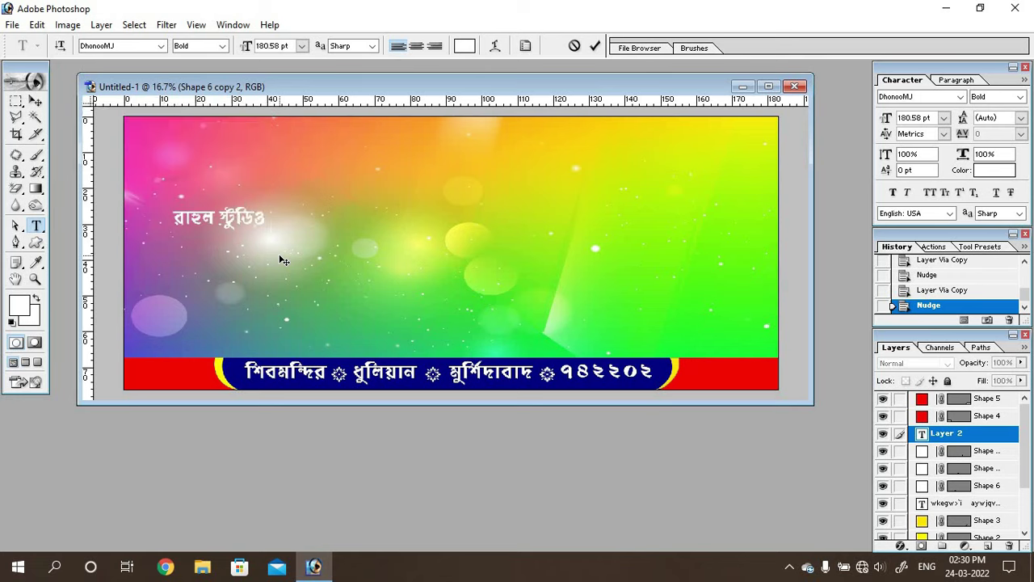
left_click(36, 100)
left_click_drag(228, 197, 224, 165)
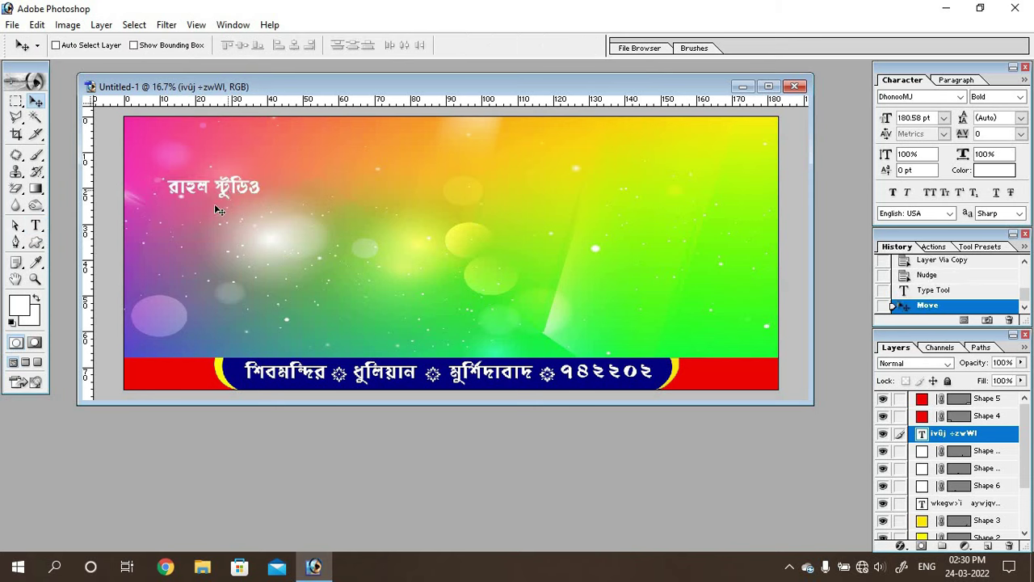
- Set the whole title text in the Li Lipi Prothoma ANSI V1 font
left_click(36, 227)
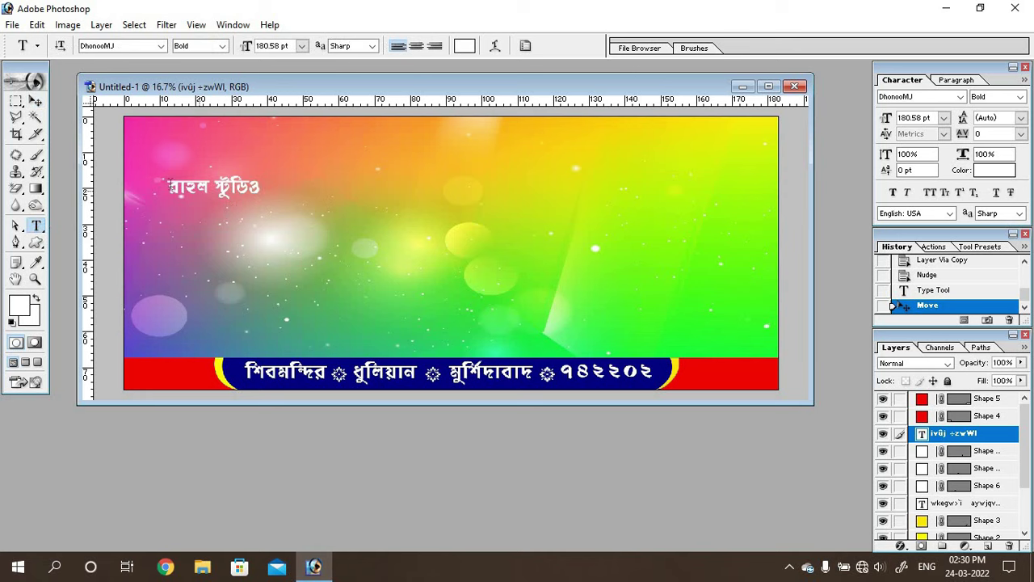
left_click_drag(169, 186, 323, 189)
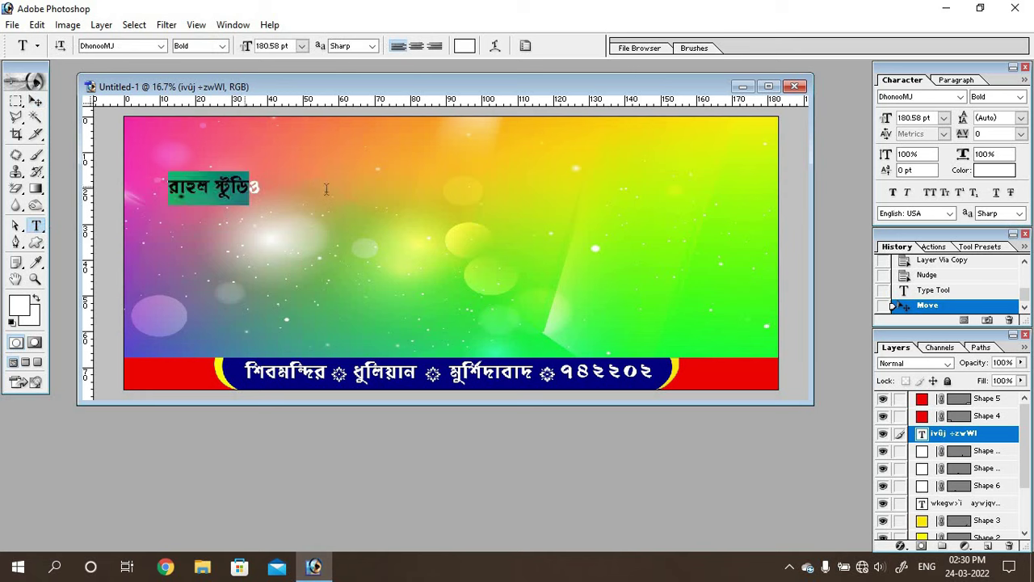
left_click(161, 49)
left_click(164, 46)
mouse_move(211, 130)
left_mouse_down()
mouse_move(205, 250)
mouse_move(206, 173)
left_mouse_up()
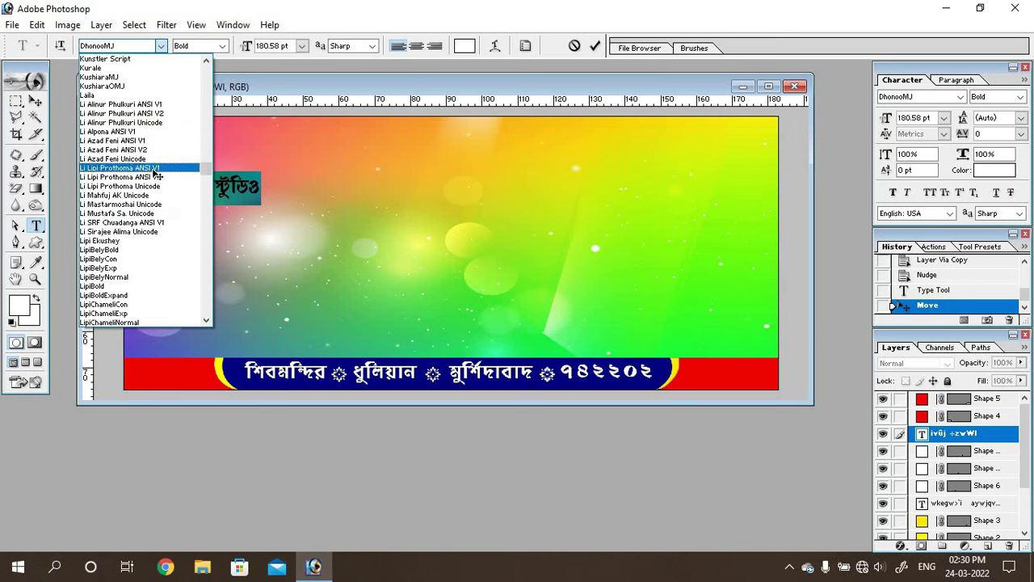
left_click(158, 176)
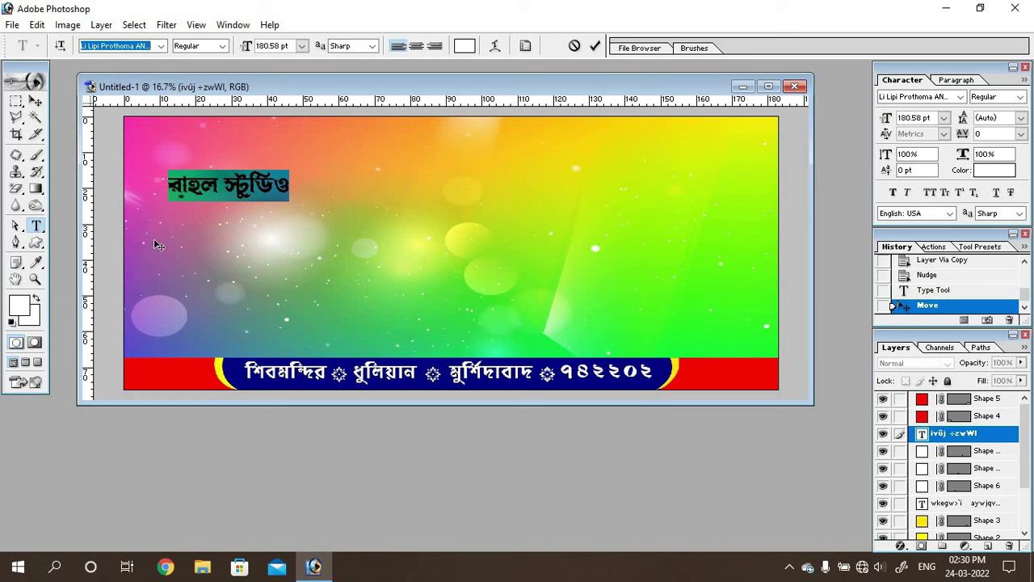
left_click(37, 102)
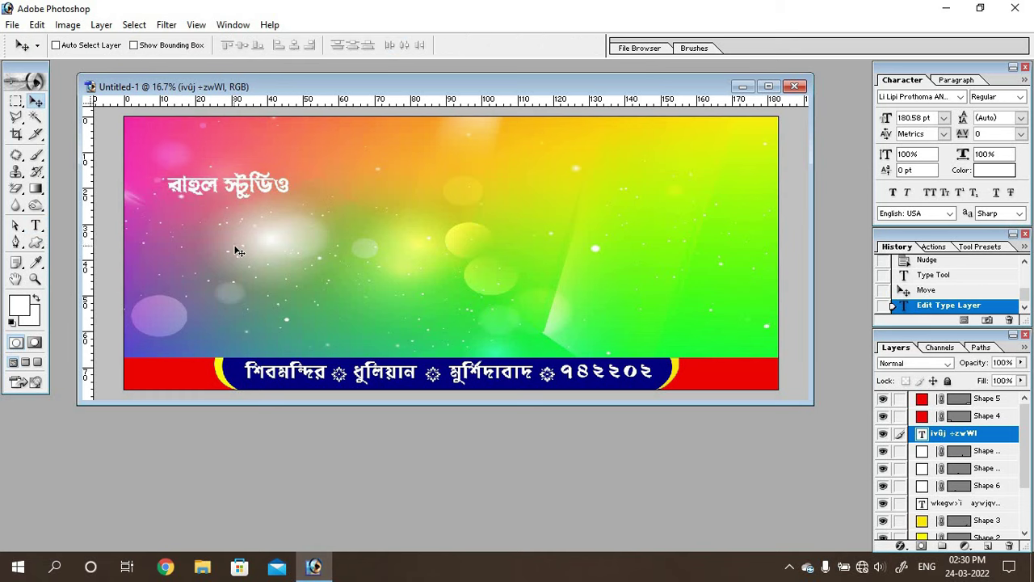
- Enlarge the title several times over and move it up and to the left
key("ctrl+t")
left_click_drag(289, 192, 638, 252)
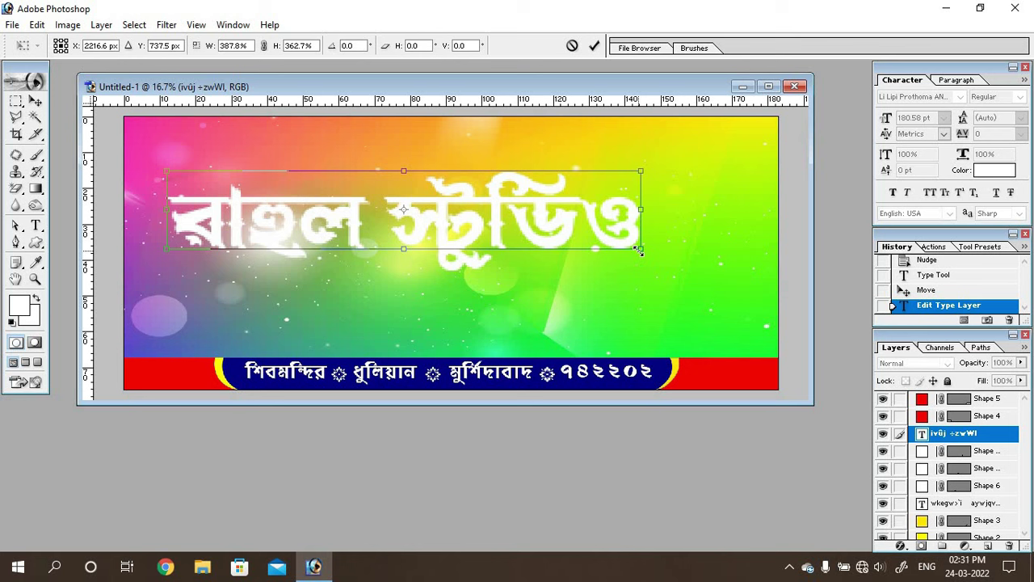
key("Return")
left_click_drag(554, 241, 531, 196)
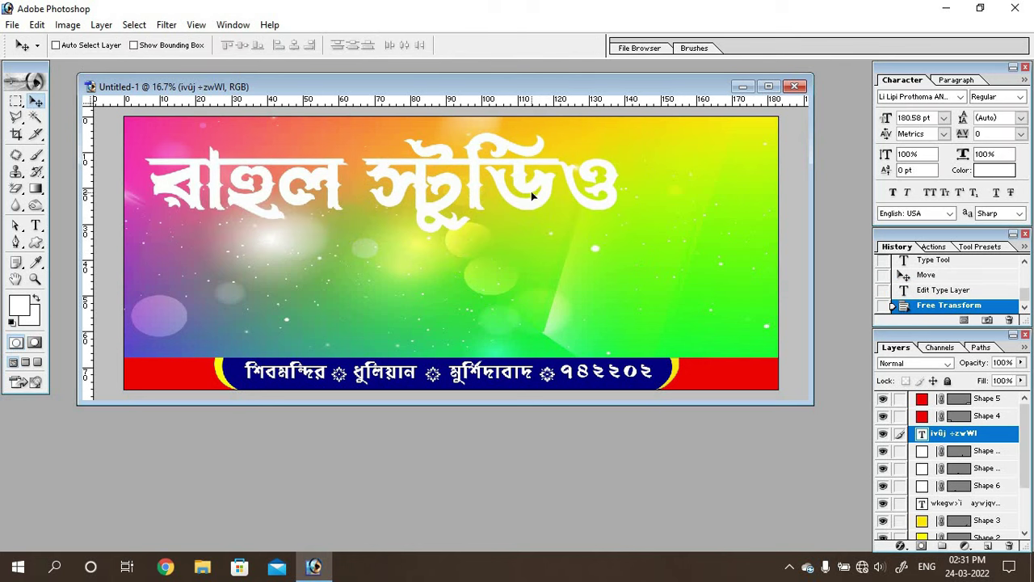
- Warp the title with the Flag style at bend +40 and fine-tune its position
left_click(35, 225)
left_click(277, 186)
key("ctrl+a")
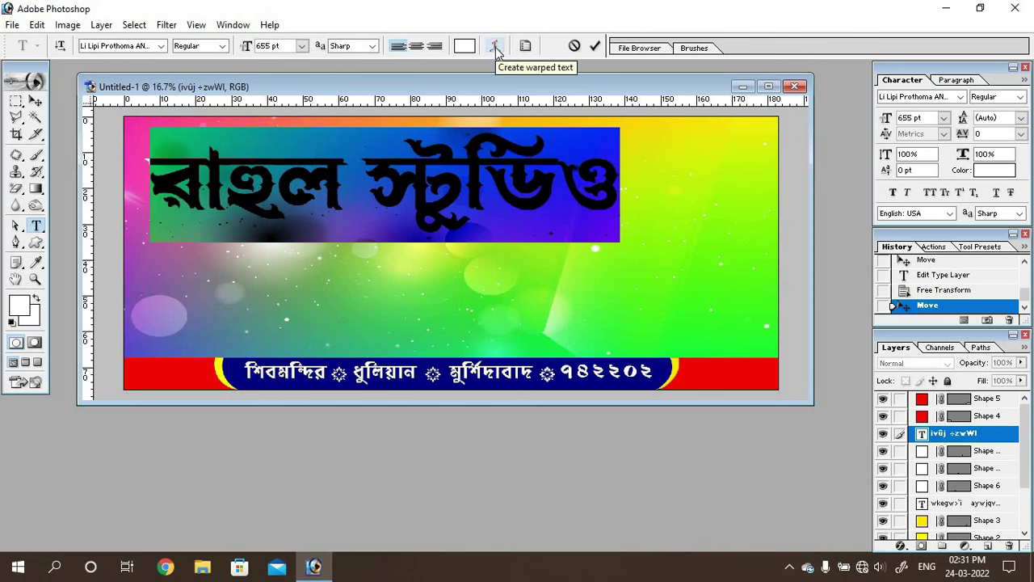
left_click(496, 46)
left_click(485, 220)
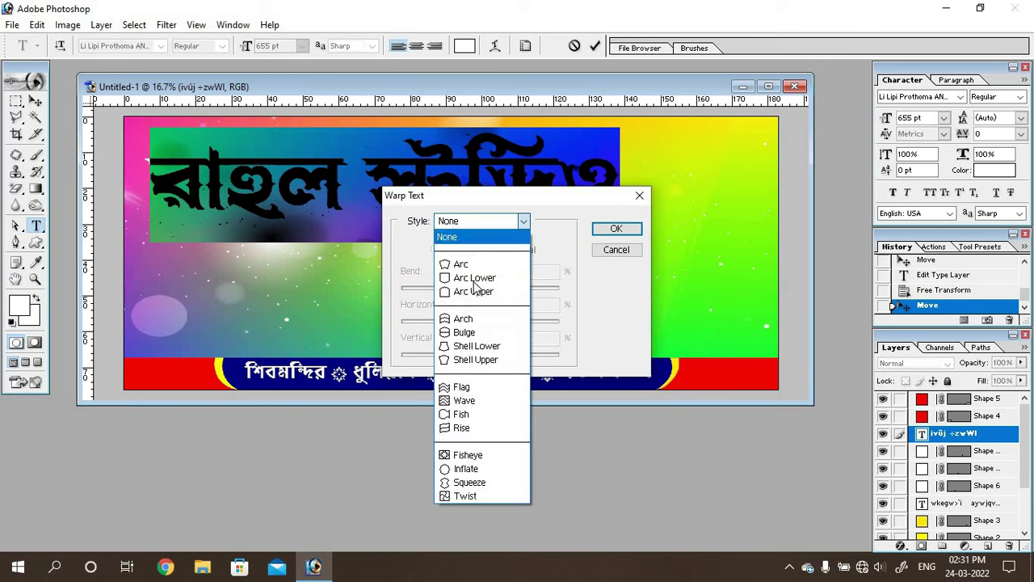
left_click(465, 386)
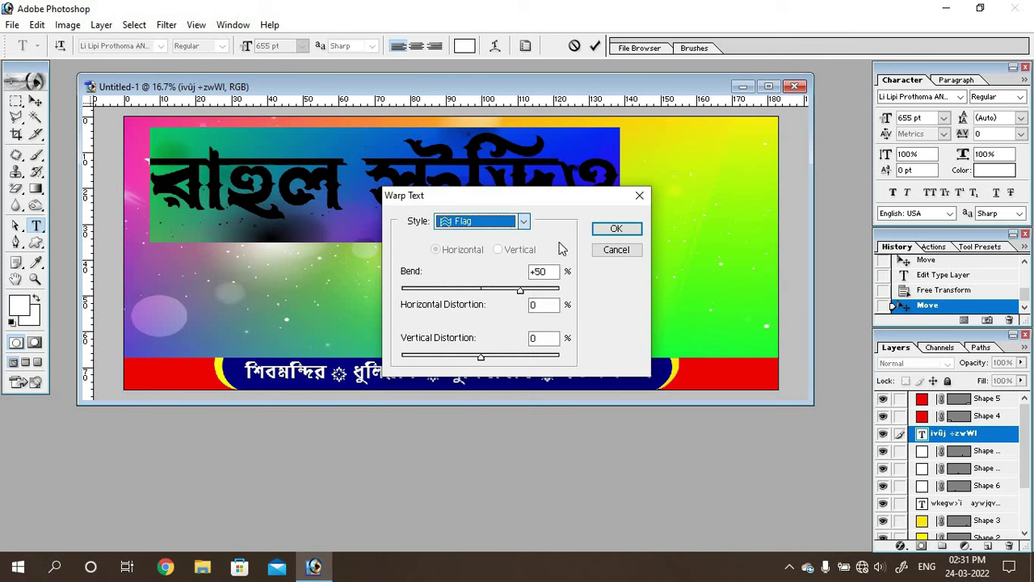
left_click(520, 291)
left_click_drag(515, 295, 513, 295)
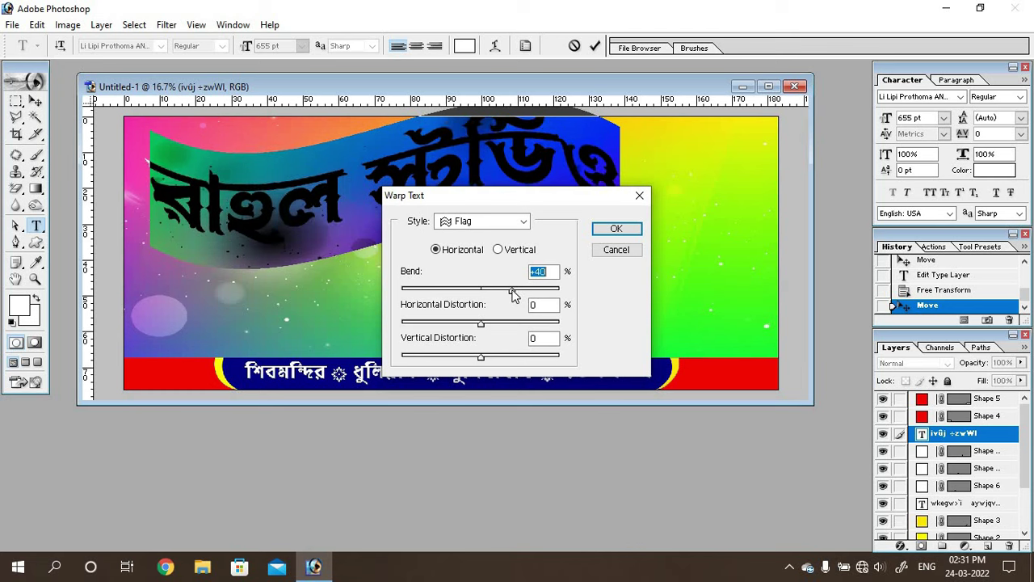
left_click(616, 229)
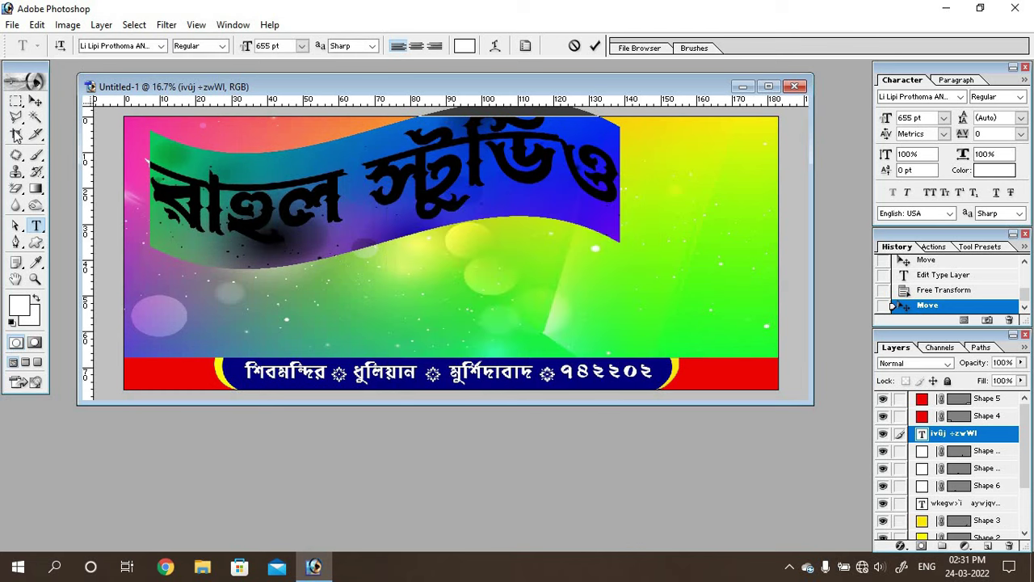
left_click(36, 100)
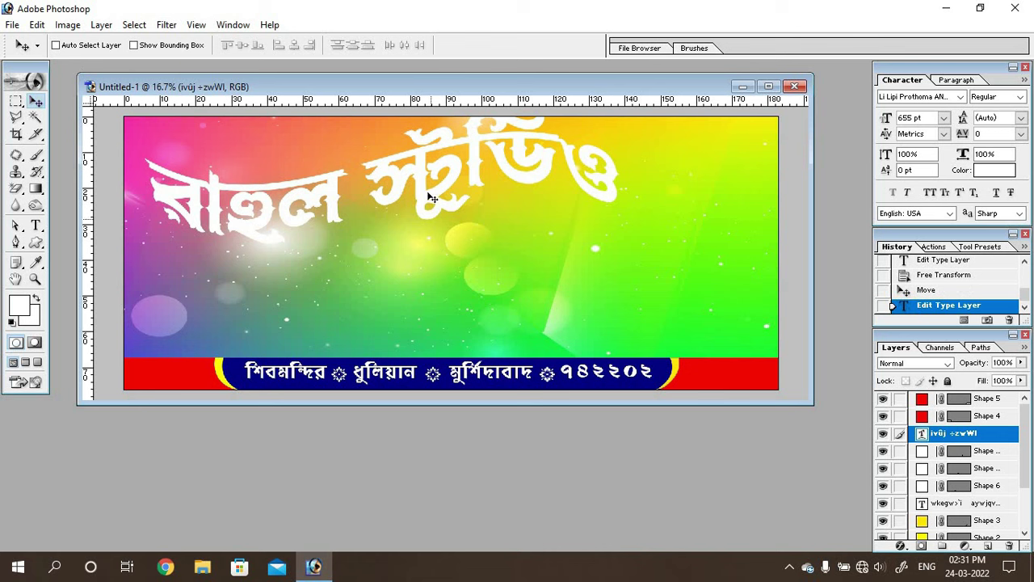
left_click_drag(418, 203, 413, 208)
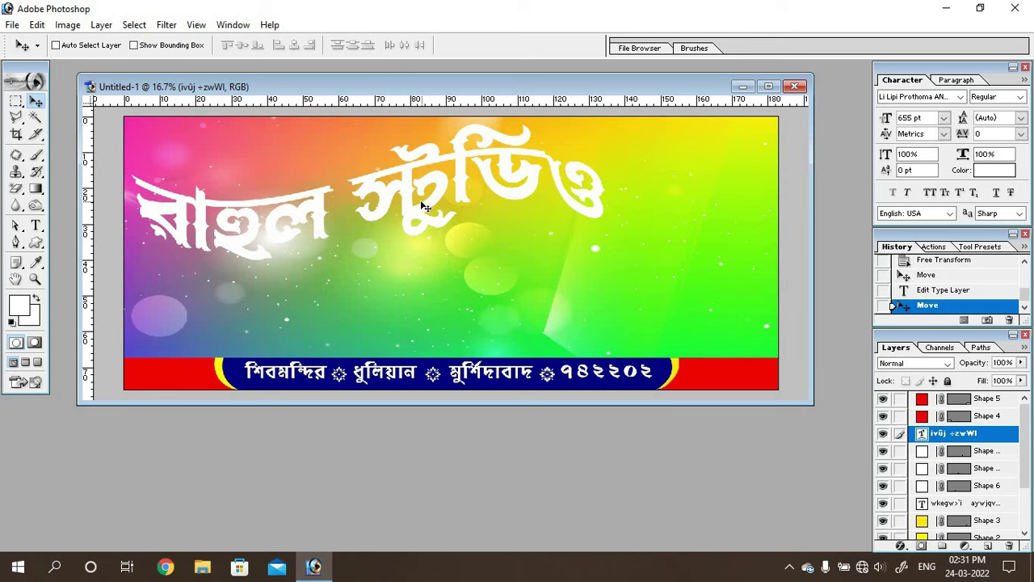
left_click_drag(420, 205, 419, 203)
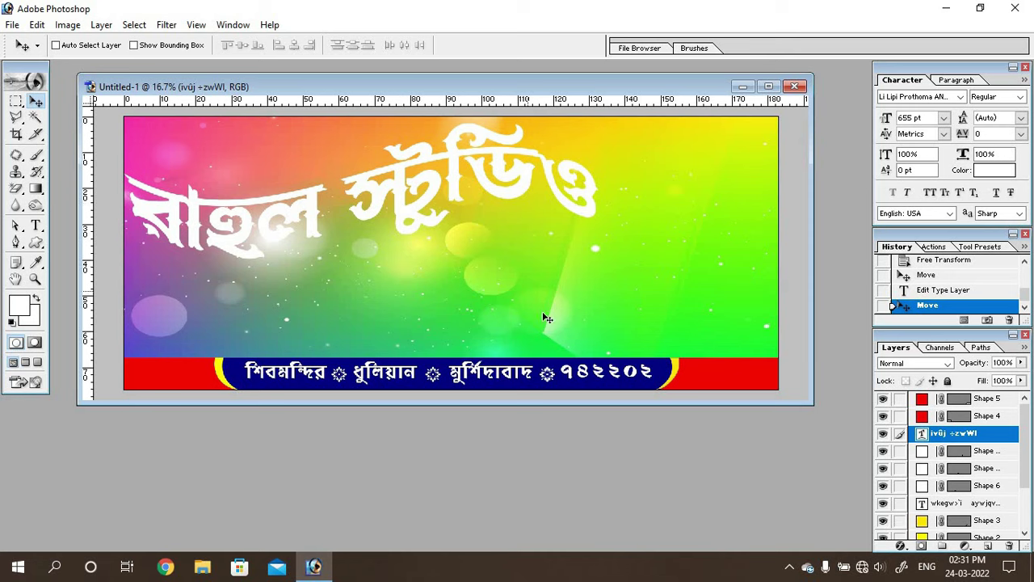
- Add a Gradient Overlay to the title running from bright blue to red
left_click(902, 547)
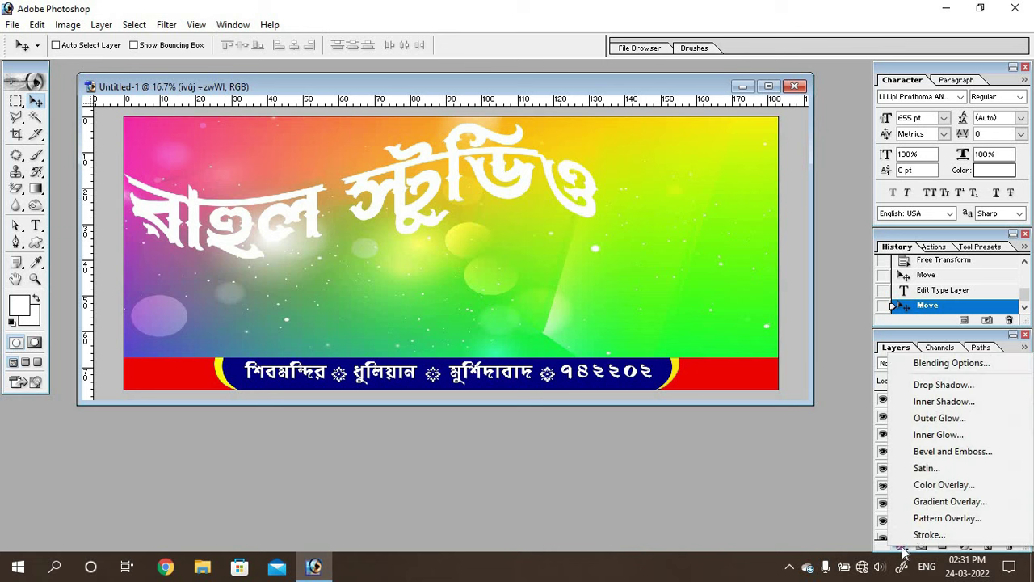
left_click(952, 503)
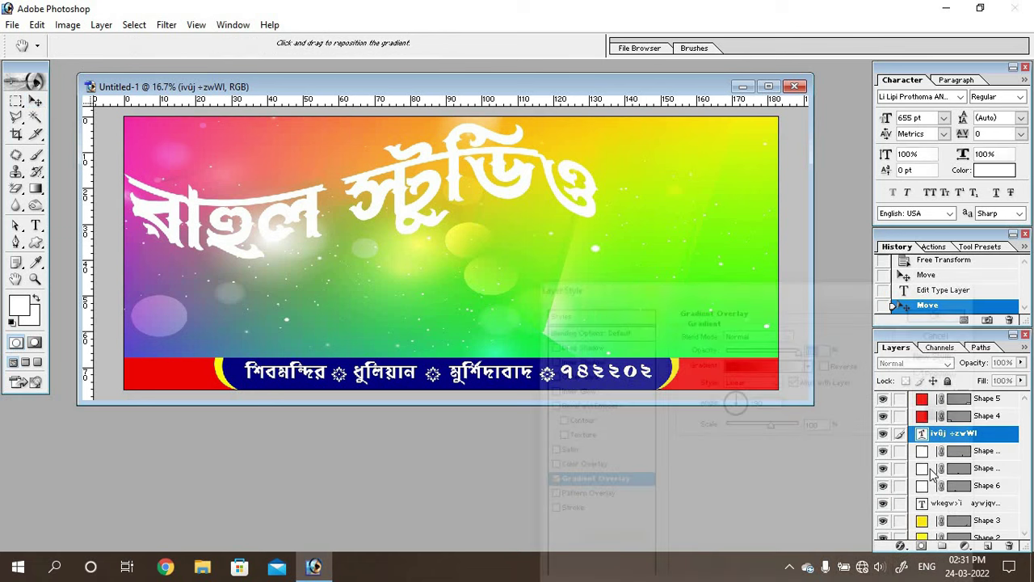
left_click(757, 363)
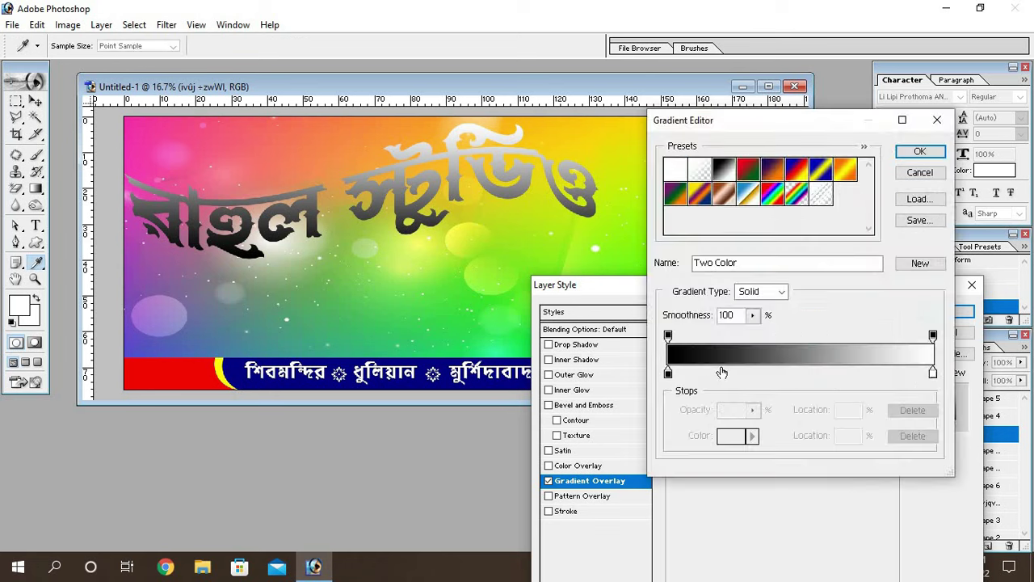
double_click(669, 374)
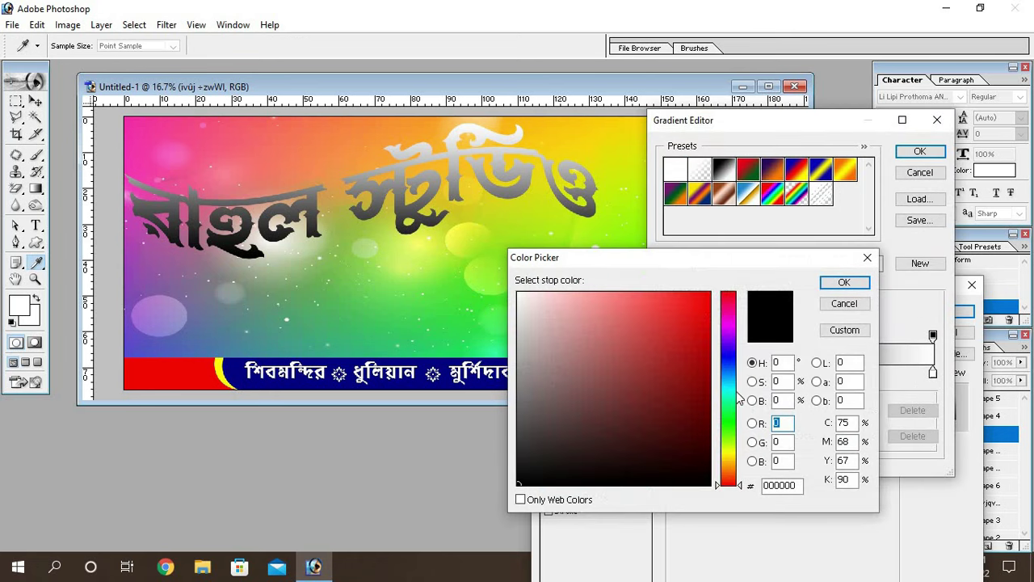
left_click(733, 359)
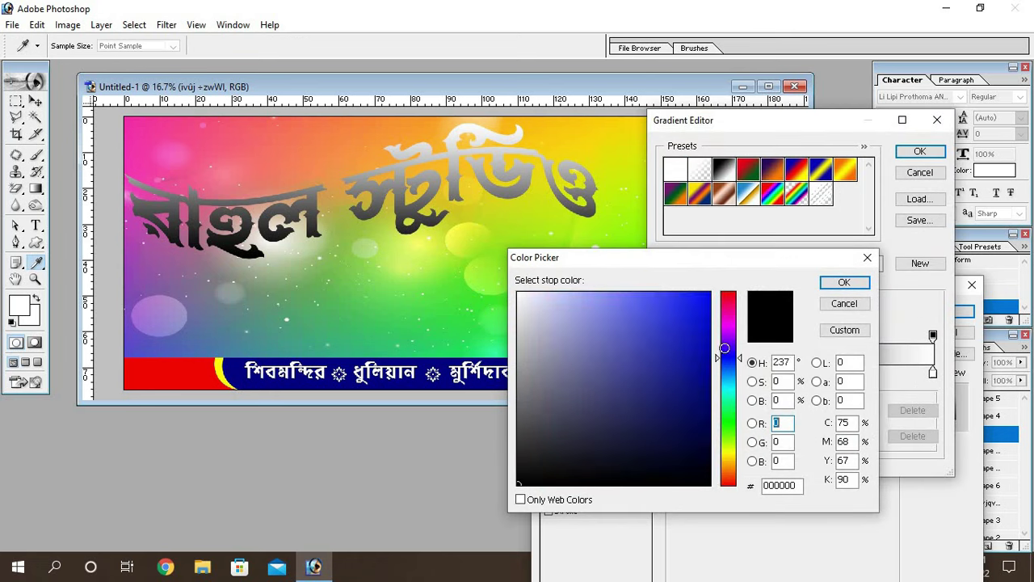
left_click_drag(710, 305, 743, 310)
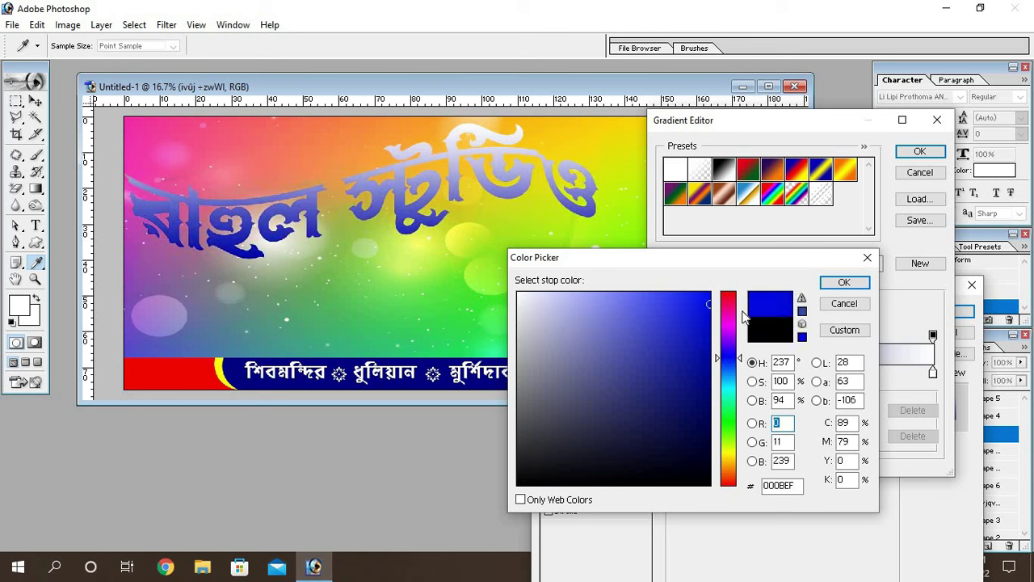
left_click(844, 282)
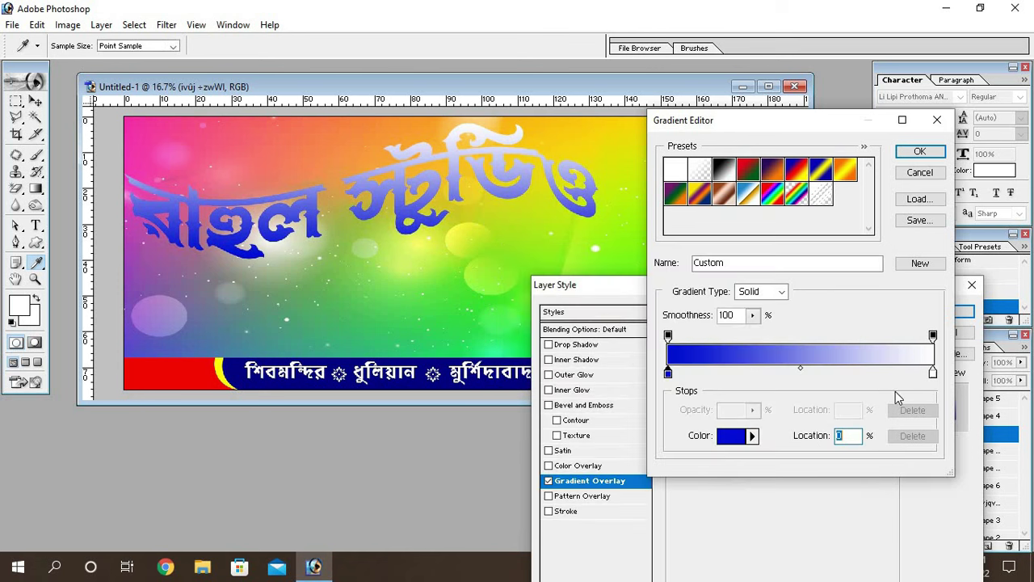
left_click(931, 373)
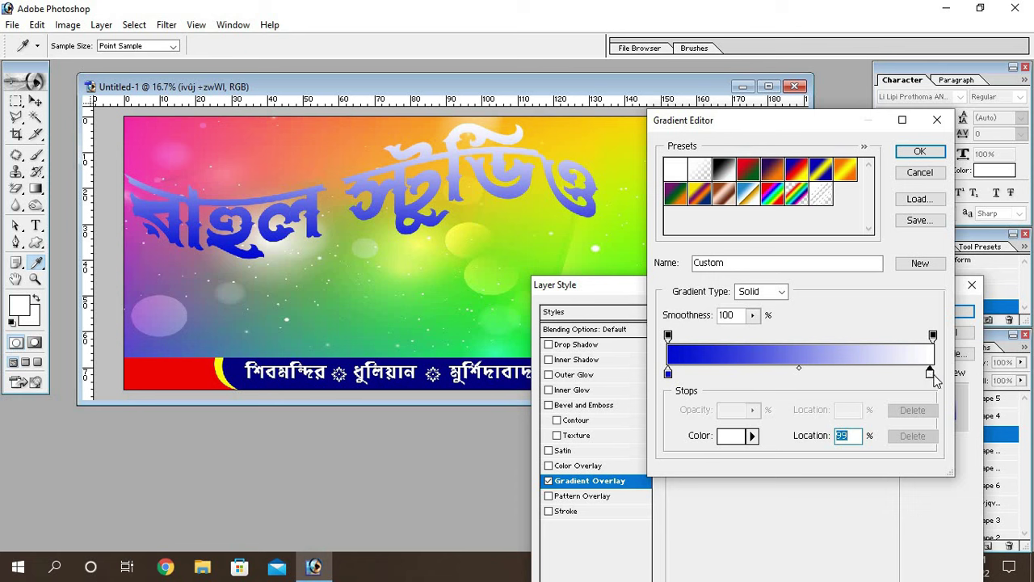
left_click_drag(930, 372, 933, 372)
double_click(932, 372)
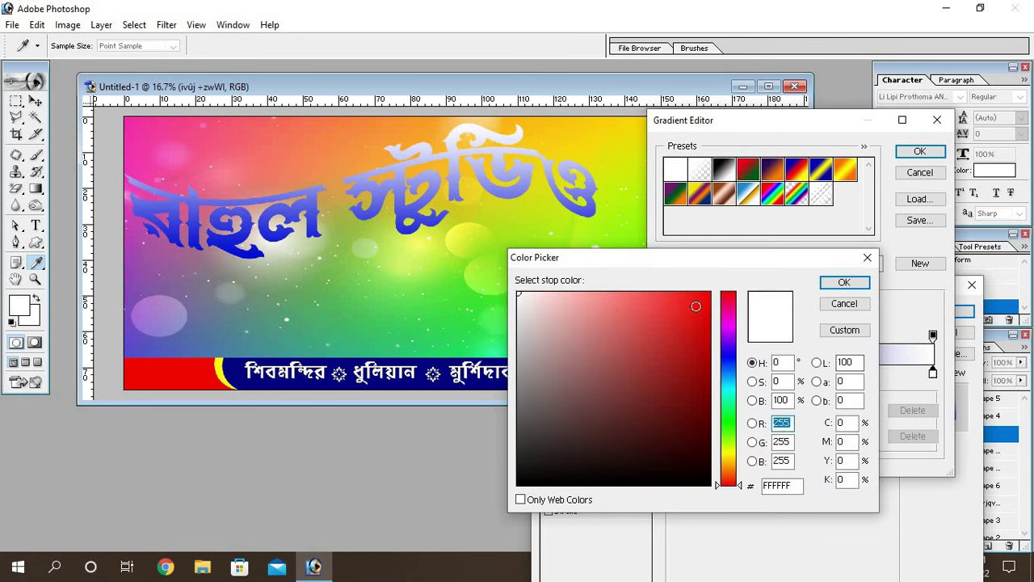
left_click_drag(696, 306, 752, 275)
left_click(844, 282)
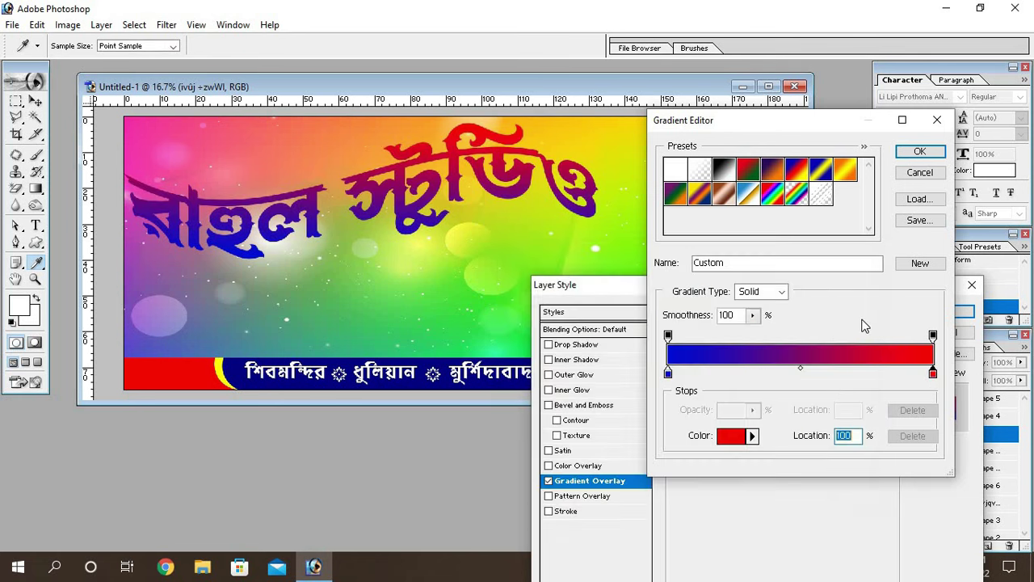
left_click(920, 152)
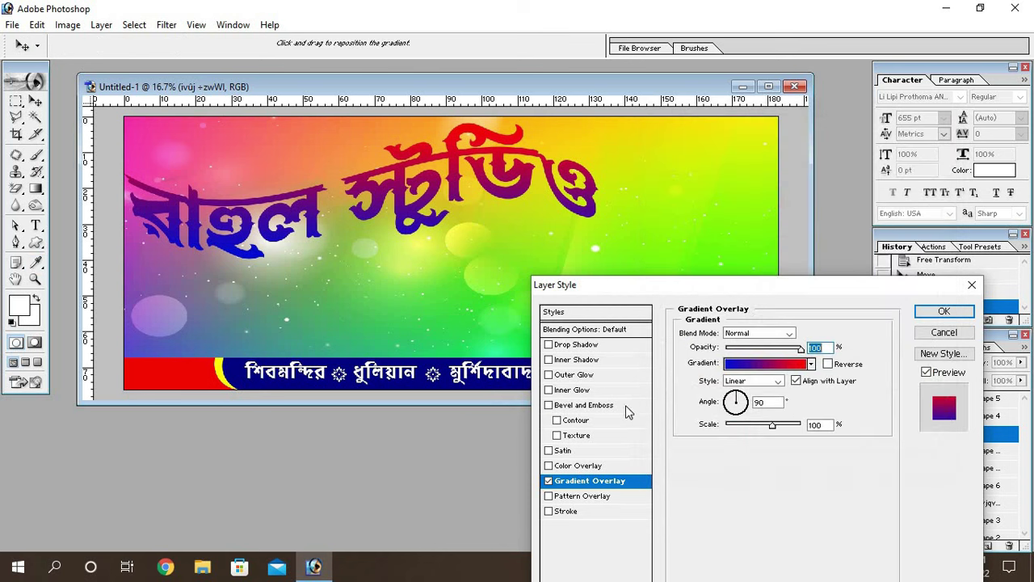
- Add a thick white Stroke of about 21 px and enable Drop Shadow
left_click(569, 512)
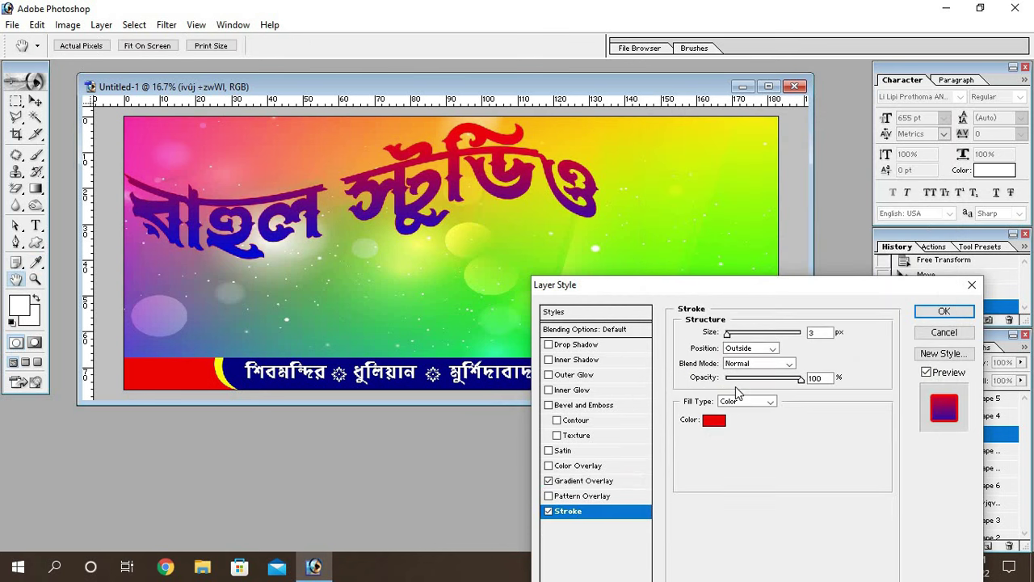
left_click(714, 421)
left_click_drag(614, 339, 518, 293)
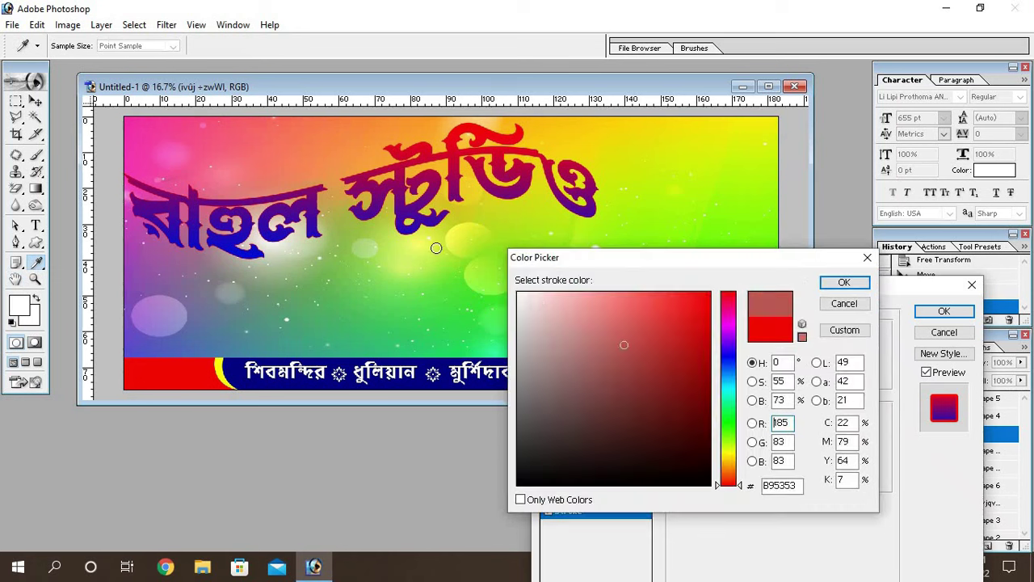
left_click(843, 284)
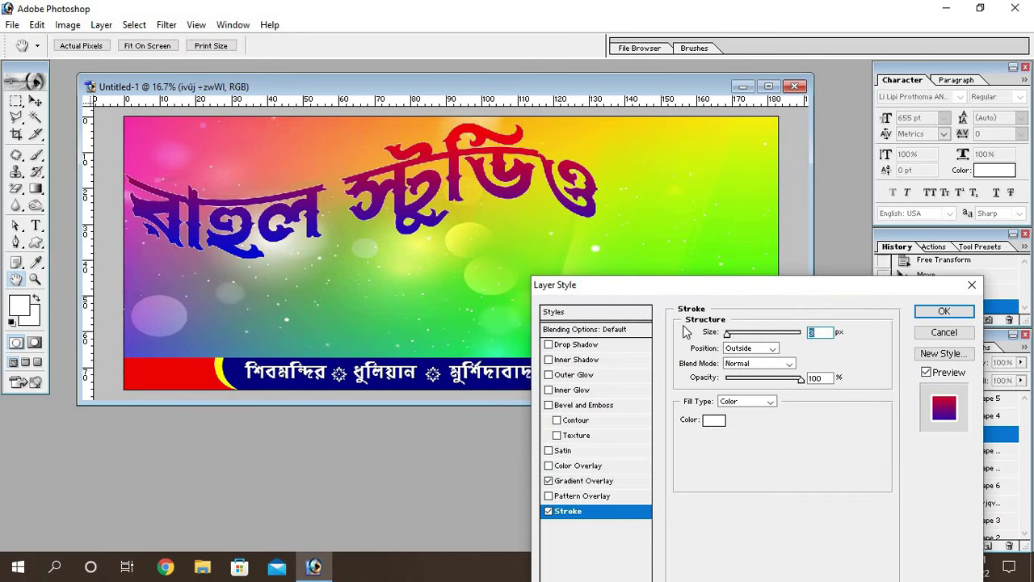
left_click_drag(727, 339, 734, 337)
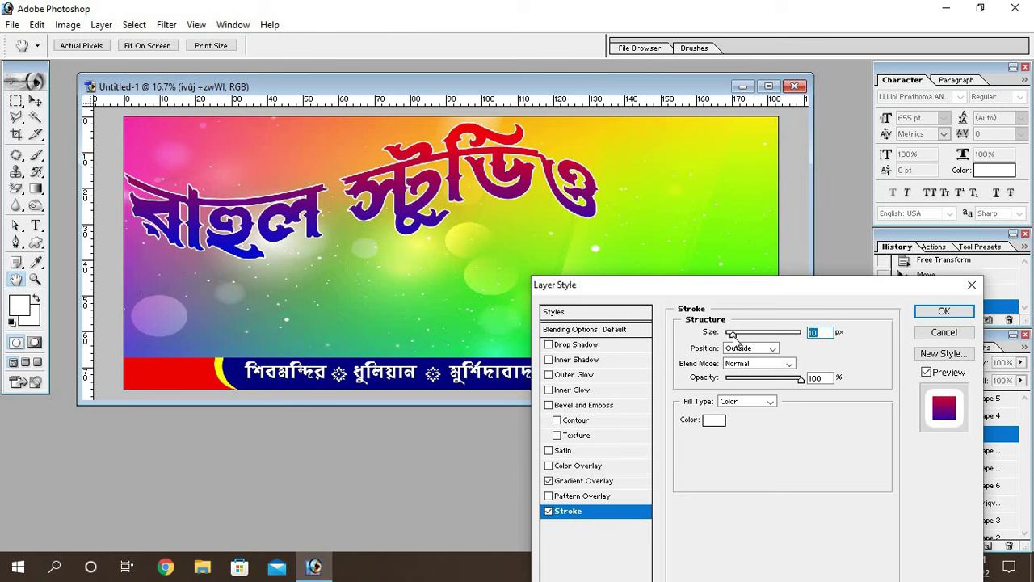
left_click_drag(733, 337, 734, 342)
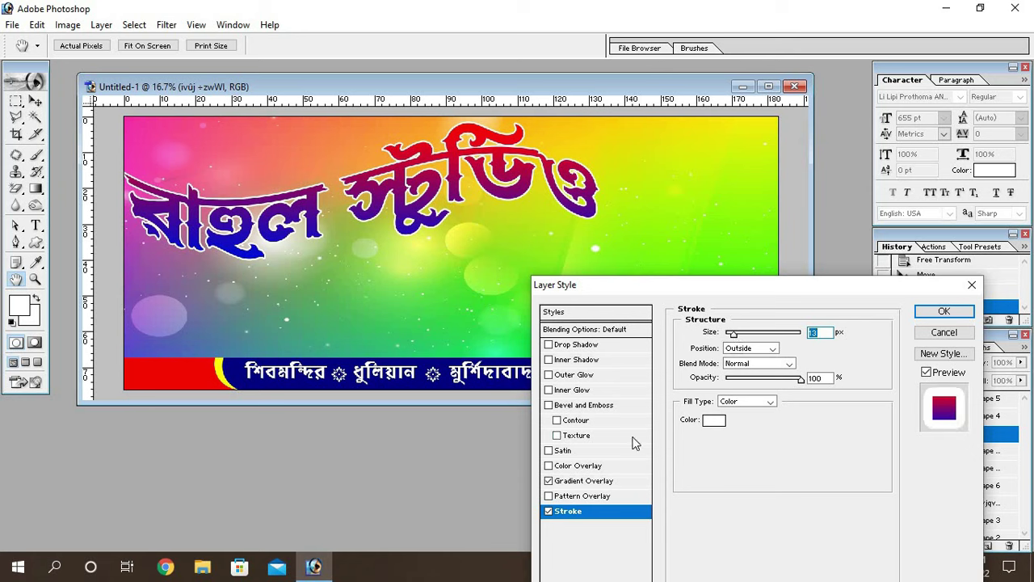
left_click(584, 346)
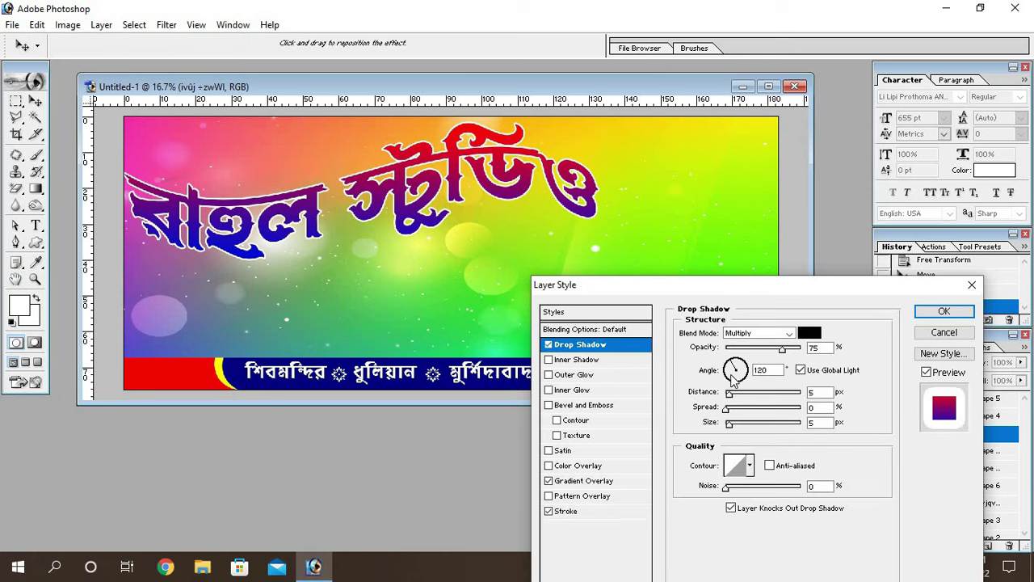
- Set the title's drop shadow colour to green
left_click(809, 332)
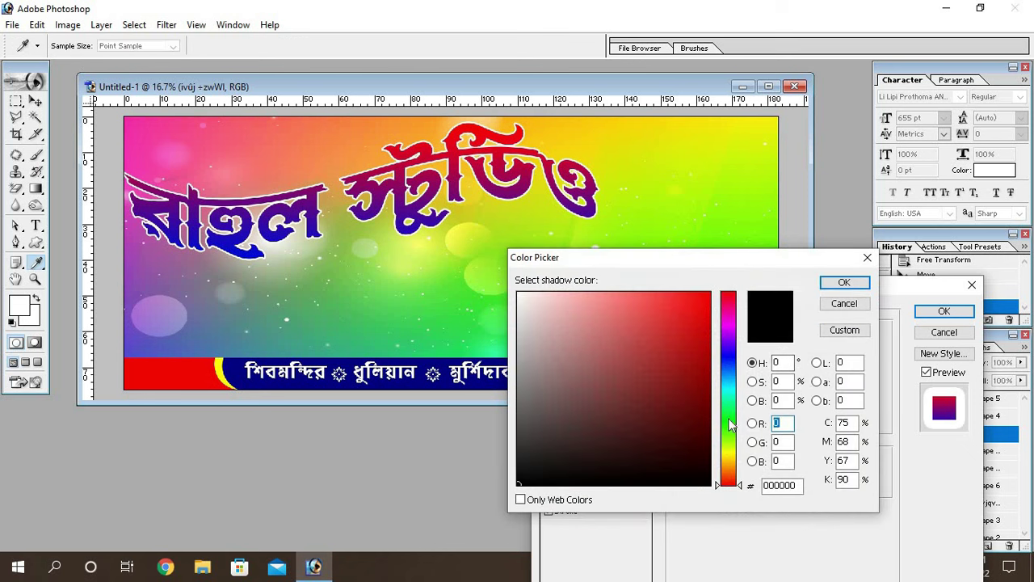
left_click(729, 426)
left_click_drag(693, 399, 709, 385)
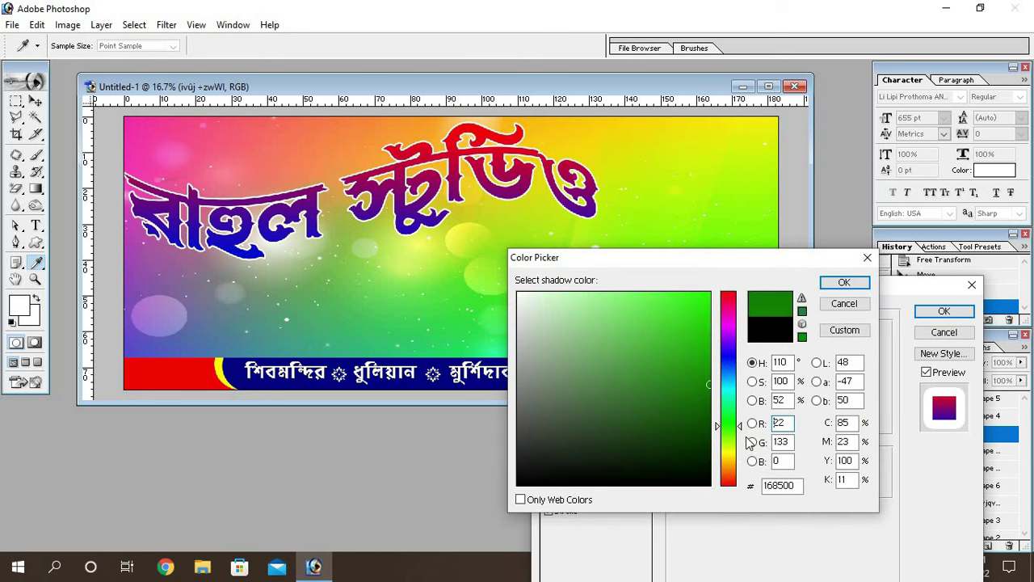
left_click_drag(729, 427, 709, 370)
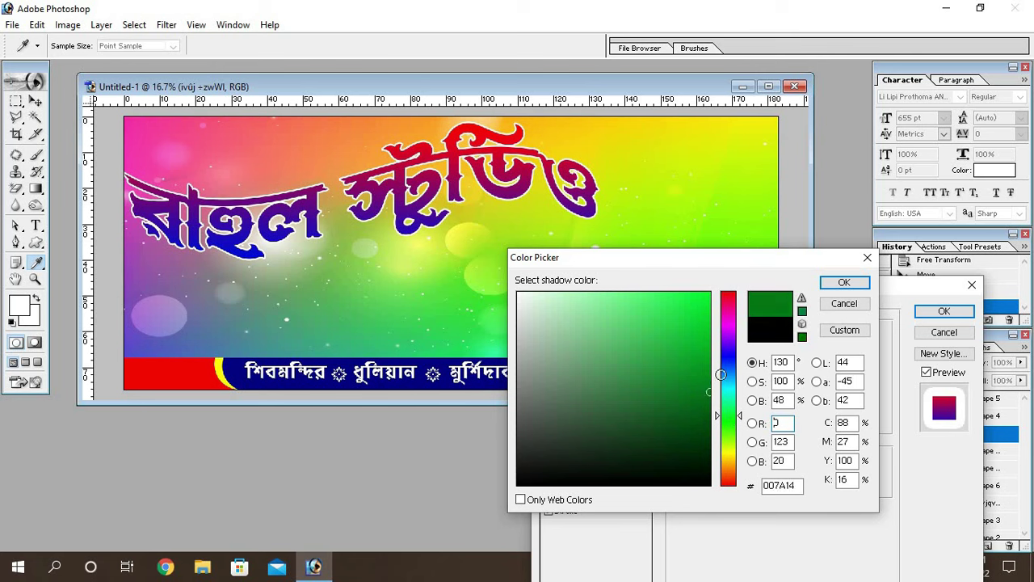
left_click(731, 421)
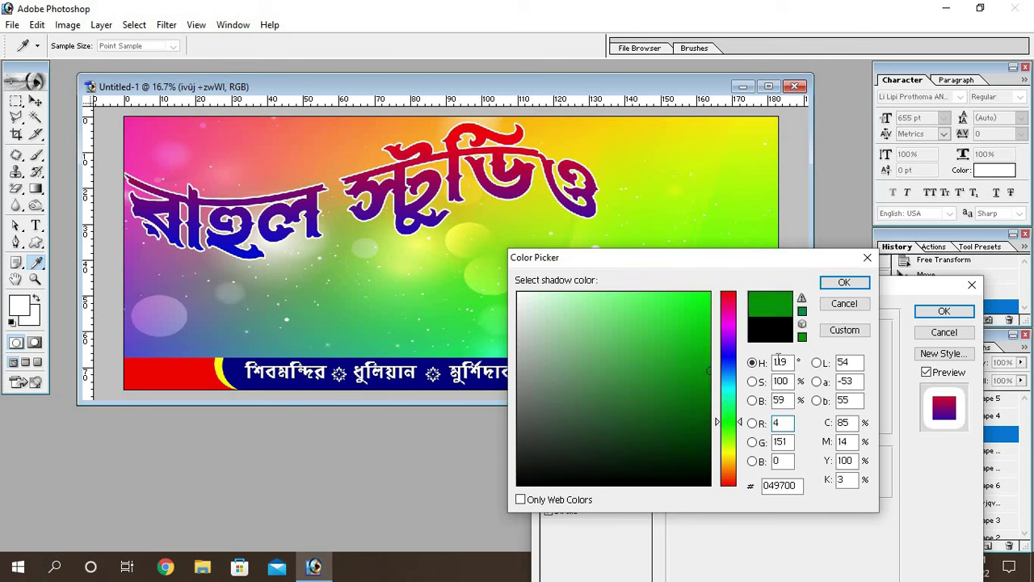
left_click(845, 283)
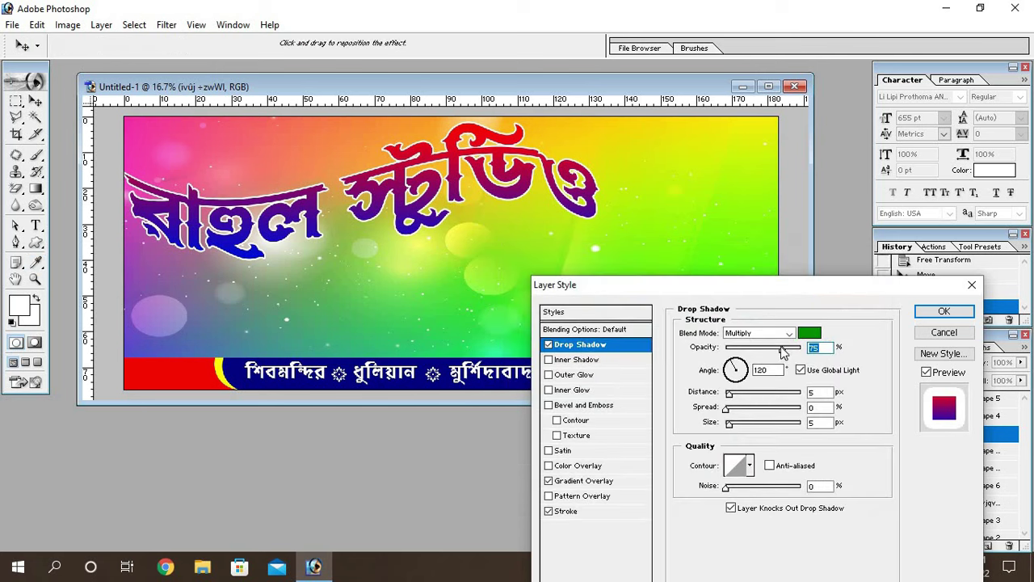
- Set shadow opacity 100%, distance 55 px, spread about 26%, size 54 px, and apply
left_click_drag(782, 350, 810, 364)
mouse_move(729, 394)
left_mouse_down()
mouse_move(757, 396)
mouse_move(742, 418)
left_mouse_up()
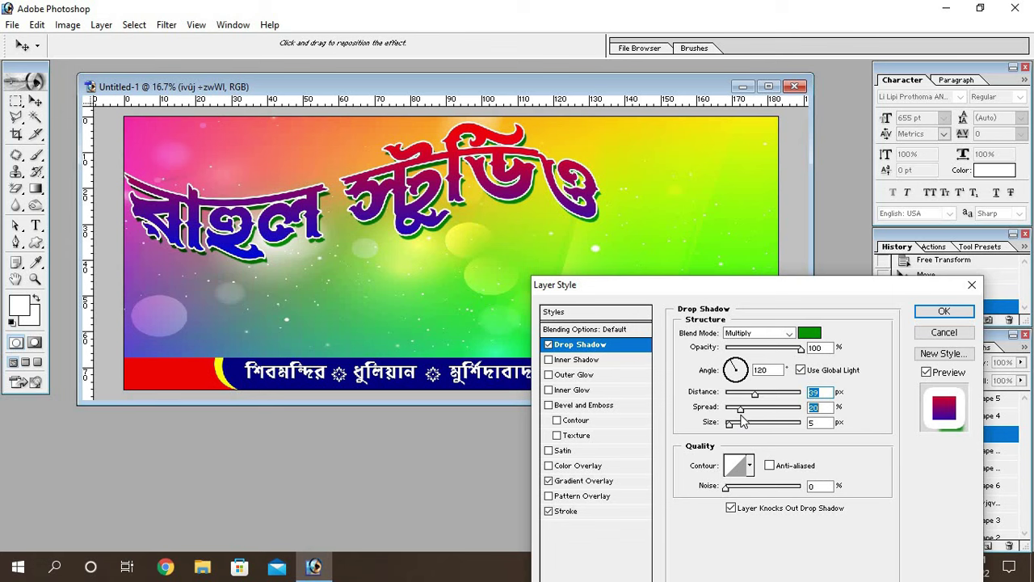
left_click_drag(740, 429, 742, 429)
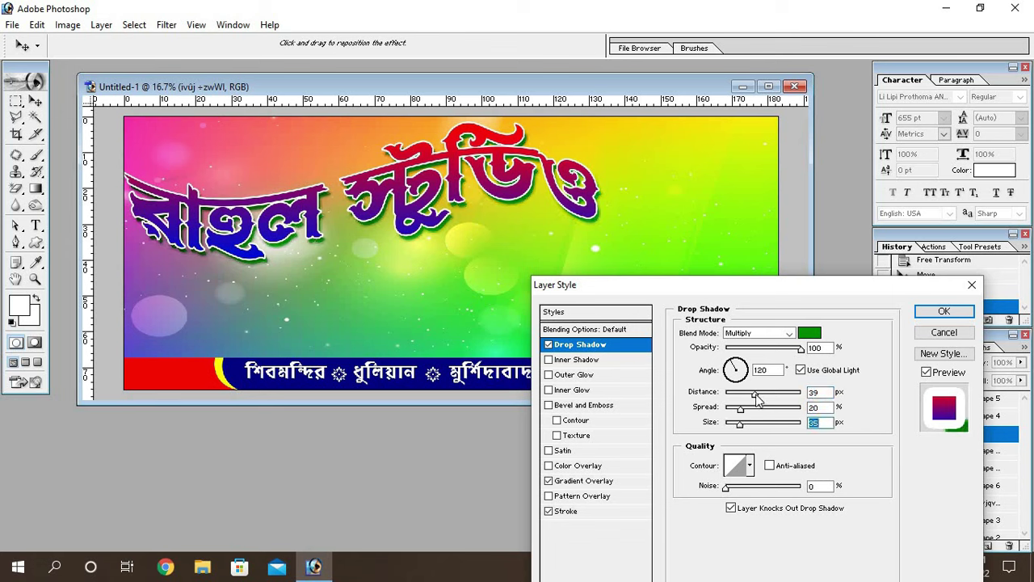
mouse_move(757, 395)
left_mouse_down()
mouse_move(768, 400)
mouse_move(749, 409)
mouse_move(746, 431)
left_mouse_up()
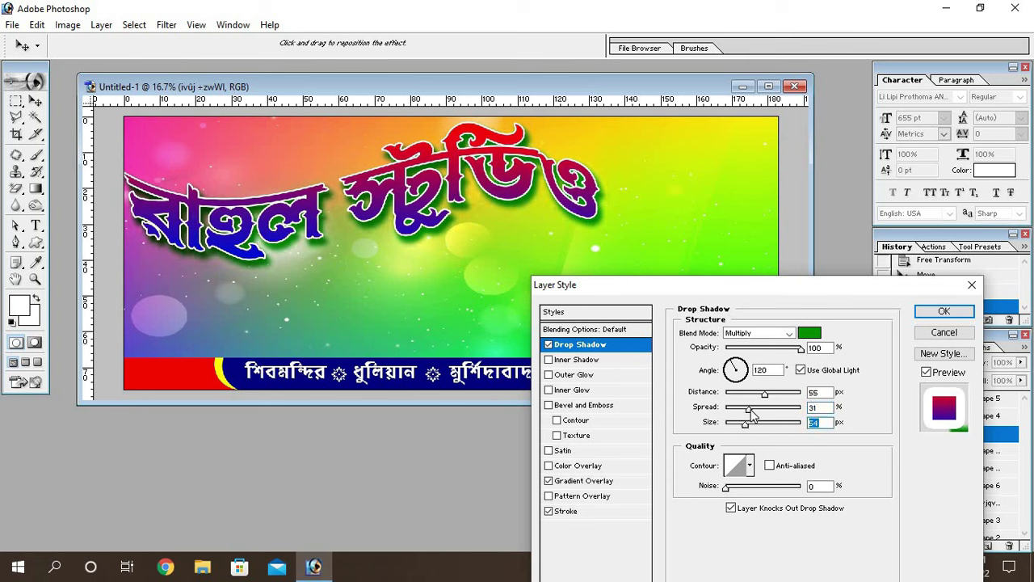
left_click_drag(750, 410, 746, 412)
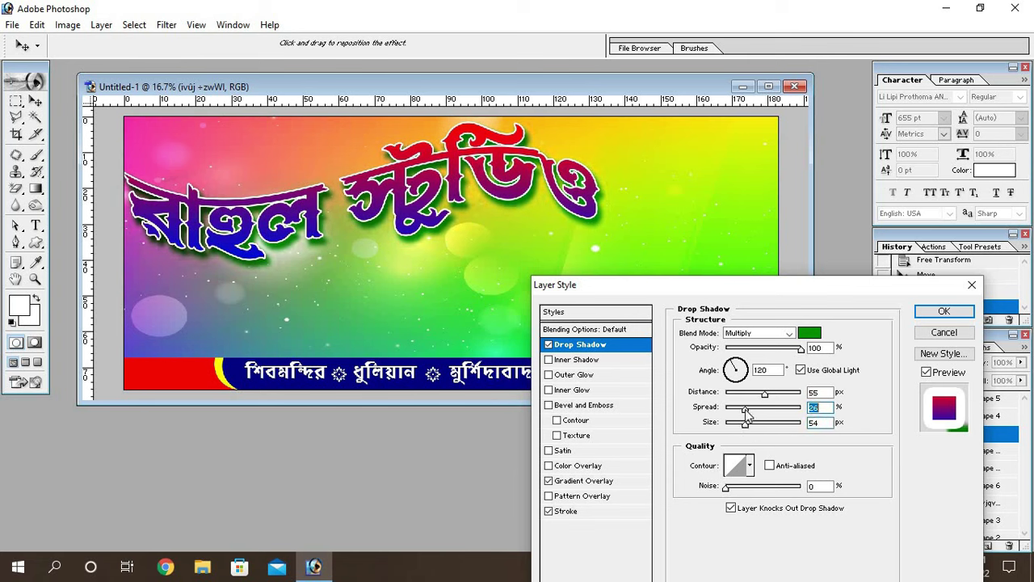
left_click(946, 315)
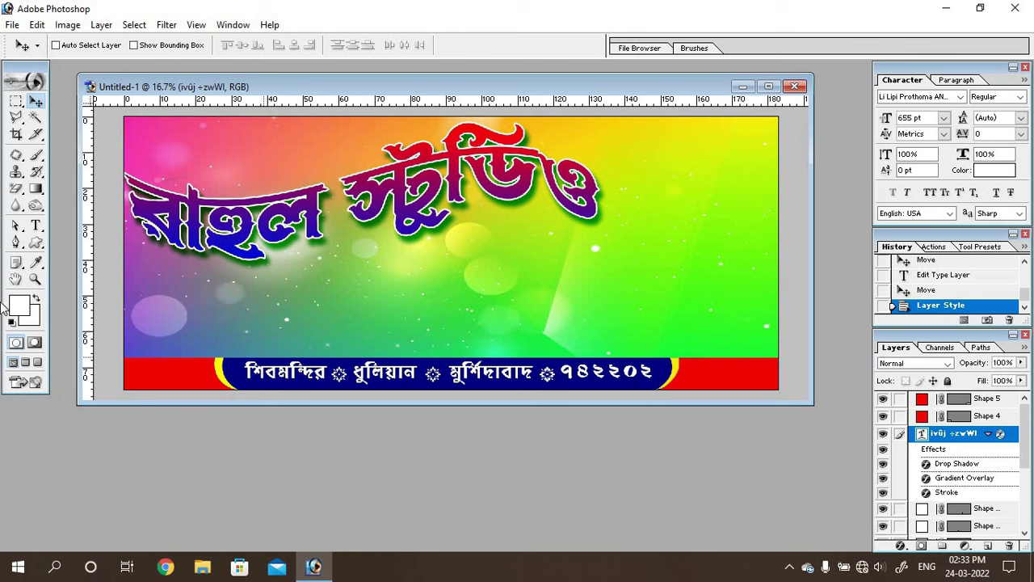
- Lower the title's flag warp bend to about +37 and shift it slightly right and down
left_click(37, 227)
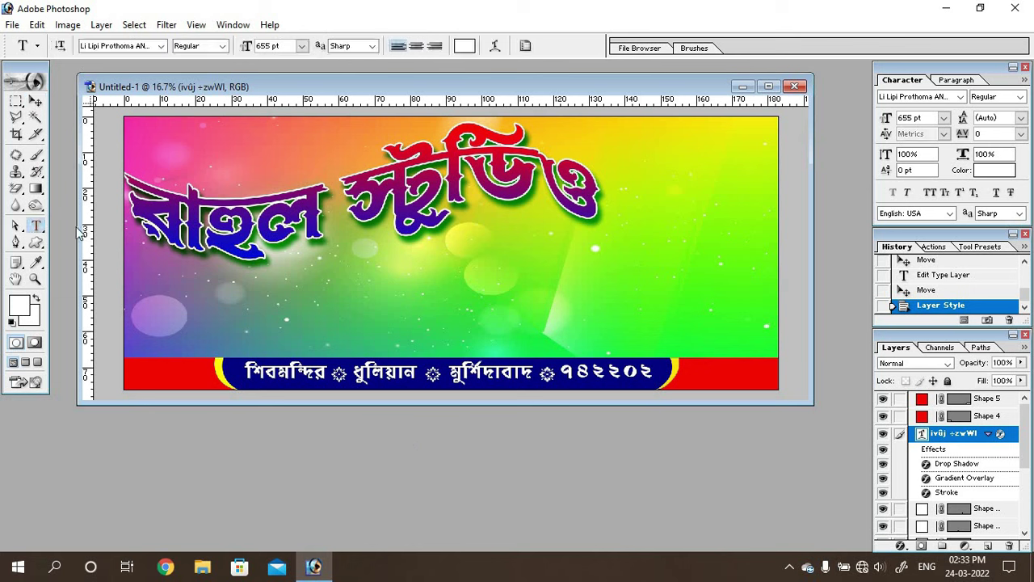
triple_click(255, 222)
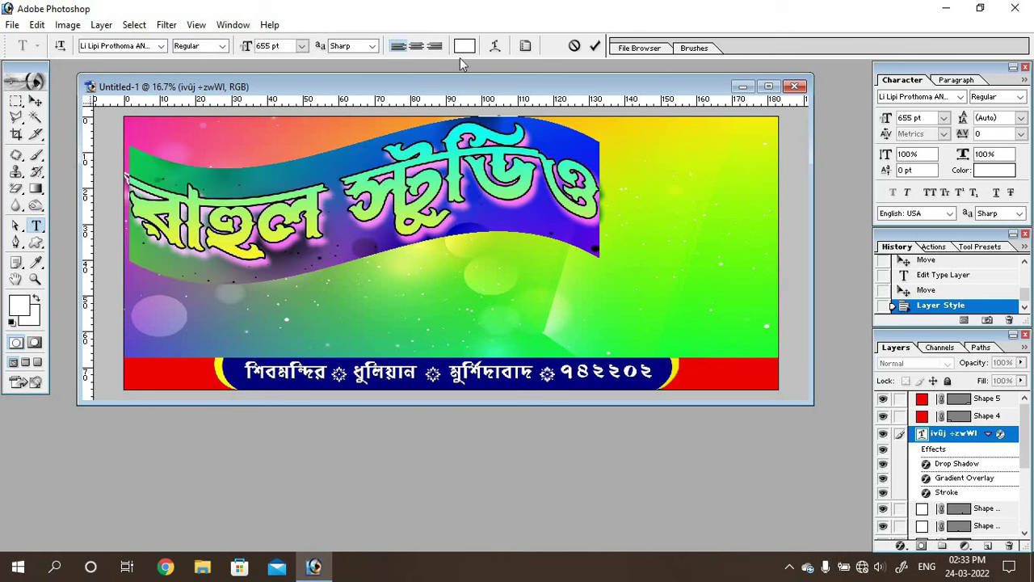
left_click(495, 46)
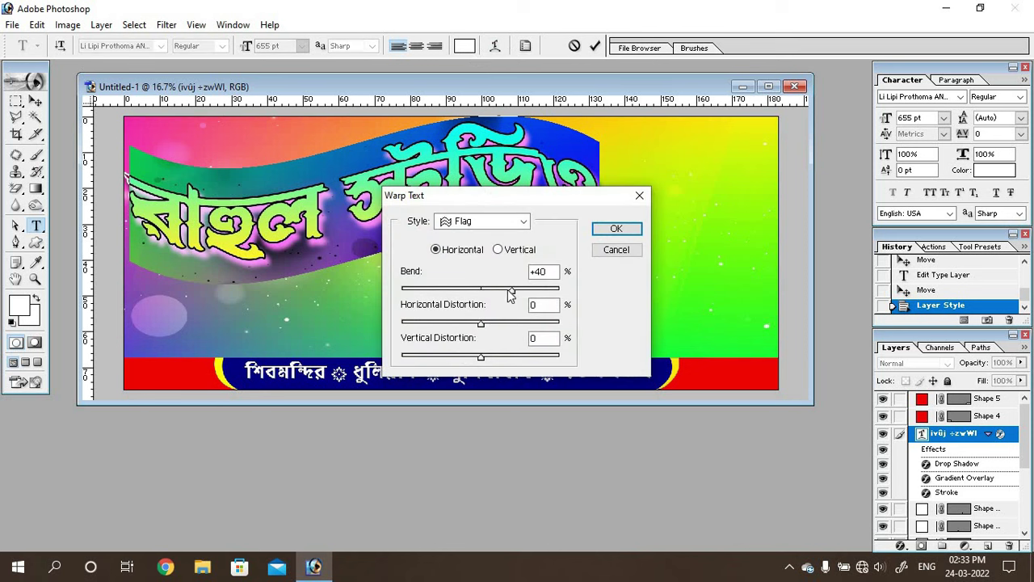
left_click_drag(518, 291, 510, 293)
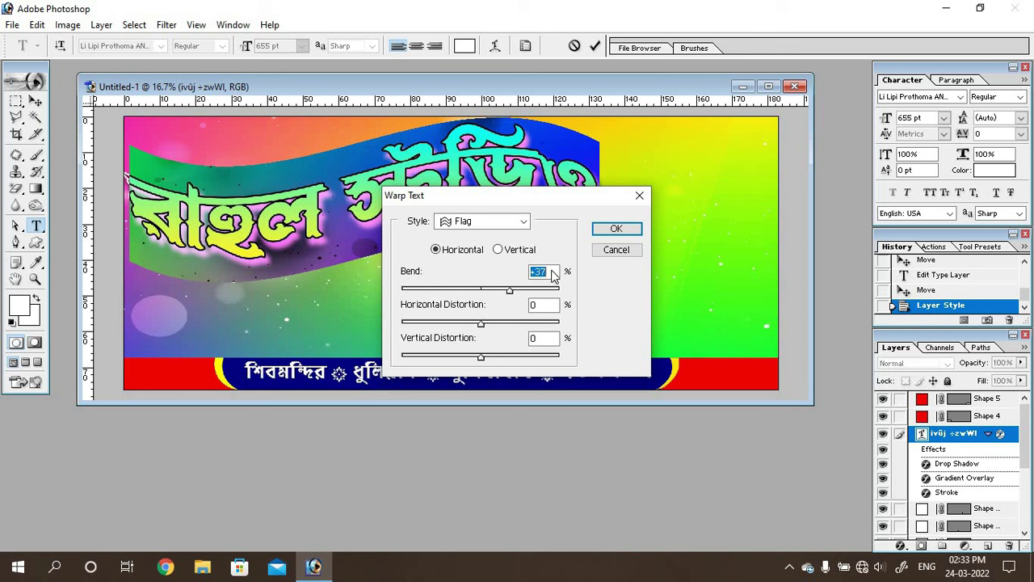
left_click(617, 228)
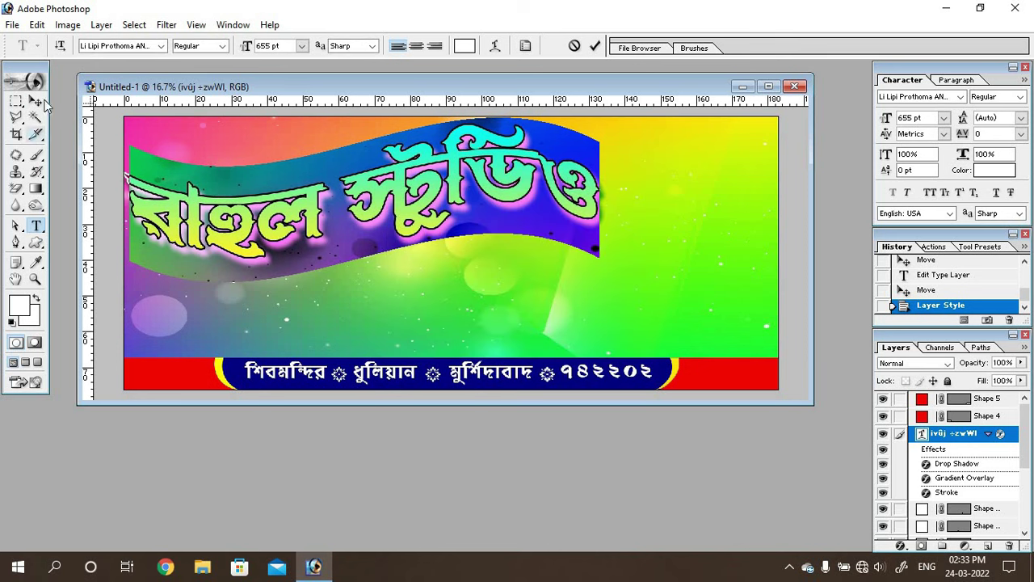
left_click(35, 100)
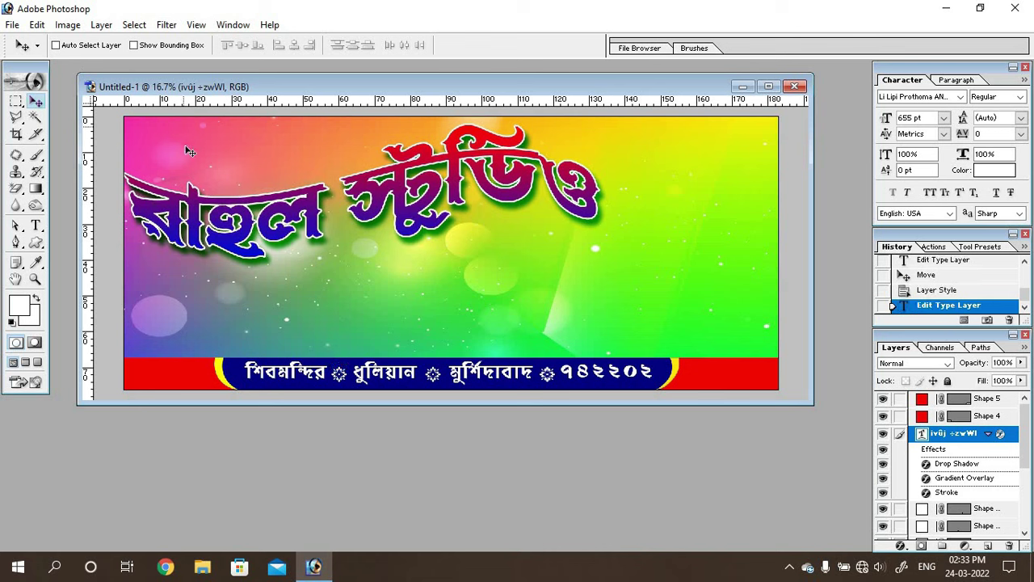
left_click_drag(279, 229, 288, 228)
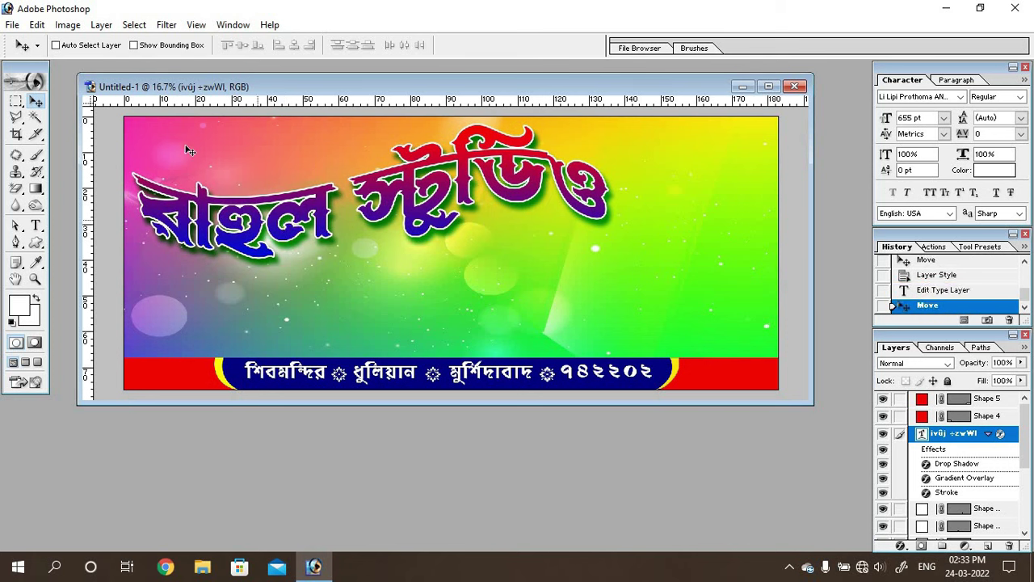
- Open the Video-Camera PNG and drag it into the banner's top-left corner
double_click(88, 450)
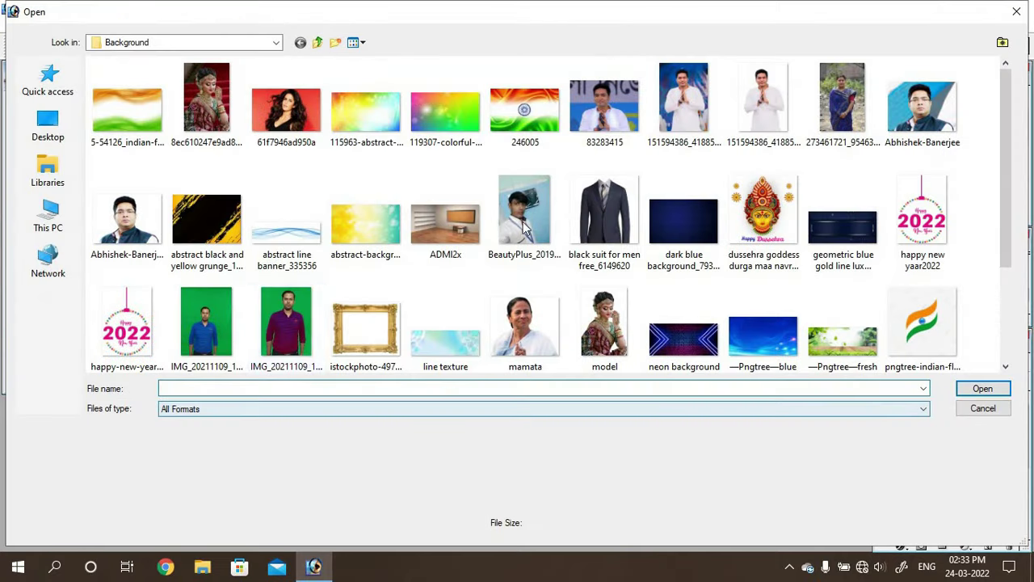
left_click(317, 42)
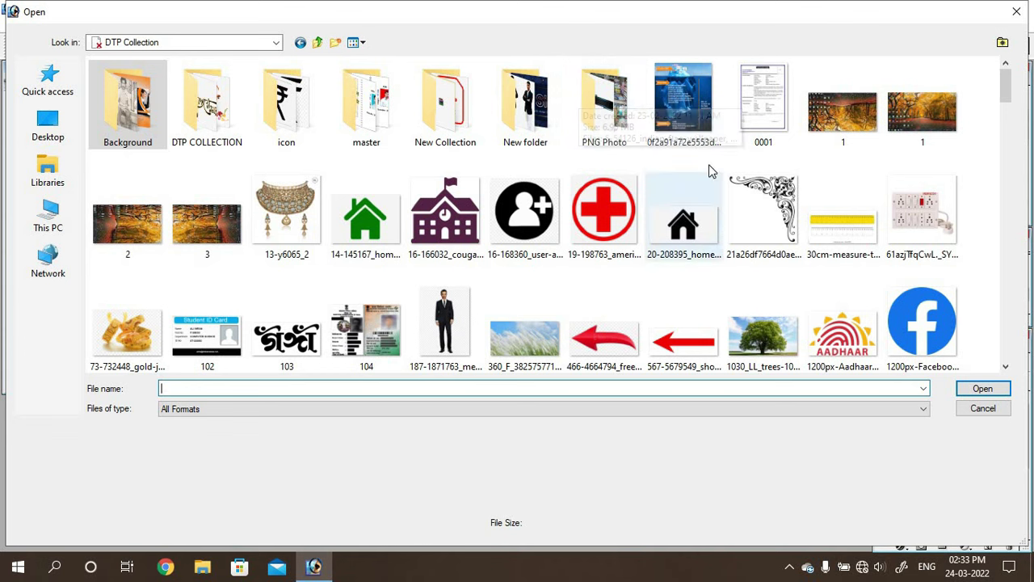
double_click(608, 105)
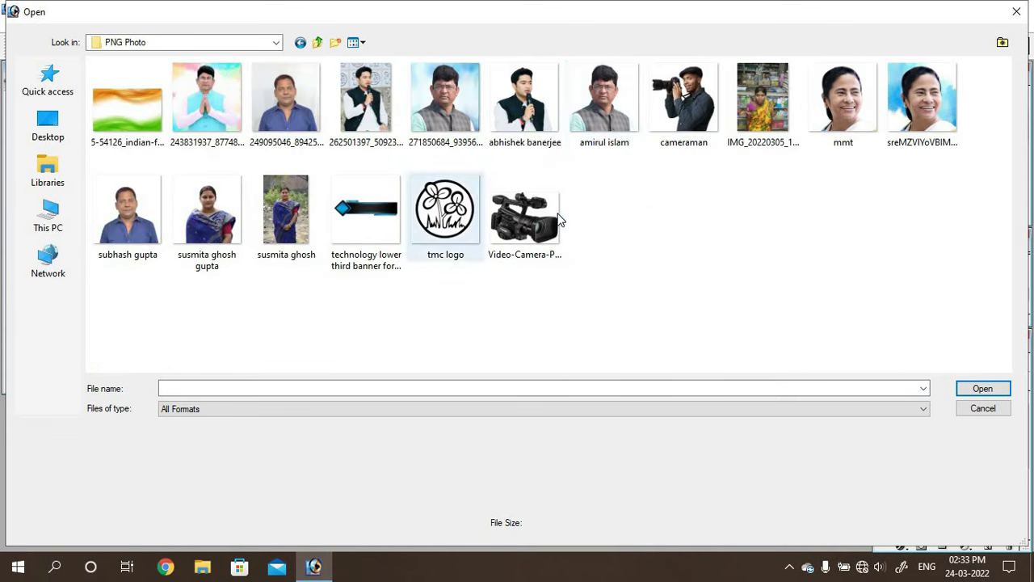
double_click(527, 211)
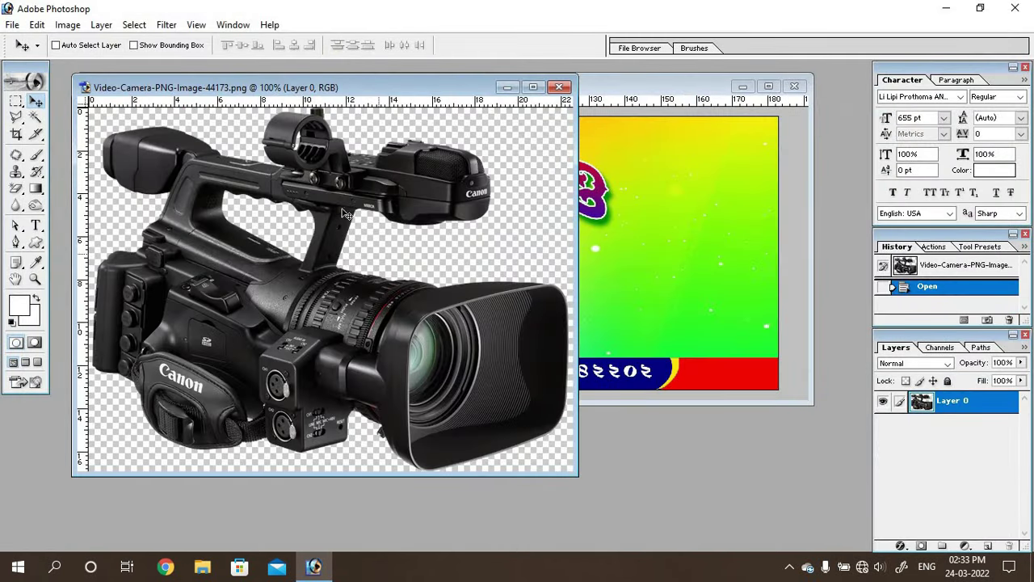
mouse_move(502, 129)
left_mouse_down()
mouse_move(659, 206)
mouse_move(185, 166)
left_mouse_up()
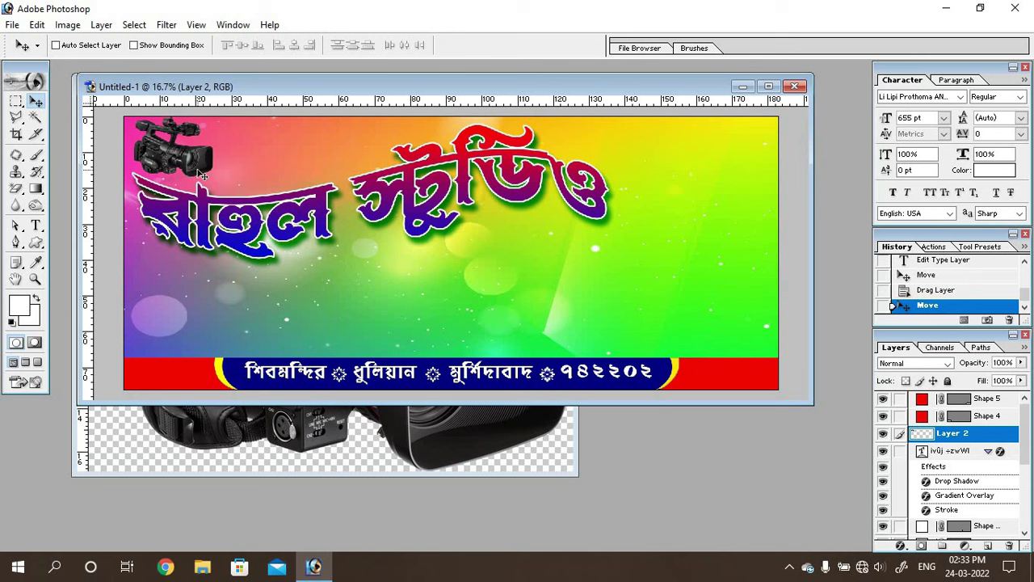
- Enlarge the camera image and move Layer 2 below the title text layer
key("ctrl+t")
left_click_drag(212, 172, 243, 197)
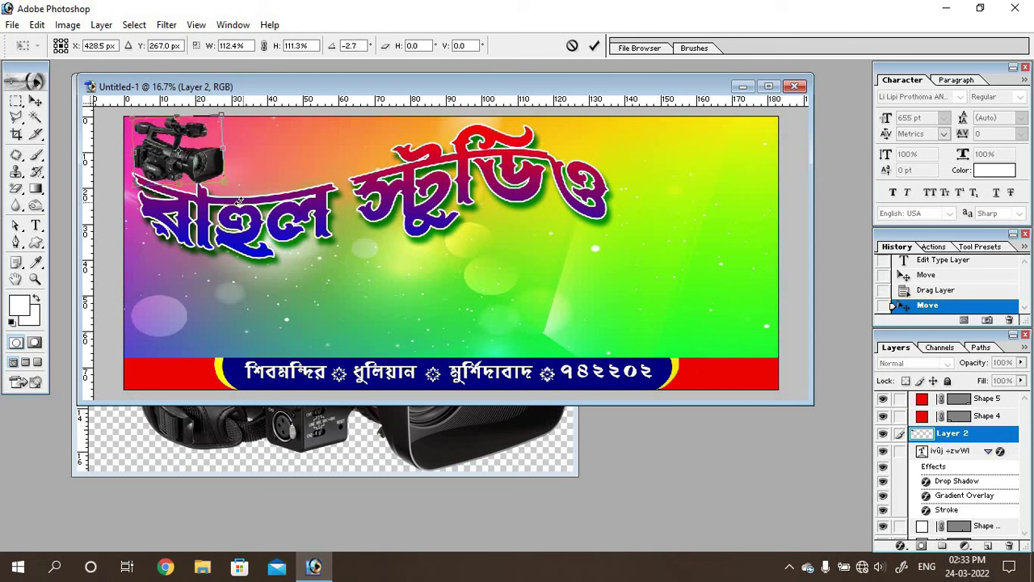
key("Return")
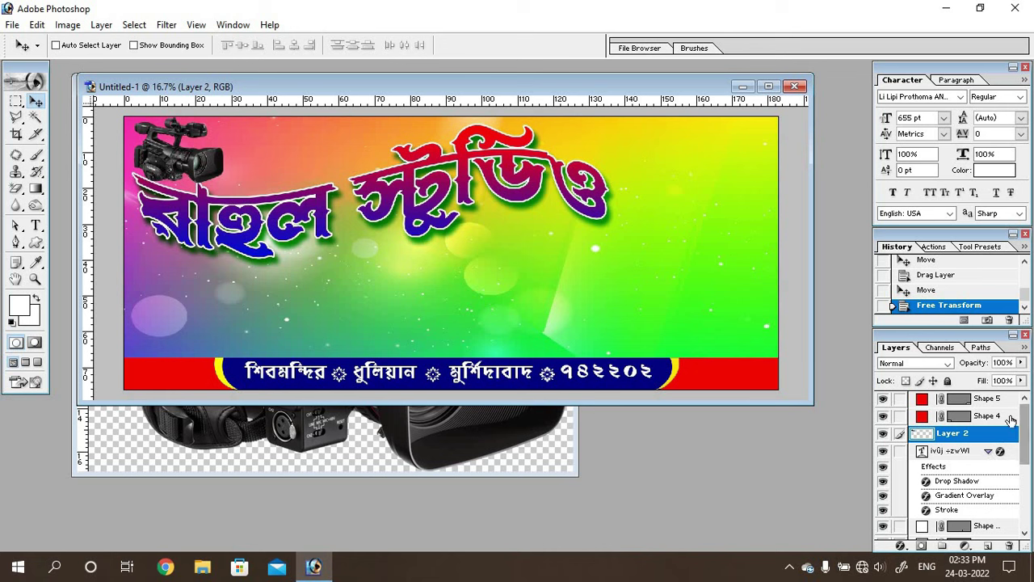
scroll(1027, 442, "down", 1)
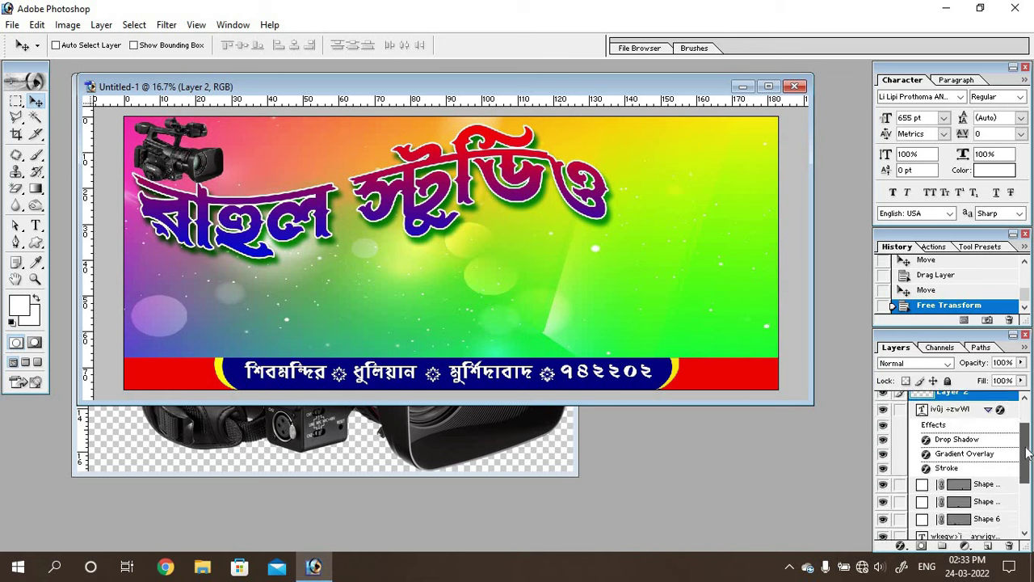
left_click_drag(981, 409, 968, 491)
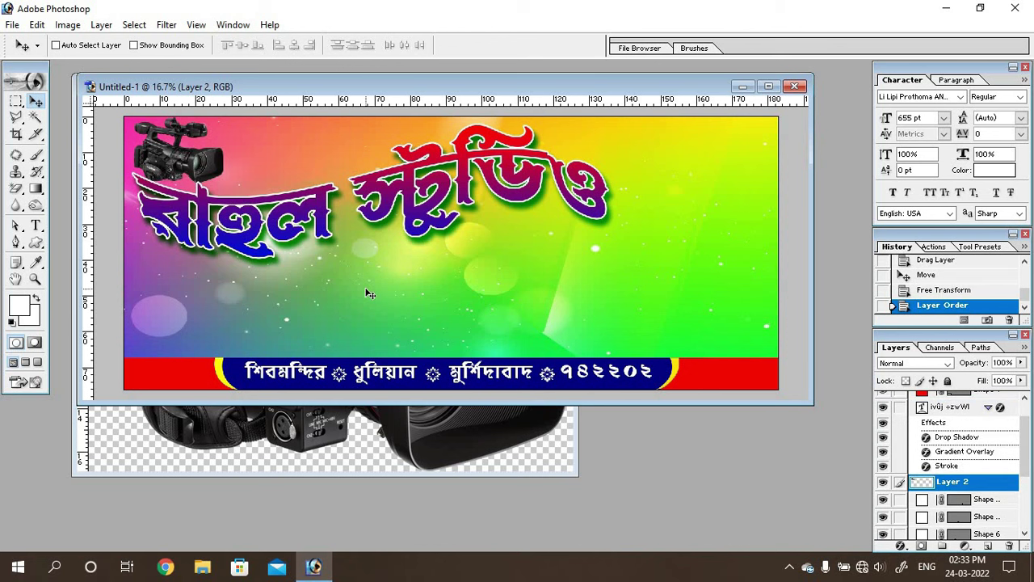
key("ctrl+t")
left_click_drag(223, 182, 236, 188)
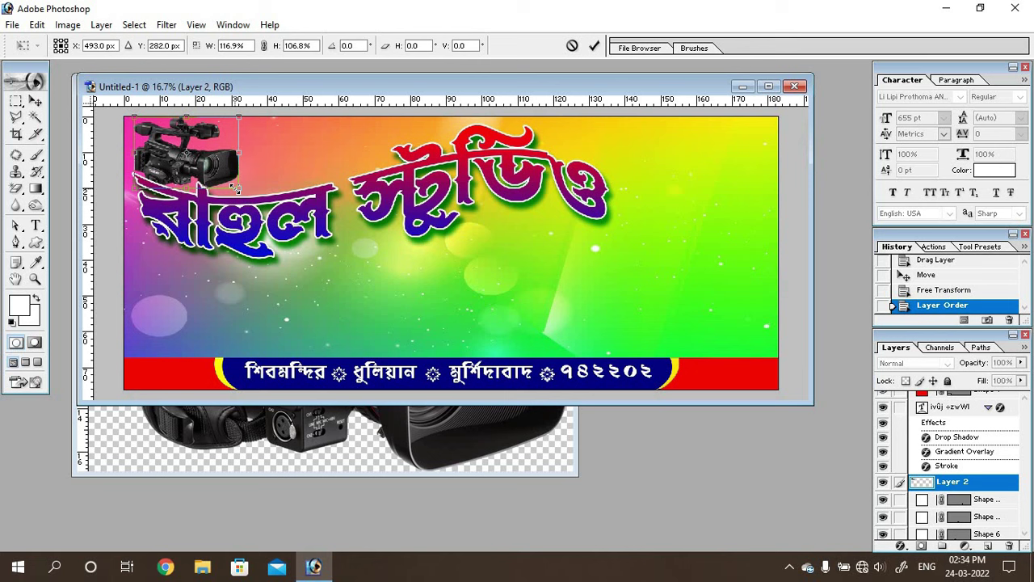
key("Return")
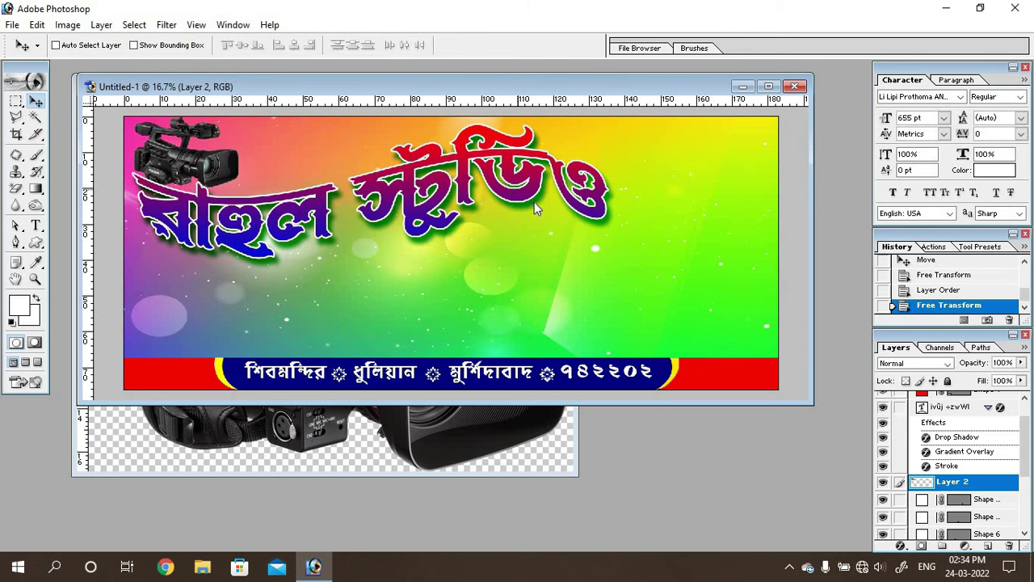
- Rotate the Bengali title about -1.8° counter-clockwise and nudge it slightly left
right_click(595, 195)
left_click(616, 203)
key("ctrl+t")
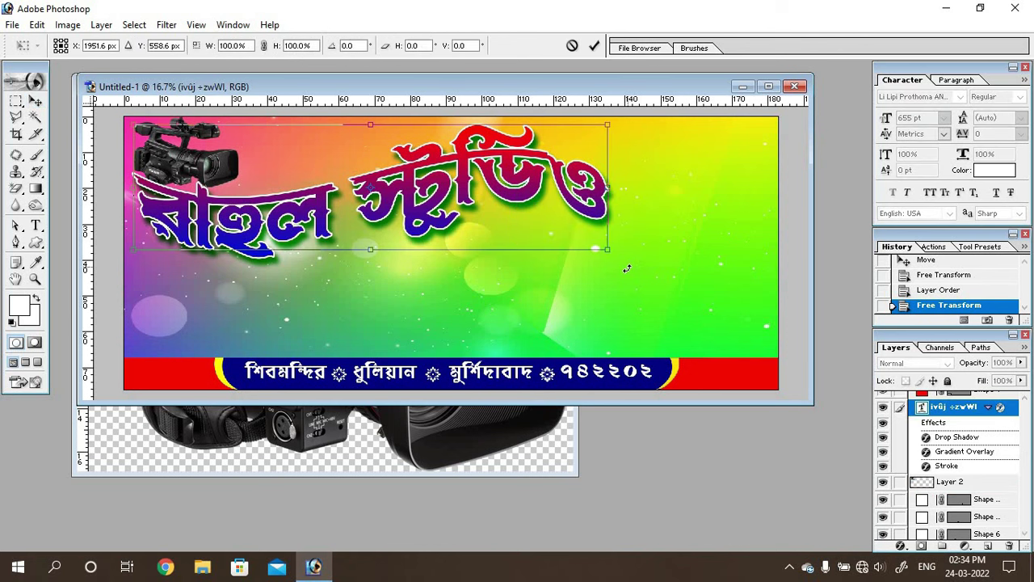
left_click_drag(627, 268, 629, 261)
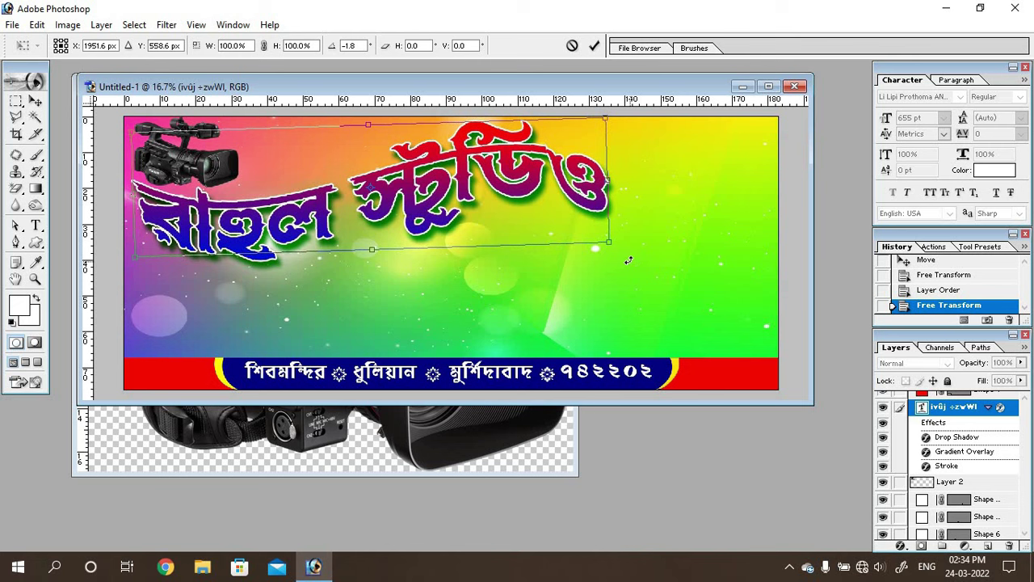
key("Return")
left_click(562, 253)
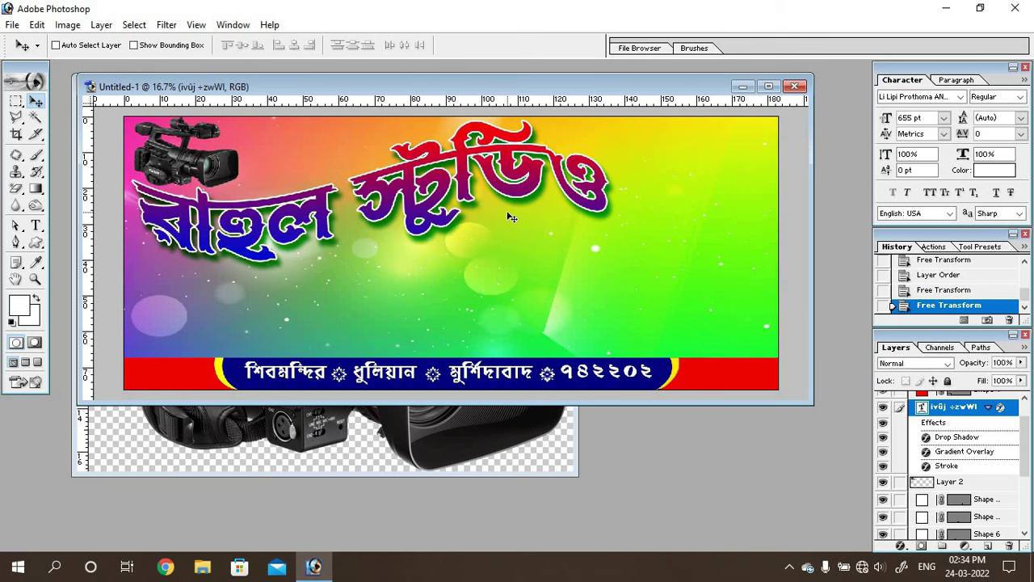
key("Left")
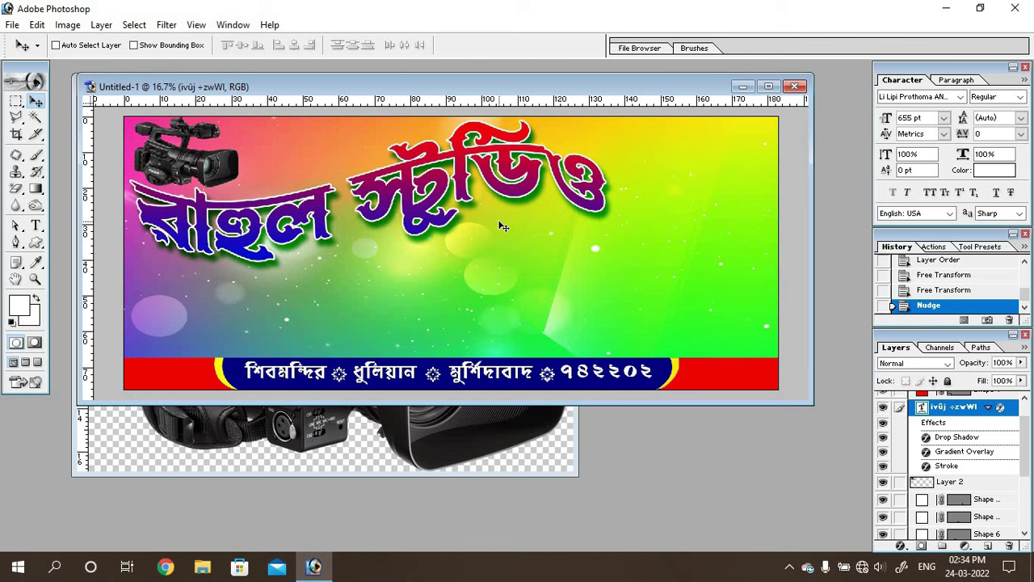
- Select the camera's Layer 2 and add a 13 px Outer Glow to it
right_click(177, 160)
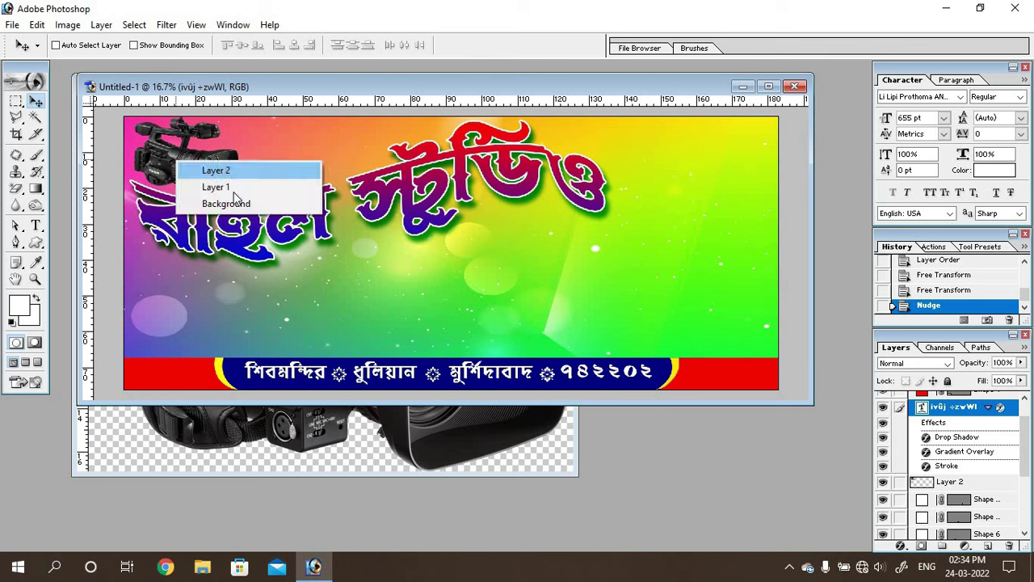
left_click(212, 168)
left_click(901, 546)
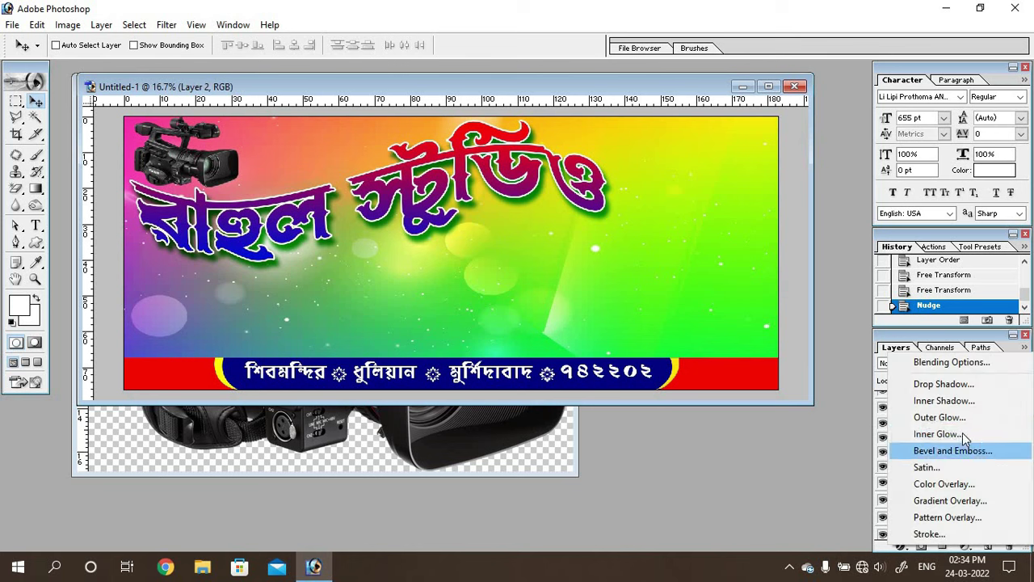
left_click(940, 417)
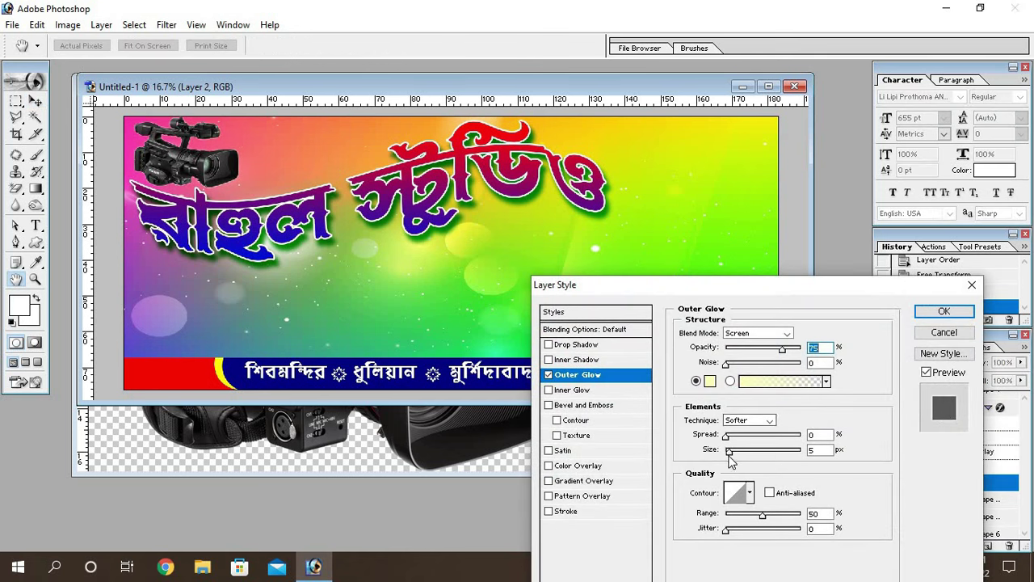
left_click_drag(730, 451, 749, 452)
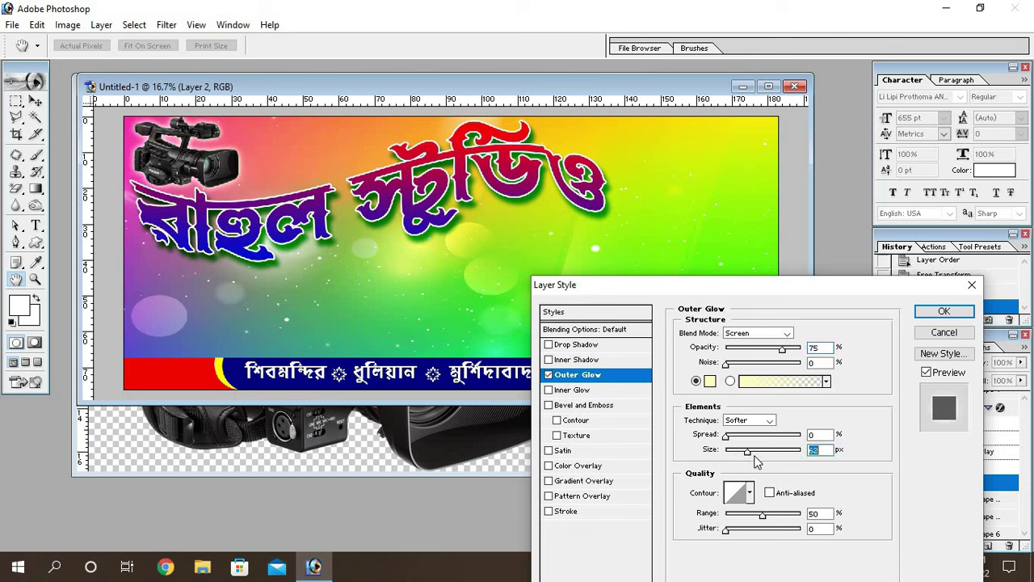
left_click(935, 315)
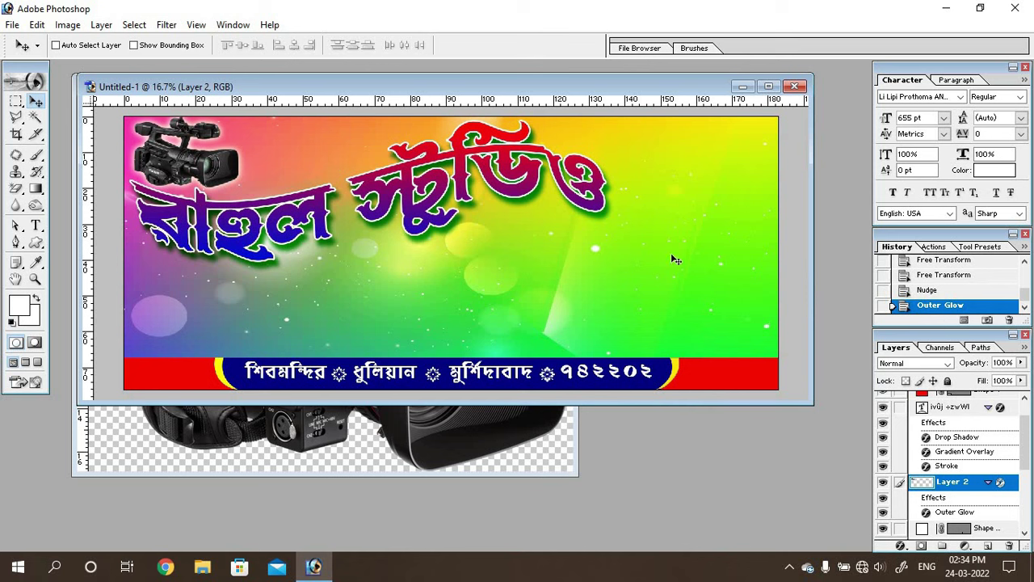
- Open cameraman.png, drag it into the banner document, and close the source file
left_click(521, 448)
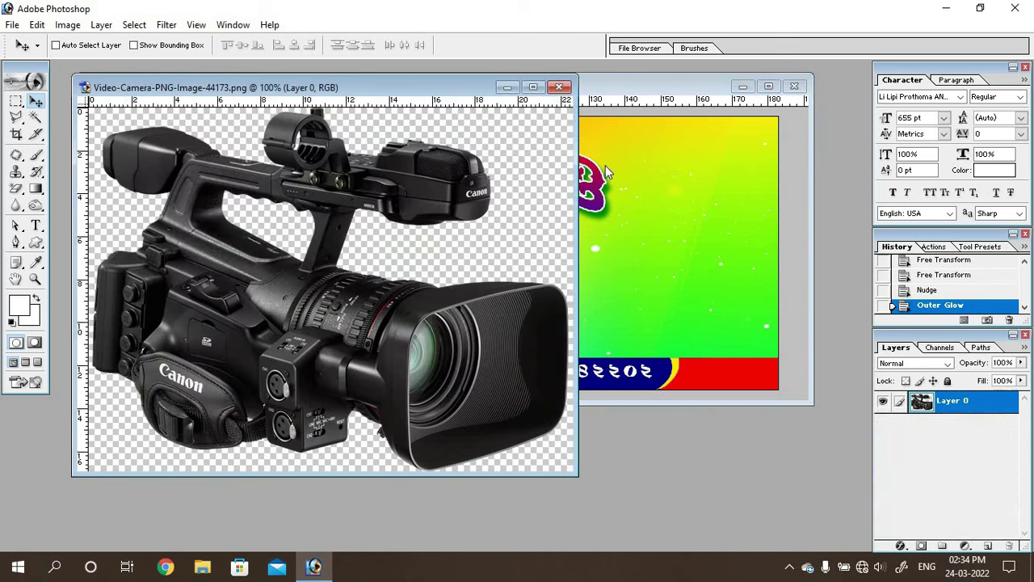
double_click(450, 480)
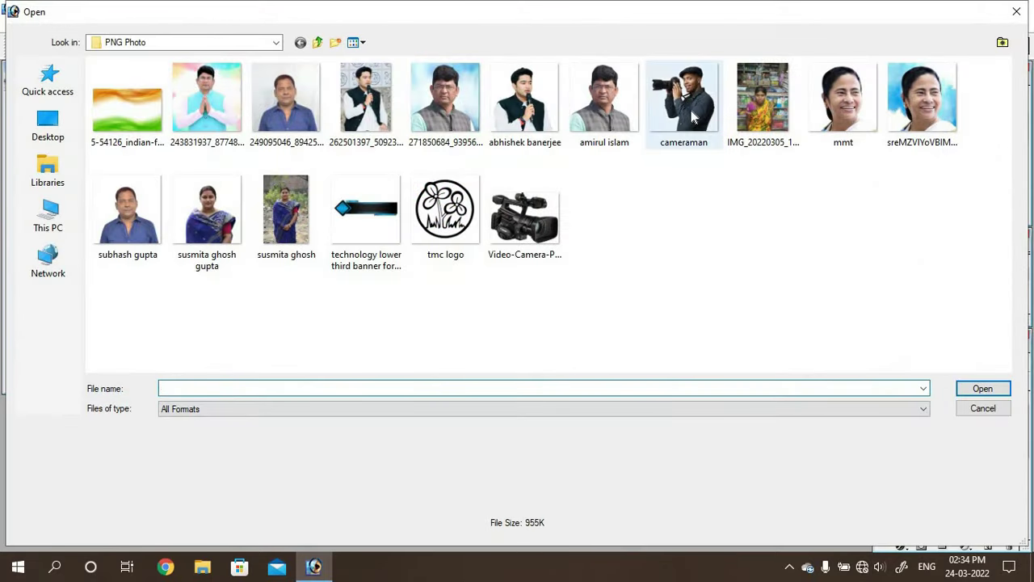
double_click(691, 117)
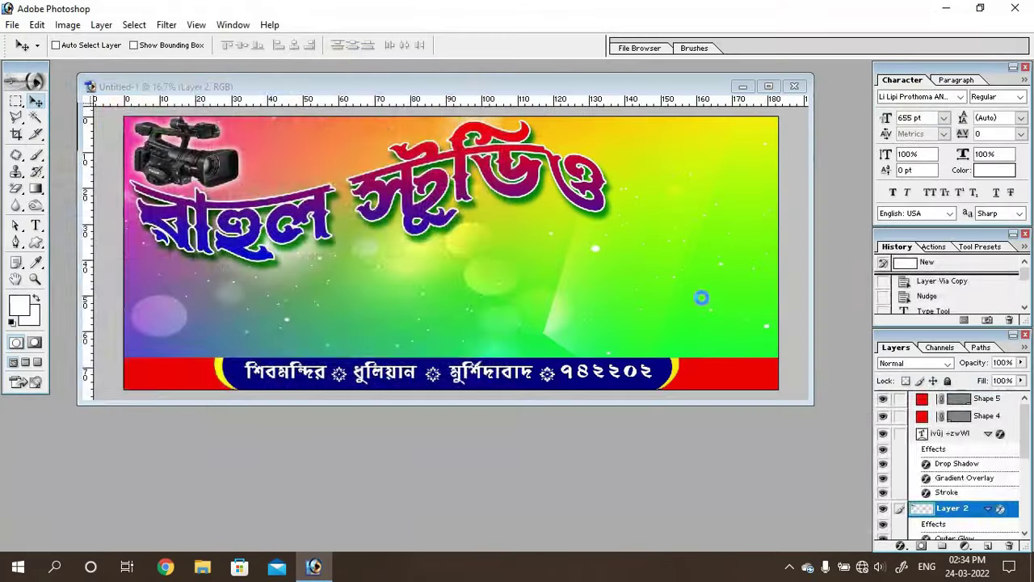
left_click_drag(420, 363, 639, 242)
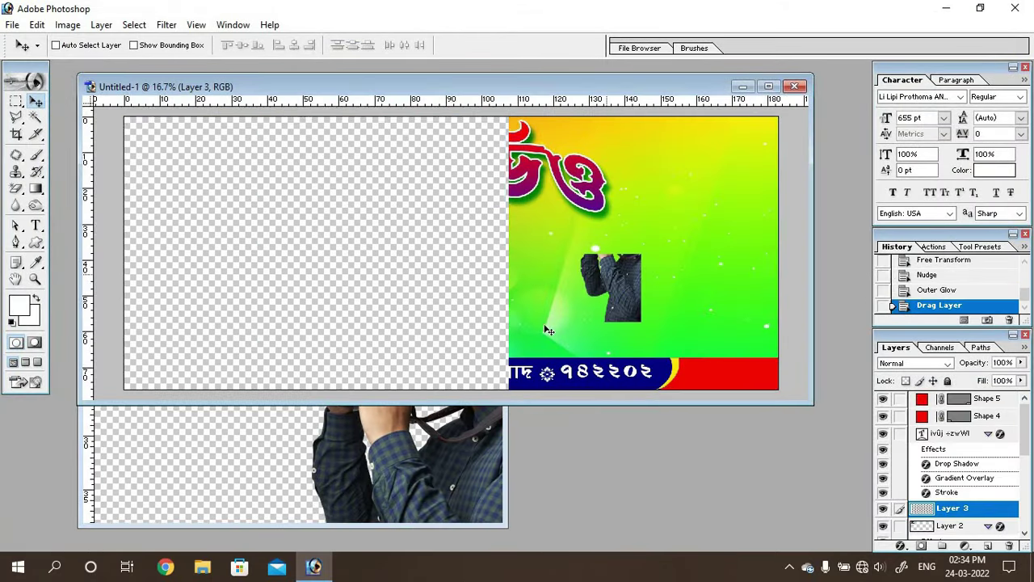
left_click(489, 93)
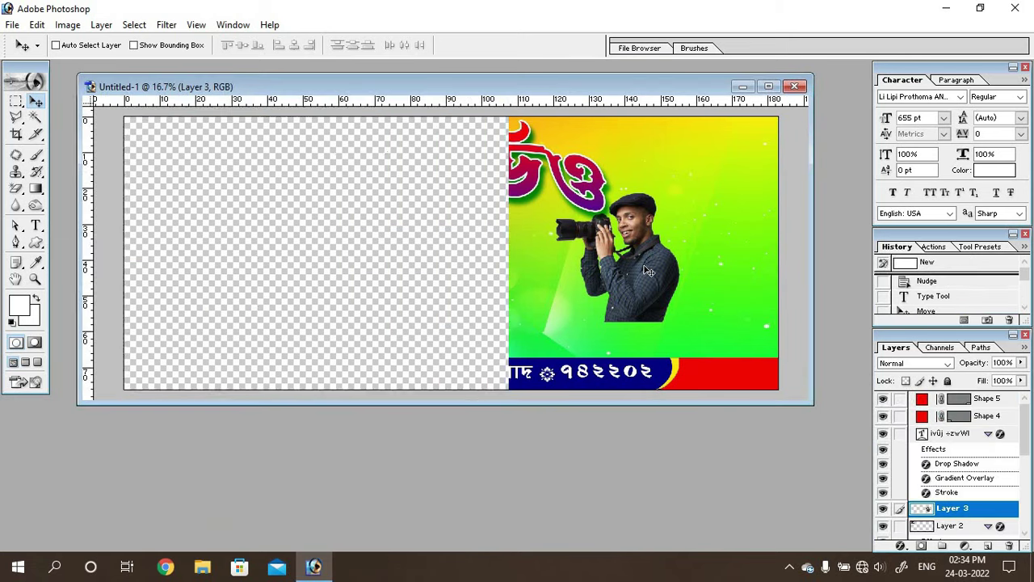
- Enlarge the photographer image and position it along the banner's right edge
left_click_drag(649, 271, 748, 309)
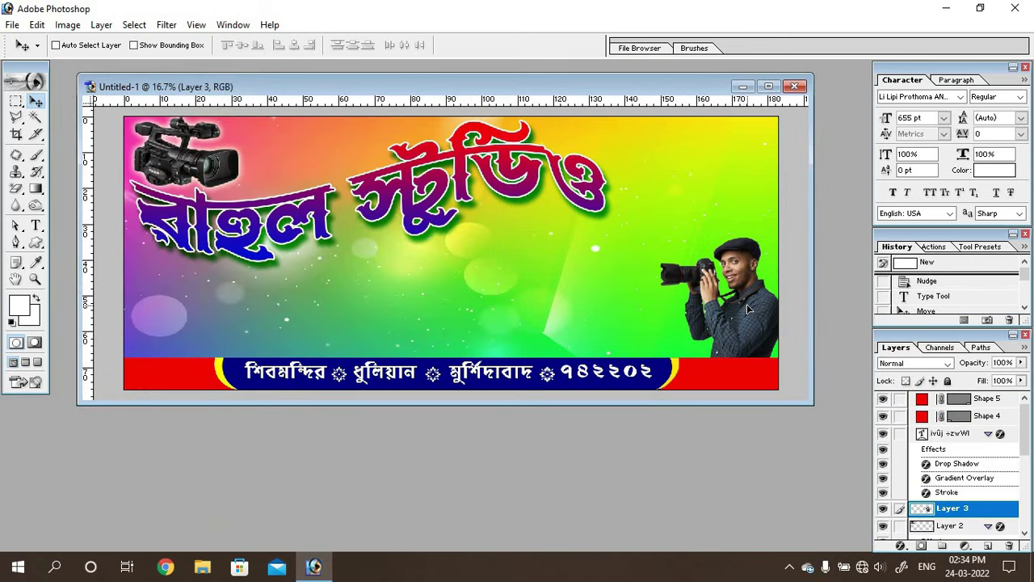
key("ctrl+t")
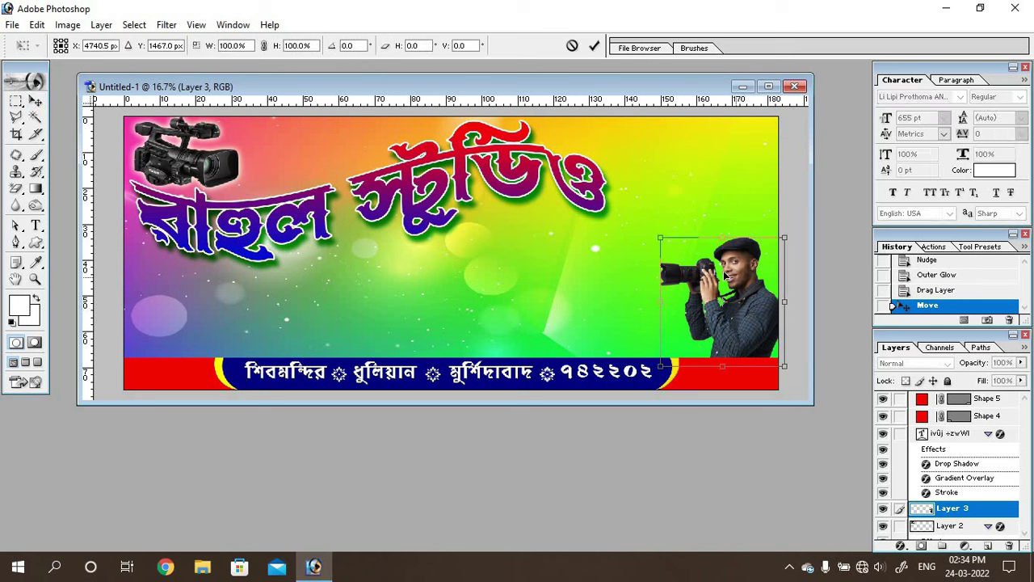
left_click_drag(661, 237, 585, 158)
left_click_drag(716, 292, 705, 297)
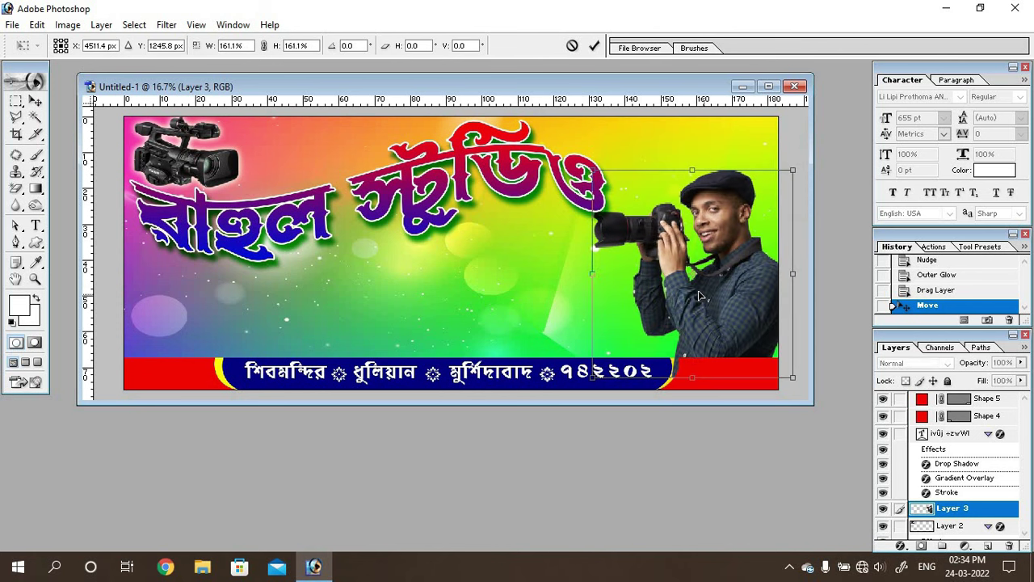
left_click_drag(705, 297, 706, 277)
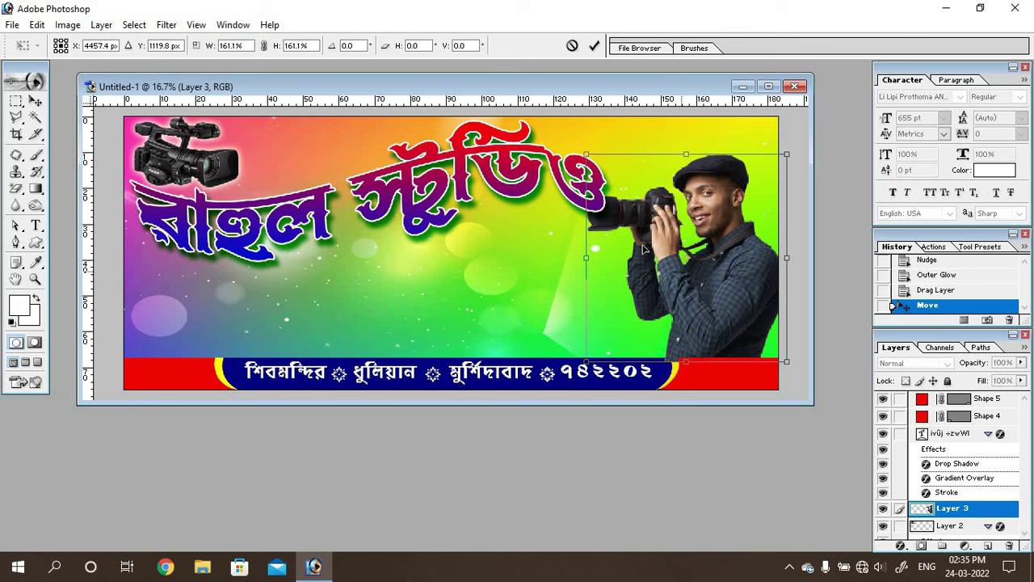
left_click_drag(595, 157, 613, 171)
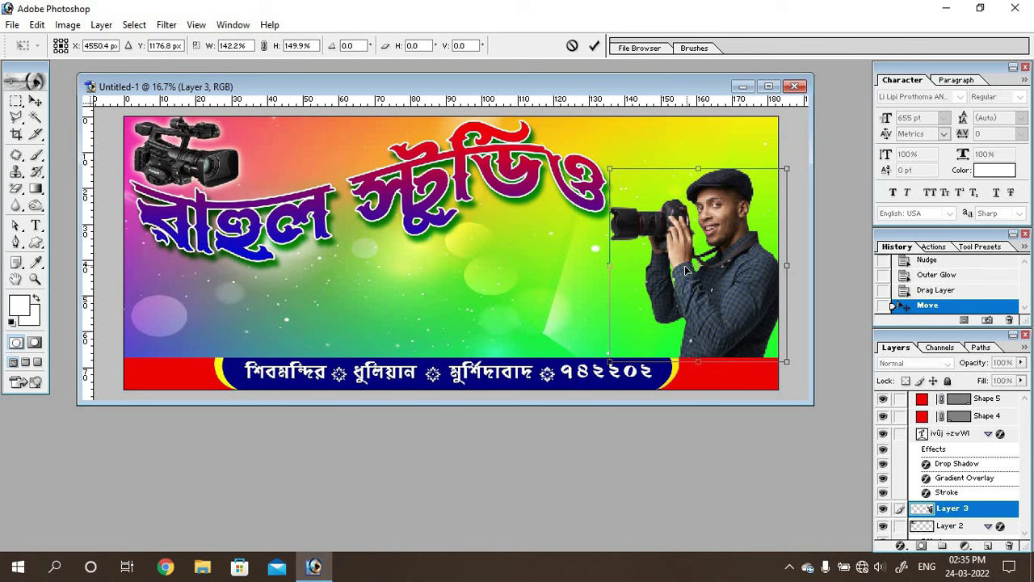
left_click_drag(689, 267, 685, 276)
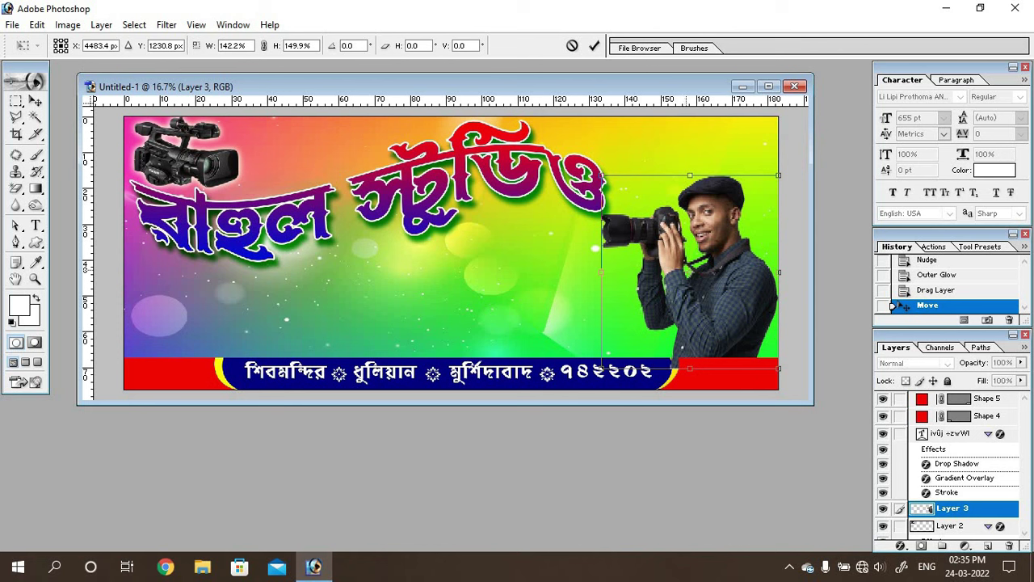
key("Return")
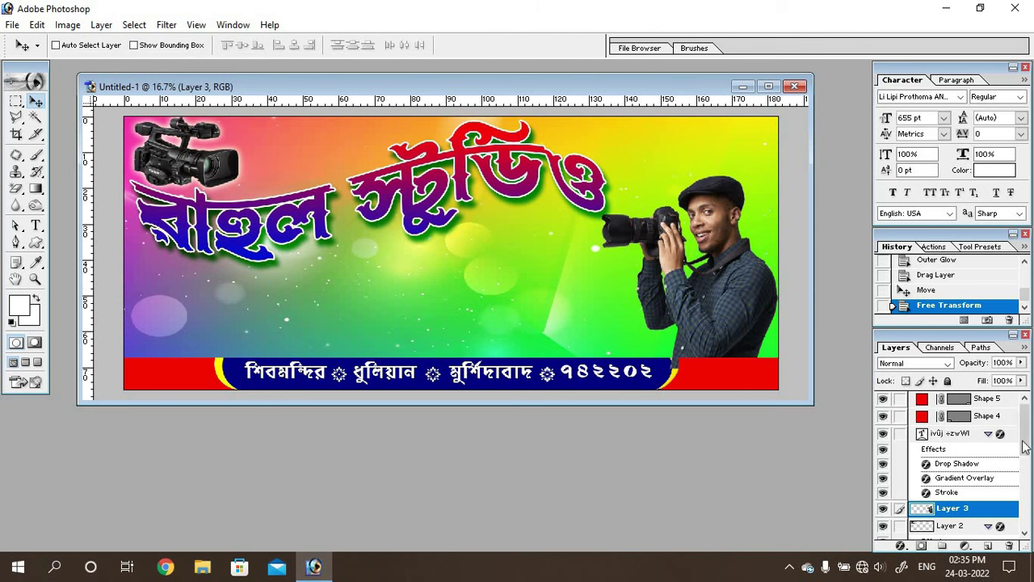
- Move the photographer's Layer 3 down the stack to sit just above Layer 1
scroll(1025, 452, "down", 3)
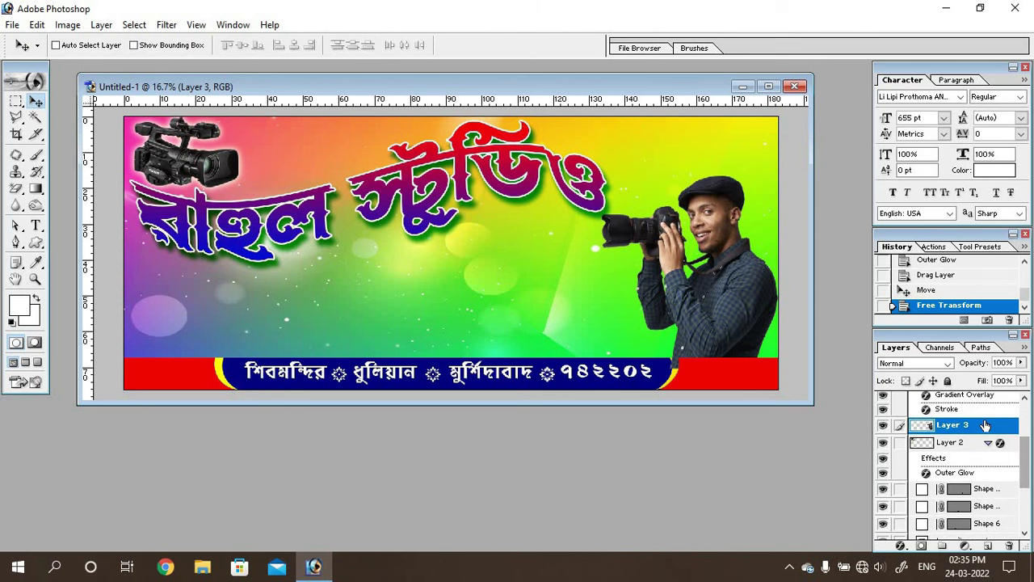
left_click_drag(984, 425, 965, 533)
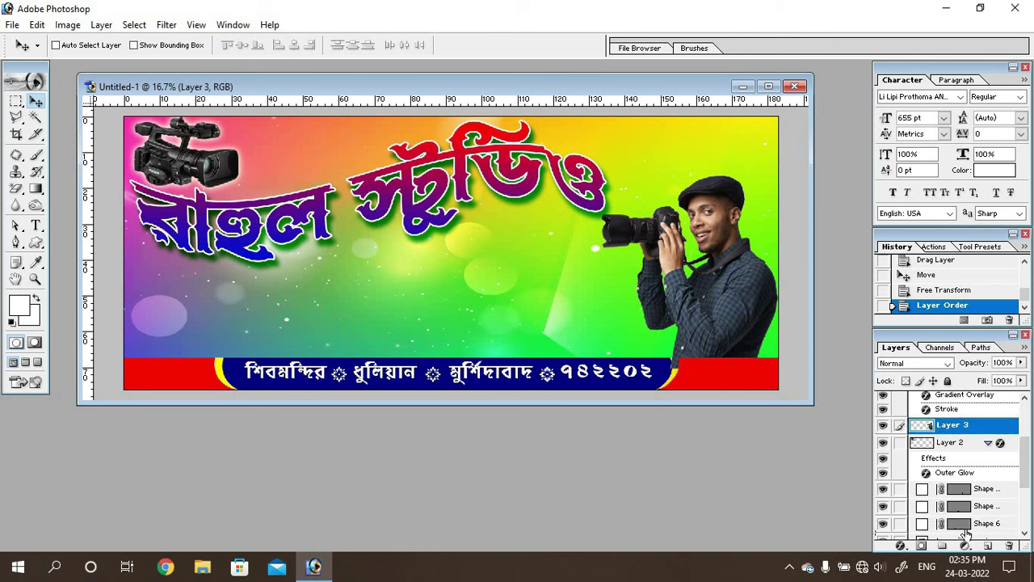
left_click_drag(1026, 477, 1033, 524)
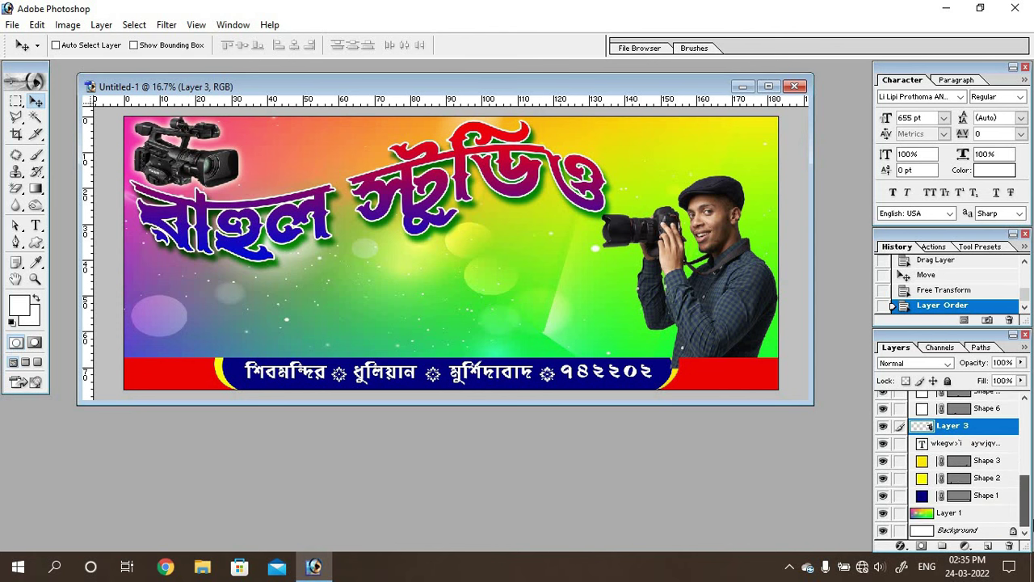
left_click_drag(994, 428, 980, 505)
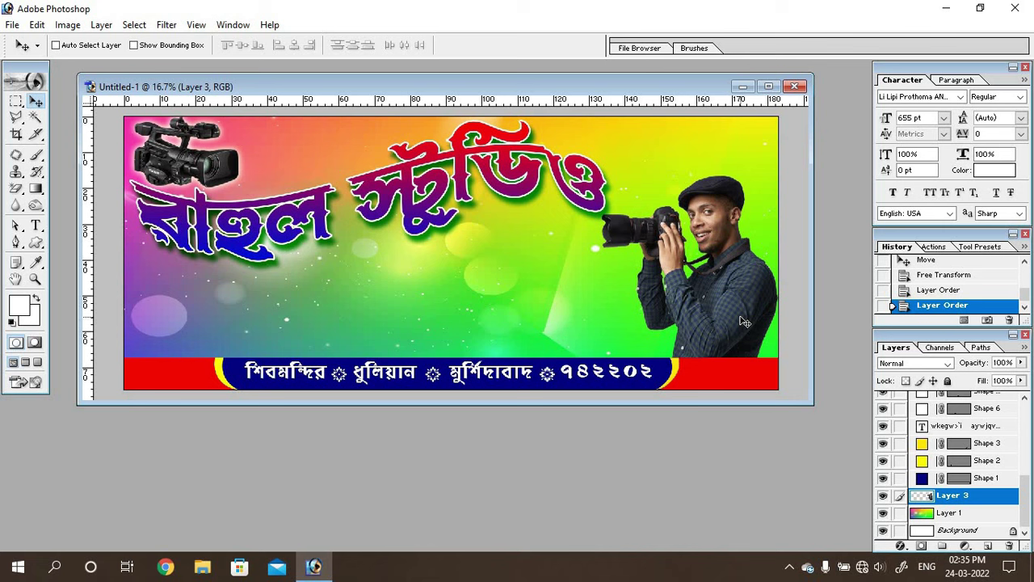
key("ctrl+m")
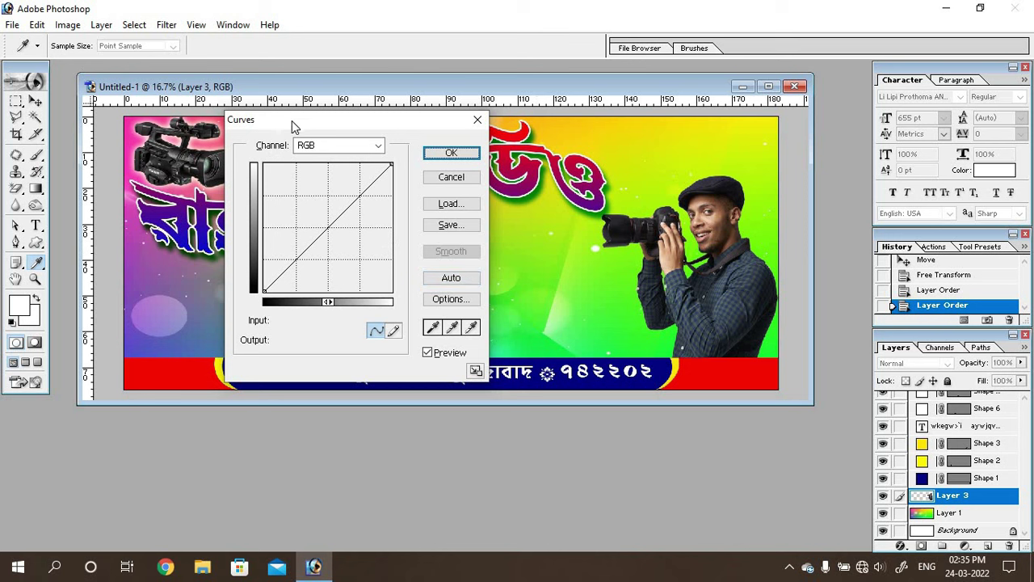
- Raise a midpoint on the curve to brighten the photographer's midtones, then apply it
left_click_drag(293, 123, 249, 152)
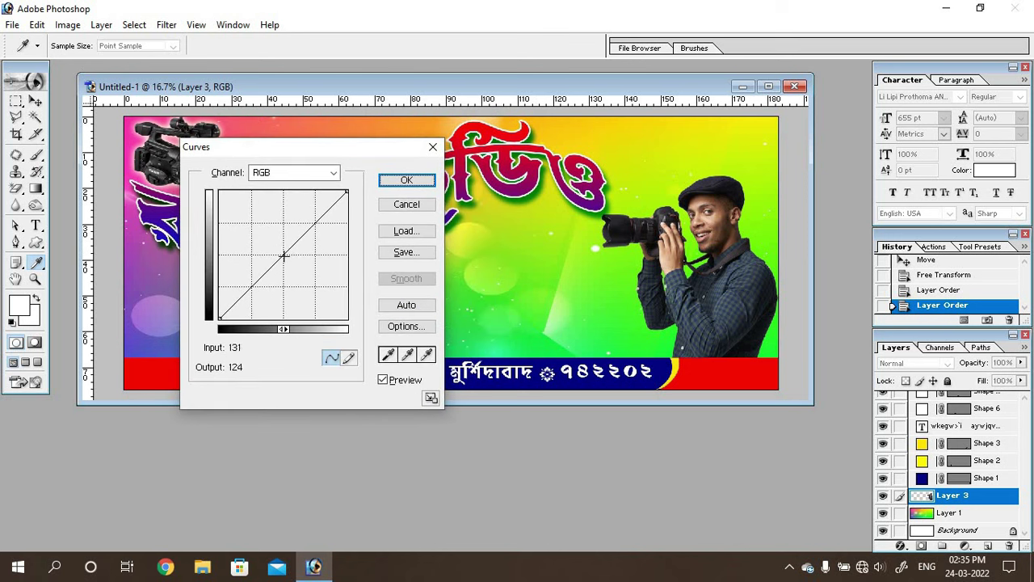
left_click_drag(281, 256, 276, 245)
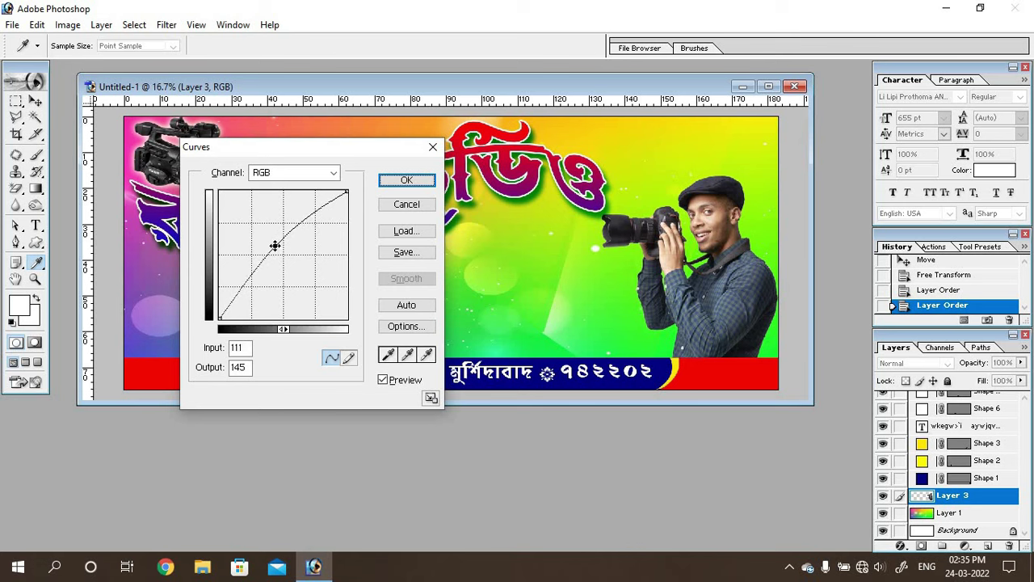
left_click(407, 179)
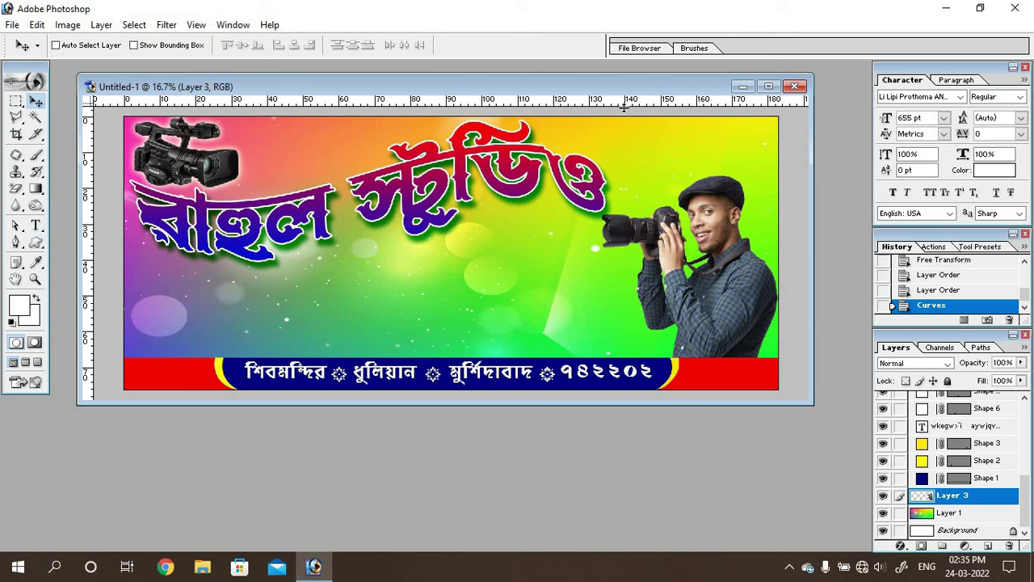
- Add guides marking the top strip: one horizontal near the top, verticals above the photographer and at the right edge
left_click_drag(627, 108, 616, 149)
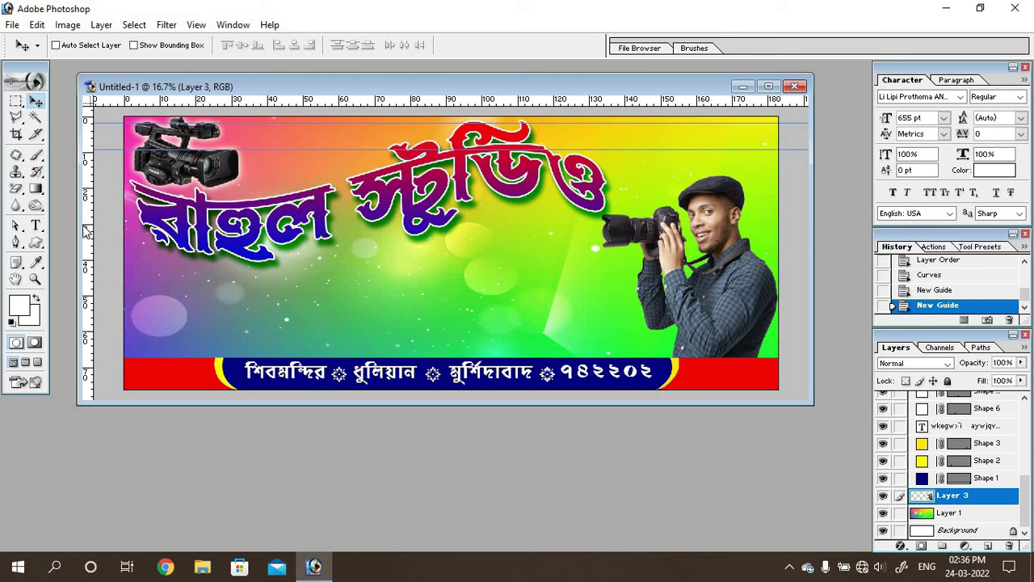
left_click_drag(172, 235, 545, 227)
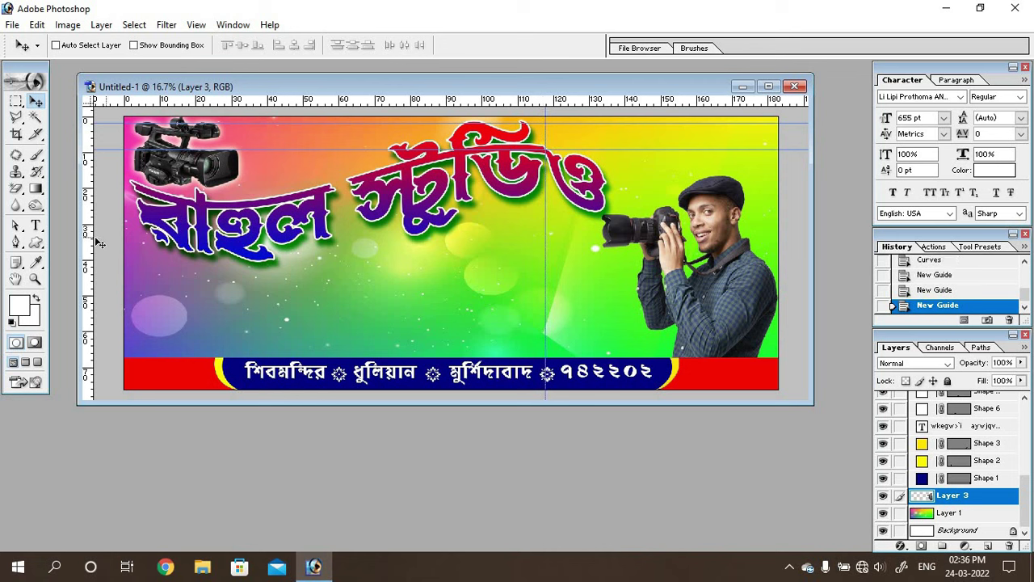
left_click_drag(756, 224, 770, 225)
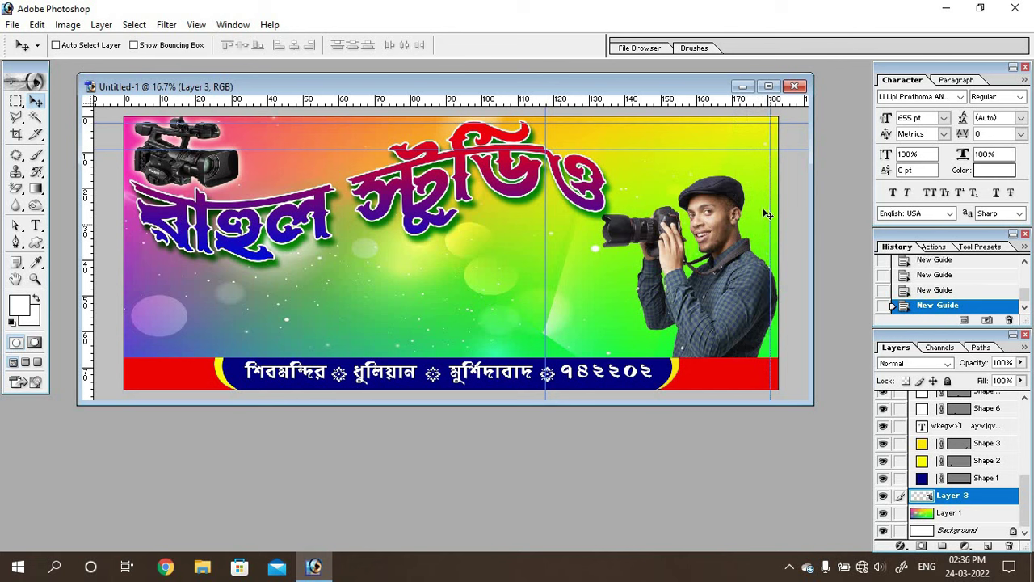
left_click(35, 279)
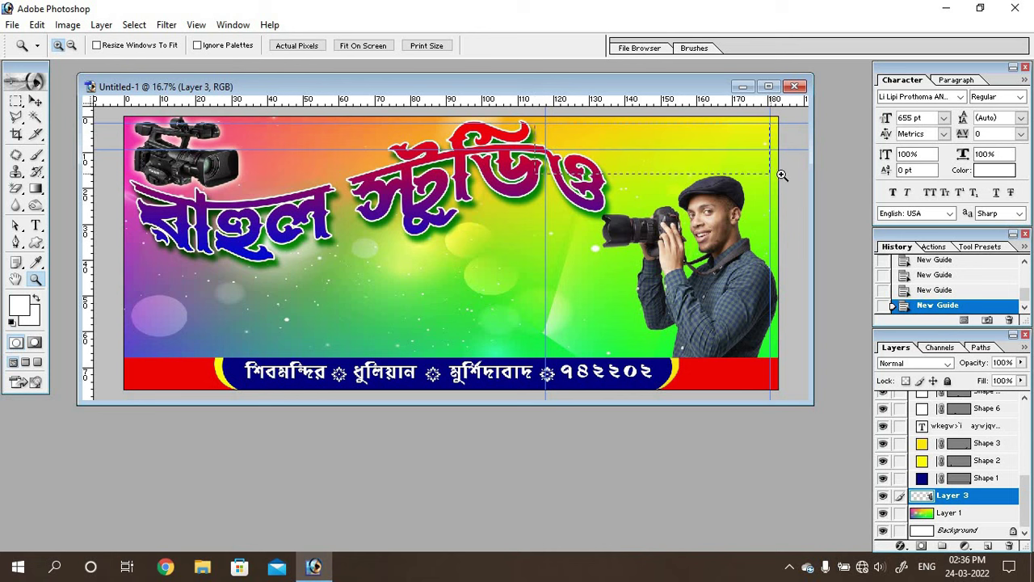
- Zoom into the top-right and draw a closed tab shape with a rounded top-left corner and slanted right edge
left_click_drag(539, 166, 782, 173)
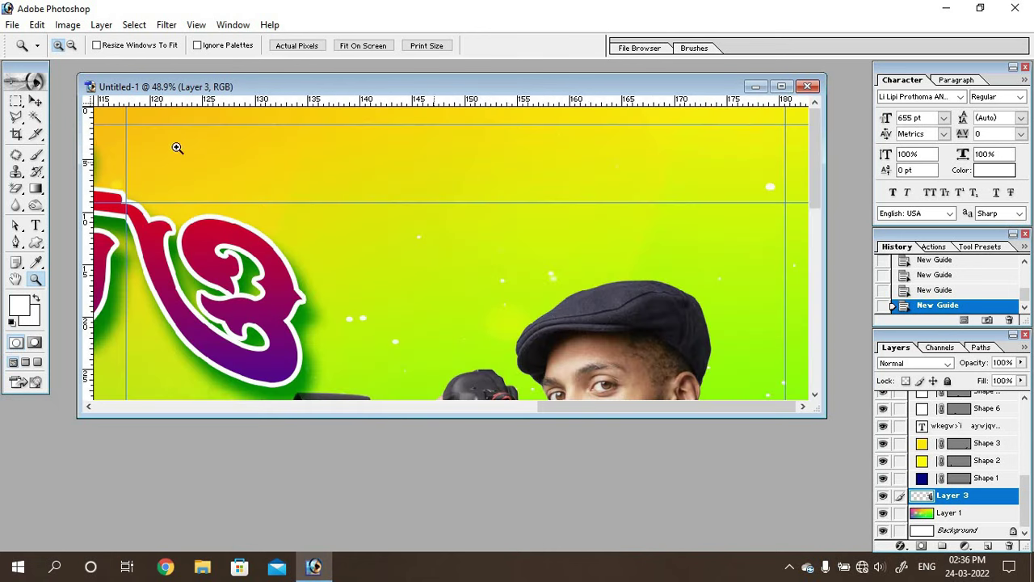
left_click(16, 242)
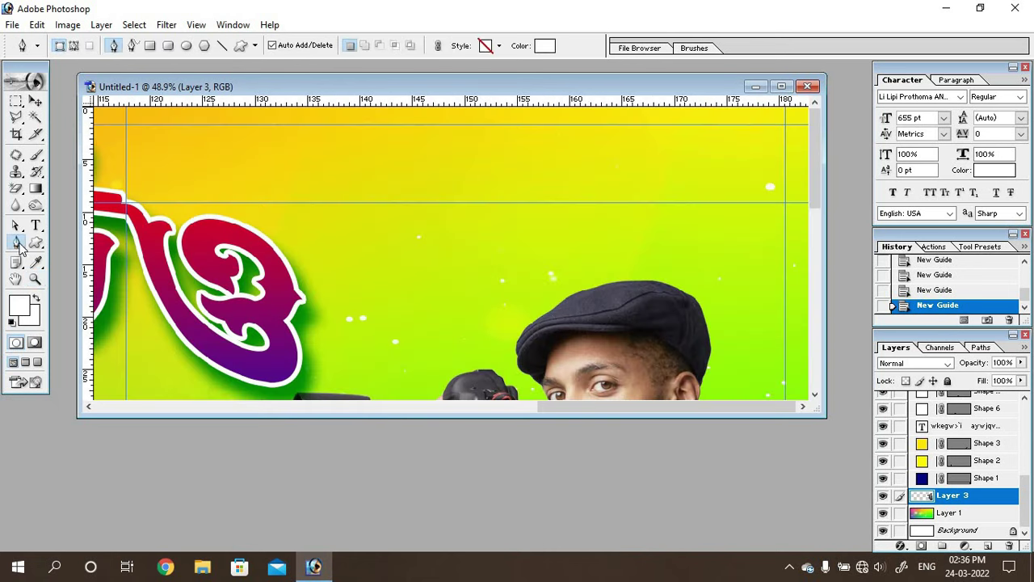
left_click(154, 126)
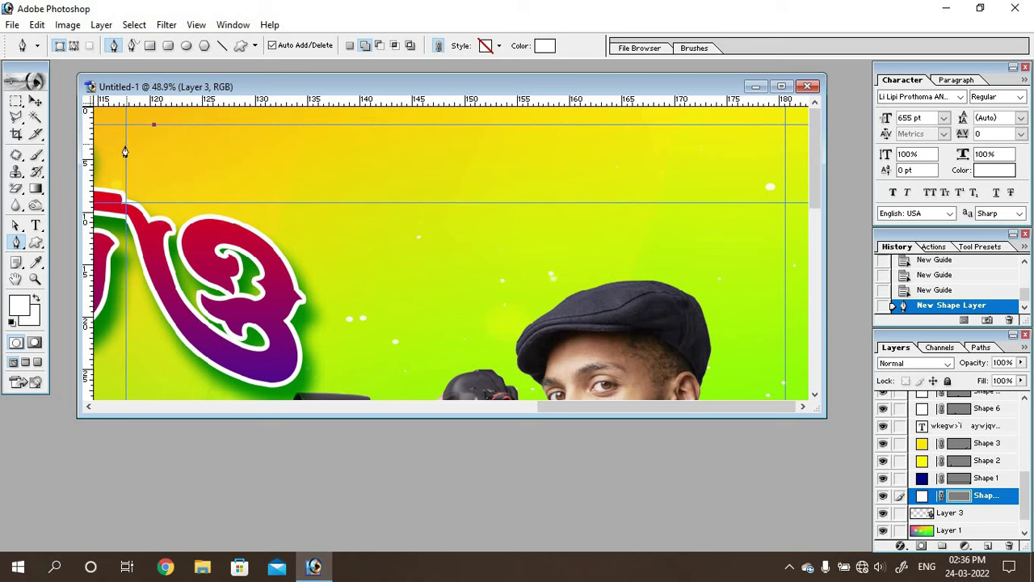
left_click_drag(126, 146, 122, 198)
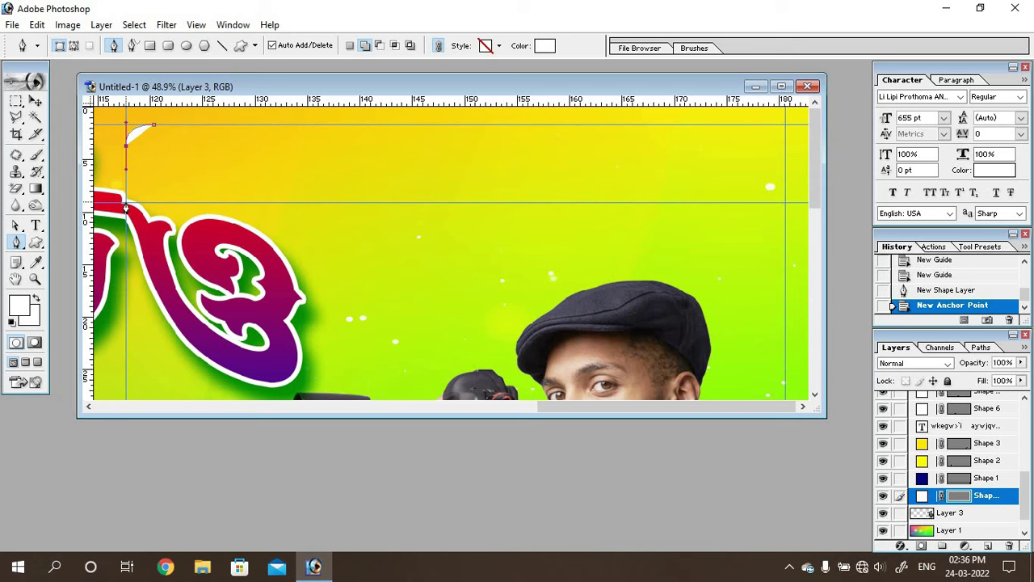
left_click(126, 202)
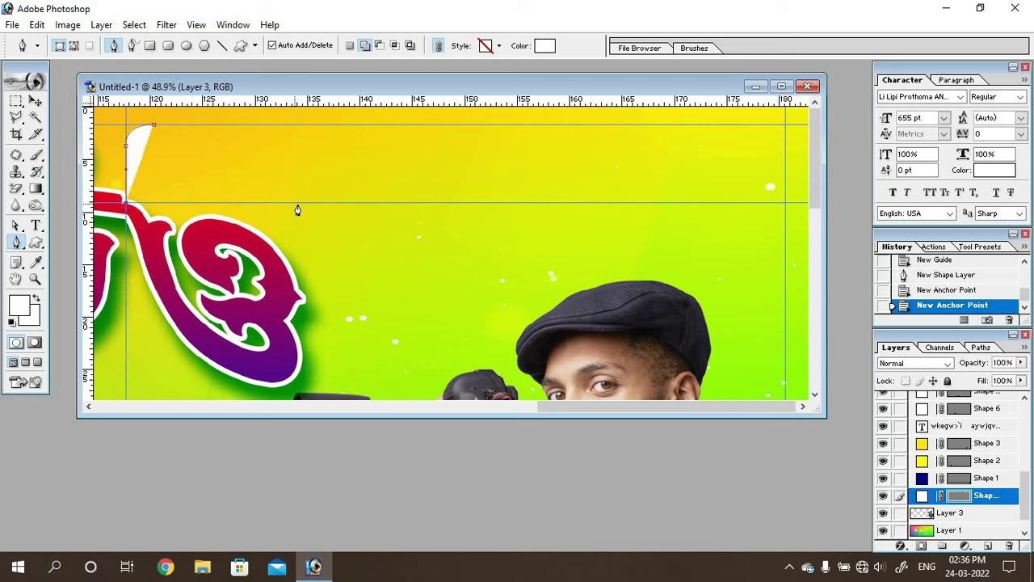
left_click(305, 202)
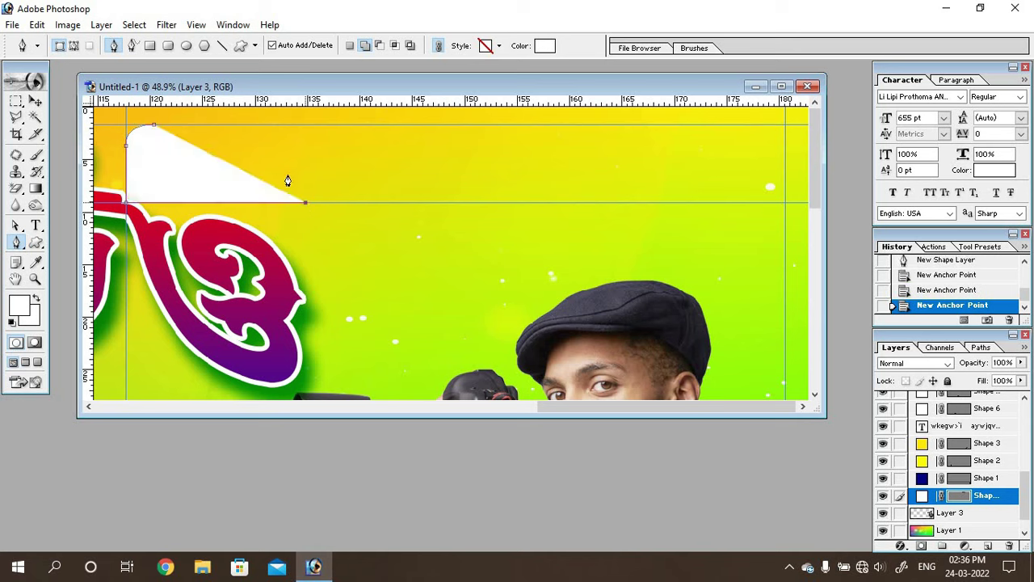
left_click(271, 126)
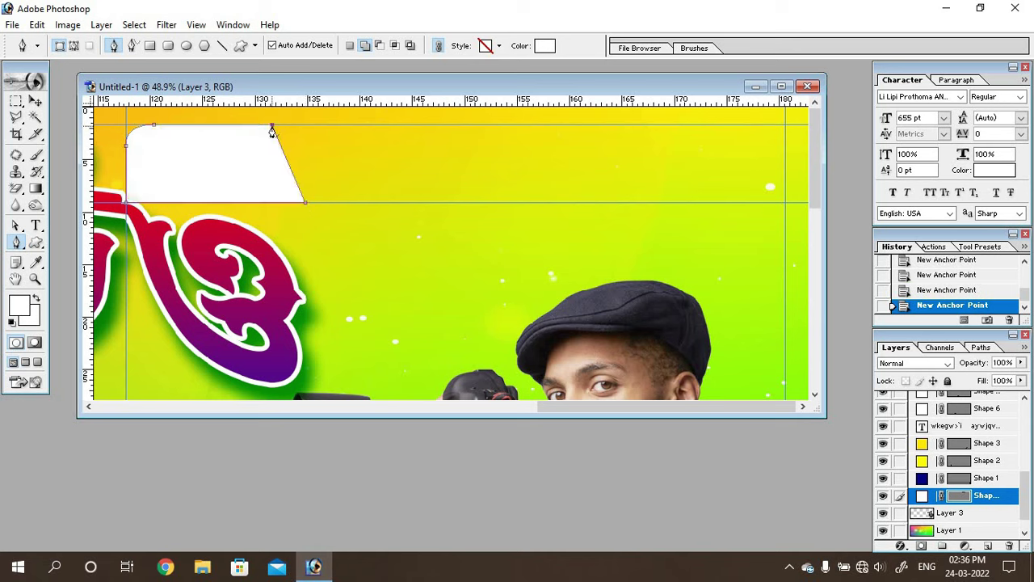
left_click(154, 127)
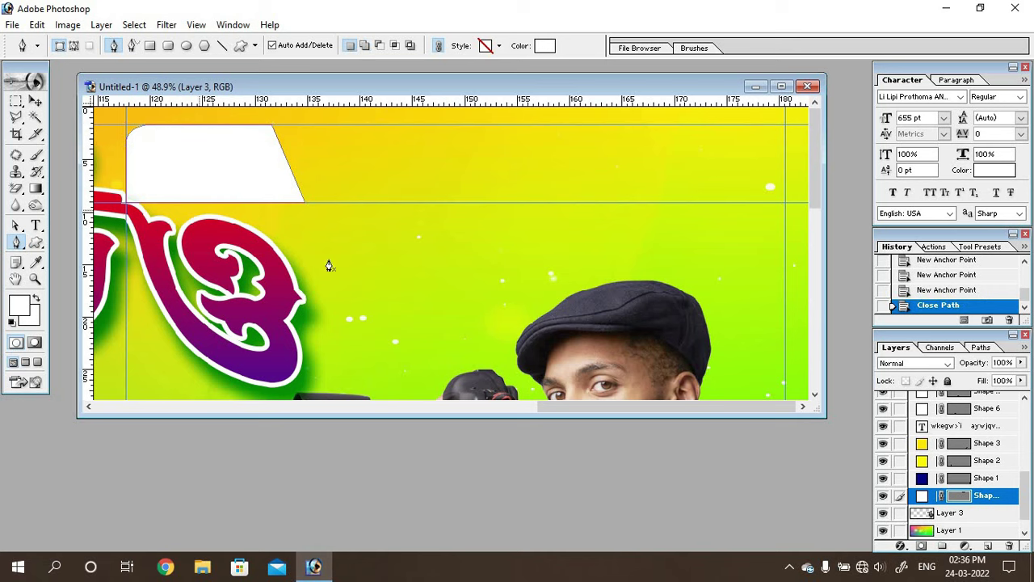
double_click(923, 496)
- Fill the tab shape with dark blue 0400B5
left_click(728, 356)
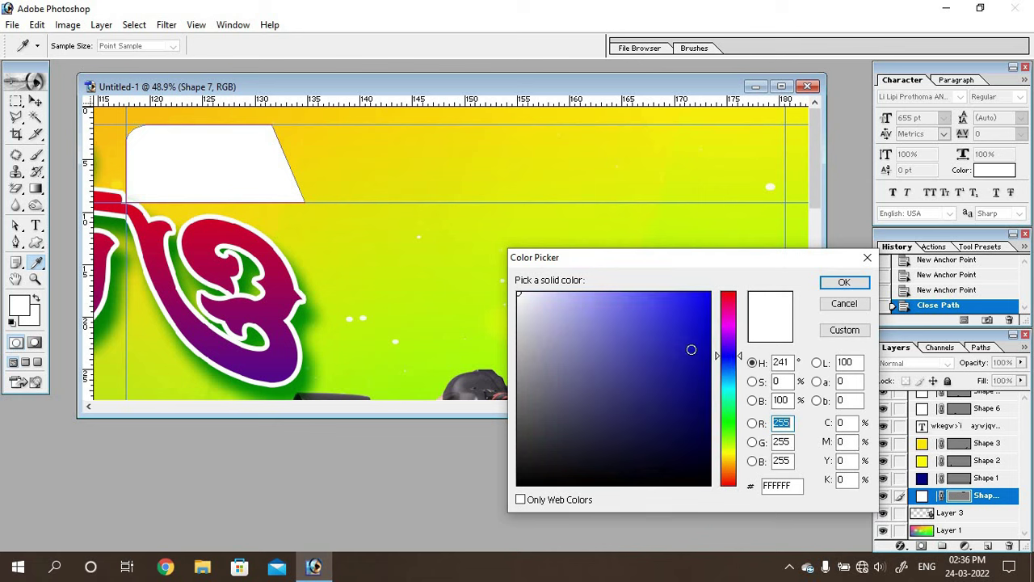
left_click_drag(691, 349, 712, 349)
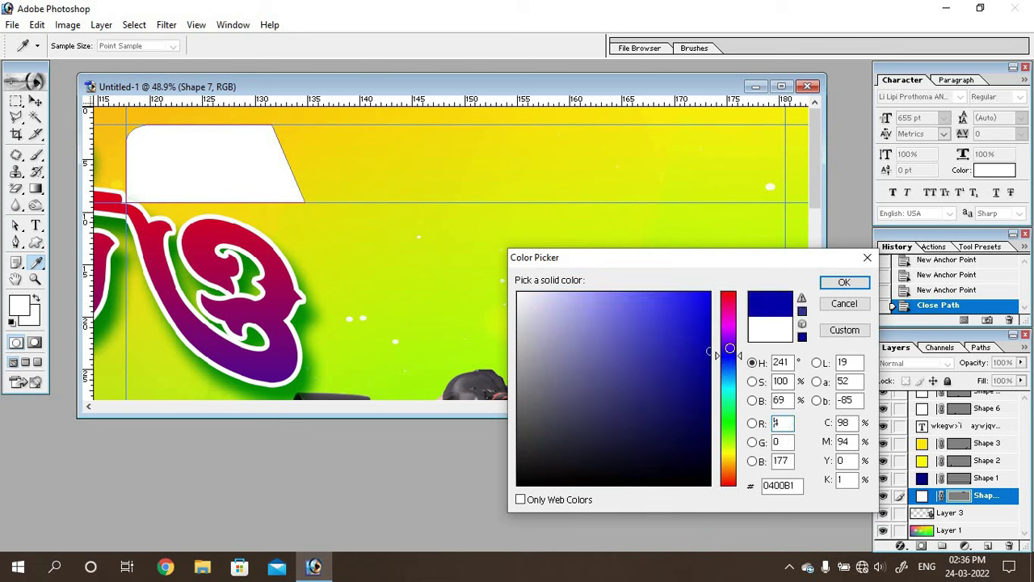
left_click(843, 287)
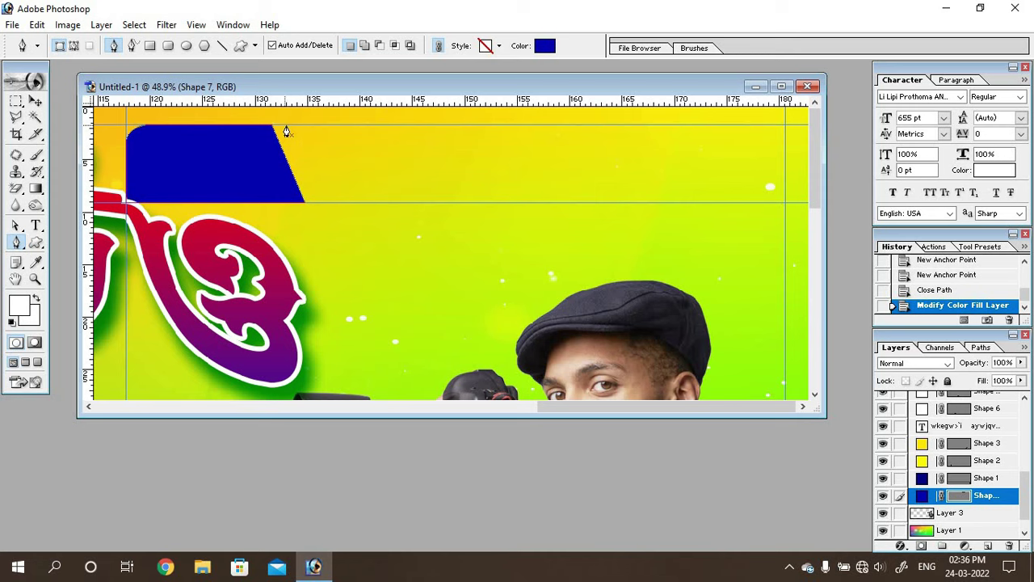
left_click(286, 126)
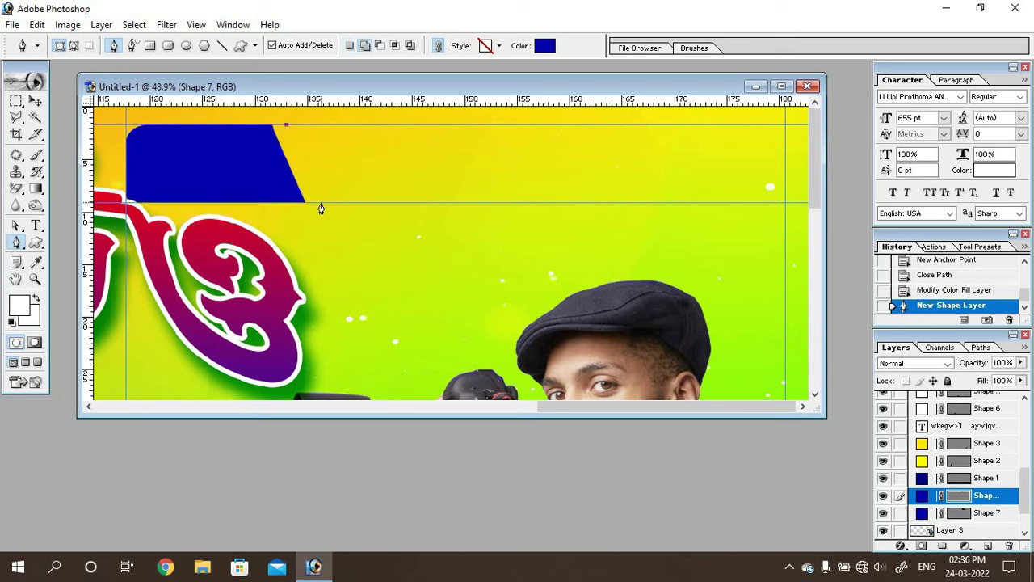
- Draw a long bar from the slanted gap to the right edge with a rounded bottom-right corner
left_click(321, 202)
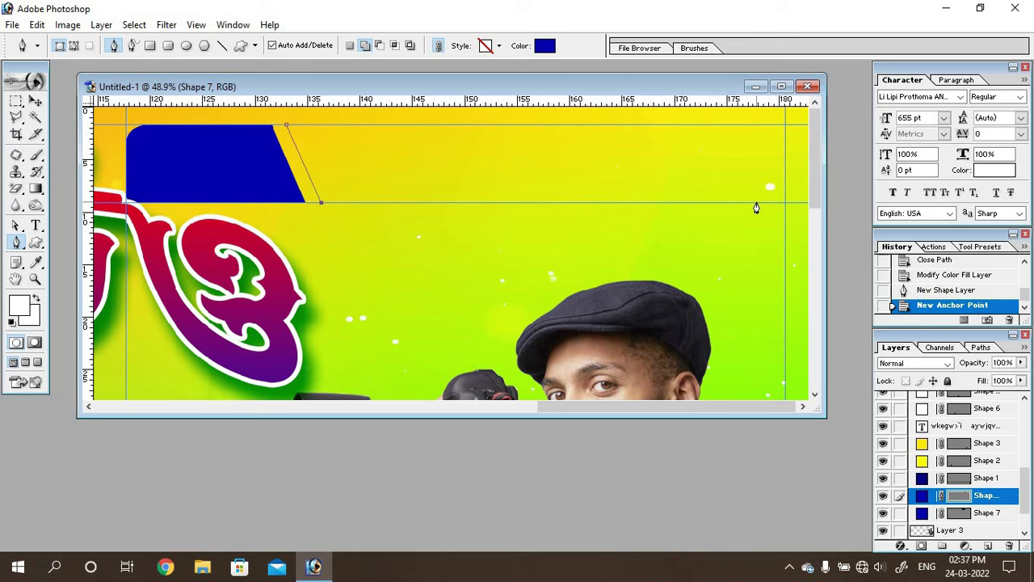
left_click(756, 202)
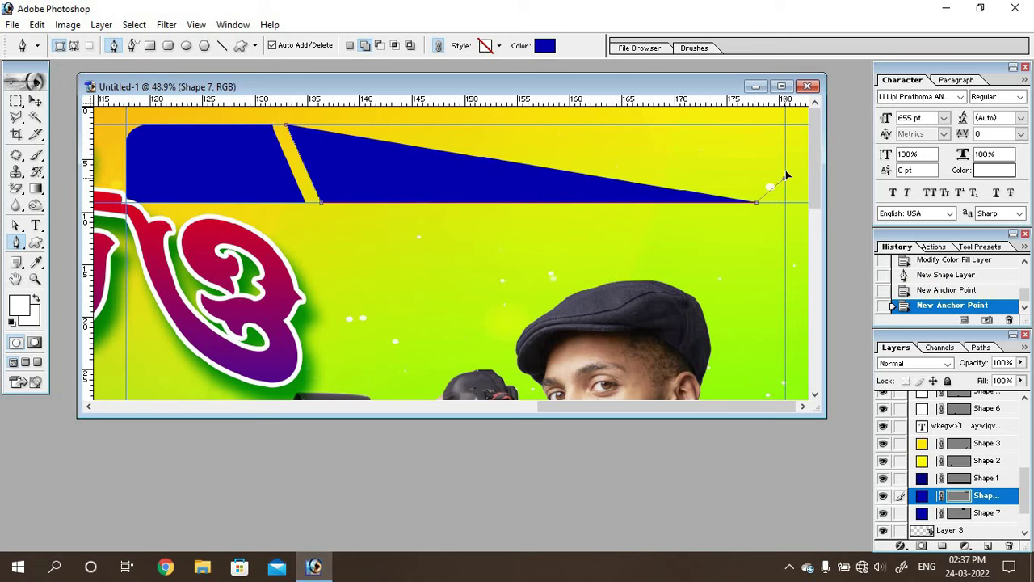
left_click_drag(786, 177, 790, 159)
left_click(785, 156)
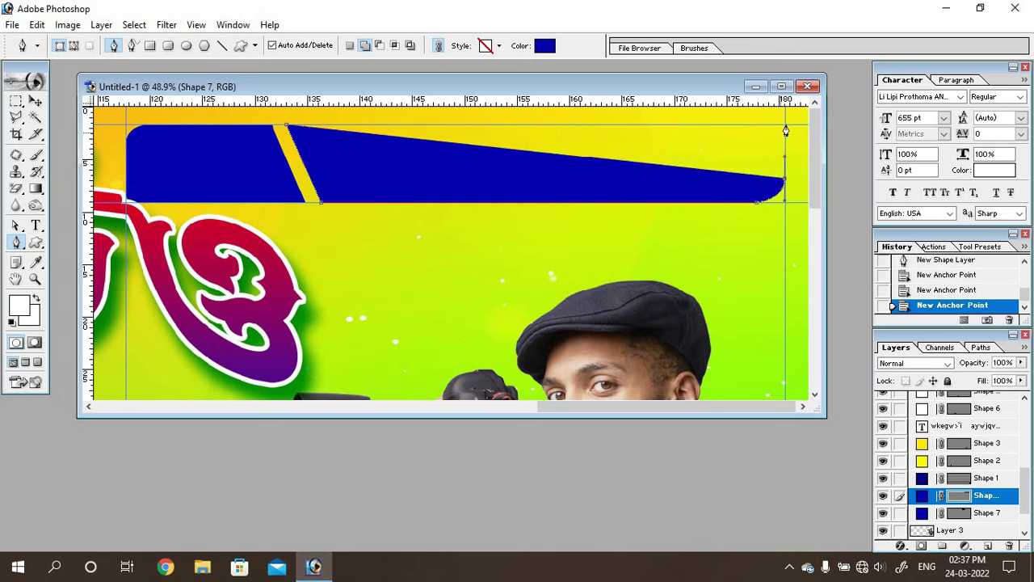
left_click(785, 125)
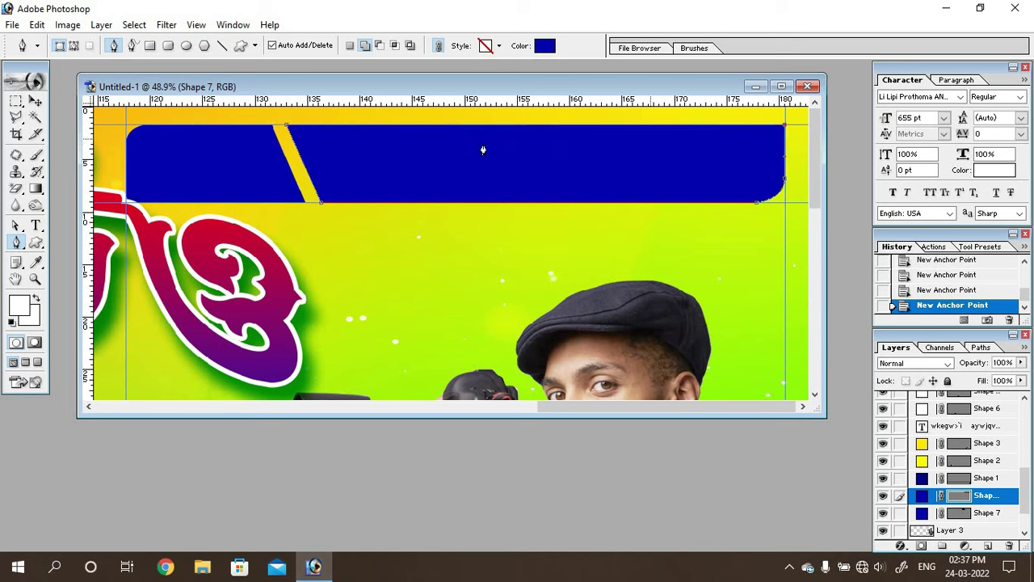
left_click(286, 131)
key("Return")
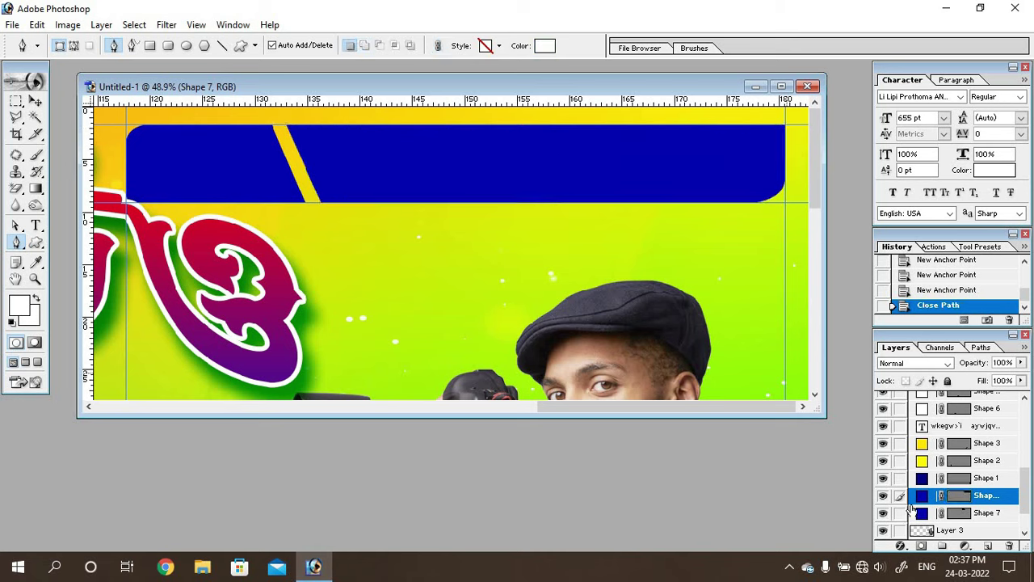
- Change the long bar's fill colour to bright red FF0000
double_click(922, 496)
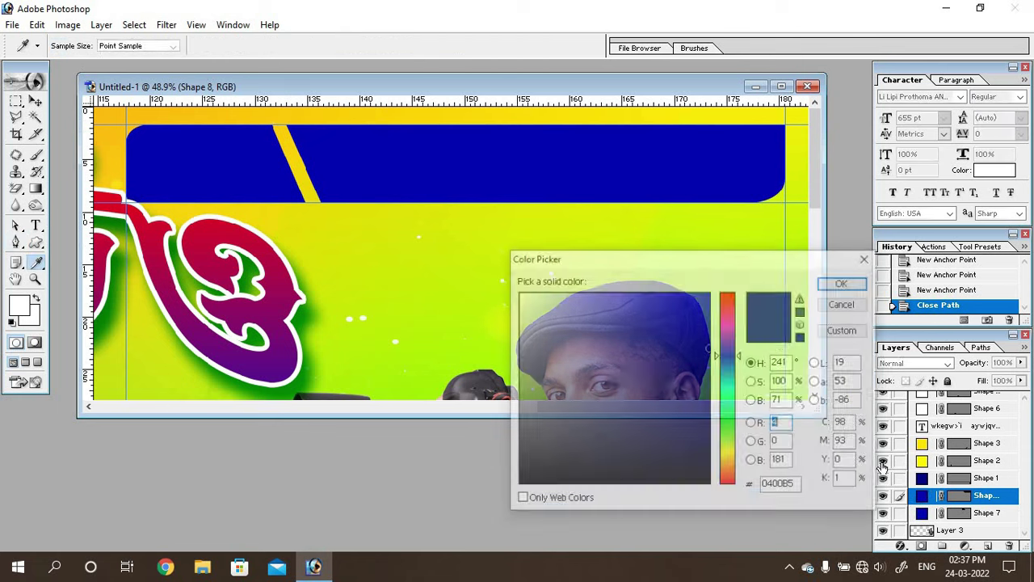
left_click_drag(734, 354, 733, 282)
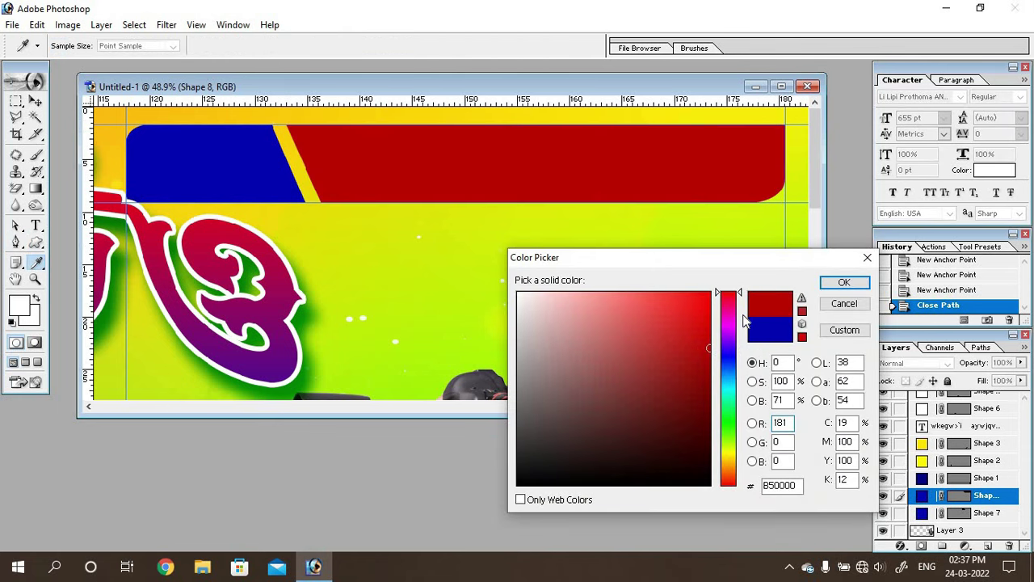
left_click(711, 292)
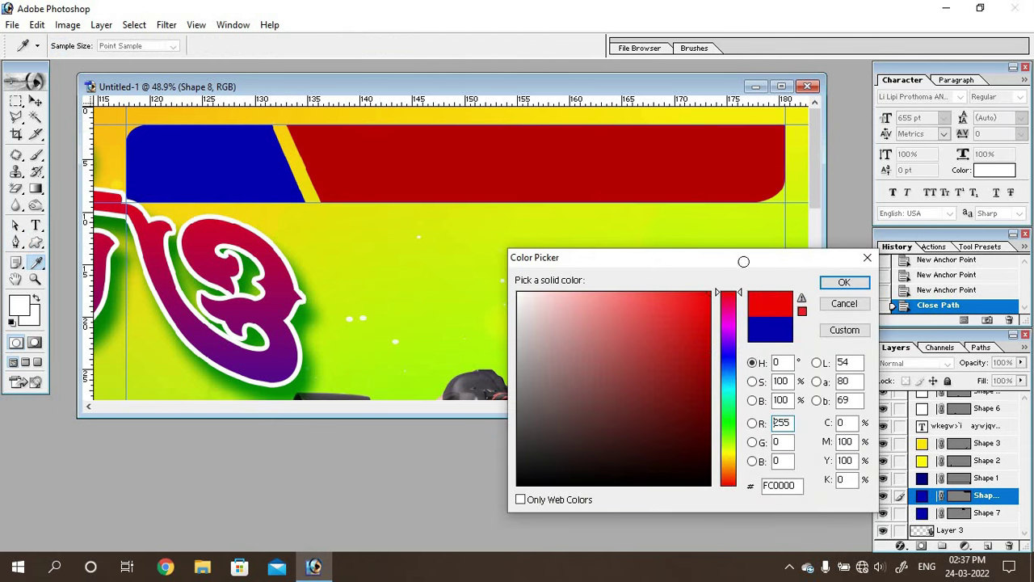
left_click(844, 282)
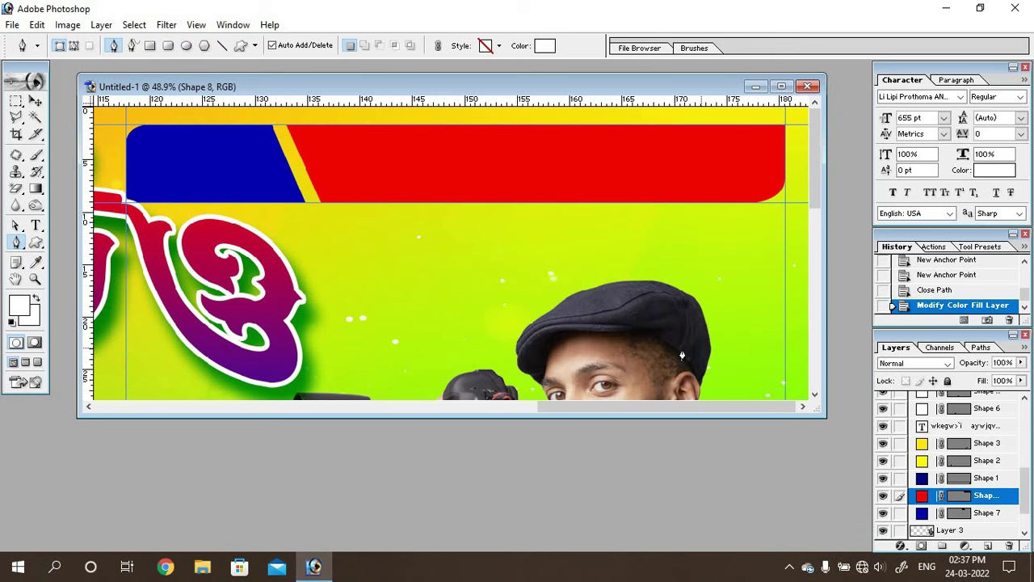
- Drag all the guides off the banner and zoom out to view the whole design
left_click(36, 101)
left_click_drag(300, 203, 287, 99)
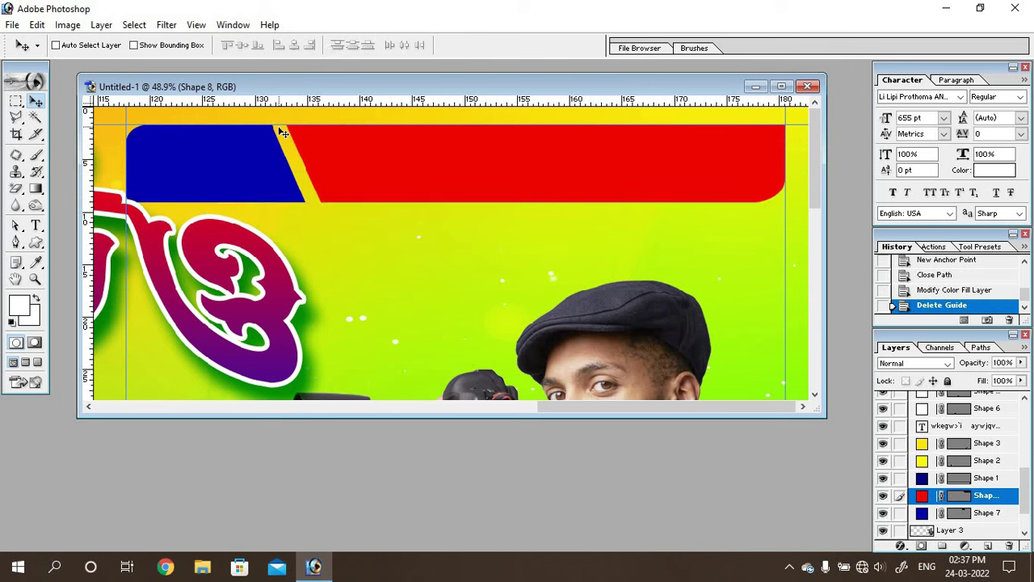
left_click_drag(280, 125, 289, 81)
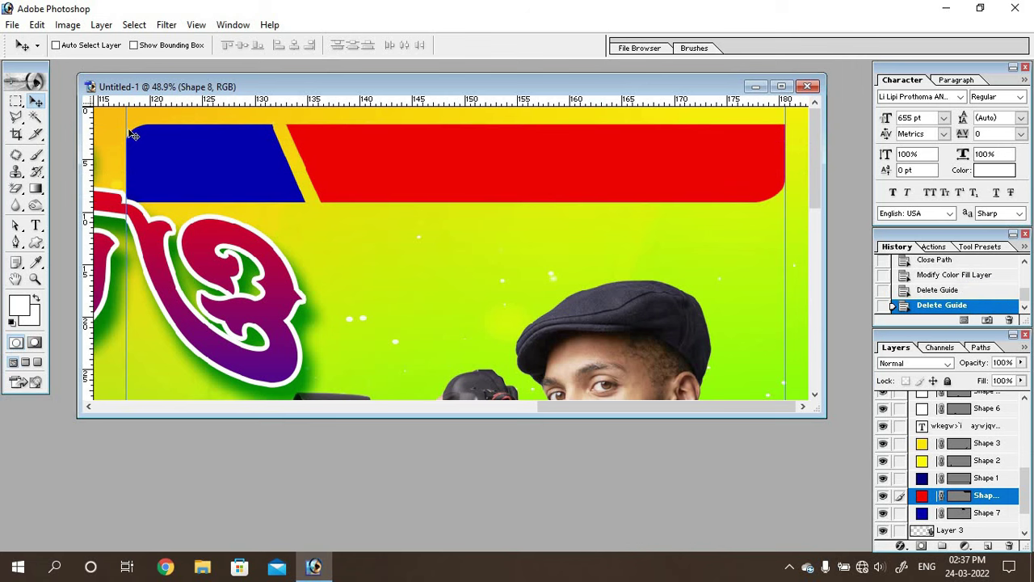
mouse_move(87, 126)
left_mouse_down()
mouse_move(109, 127)
mouse_move(85, 130)
left_mouse_up()
left_click_drag(127, 162, 85, 161)
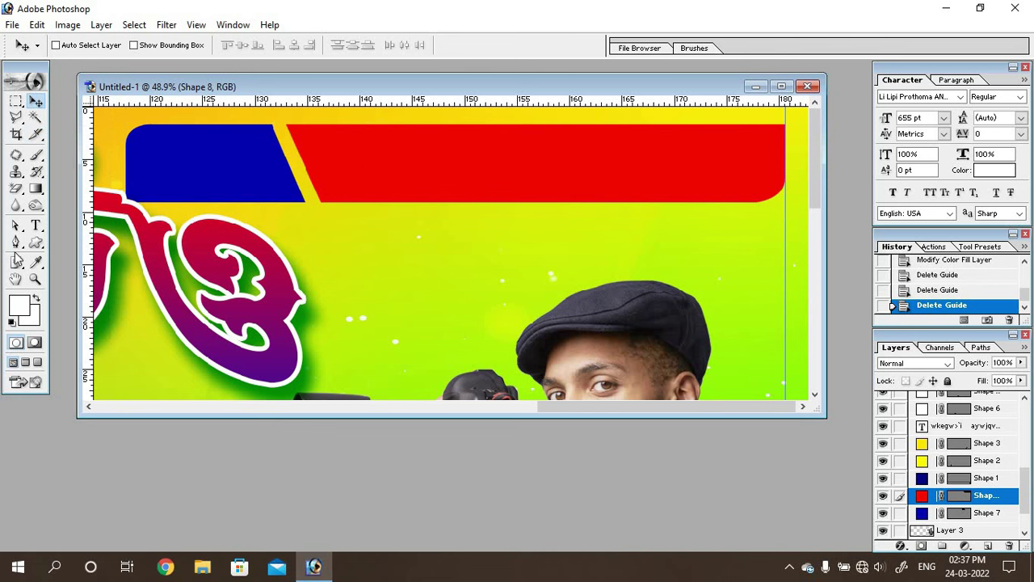
left_click_drag(309, 253, 30, 299)
key("ctrl+minus")
key("ctrl+minus")
key("ctrl+minus")
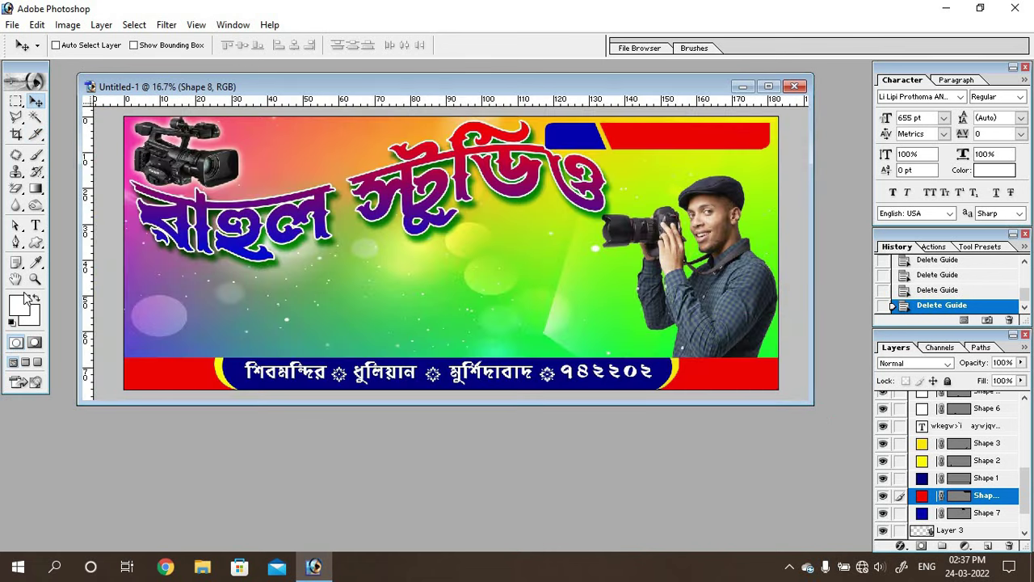
key("ctrl+minus")
key("ctrl+plus")
- Nudge the Shape 7 tag slightly to the right
left_click(926, 514)
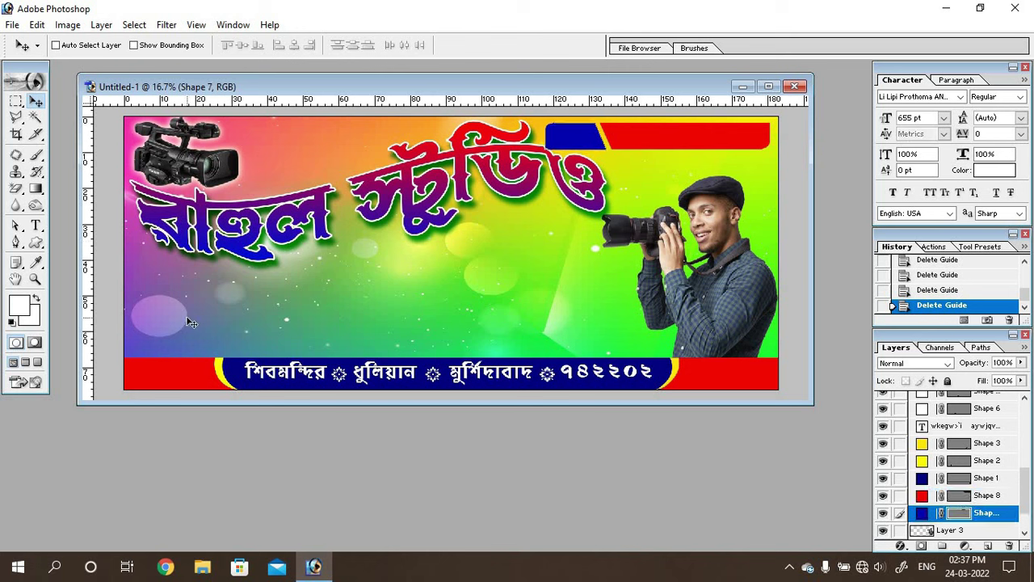
key("Right")
left_click(35, 226)
- Start a text line in Arial Bold at 150 pt for the Mob. label
left_click(394, 309)
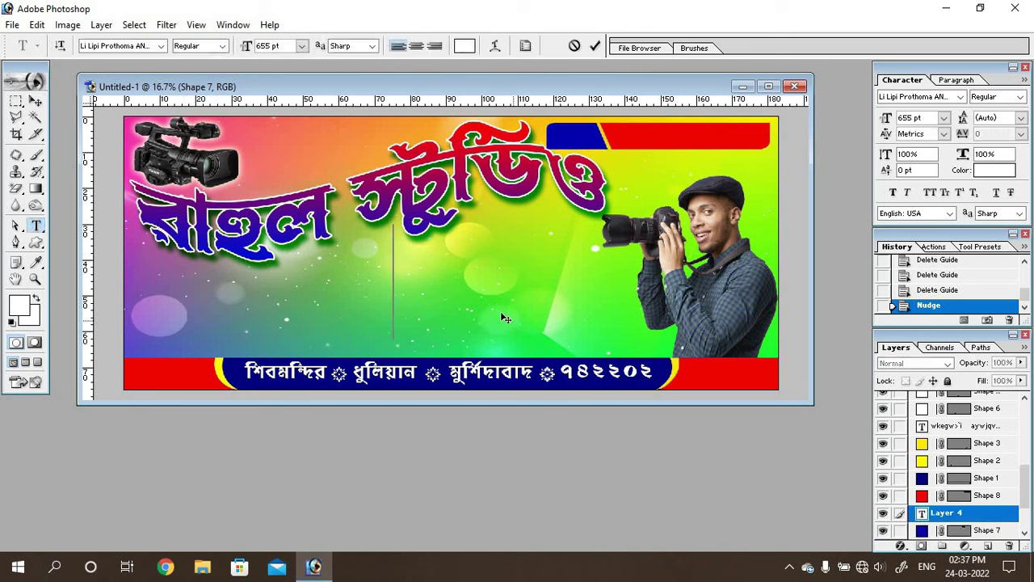
left_click(161, 46)
left_click_drag(207, 174, 209, 84)
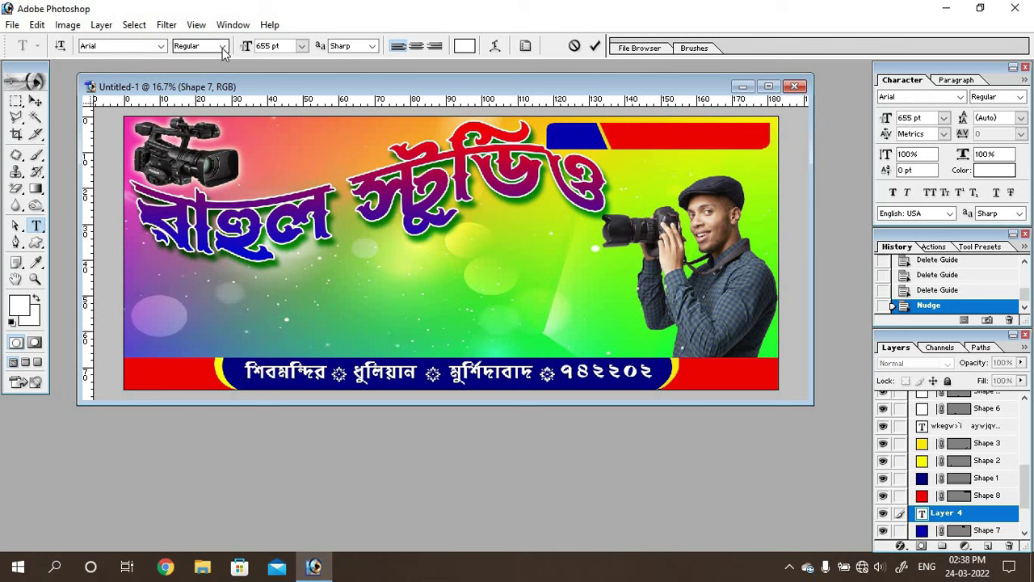
left_click(222, 46)
left_click(190, 87)
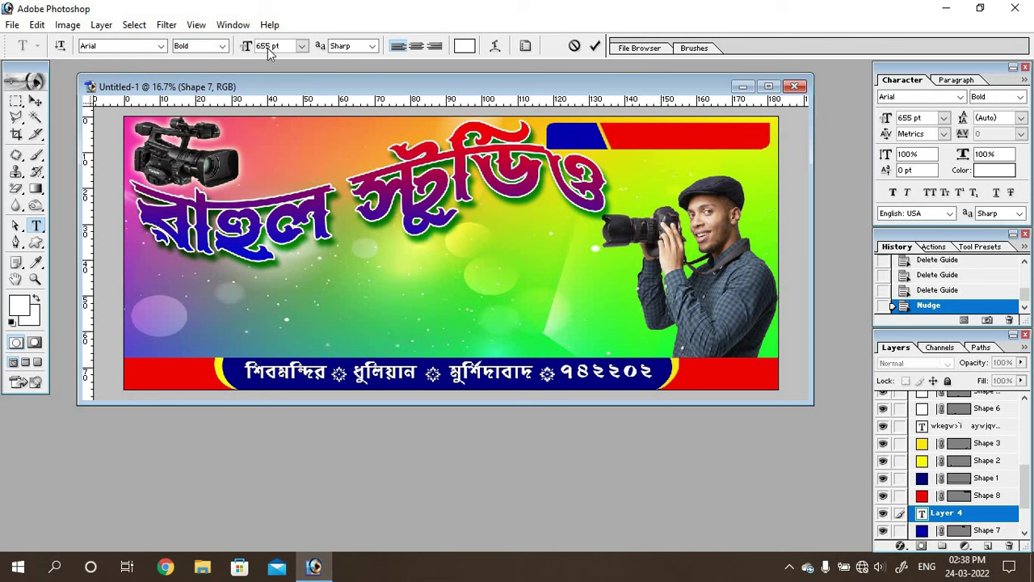
double_click(269, 46)
type("200")
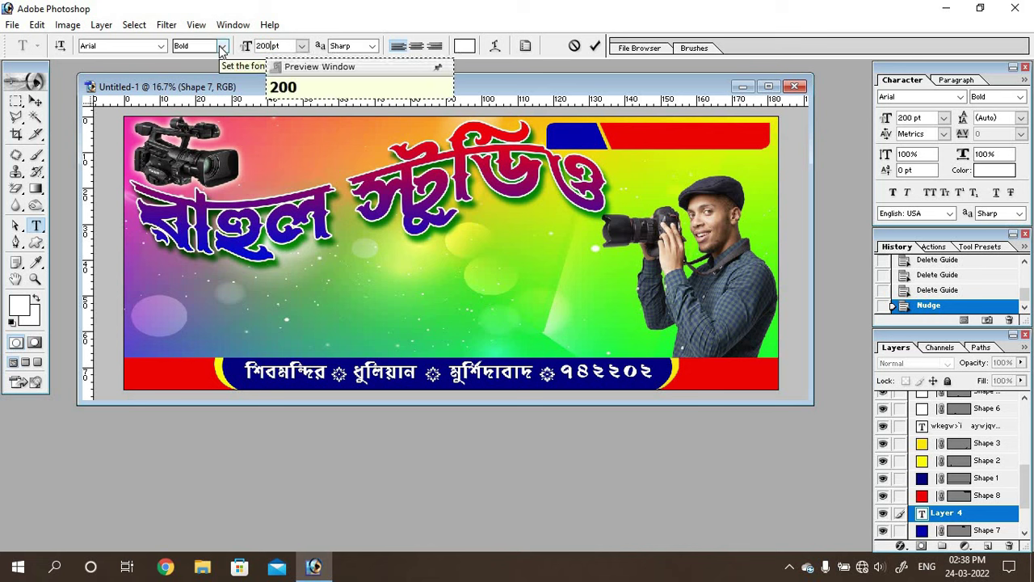
key("BackSpace")
key("BackSpace")
key("BackSpace")
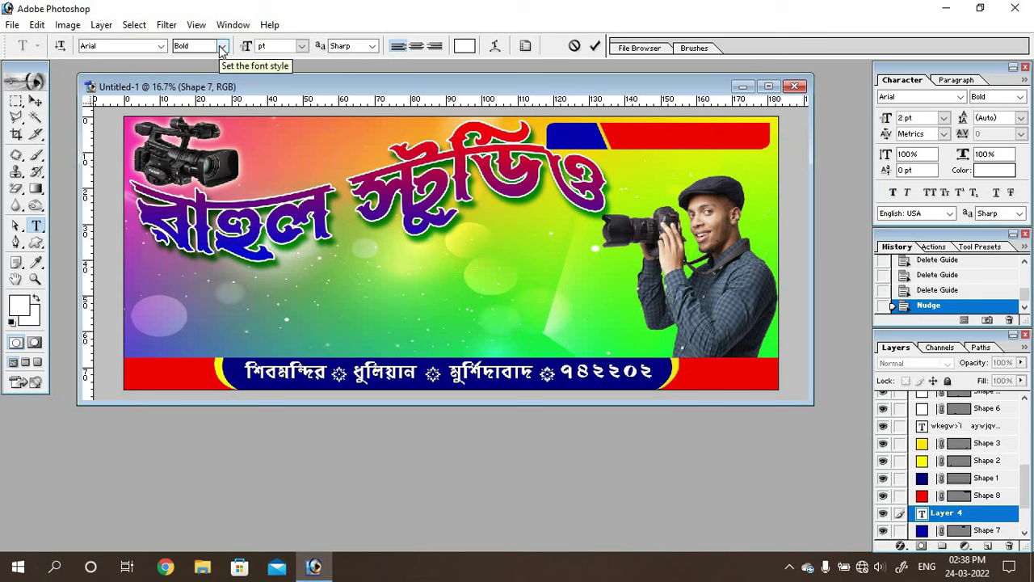
type("150 ")
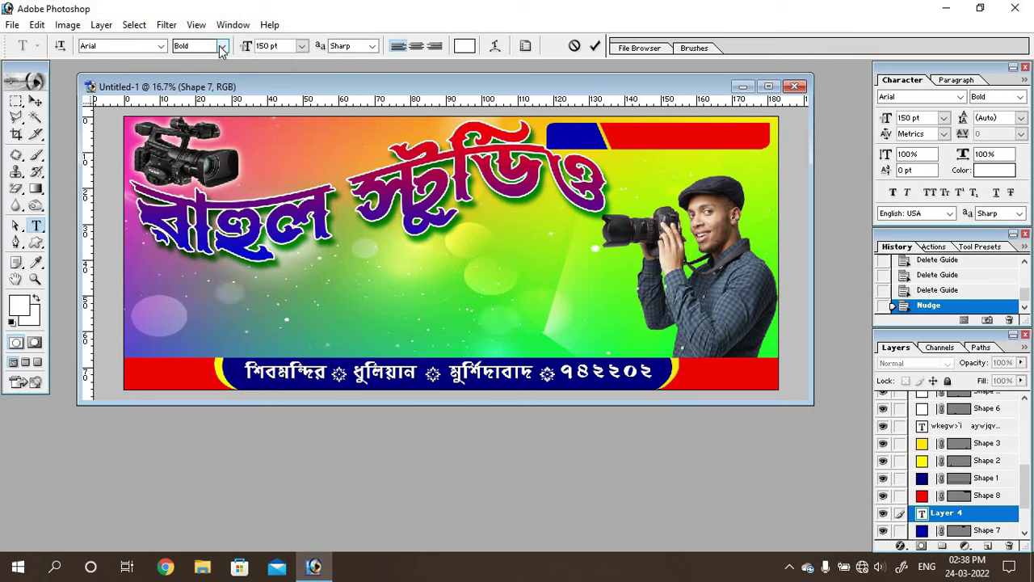
type("Mob.")
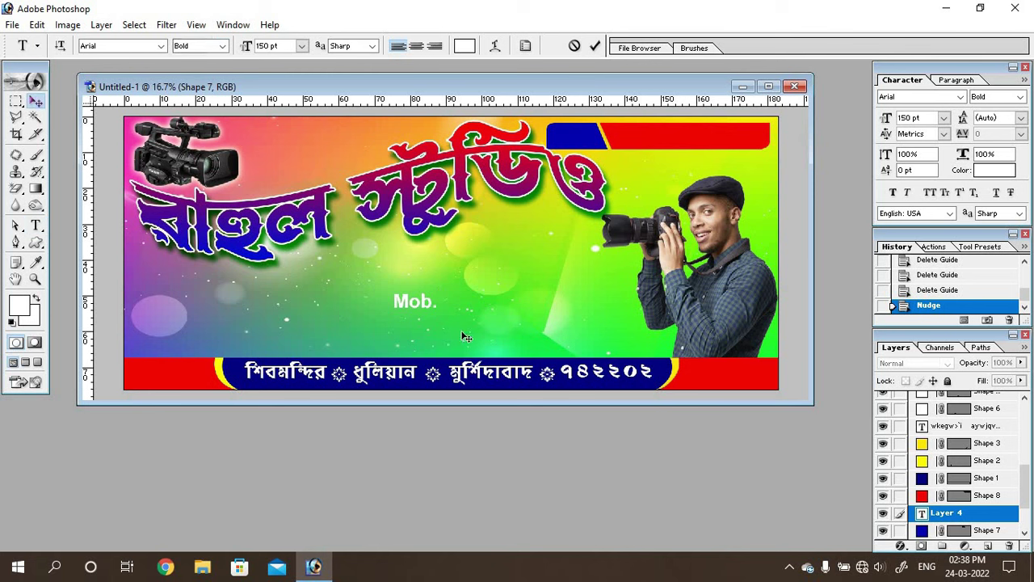
- Place the Mob. label on the blue end of the tag and enlarge it slightly
left_click(36, 100)
left_click_drag(420, 311, 553, 259)
left_click_drag(599, 156, 574, 142)
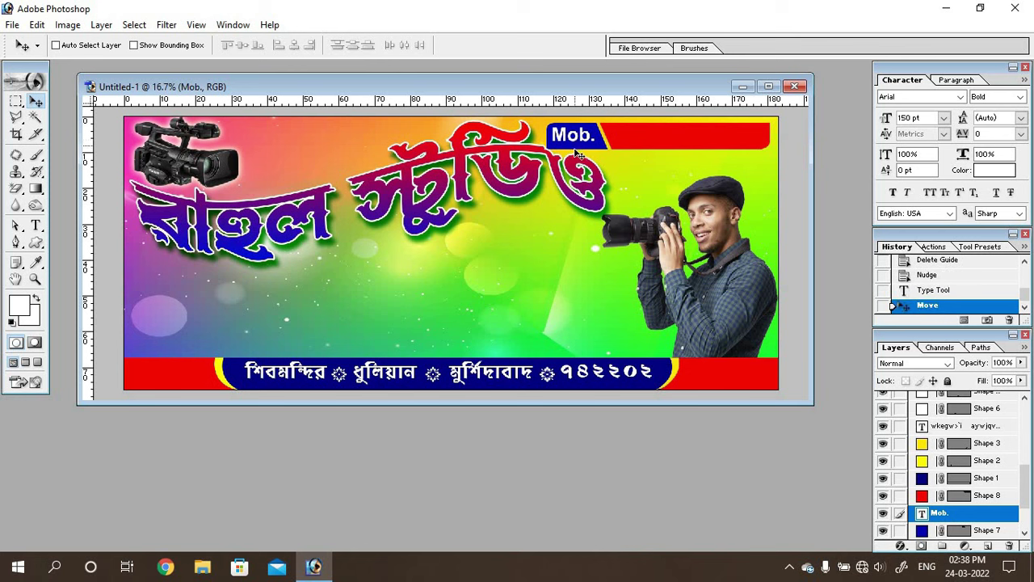
key("ctrl+t")
left_click_drag(600, 143, 602, 146)
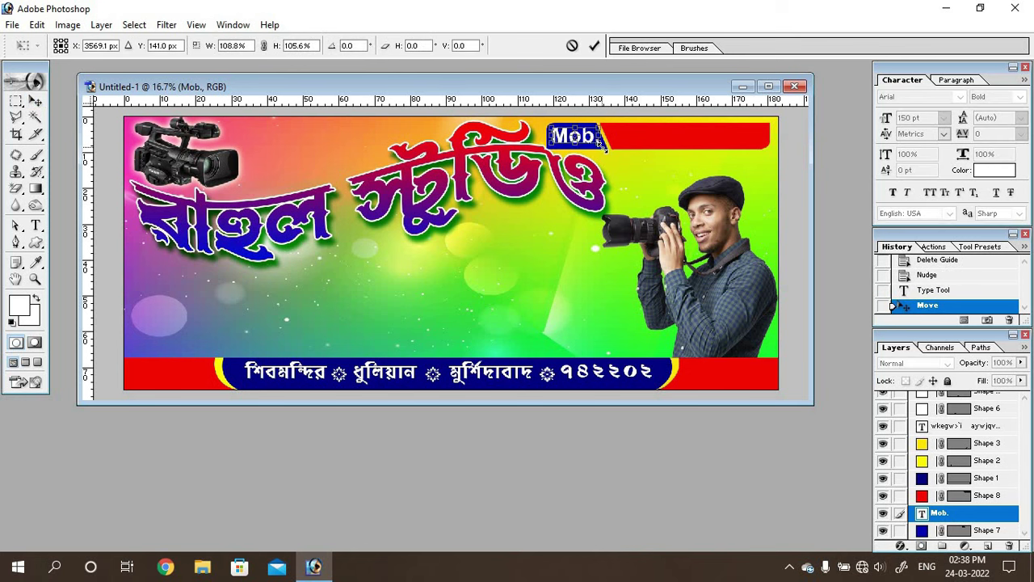
key("Return")
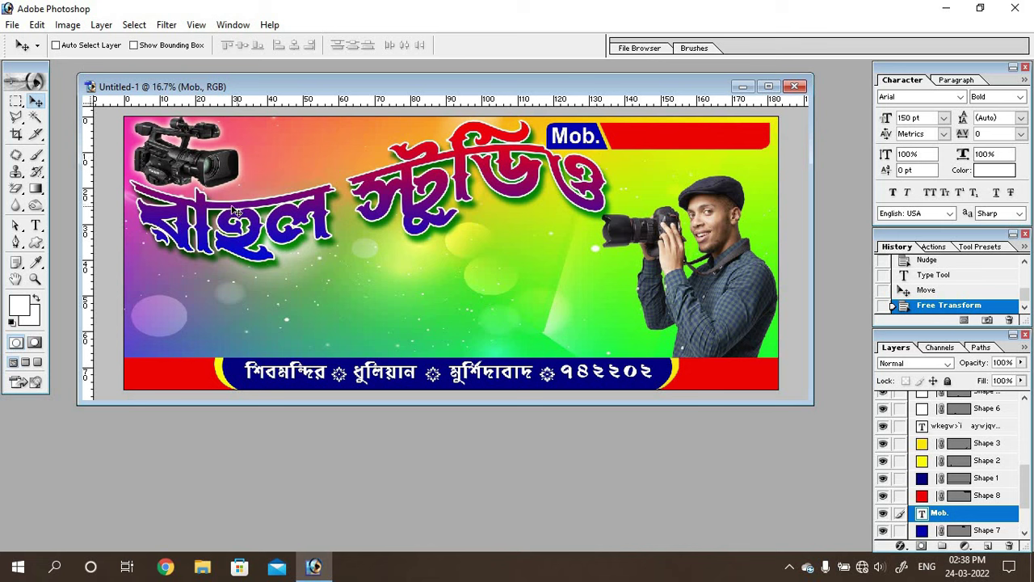
left_click(36, 227)
- Type the mobile number and place it on the red bar after Mob
left_click(370, 303)
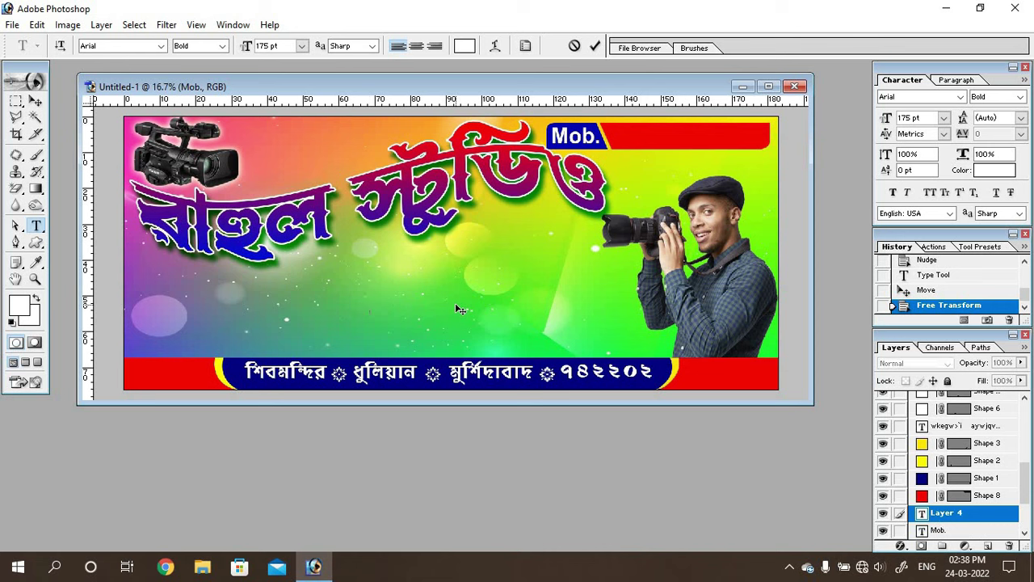
type("+")
type("9876543")
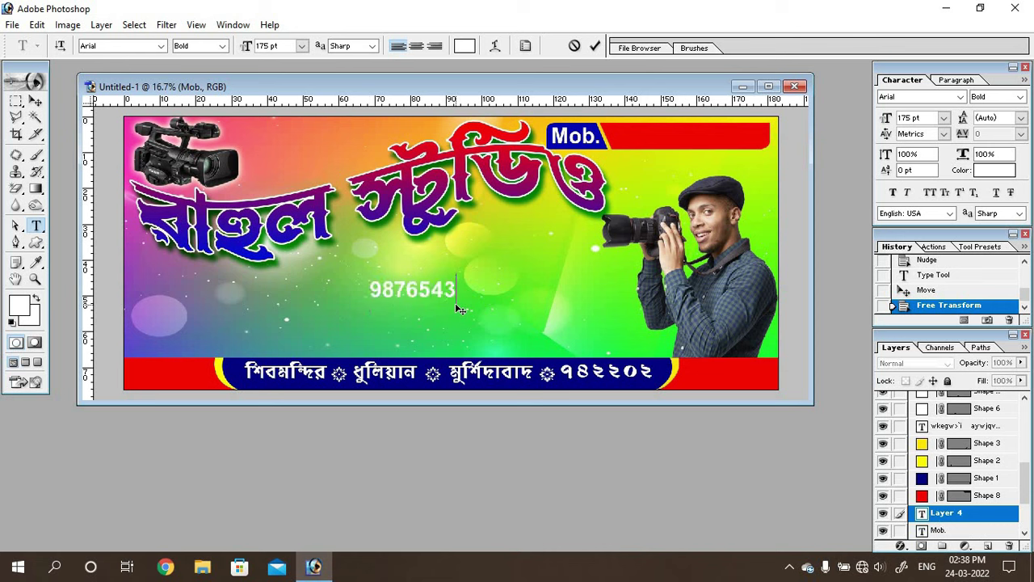
type("210")
left_click(36, 100)
mouse_move(410, 297)
left_mouse_down()
mouse_move(644, 156)
mouse_move(644, 168)
left_mouse_up()
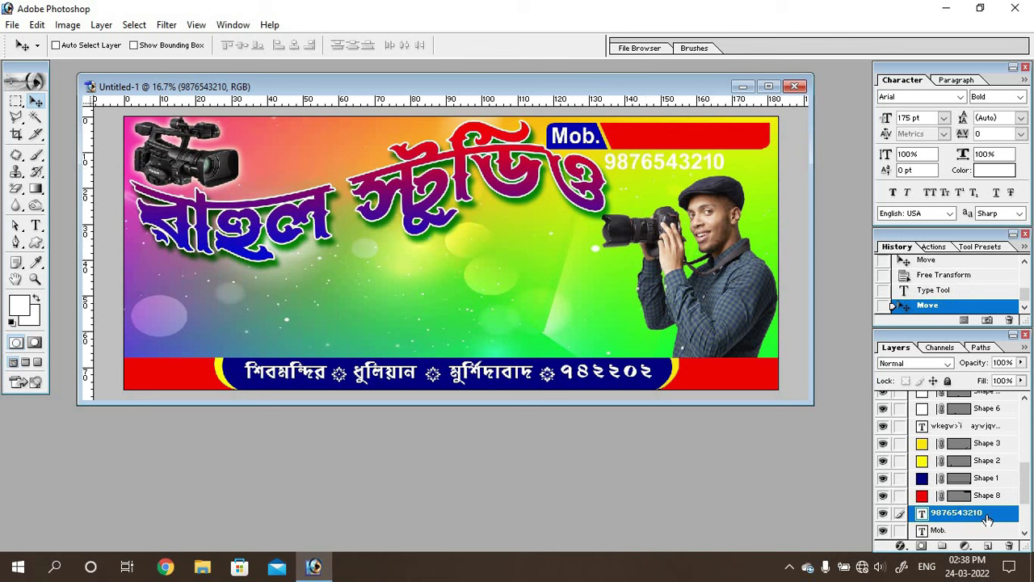
- Bring the number's layer to the front and browse the PNG Photo folder
left_click_drag(987, 518, 994, 404)
key("ctrl+bracketright")
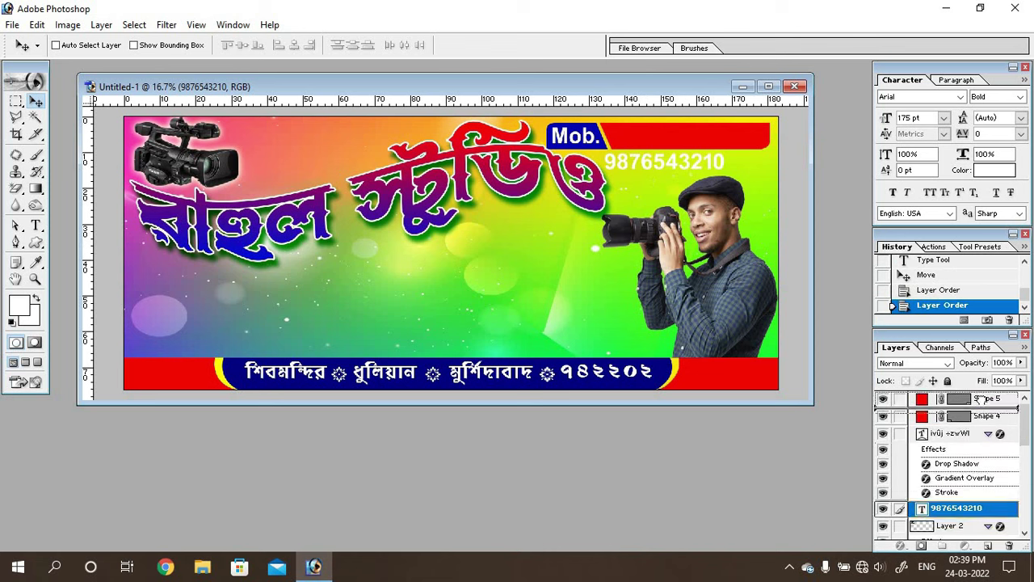
key("ctrl+bracketright")
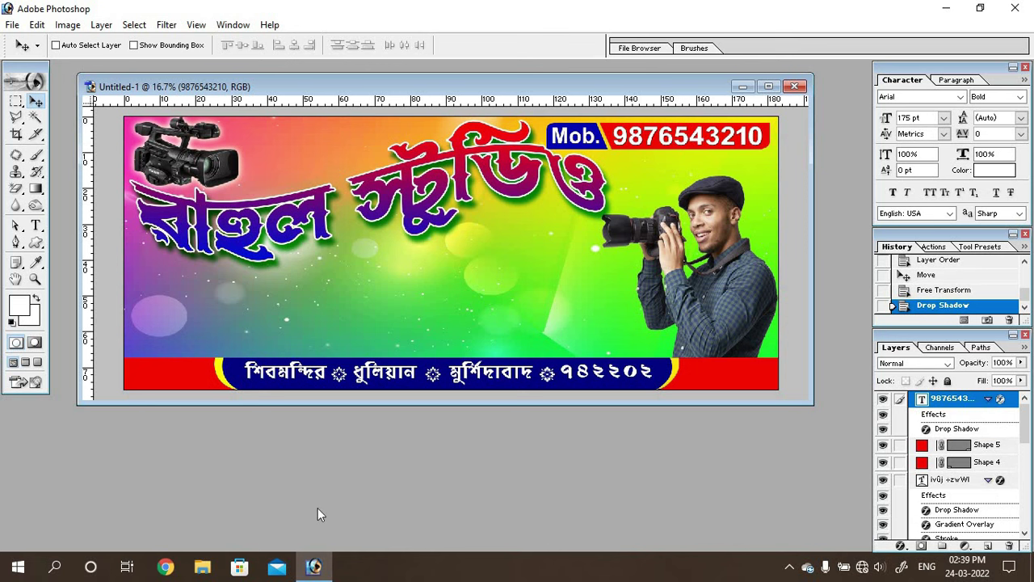
key("ctrl+o")
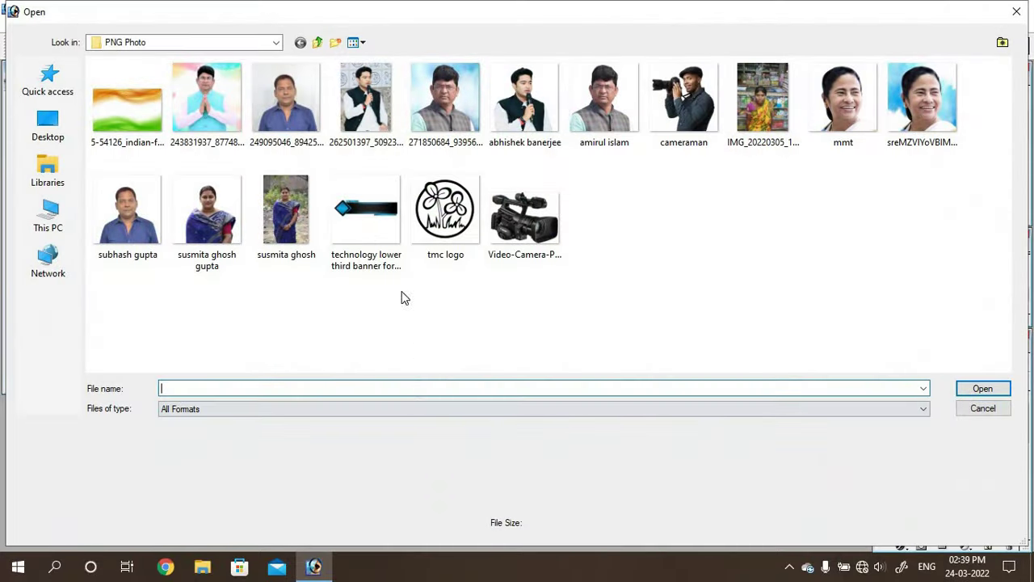
- Import the technology lower third banner PNG into Untitled-1 and close its document
left_click(364, 229)
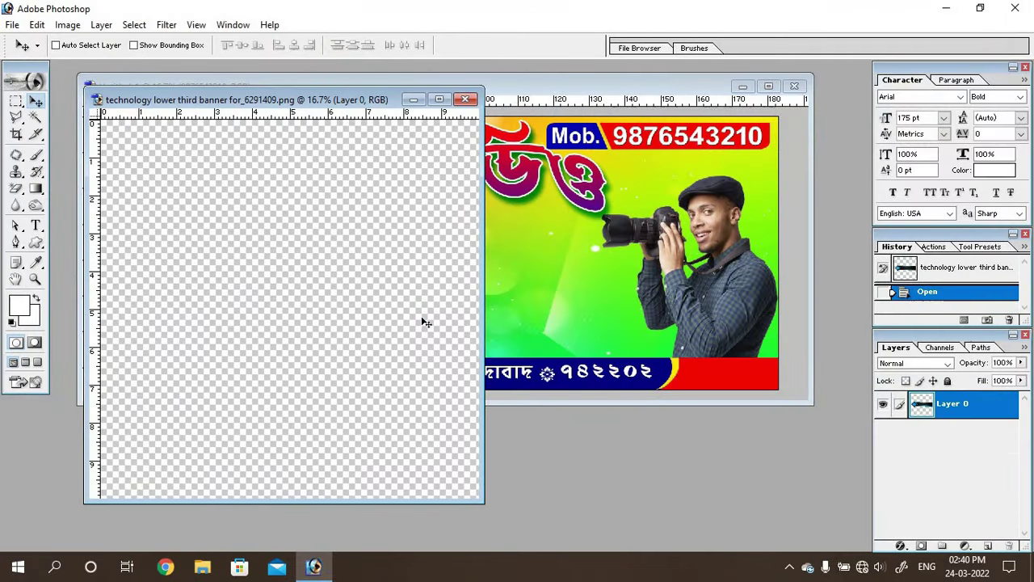
mouse_move(323, 316)
left_mouse_down()
mouse_move(553, 292)
mouse_move(514, 273)
left_mouse_up()
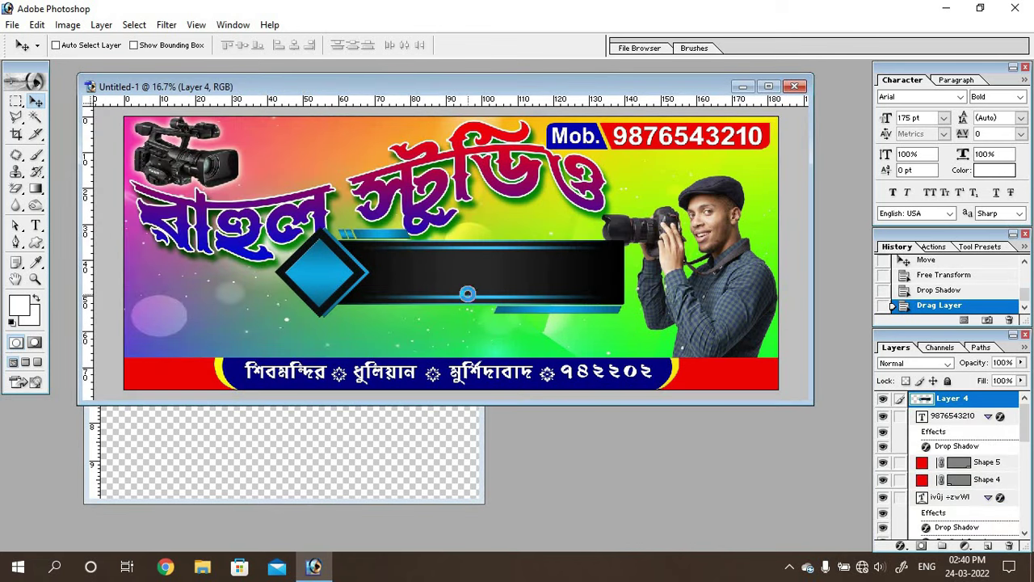
left_click(388, 459)
left_click(465, 98)
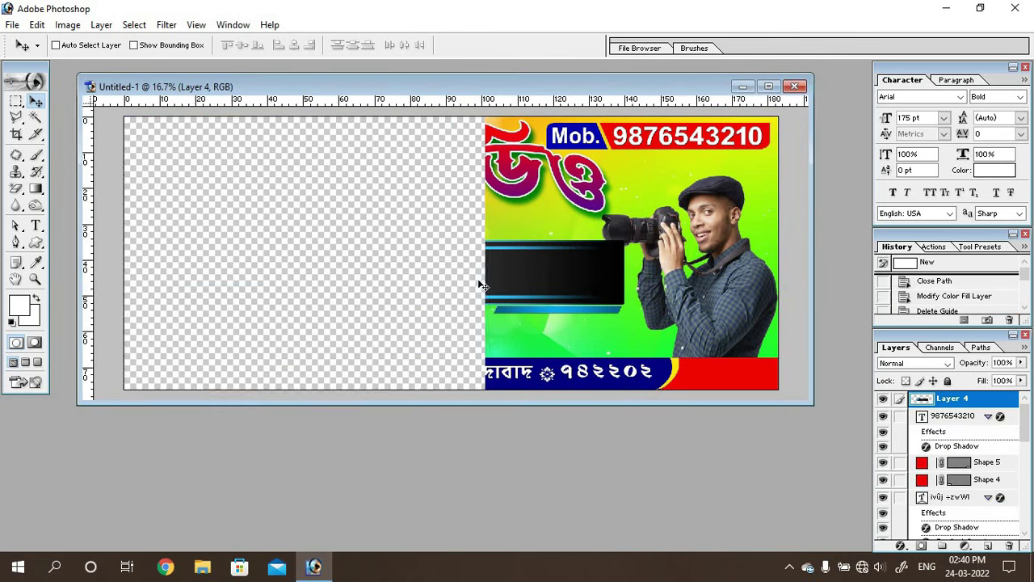
- Shrink the name bar to about 52%, centre it below the title and make it slightly shorter
left_click_drag(531, 284, 503, 301)
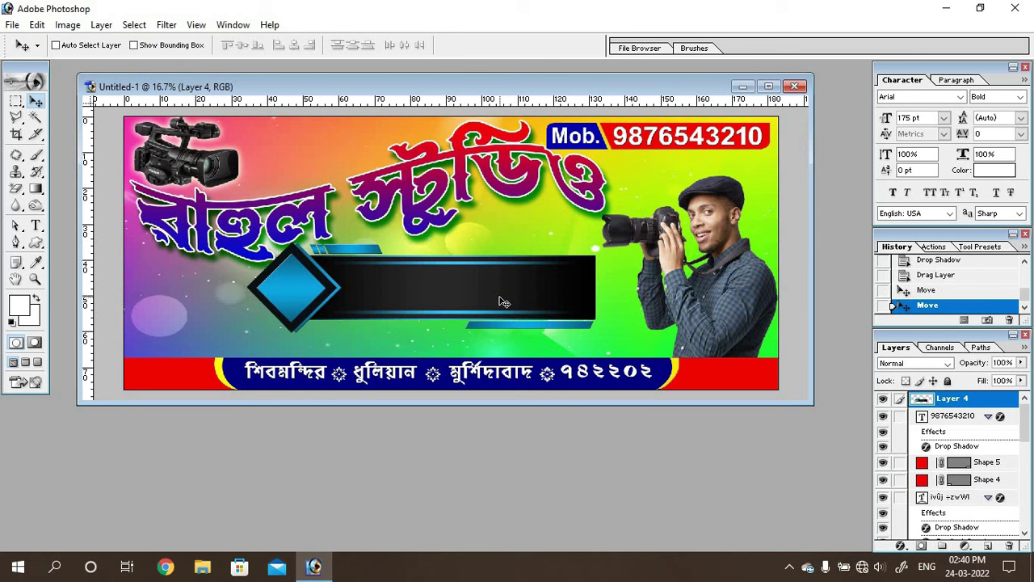
key("ctrl+t")
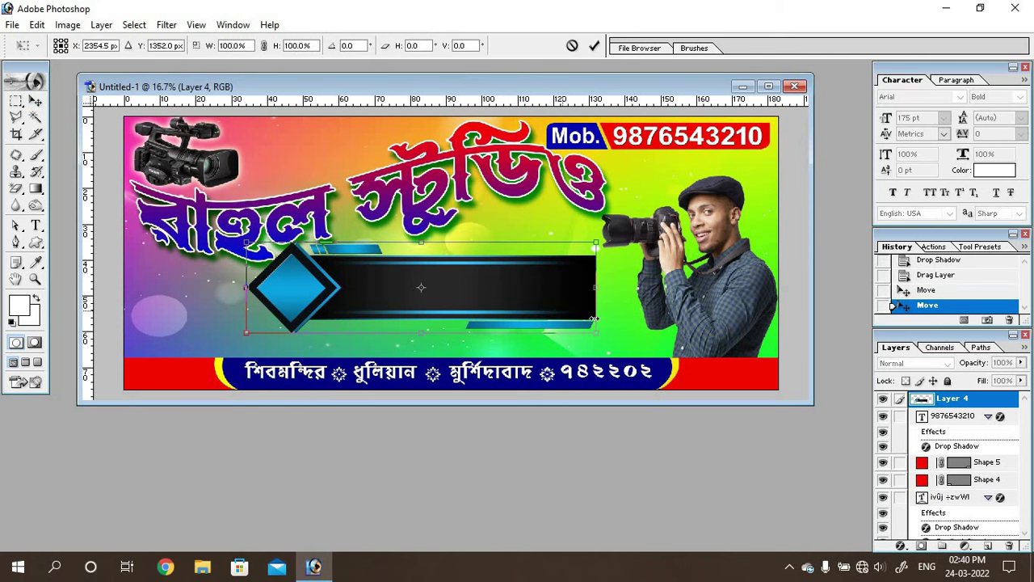
left_click_drag(580, 325, 429, 275)
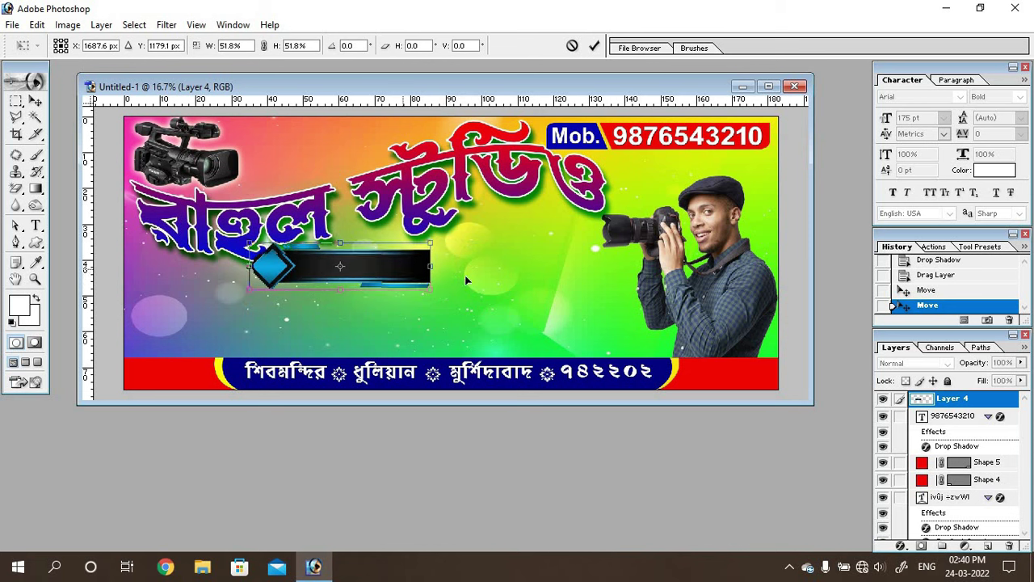
left_click_drag(403, 273, 492, 268)
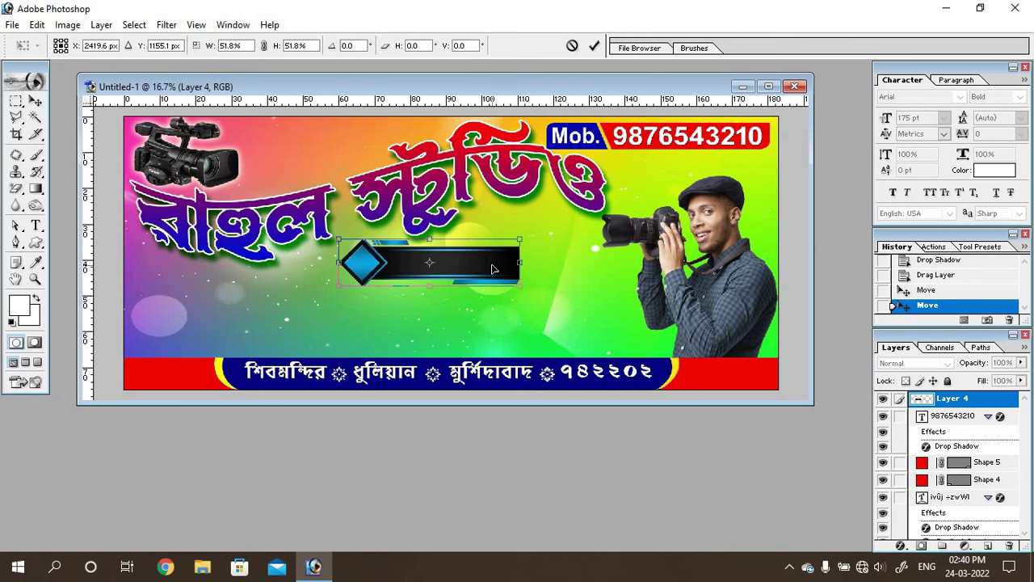
key("Return")
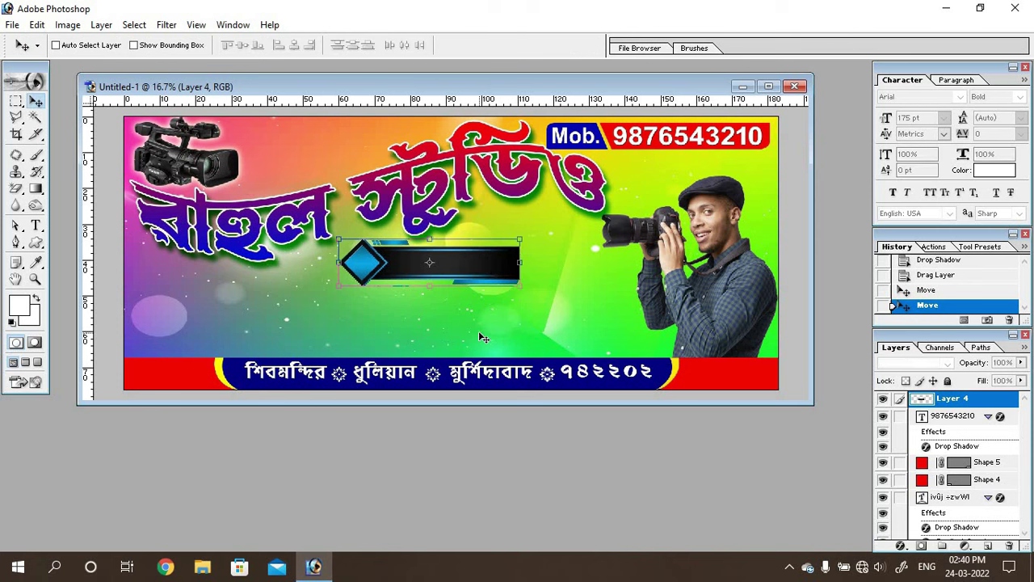
left_click_drag(459, 270, 456, 270)
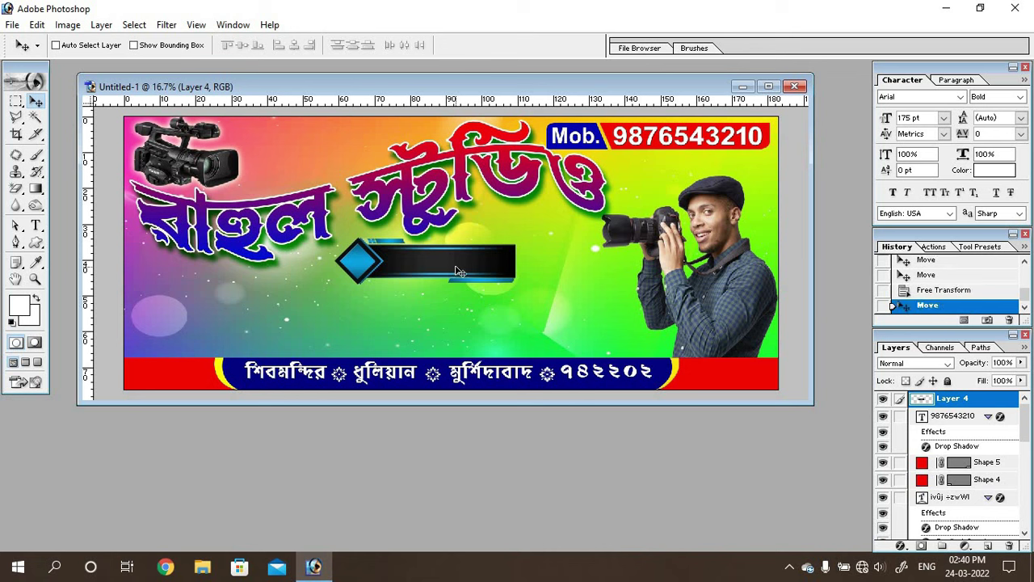
key("ctrl+t")
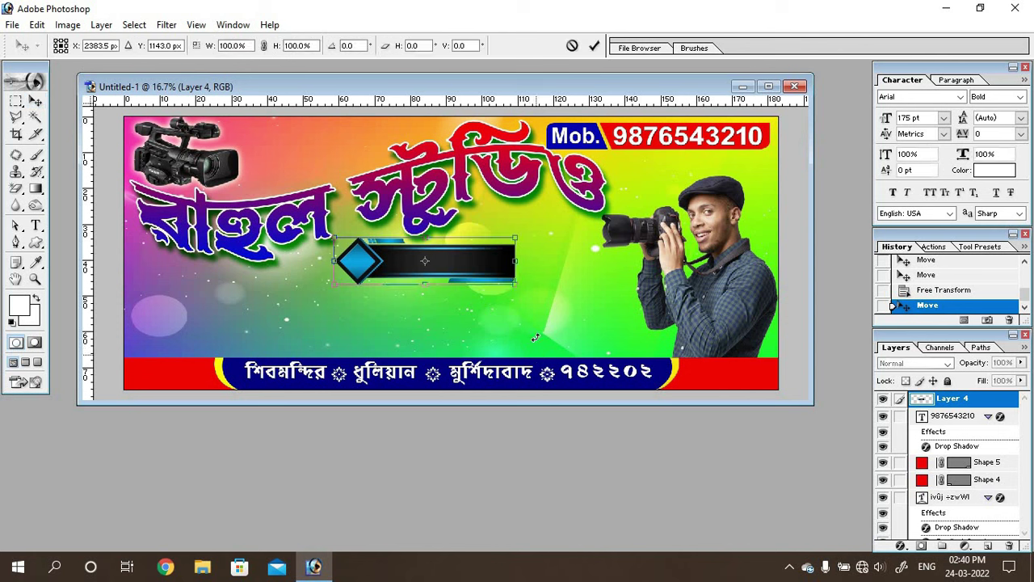
left_click_drag(515, 283, 515, 278)
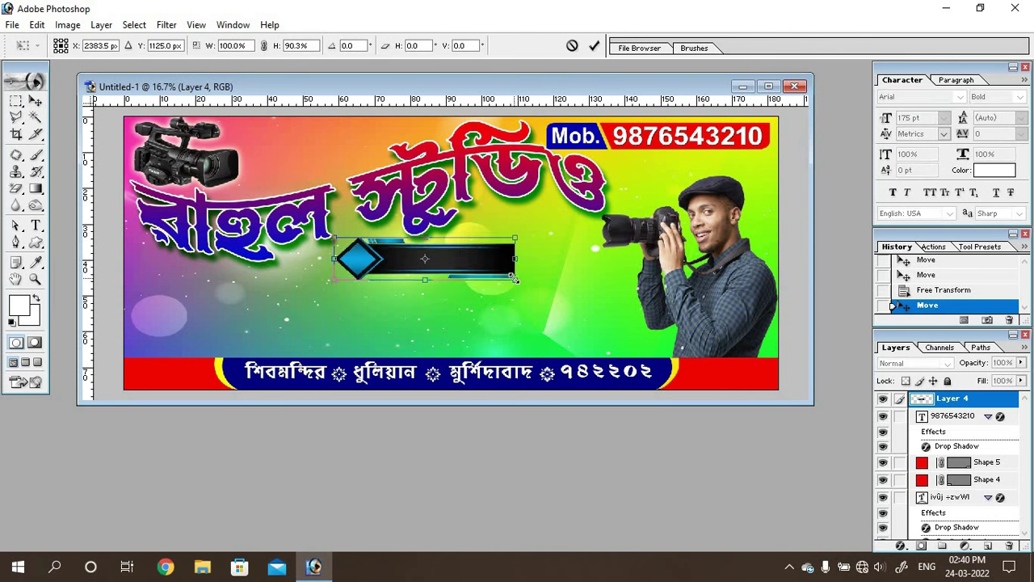
key("Return")
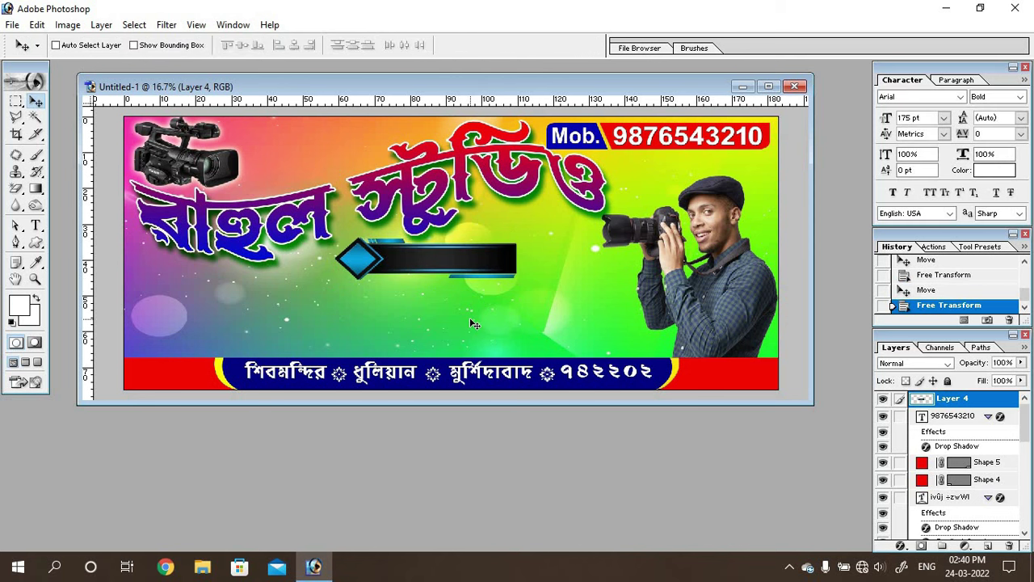
- Type the Bengali label প্রোঃ- in a new text line
left_click(36, 226)
left_click(239, 303)
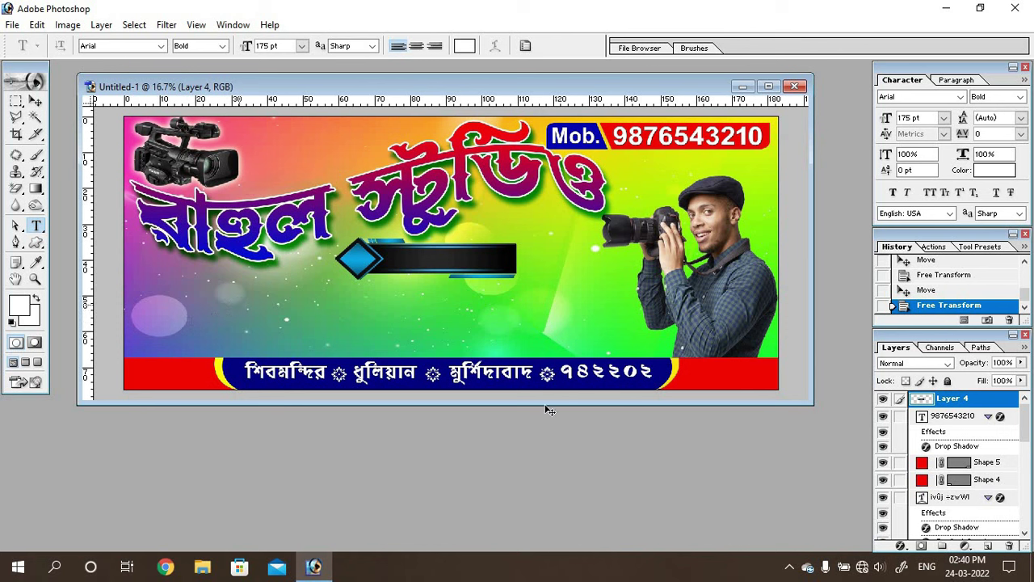
left_click(162, 46)
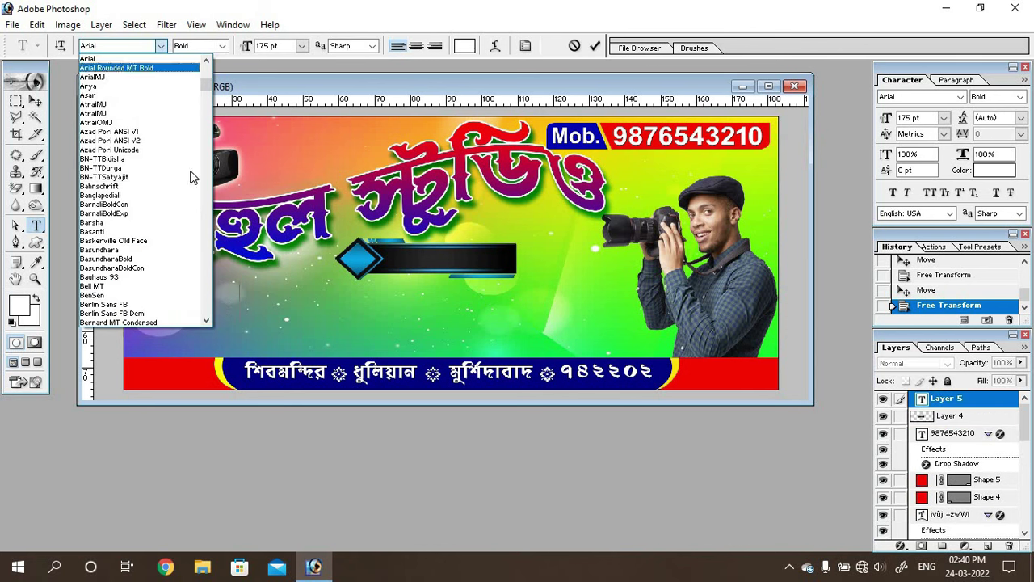
left_click(145, 132)
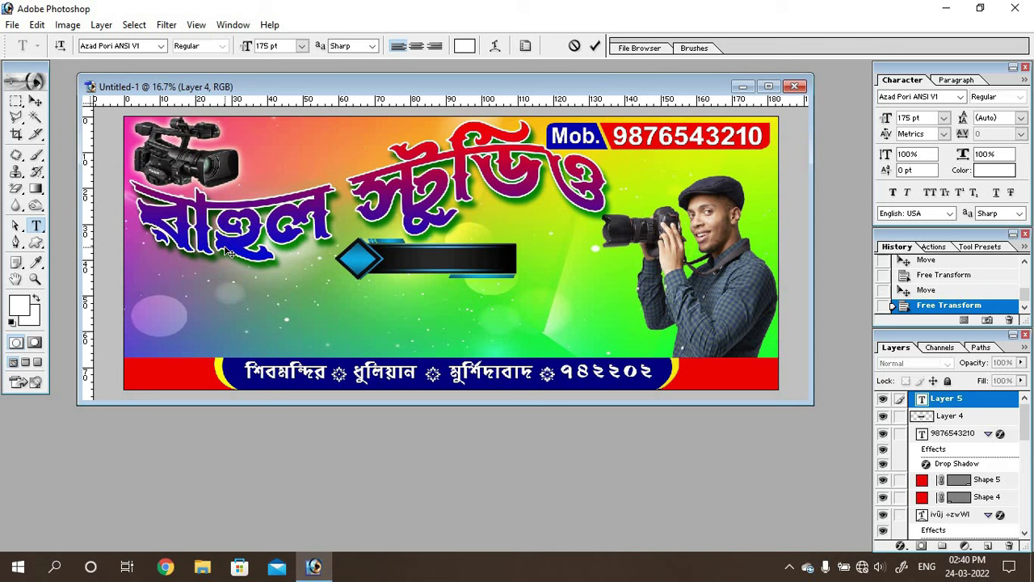
type("p")
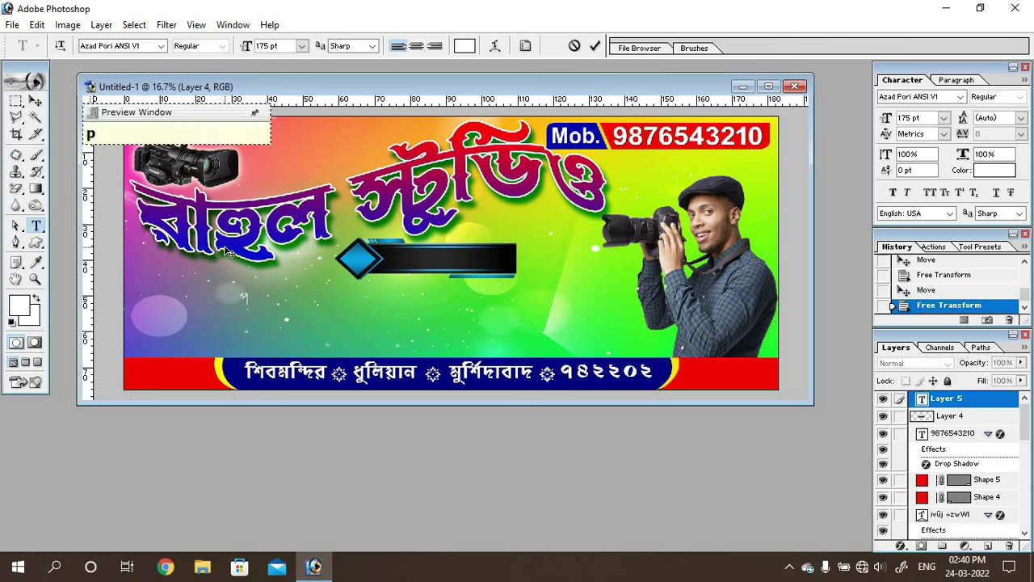
type("r")
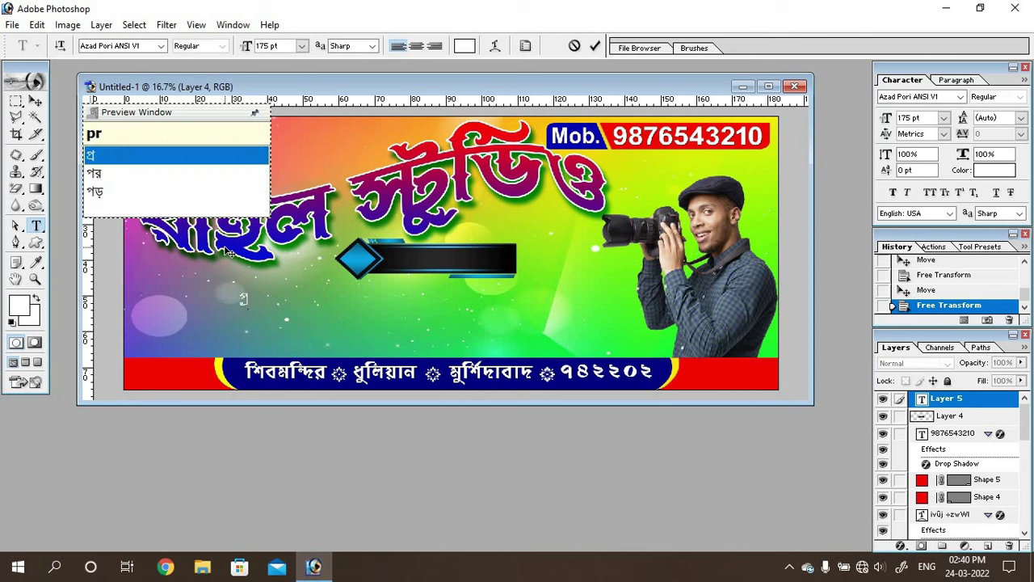
type("o")
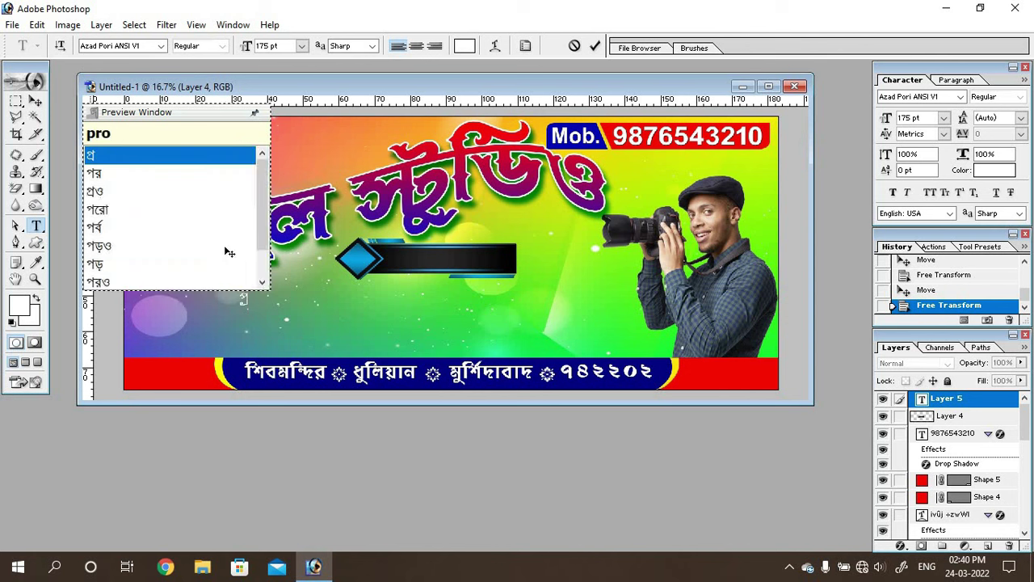
key("BackSpace")
type("O")
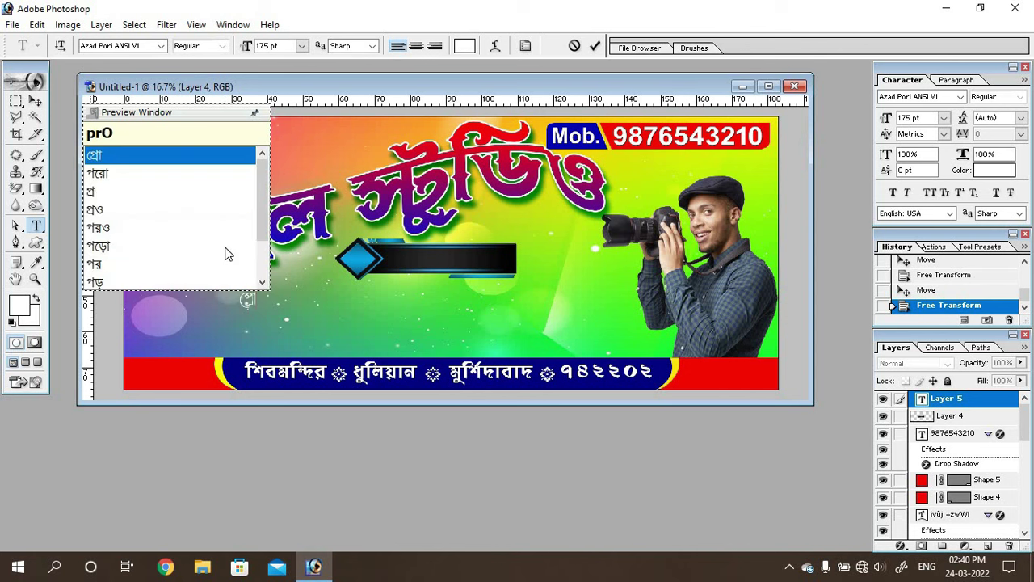
type(":")
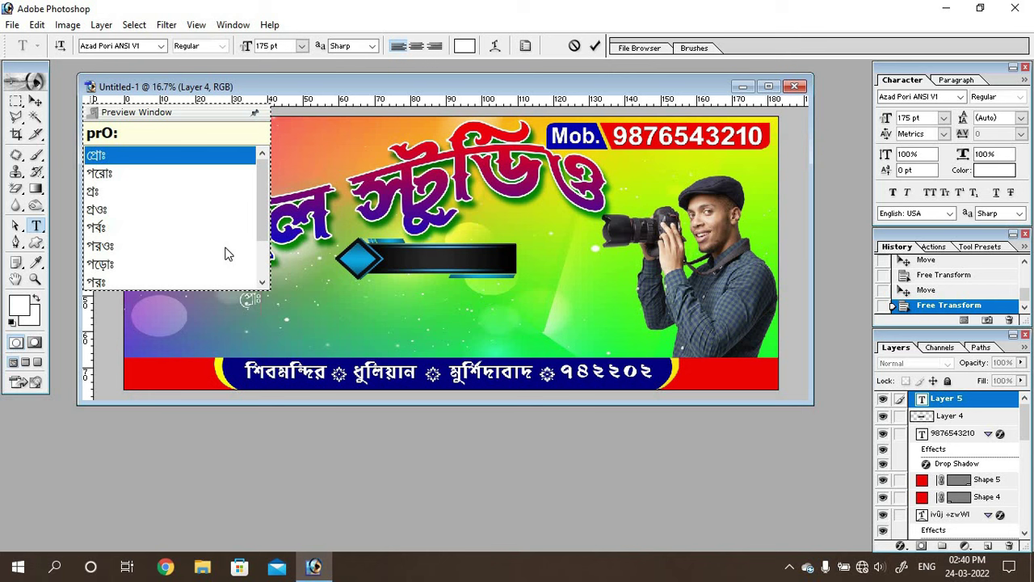
type("-")
key("space")
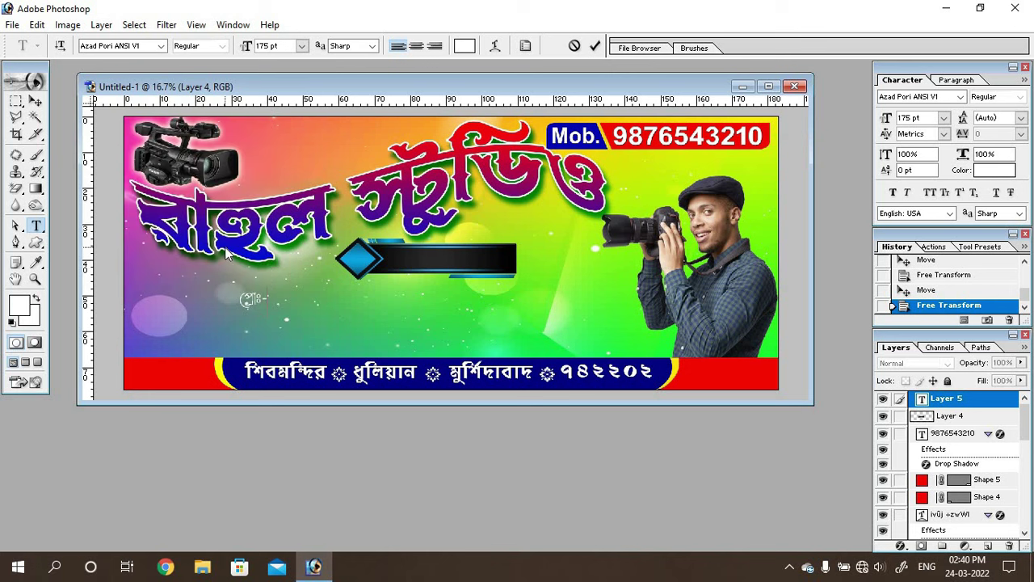
- Move the label onto the blue diamond and set it in Li Azad Feni ANSI V1
left_click_drag(353, 328, 459, 286)
double_click(372, 276)
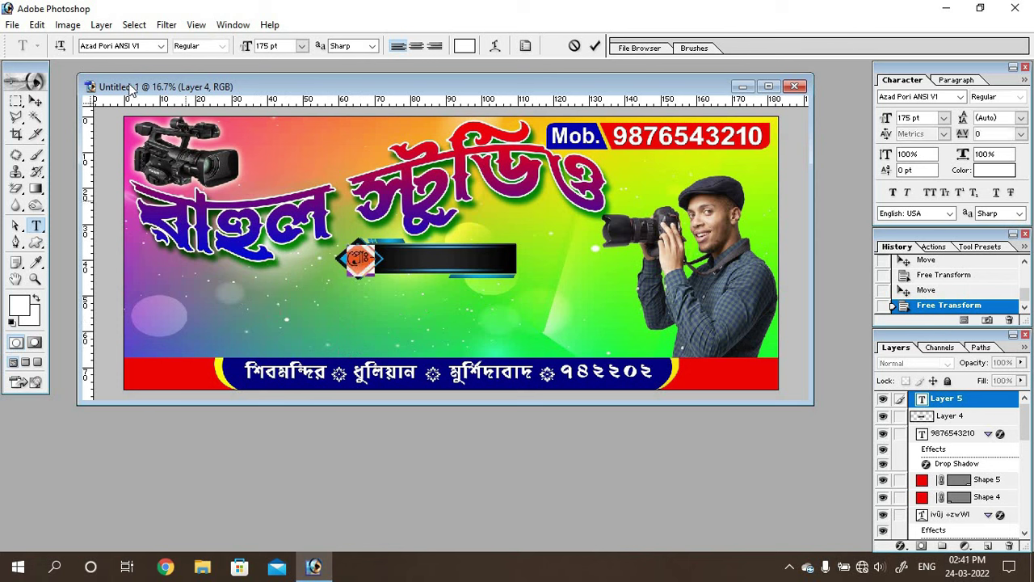
left_click(161, 46)
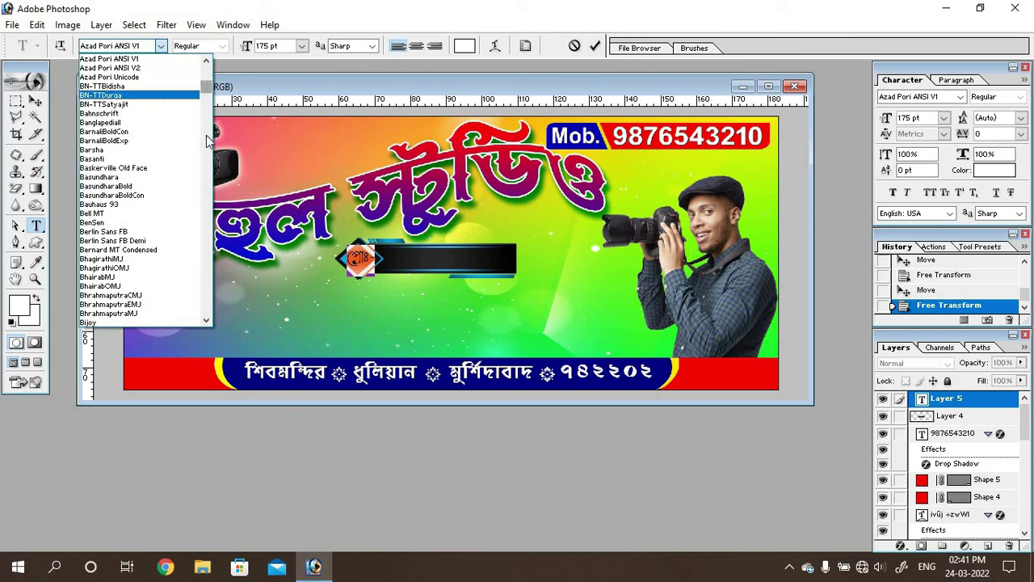
mouse_move(206, 86)
left_mouse_down()
mouse_move(204, 180)
mouse_move(204, 165)
left_mouse_up()
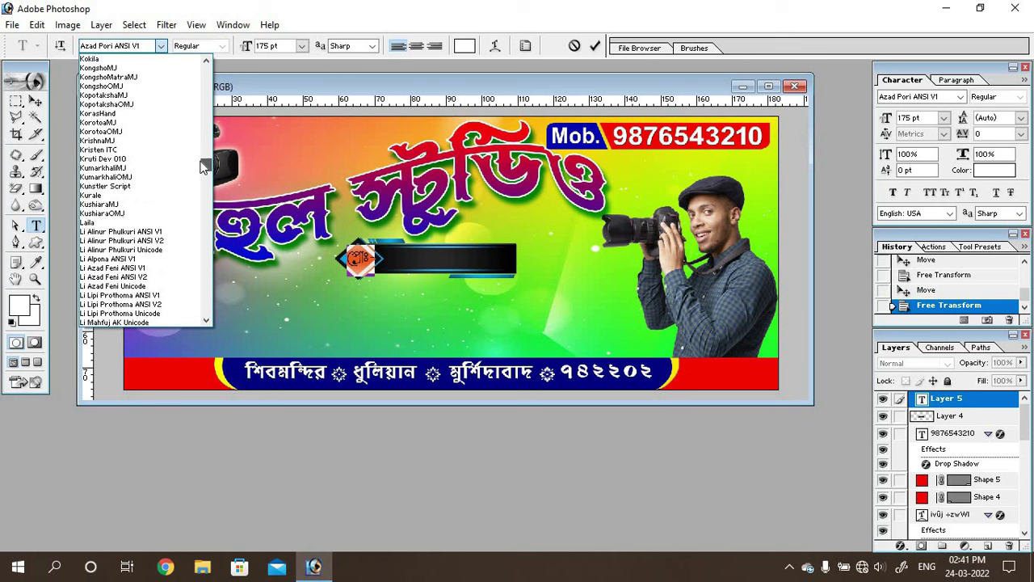
left_click(129, 268)
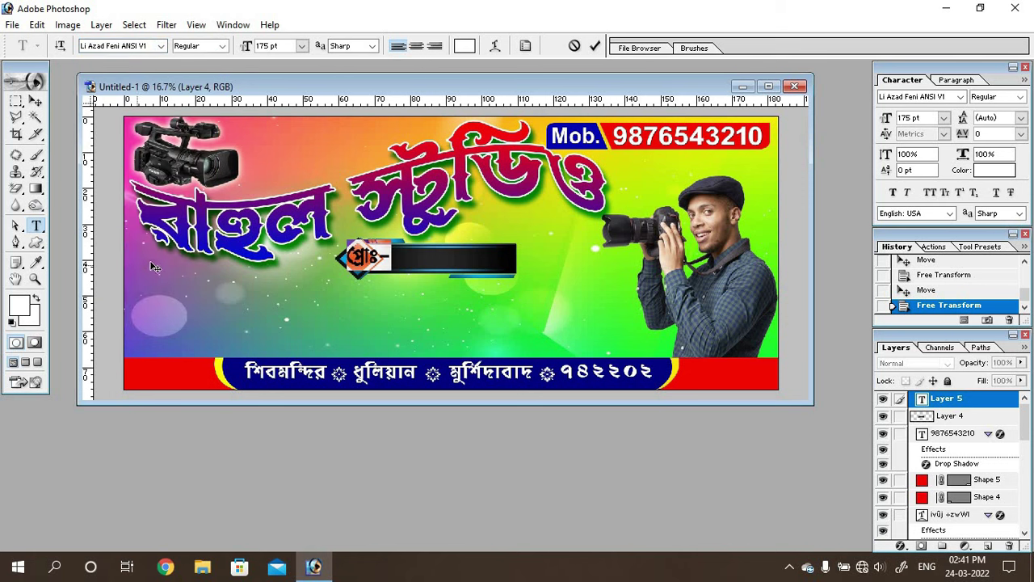
left_click(34, 103)
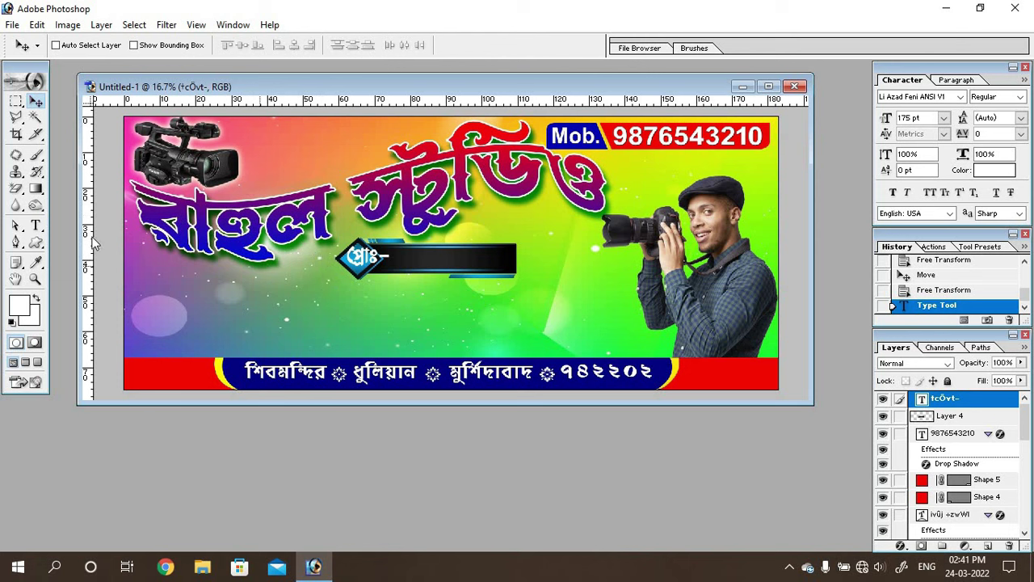
left_click(36, 226)
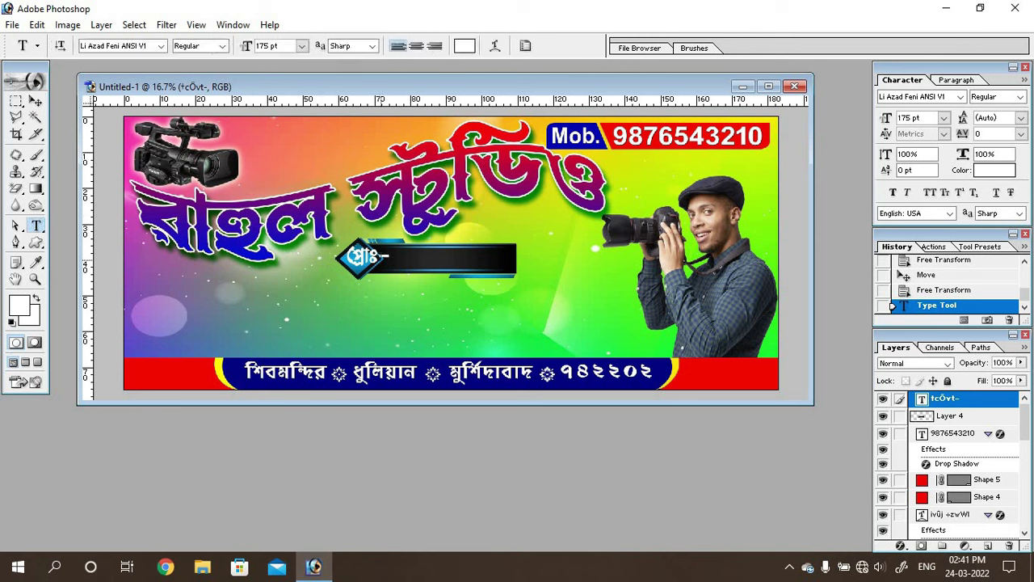
- Recolour all of the প্রোঃ label text bright yellow
left_click(380, 255)
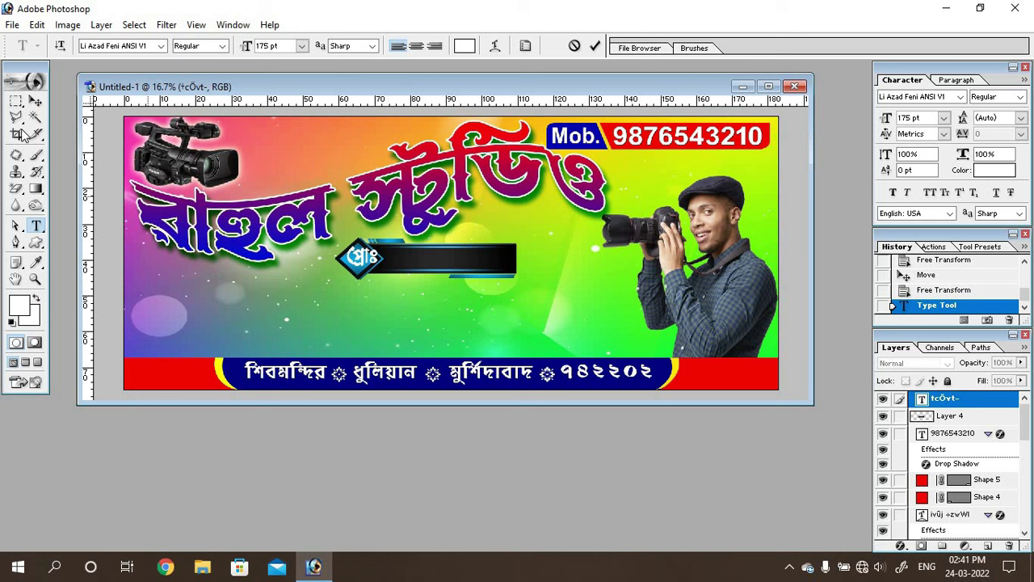
key("ctrl+a")
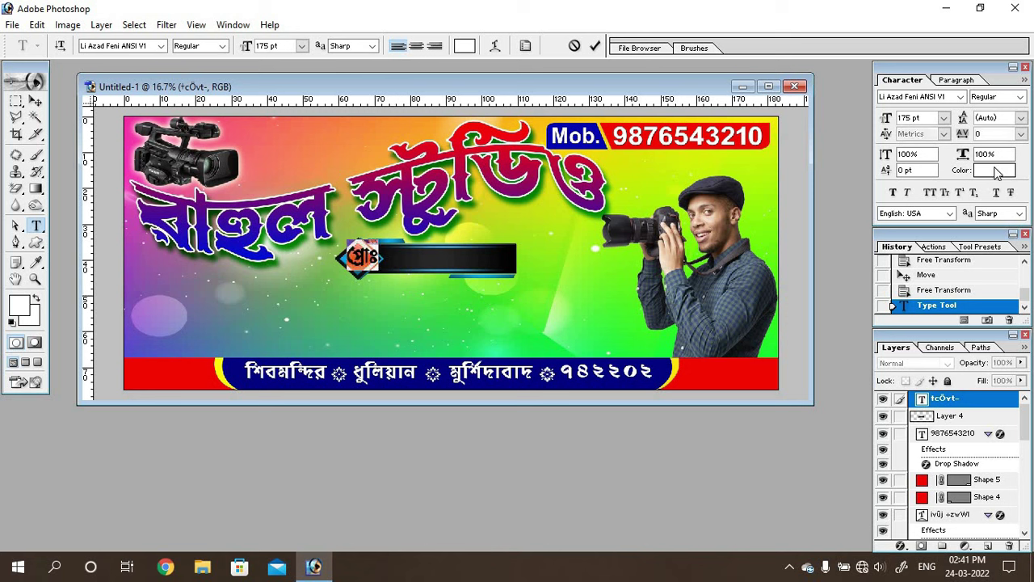
left_click(995, 170)
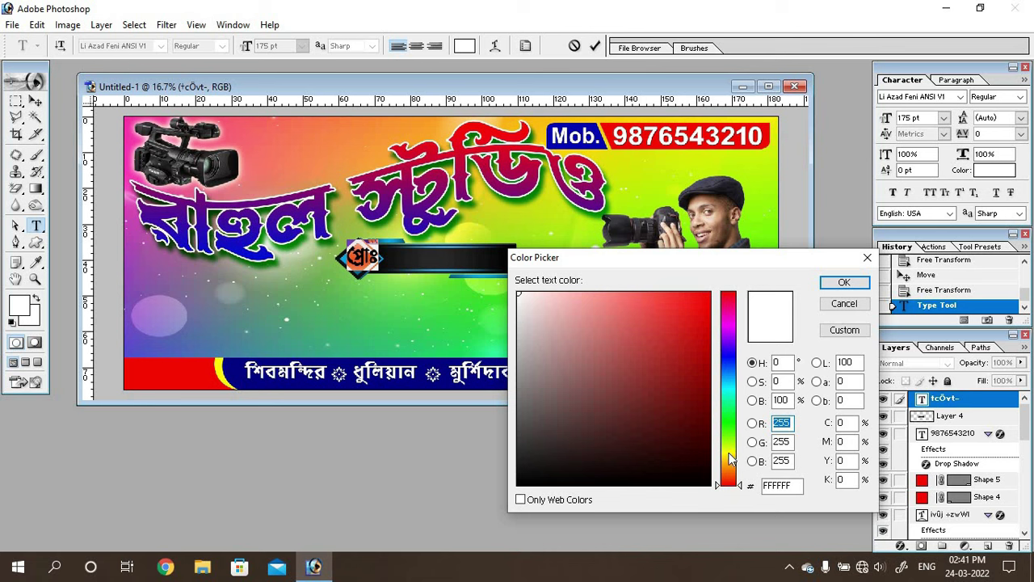
left_click(728, 451)
left_click_drag(689, 310, 710, 294)
left_click(844, 282)
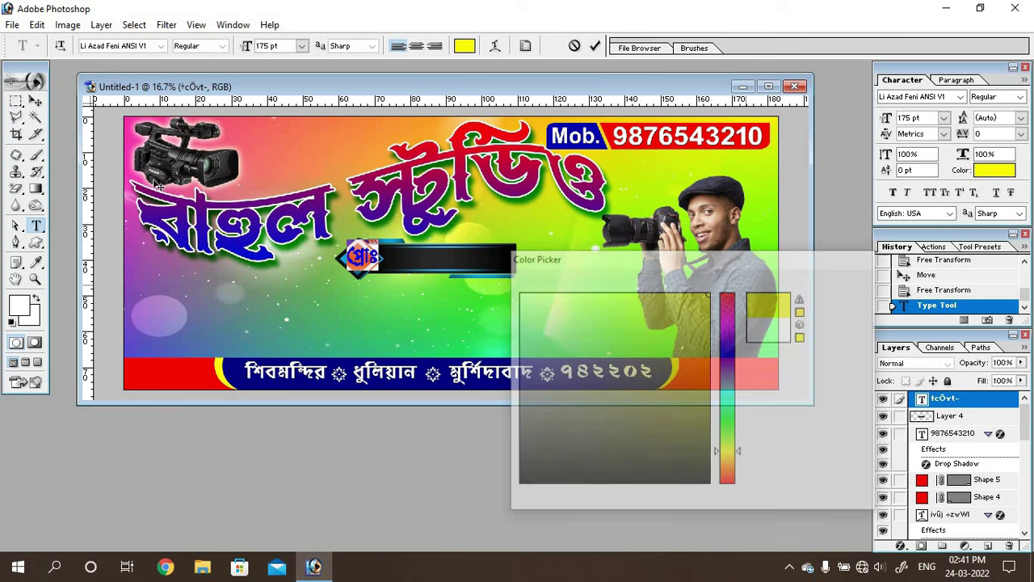
left_click(36, 100)
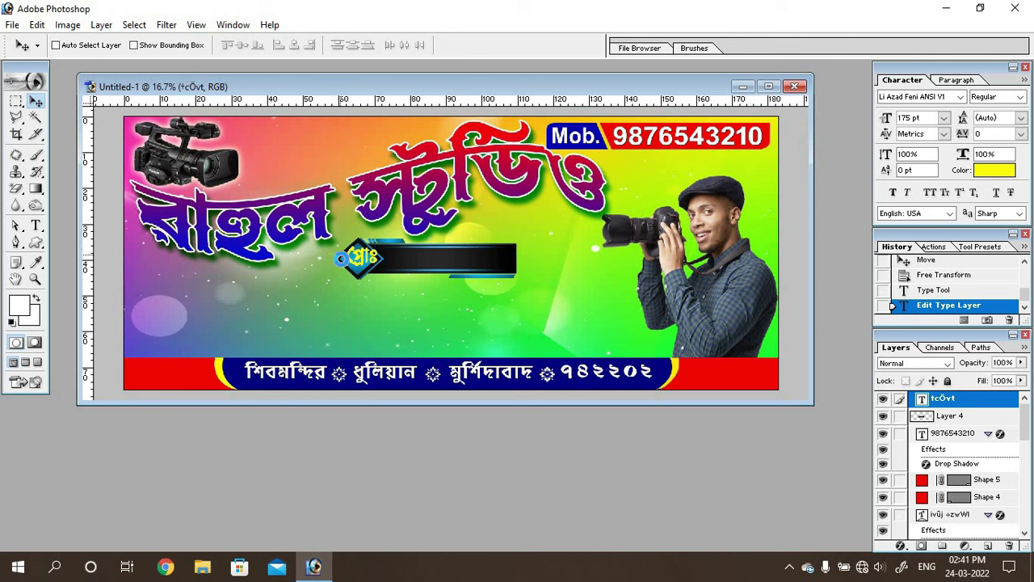
- Shrink the yellow label to about 139.81 pt so it fits inside the blue diamond
key("ctrl+t")
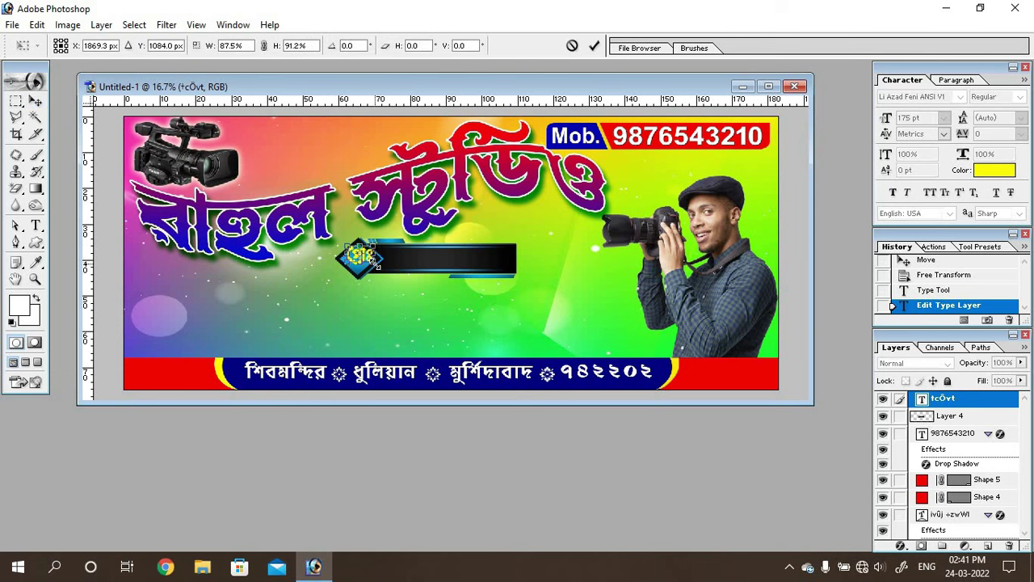
key("Return")
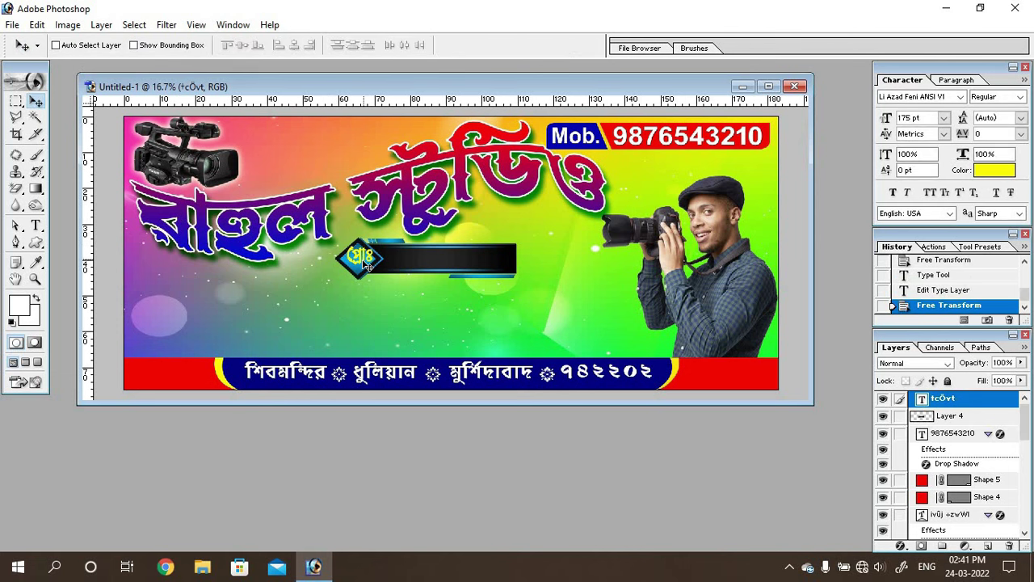
left_click_drag(368, 267, 364, 269)
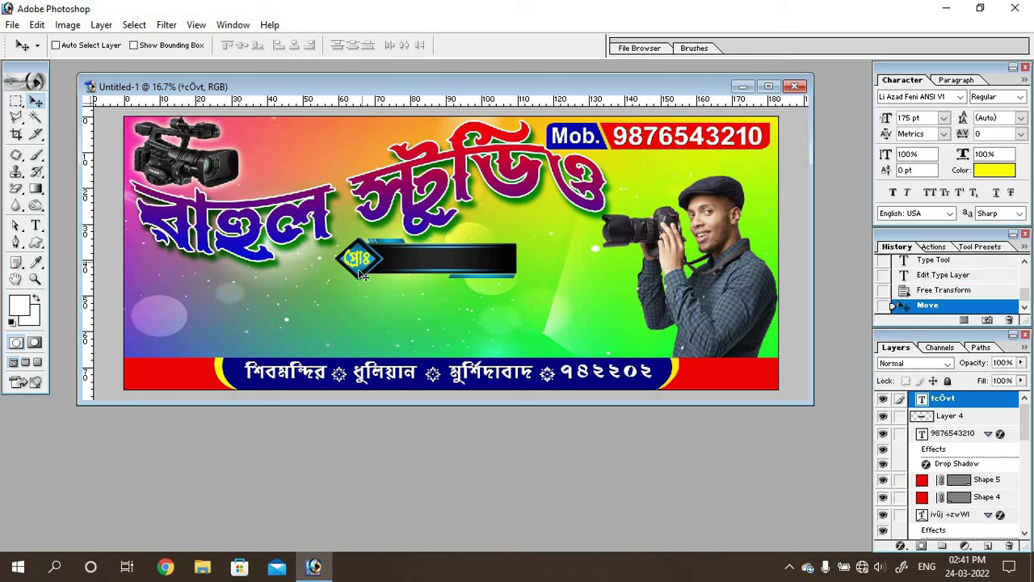
left_click(35, 279)
left_click_drag(322, 240, 533, 301)
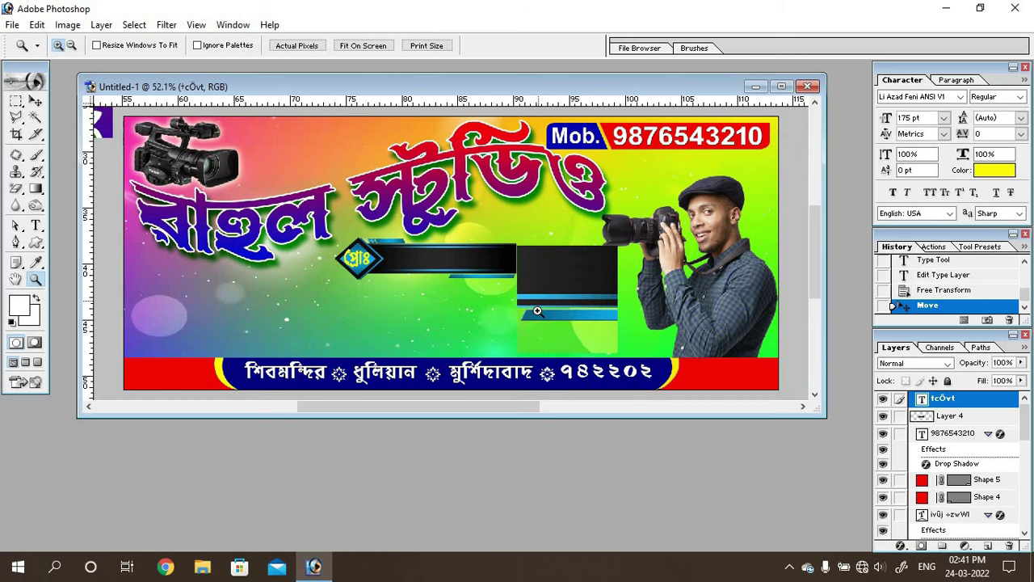
left_click(36, 101)
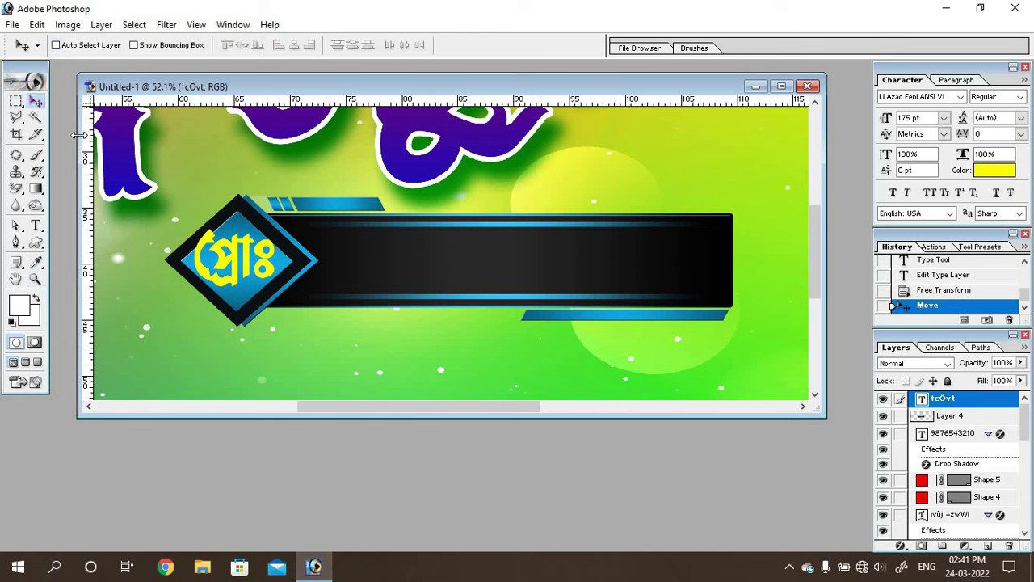
key("ctrl+t")
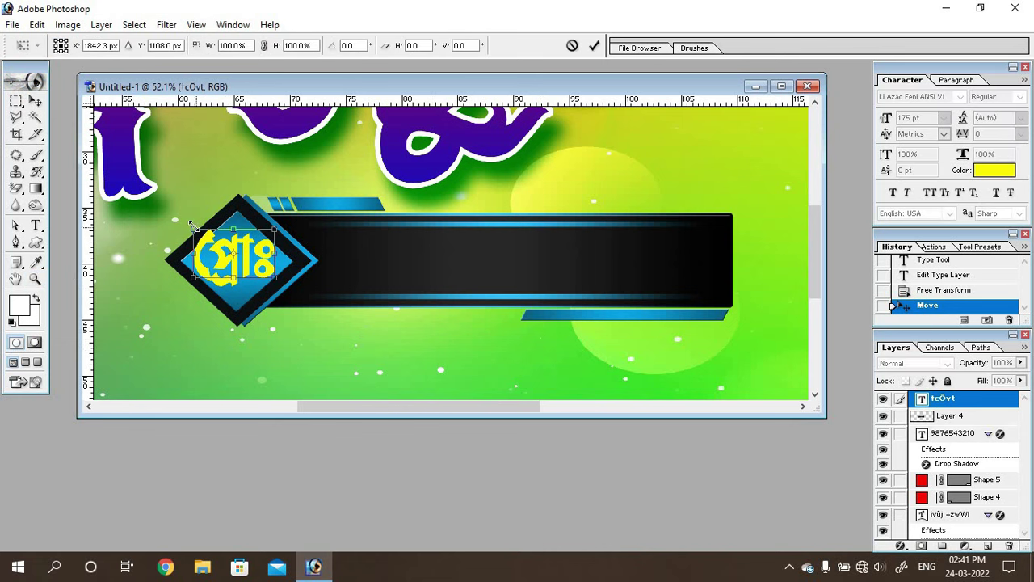
left_click_drag(196, 228, 201, 233)
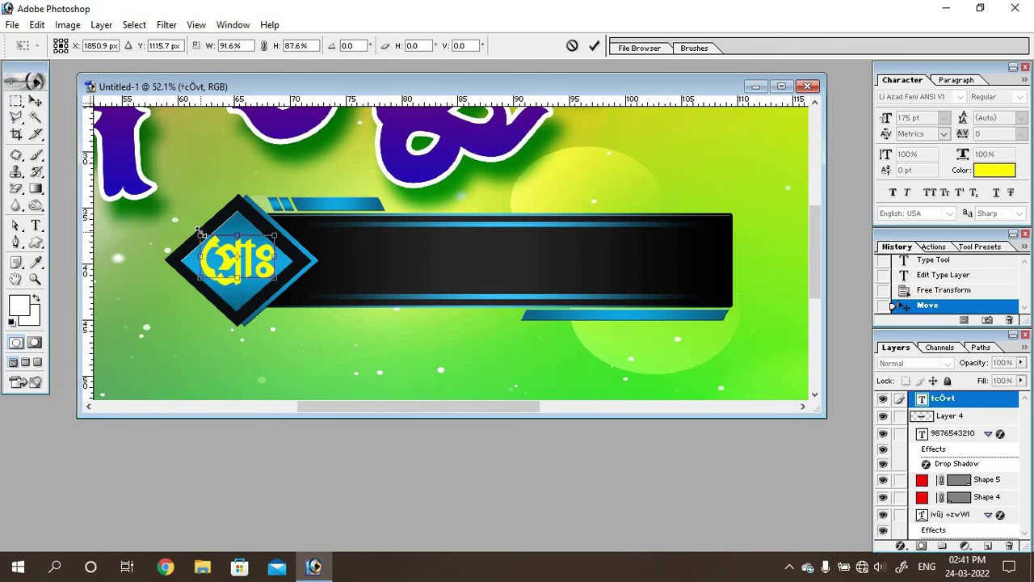
key("Return")
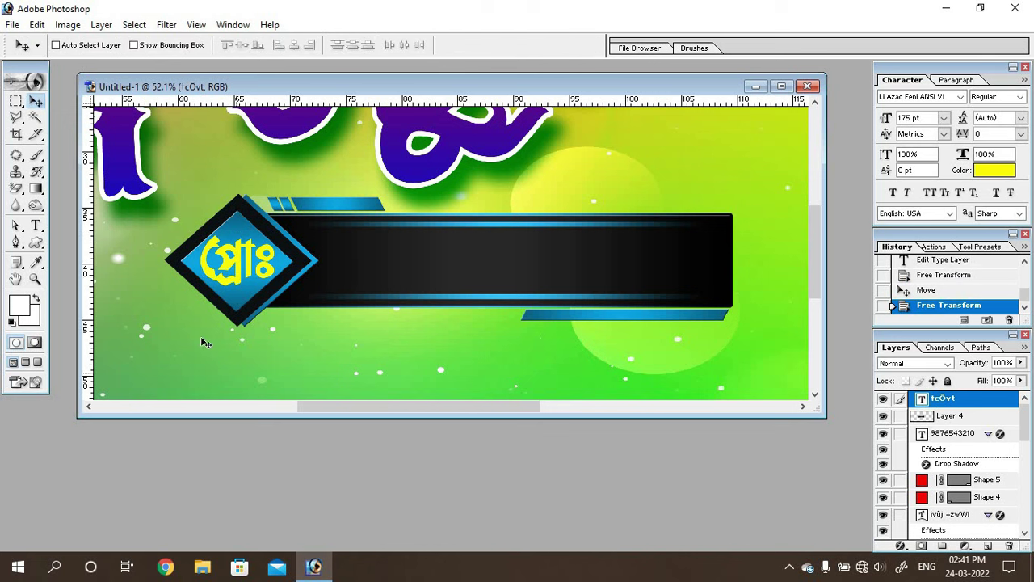
left_click(36, 226)
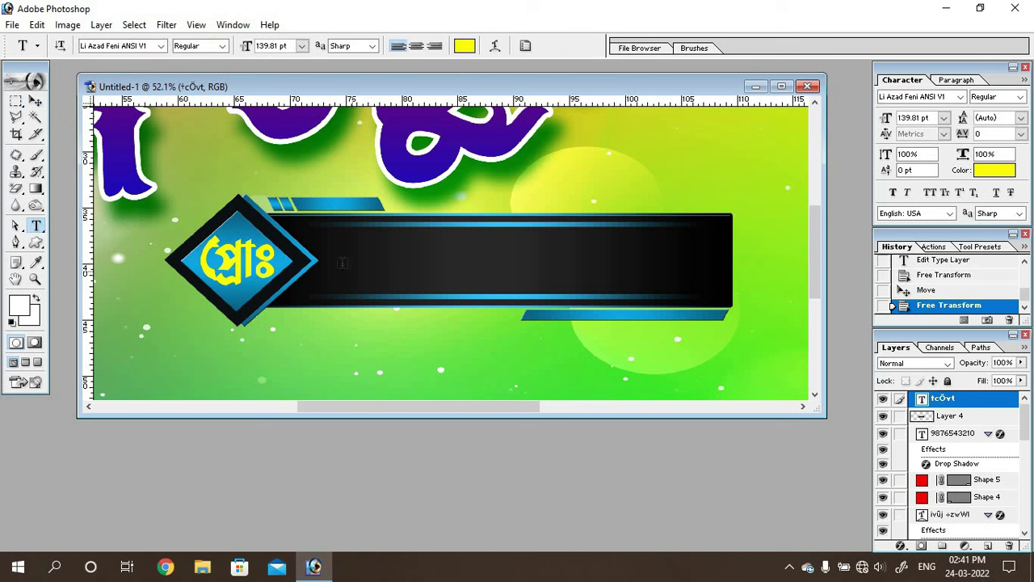
- Type the owner's name as a new text line inside the black name bar
left_click(380, 293)
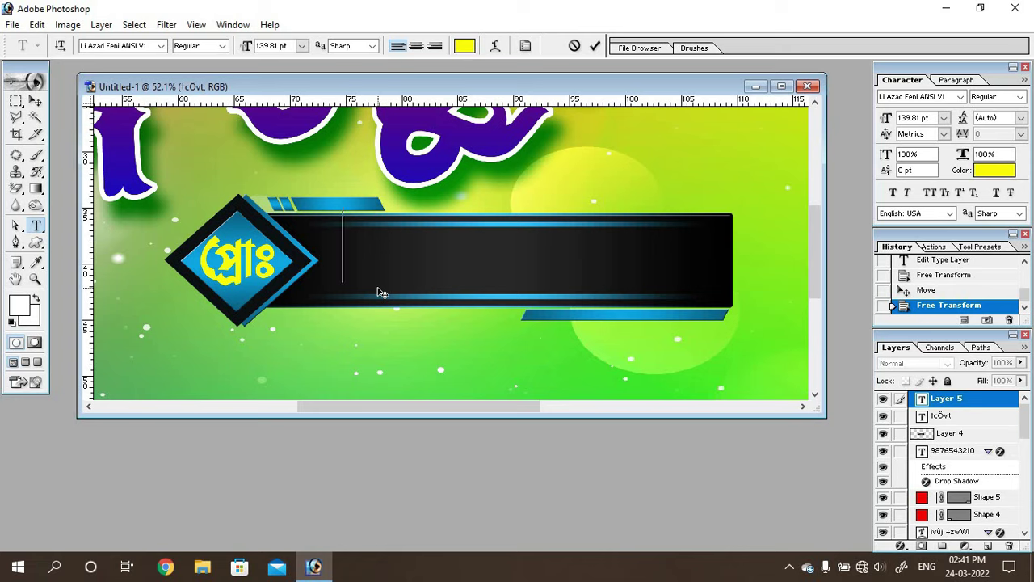
type("9a")
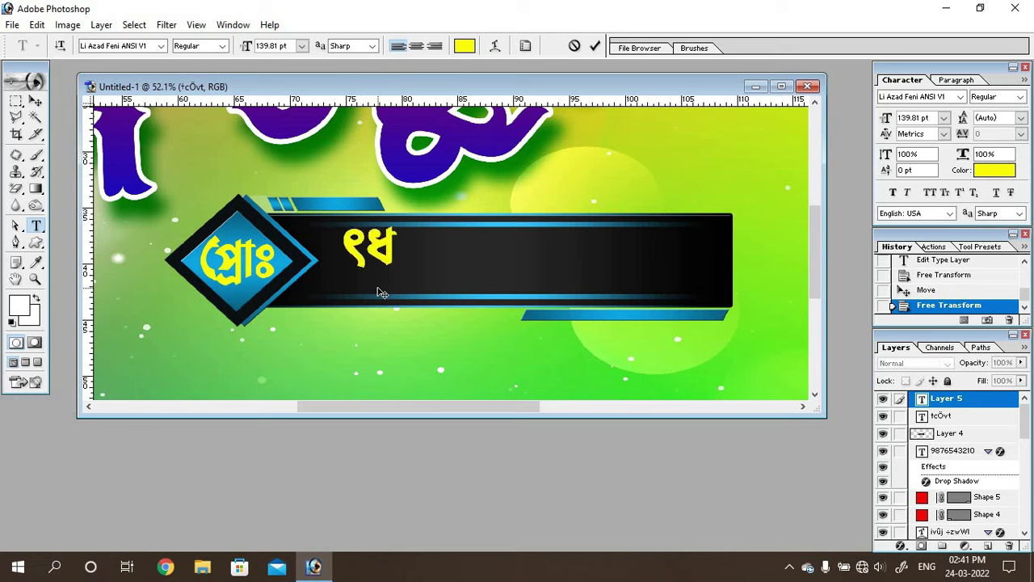
key("BackSpace")
key("BackSpace")
type("ra")
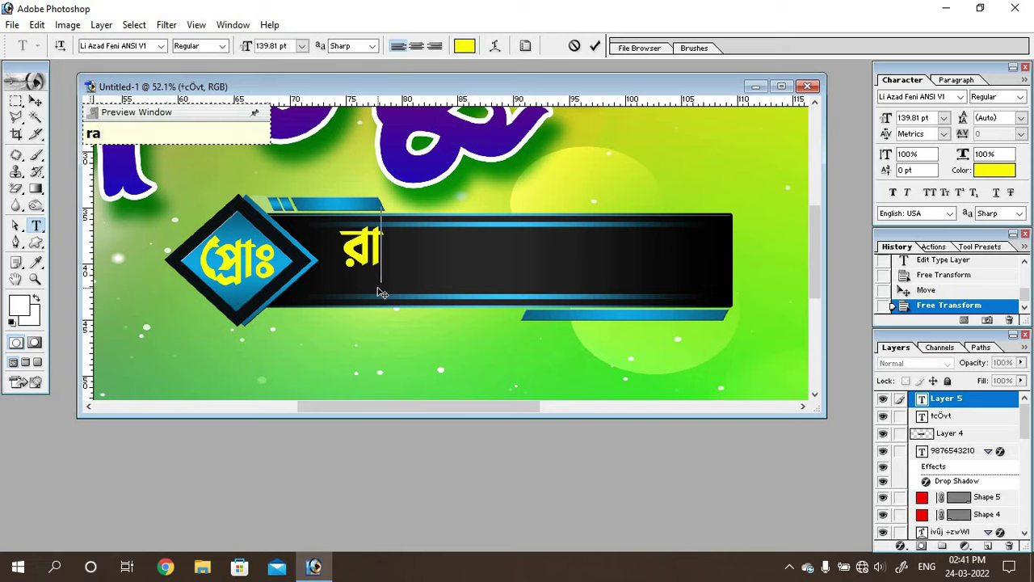
type("hul p")
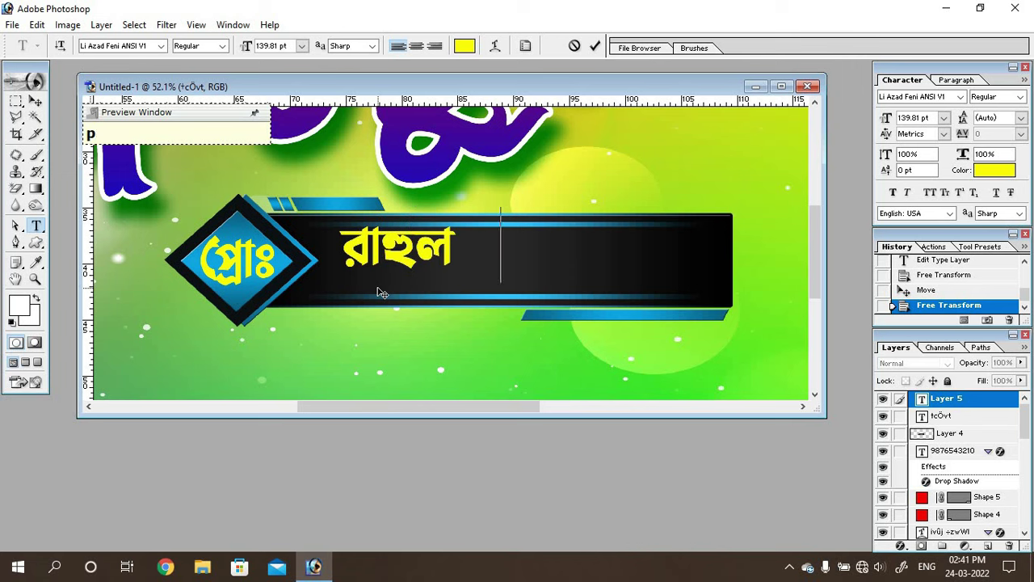
type("al")
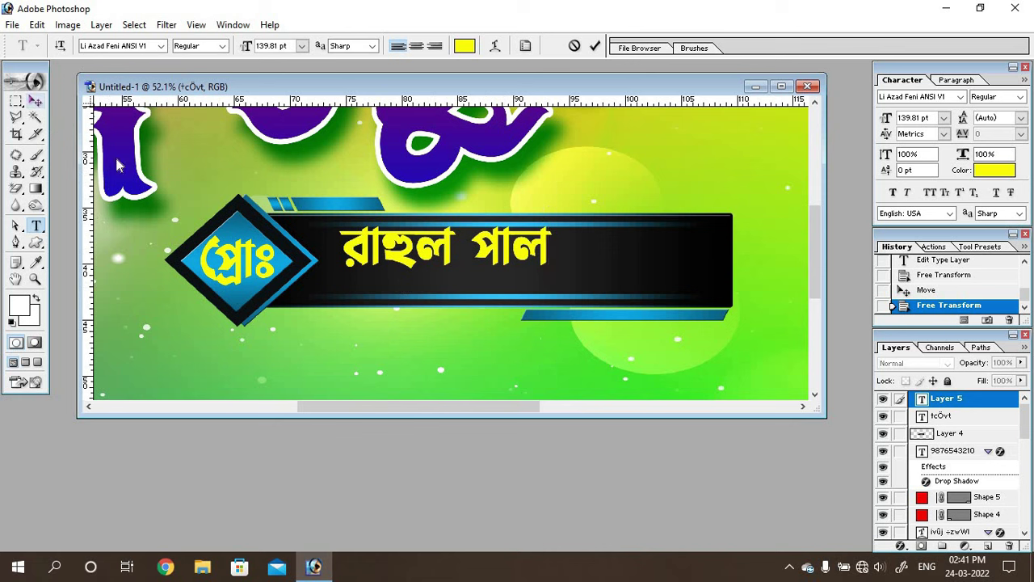
left_click(35, 101)
- Stretch the name to about 127% width and position it within the bar
left_click_drag(434, 247, 450, 259)
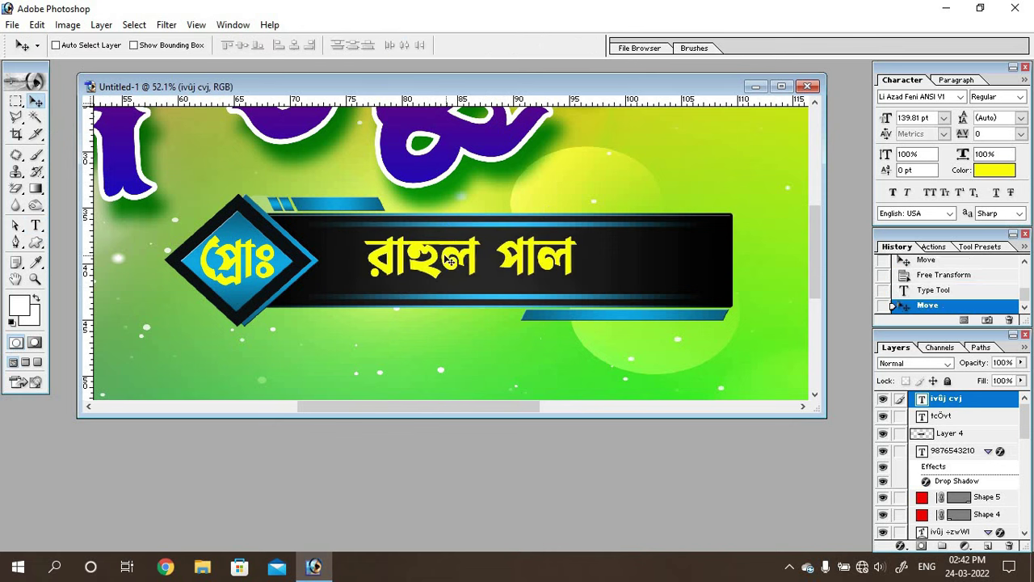
key("ctrl+t")
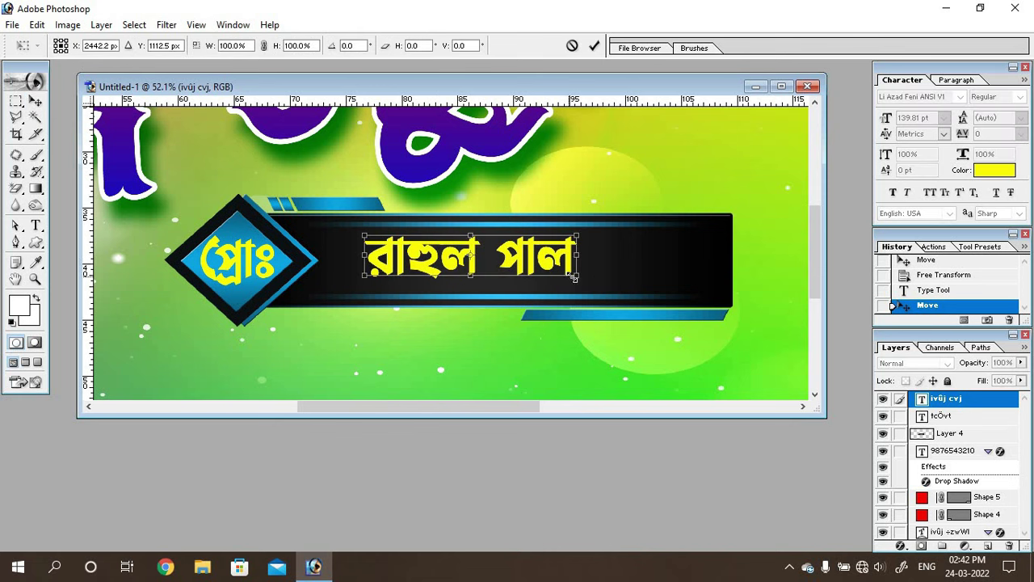
left_click_drag(573, 277, 633, 278)
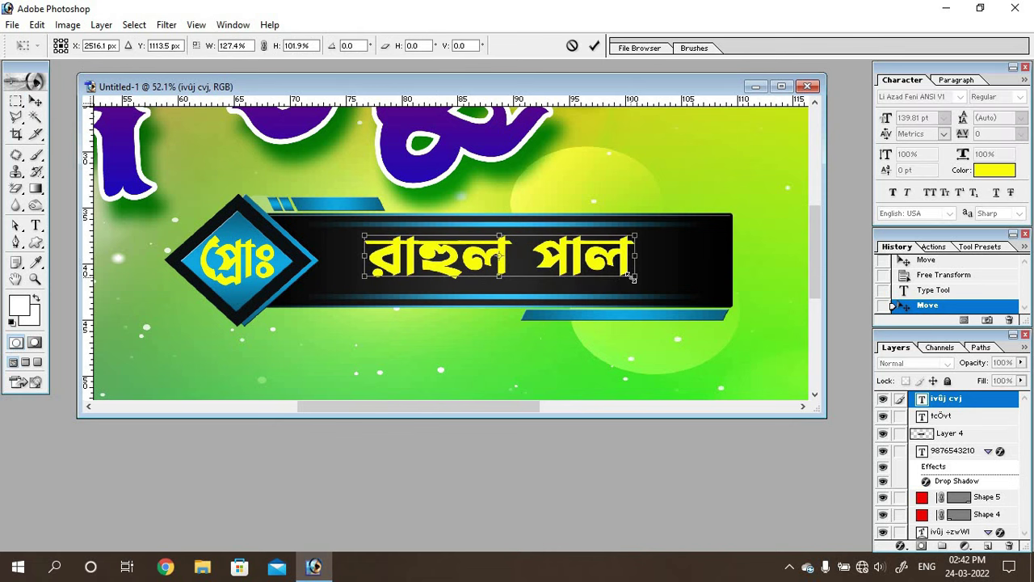
key("Return")
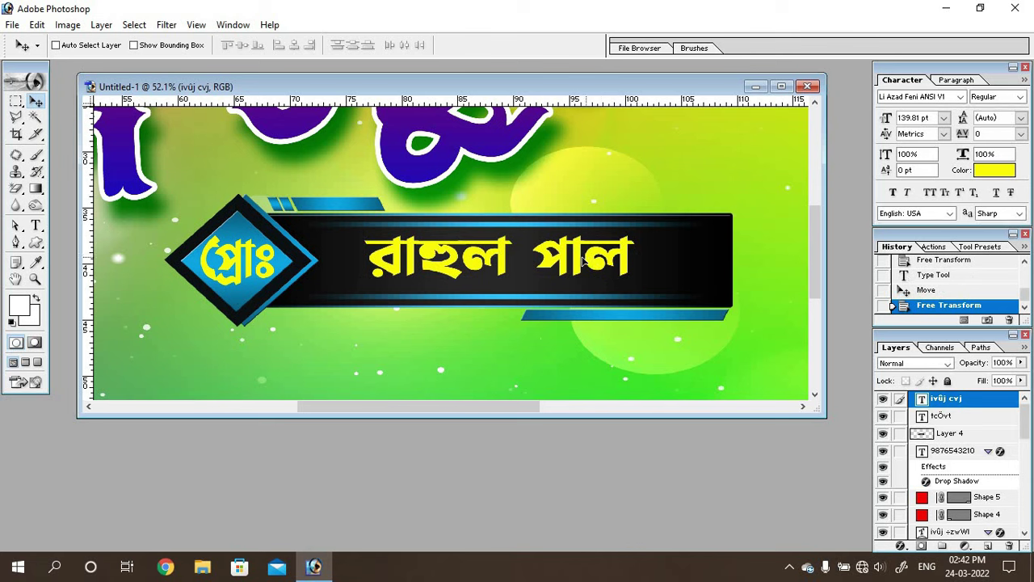
left_click(580, 261)
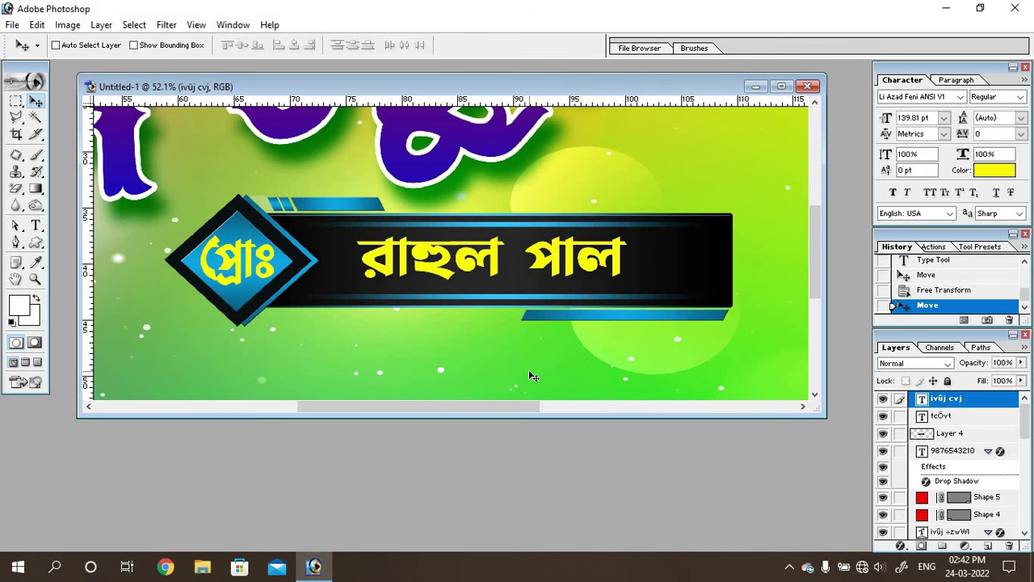
key("ctrl+minus")
key("ctrl+minus")
key("ctrl+minus")
key("ctrl+minus")
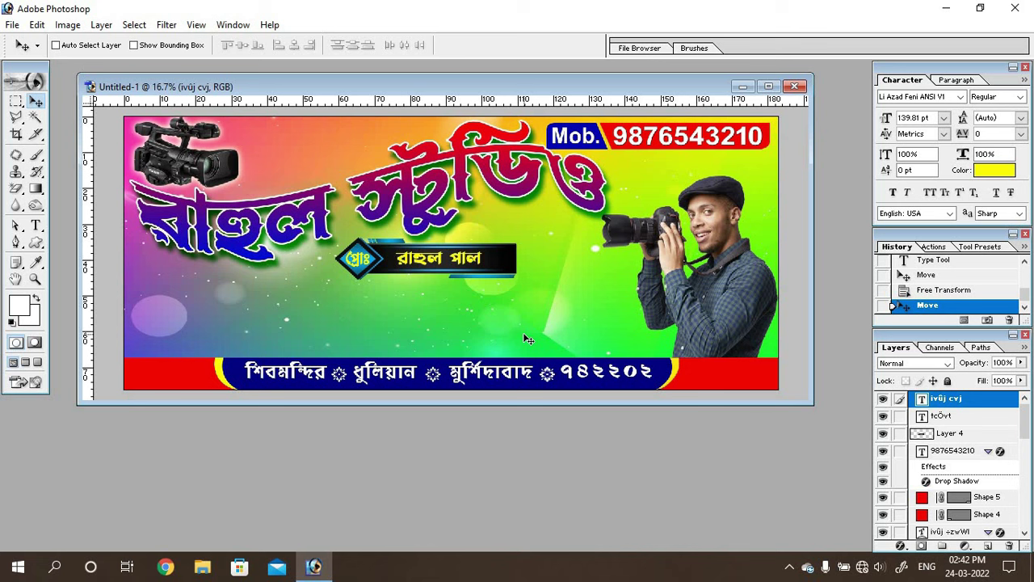
- Start a new text block set in KumarkhaliMJ with black text colour
left_click(37, 226)
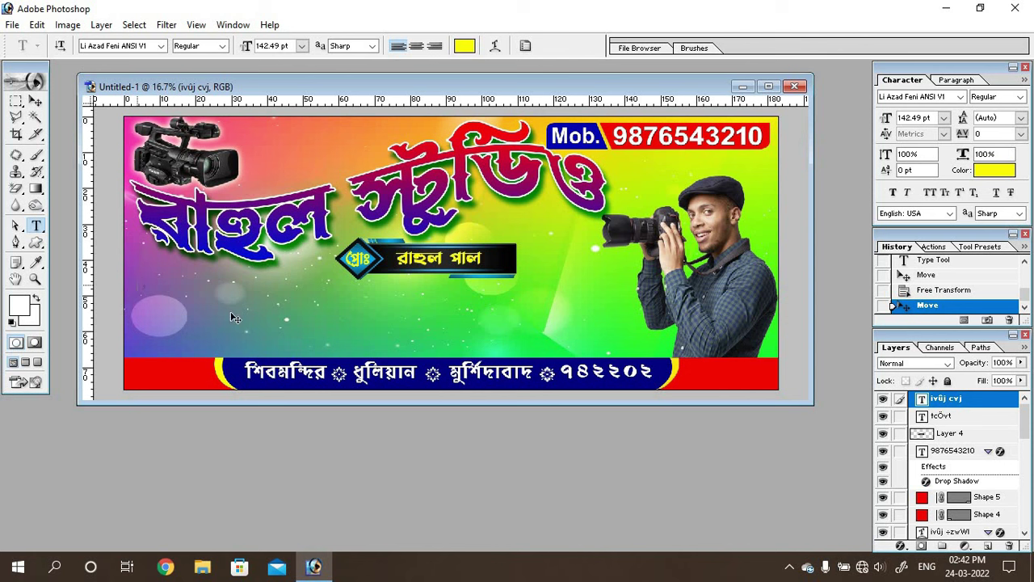
left_click(236, 319)
left_click(162, 46)
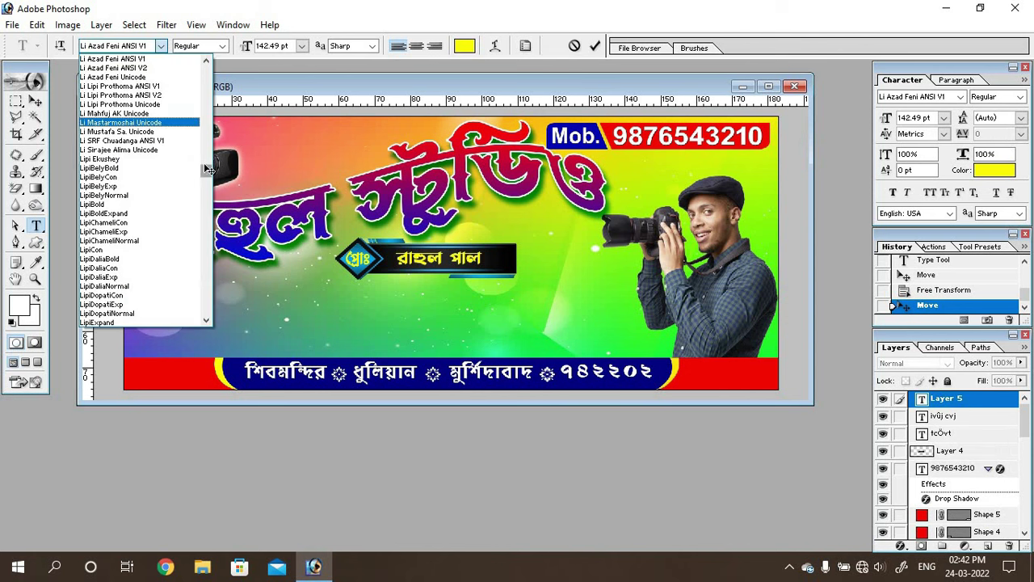
scroll(204, 162, "up", 10)
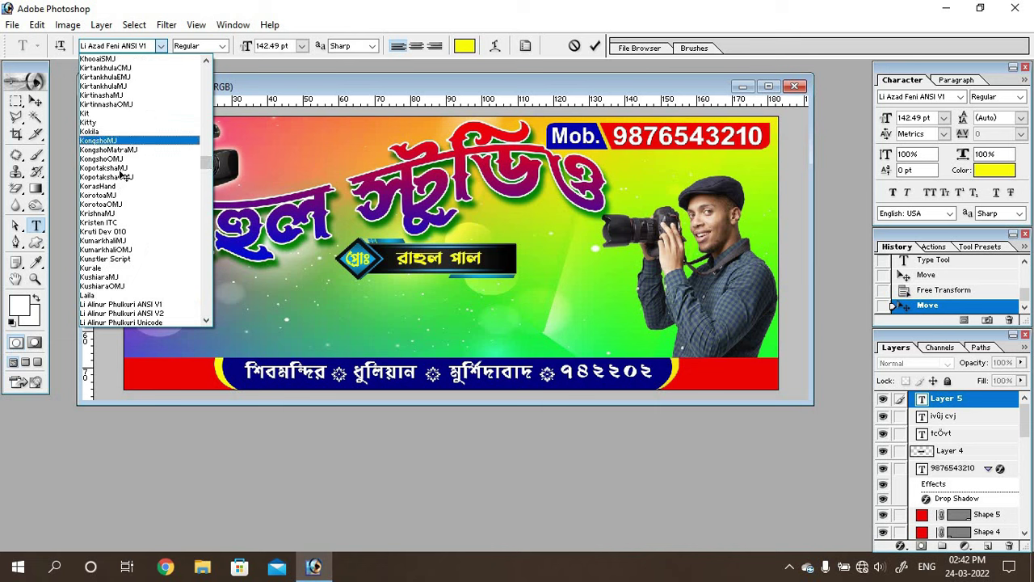
scroll(126, 186, "up", 1)
scroll(126, 186, "up", 2)
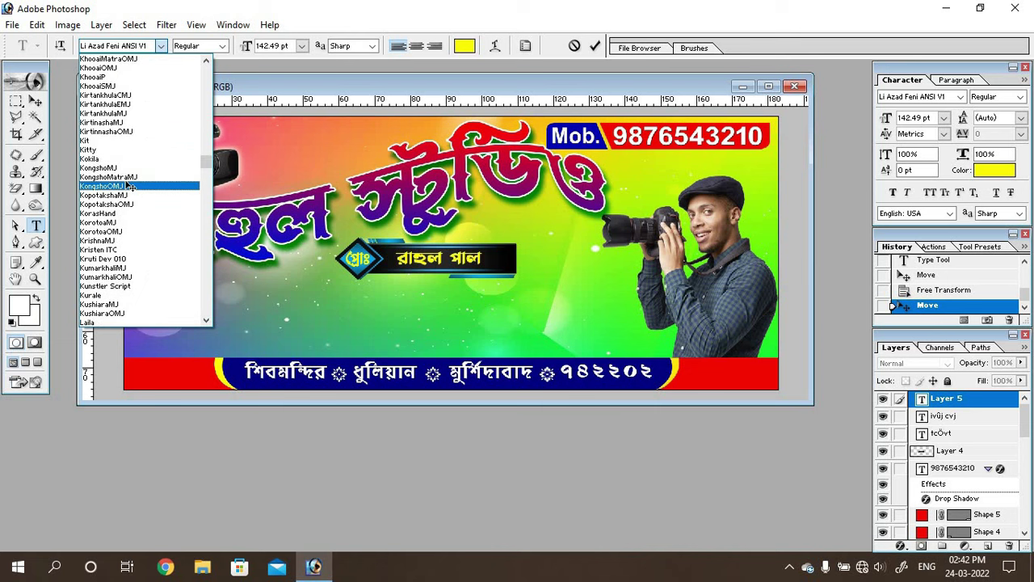
scroll(126, 186, "up", 2)
scroll(128, 159, "down", 1)
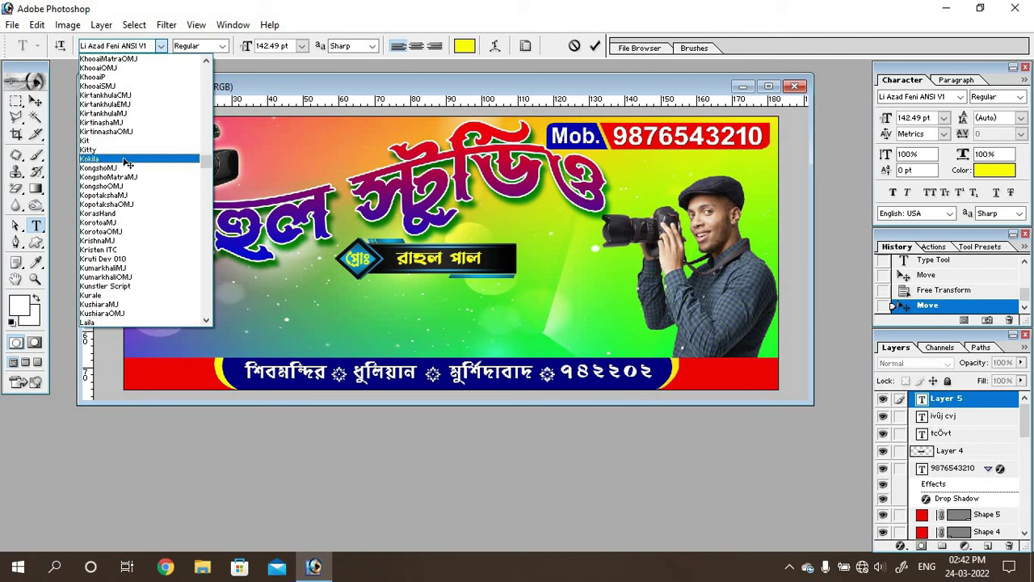
left_click(126, 270)
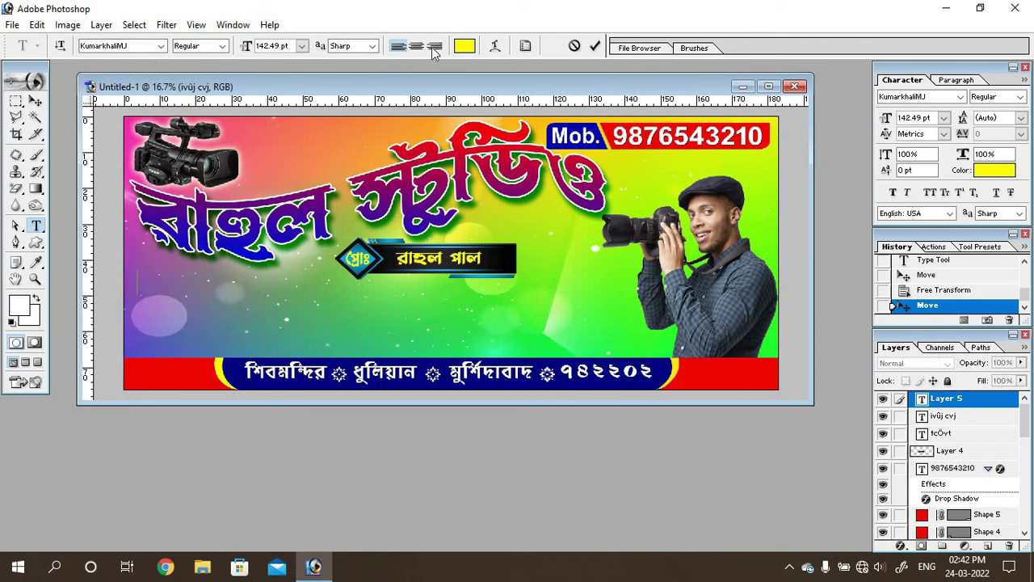
left_click(465, 46)
left_click_drag(653, 434, 709, 483)
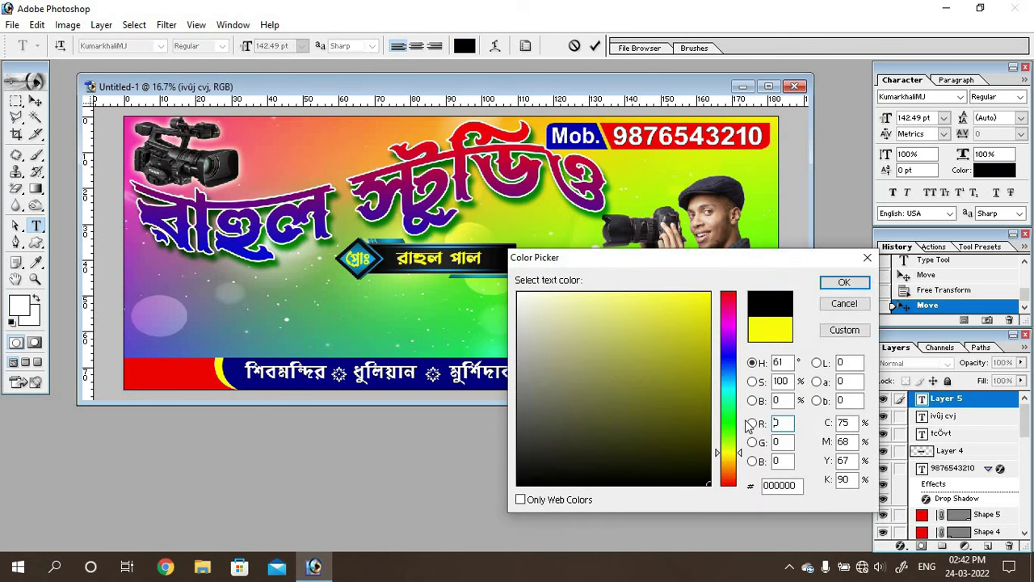
left_click(843, 282)
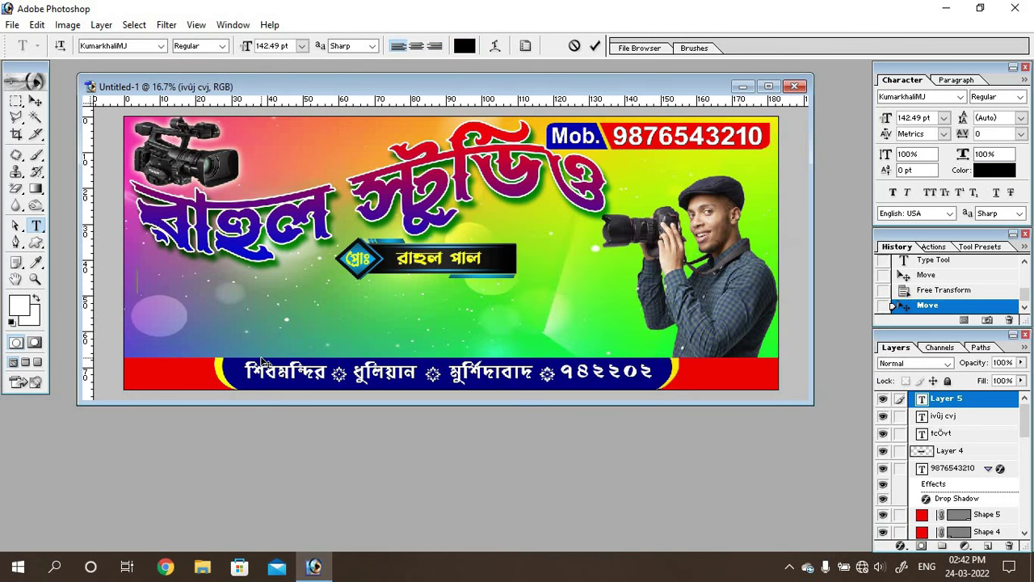
- Type the two-line Bengali tagline about event photos, video recording, albums and wedding cards
type("je kon onust")
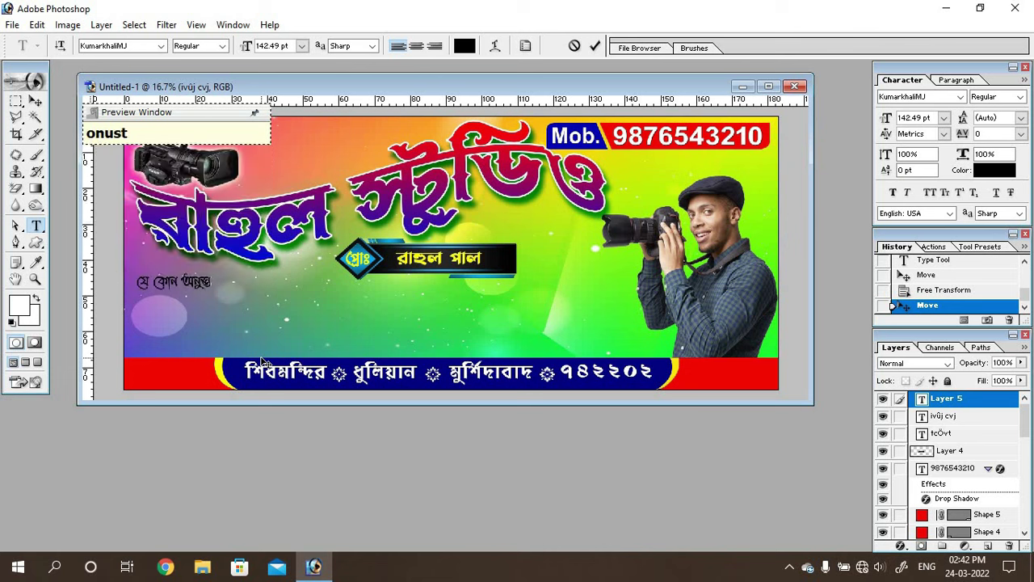
type("haner stil fTO")
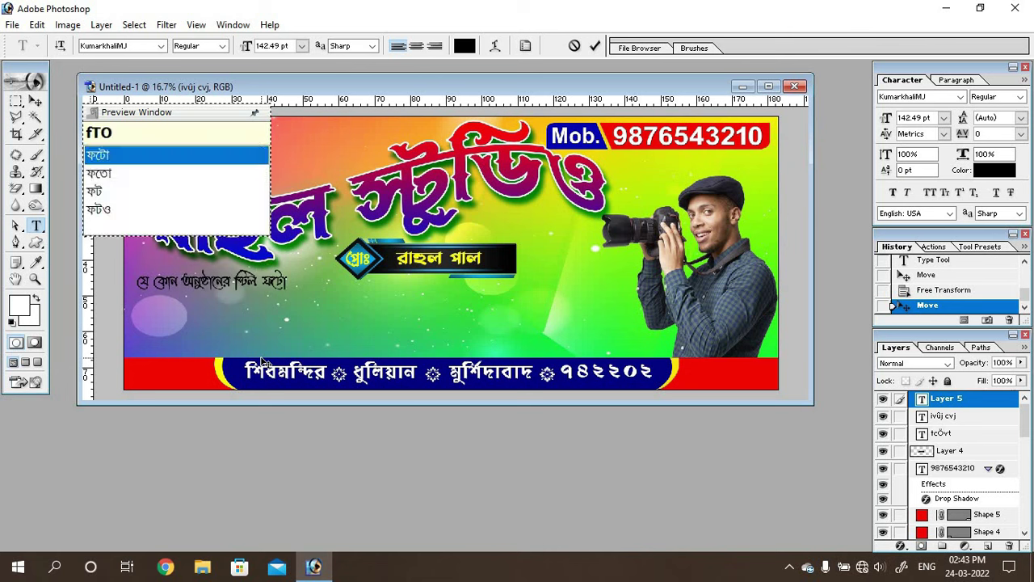
type(", vidio rek")
key("BackSpace")
type("D")
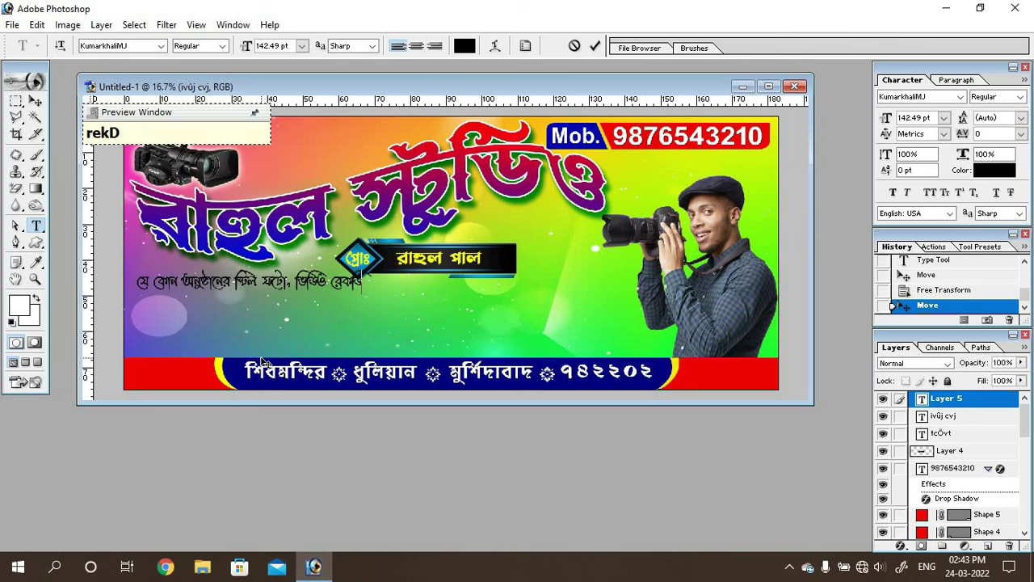
type("r")
key("BackSpace")
key("BackSpace")
key("BackSpace")
type("ecordin")
key("BackSpace")
key("BackSpace")
key("BackSpace")
type("k")
type("orrD")
key("BackSpace")
key("BackSpace")
key("BackSpace")
type("rrDi")
type("ng kora hoy. ")
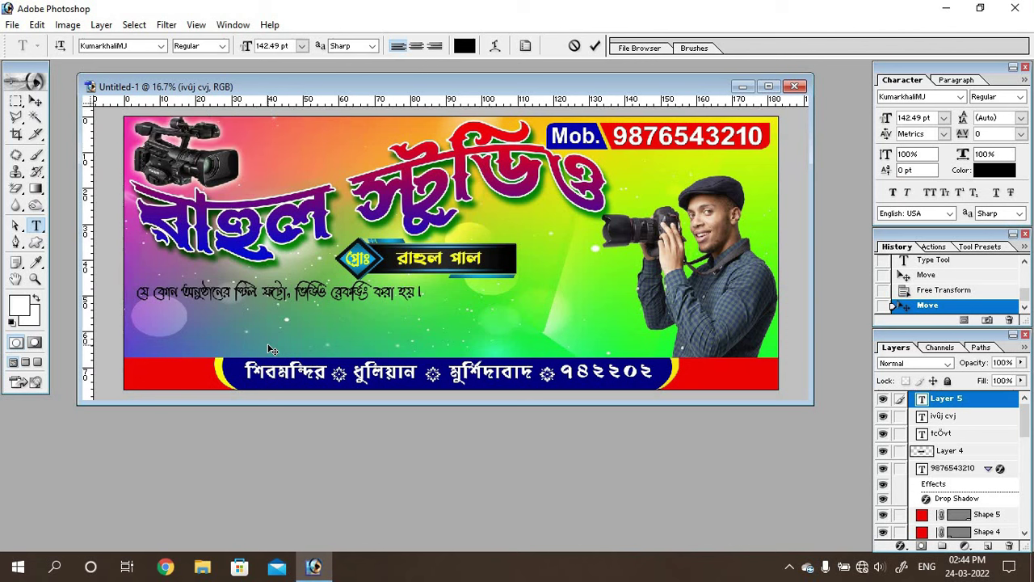
type("ebng somosto rkm fTo")
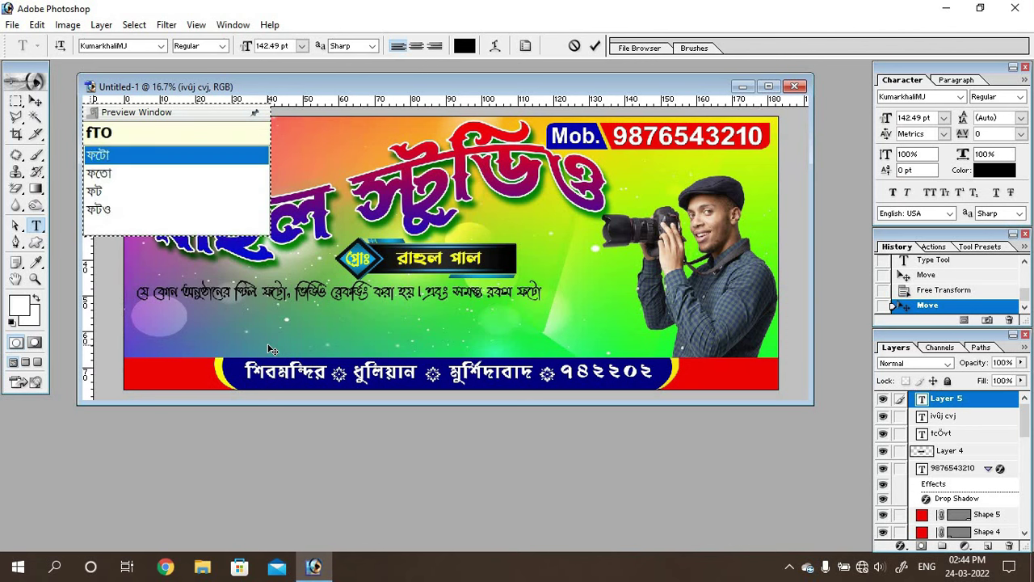
type(" elbam kora hoy.")
key("Return")
type("bi:dr:")
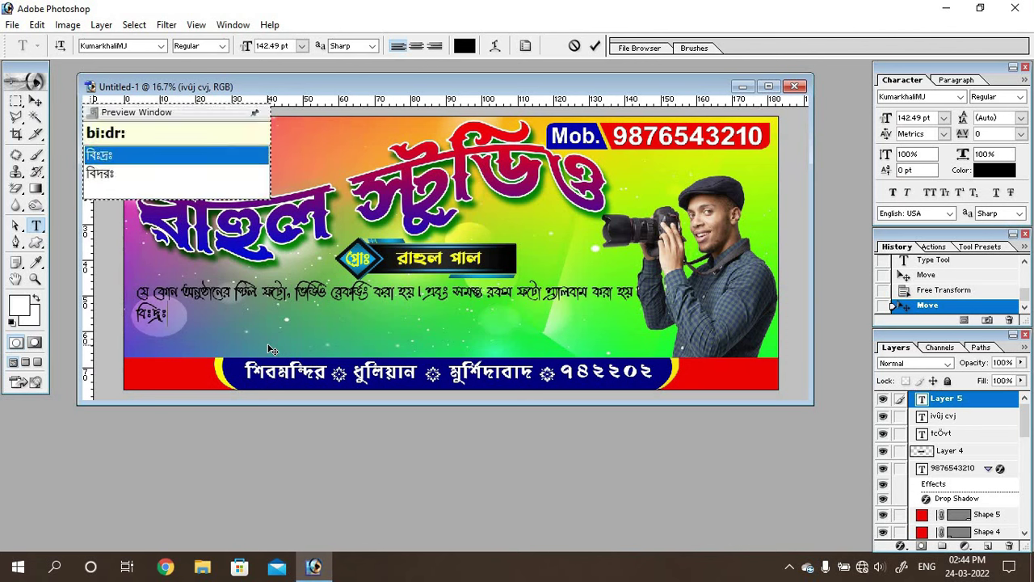
type(" - biyer karD chapanO")
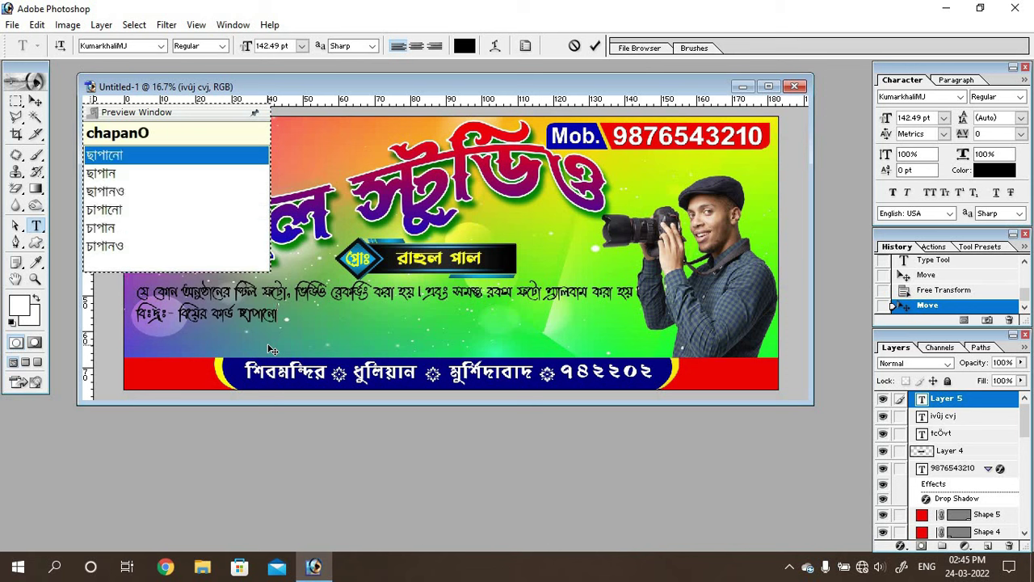
type(" hoy ebng je kon onusth")
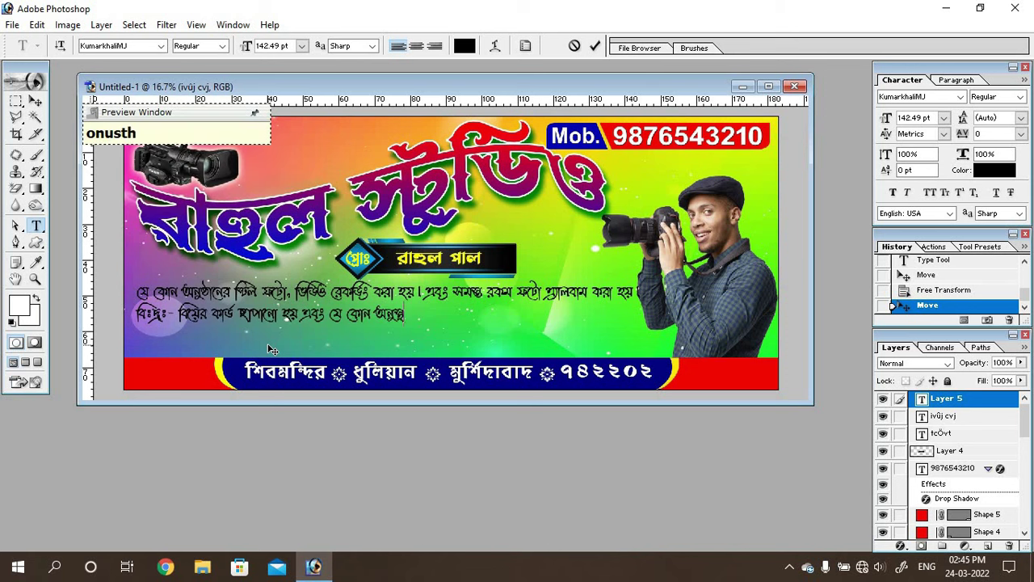
type("aner jny fTOgrafar paOya jay")
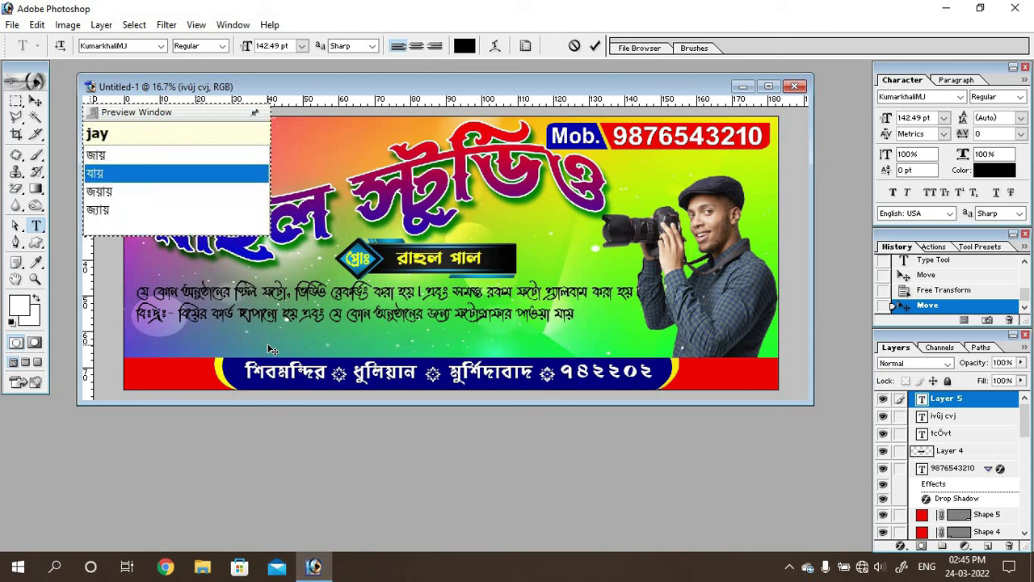
type(".")
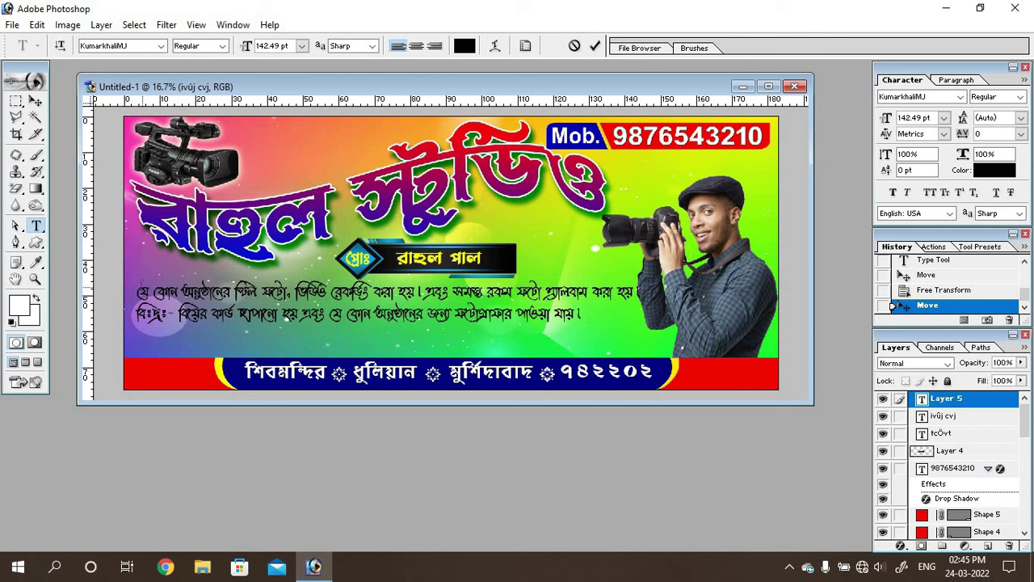
- Centre-align the tagline lines, commit, and nudge the tagline up-left above the address strip
key("ctrl+a")
left_click(181, 304)
key("ctrl+a")
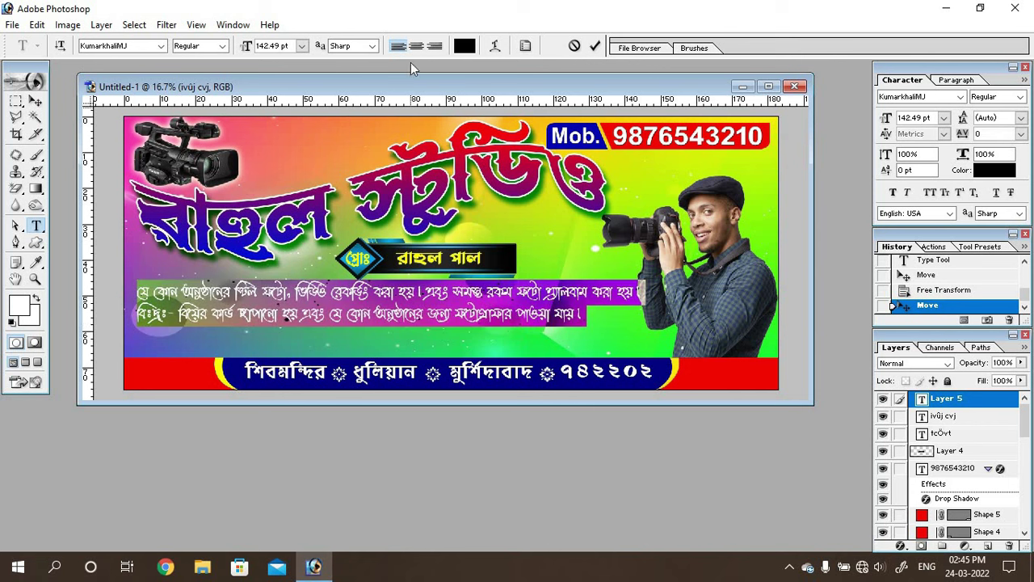
left_click(417, 46)
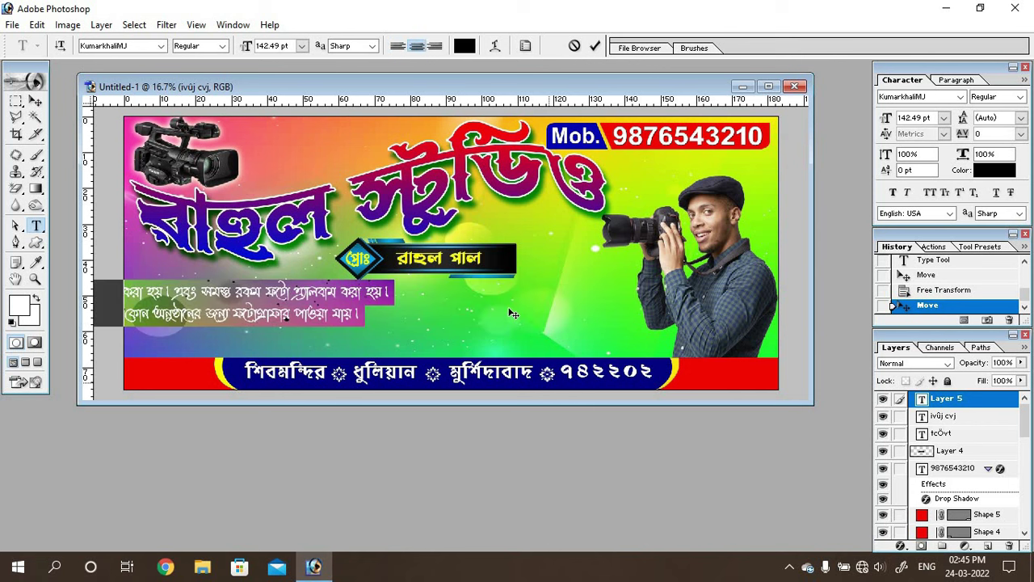
left_click_drag(711, 270, 772, 243)
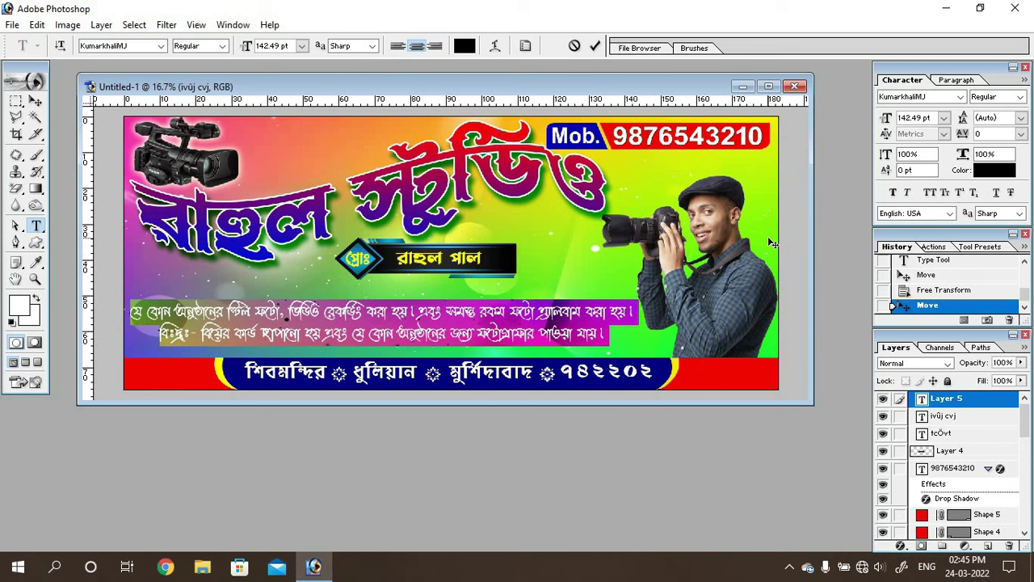
left_click(35, 101)
left_click_drag(408, 328, 408, 323)
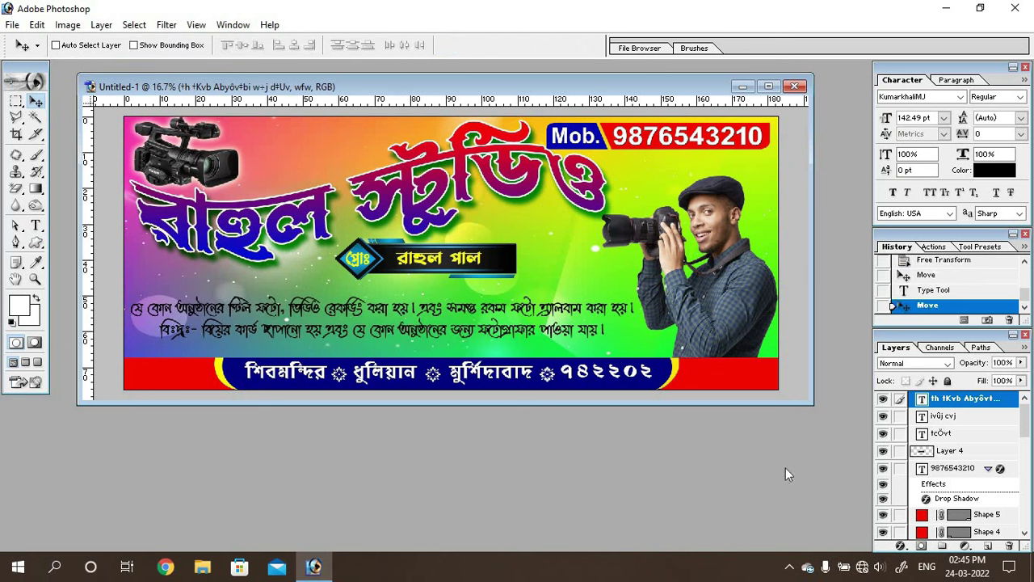
- Apply a white Outer Glow with 62 px size to the tagline layer
left_click(901, 546)
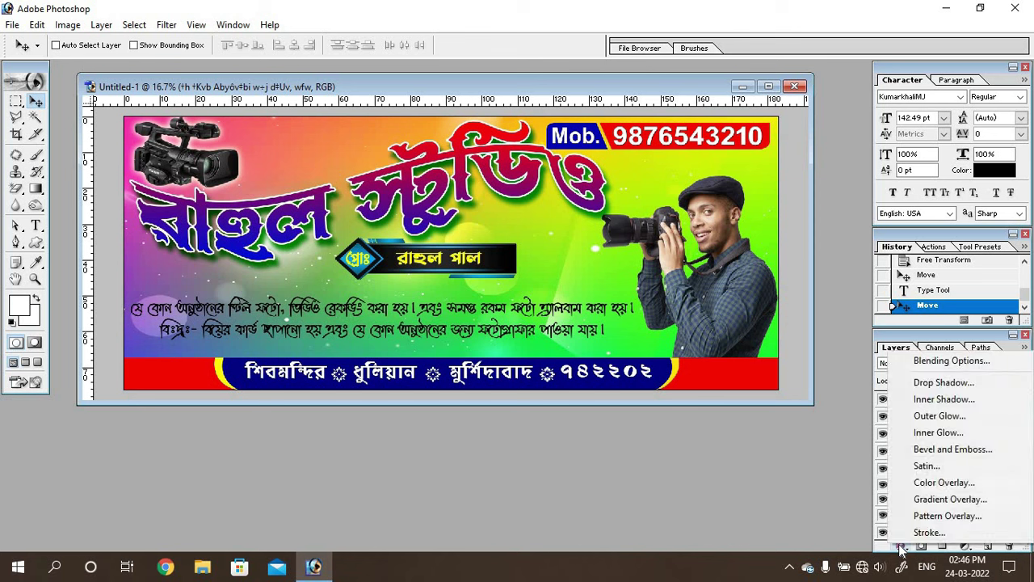
left_click(931, 415)
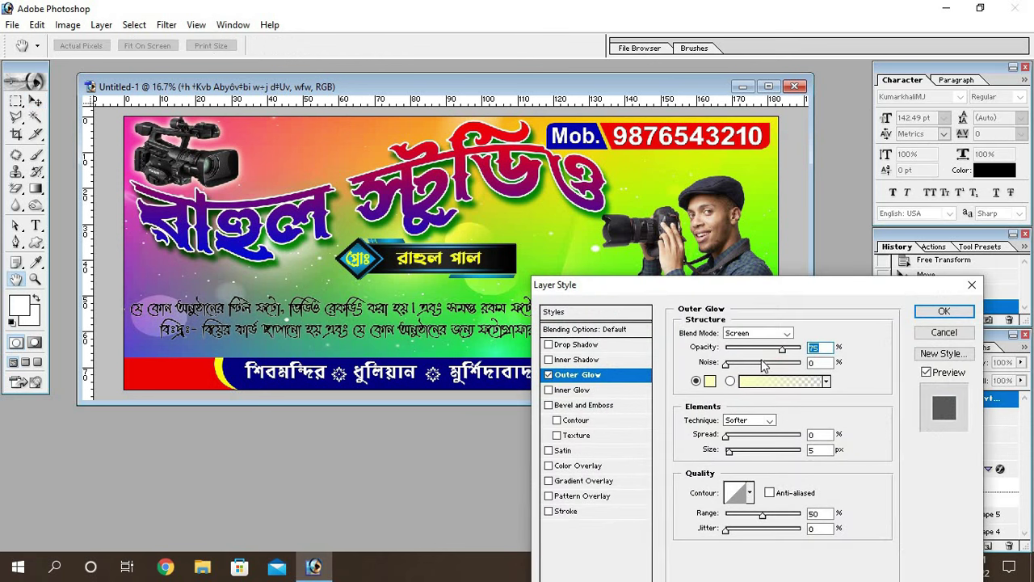
left_click(709, 381)
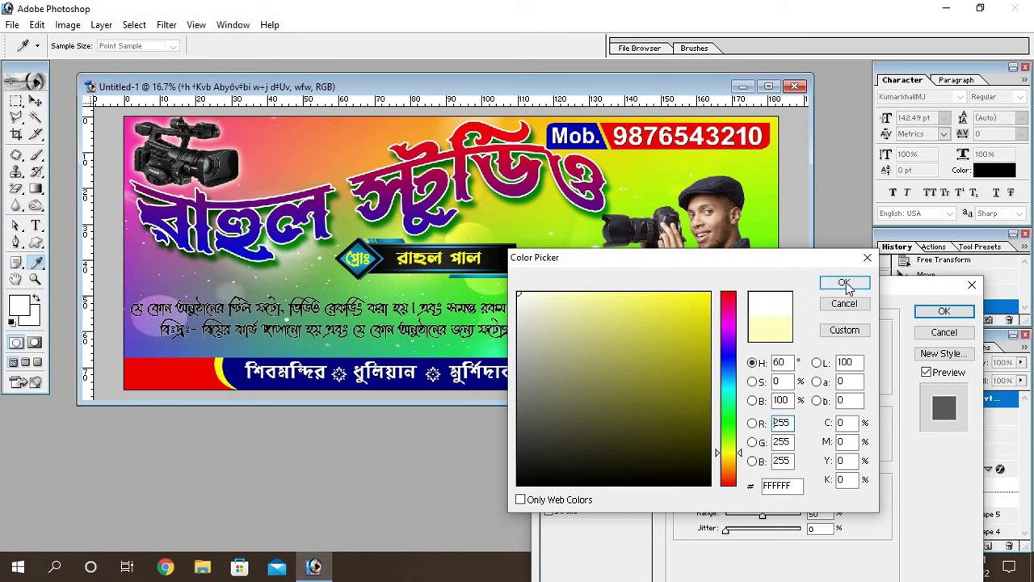
left_click(844, 282)
mouse_move(733, 453)
left_mouse_down()
mouse_move(746, 458)
mouse_move(732, 437)
mouse_move(750, 455)
left_mouse_up()
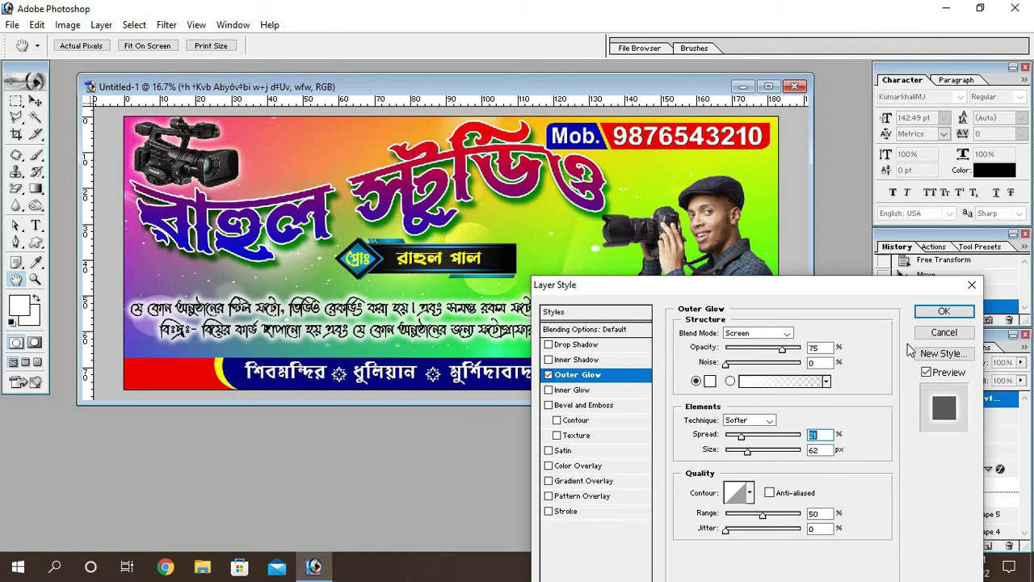
left_click(944, 312)
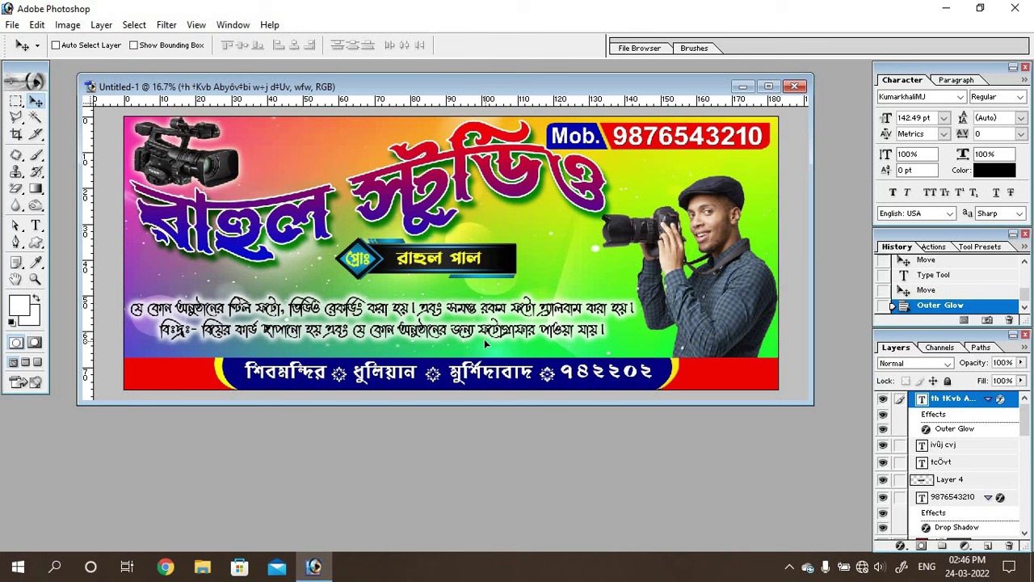
- Select the tagline text, left-align it, and shift it toward the left
left_click_drag(488, 347, 489, 335)
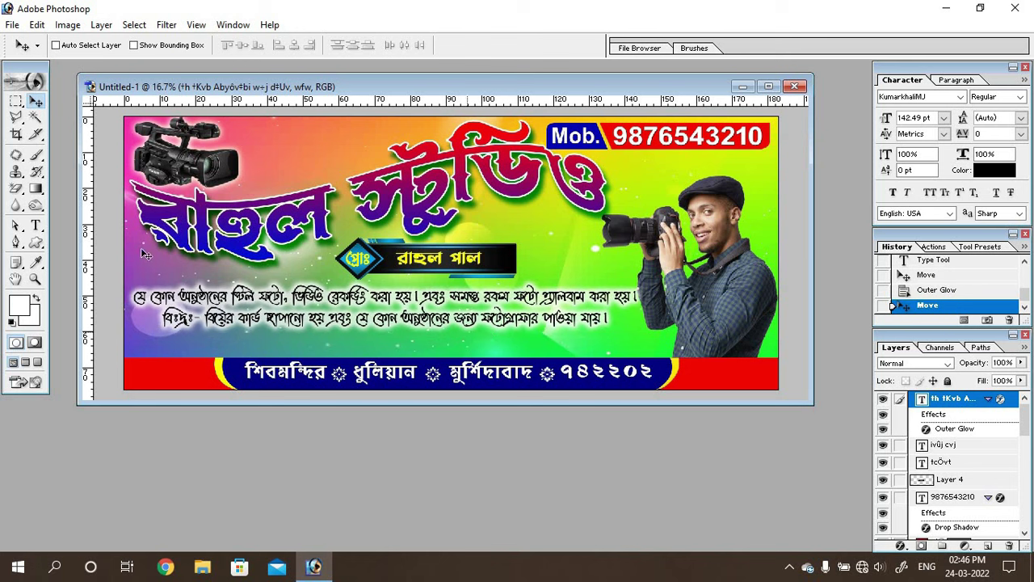
left_click(35, 226)
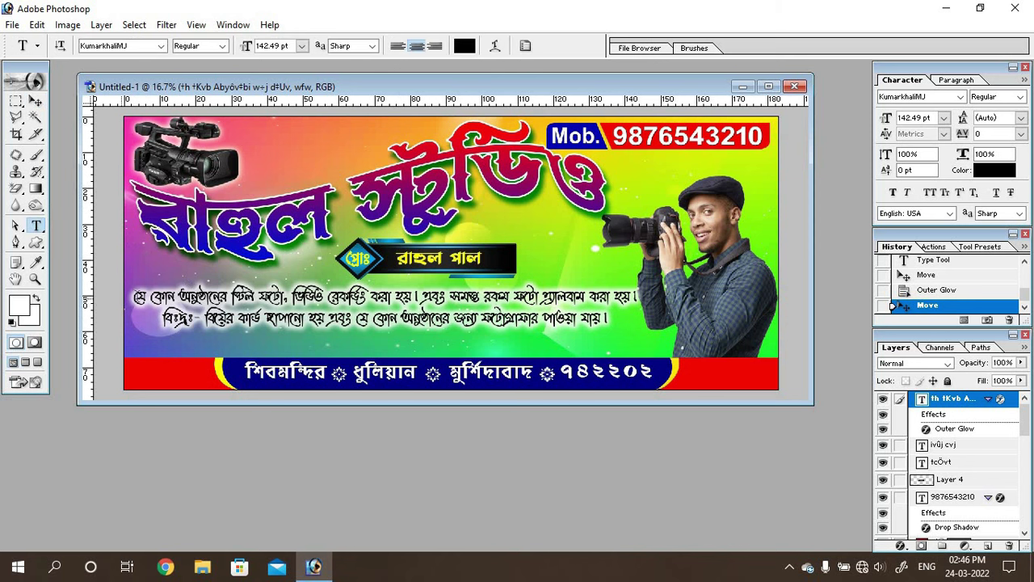
left_click_drag(135, 296, 606, 321)
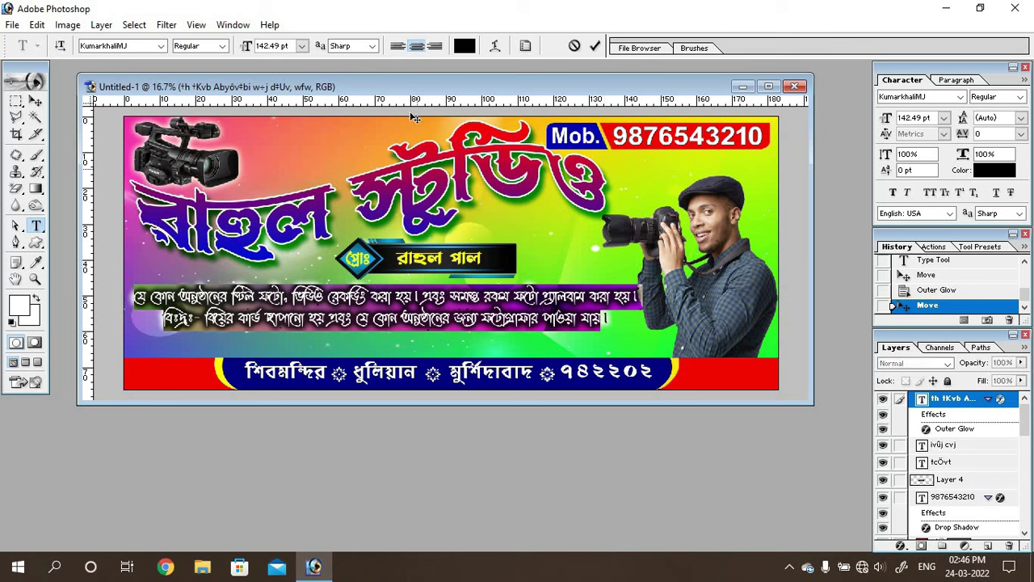
left_click(399, 46)
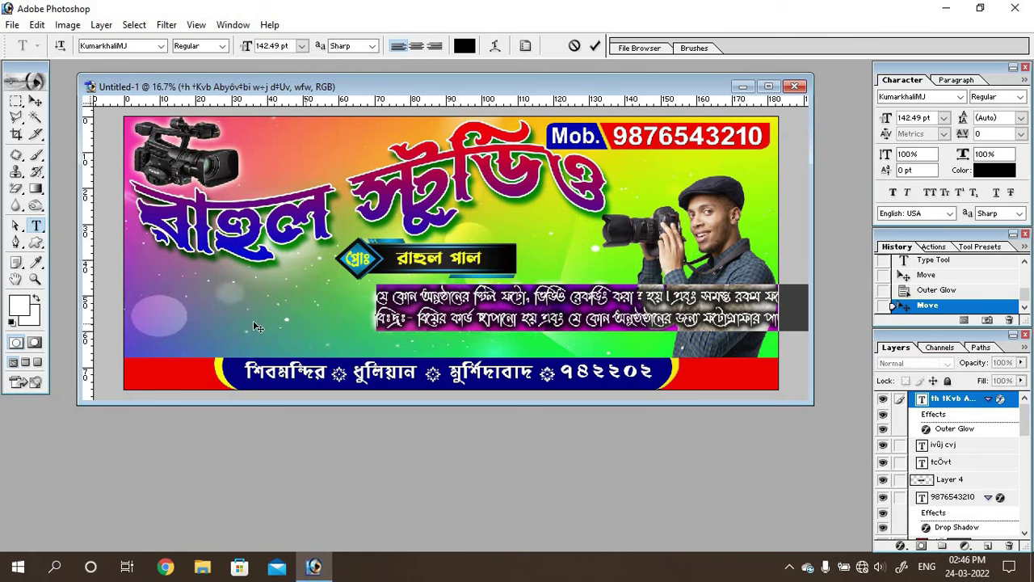
left_click_drag(324, 327, 77, 324)
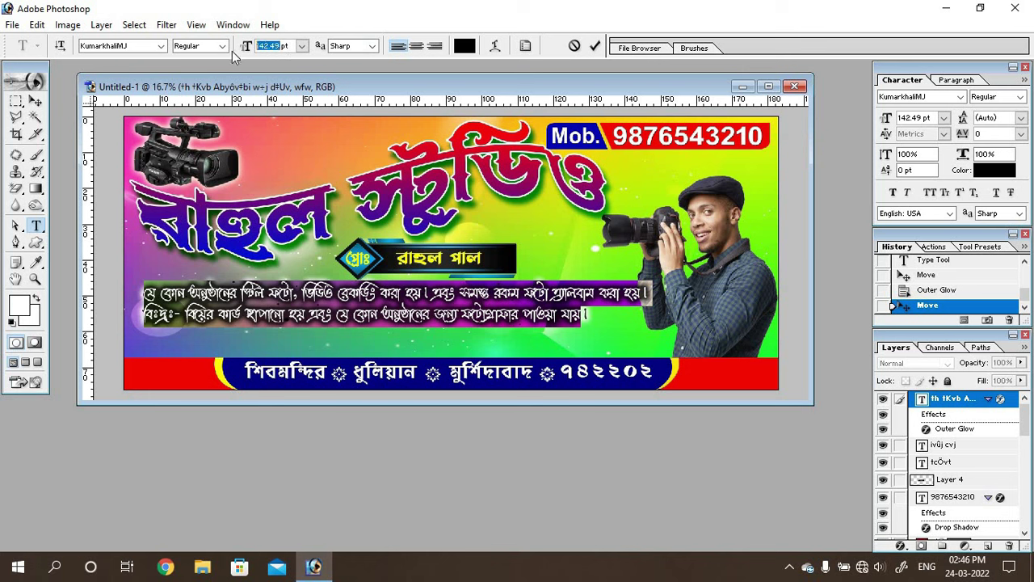
- Set the tagline font size to 175 pt and nudge it slightly up-left
type("1")
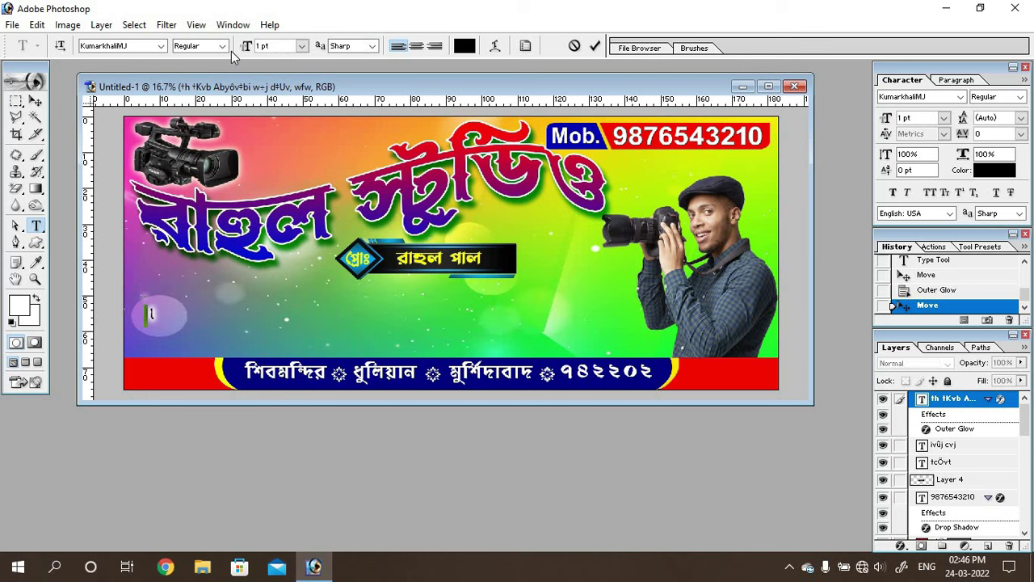
type("60")
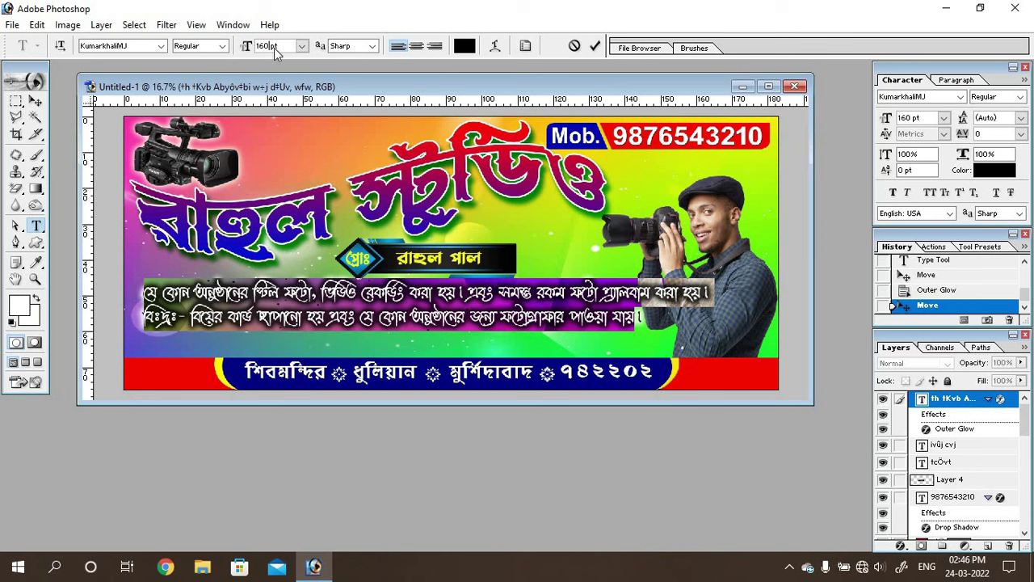
left_click(242, 46)
type("170")
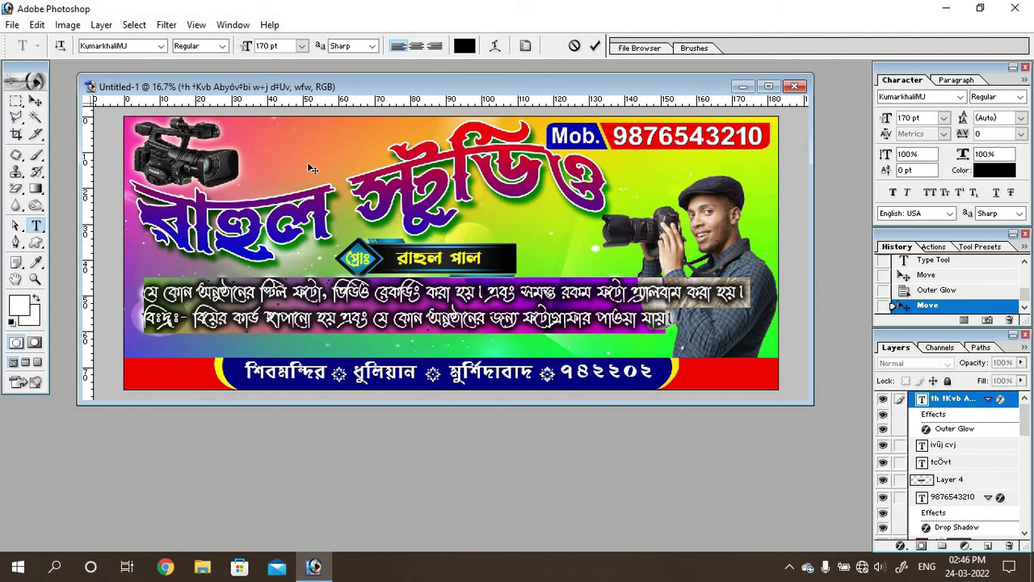
key("BackSpace")
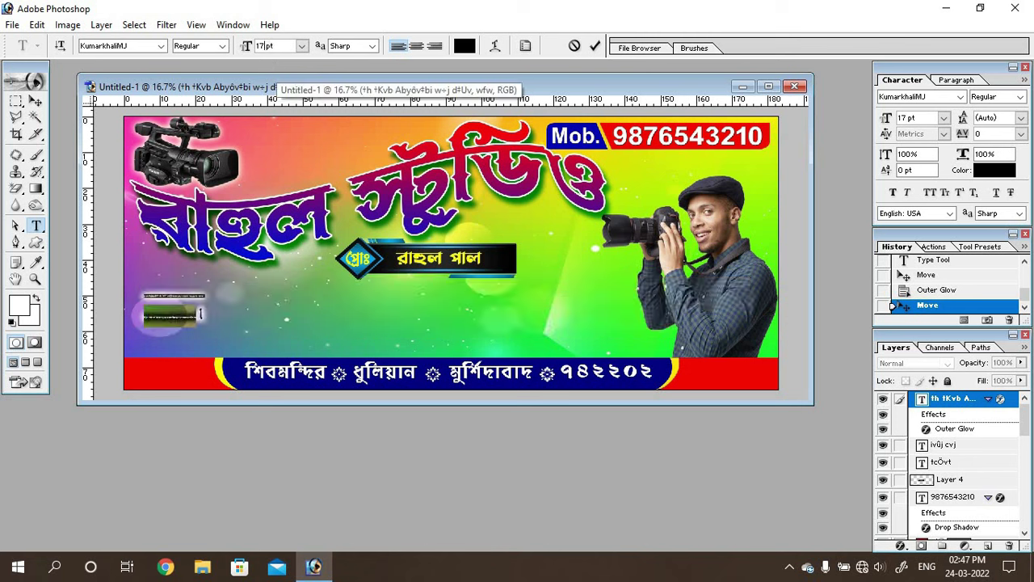
type("5")
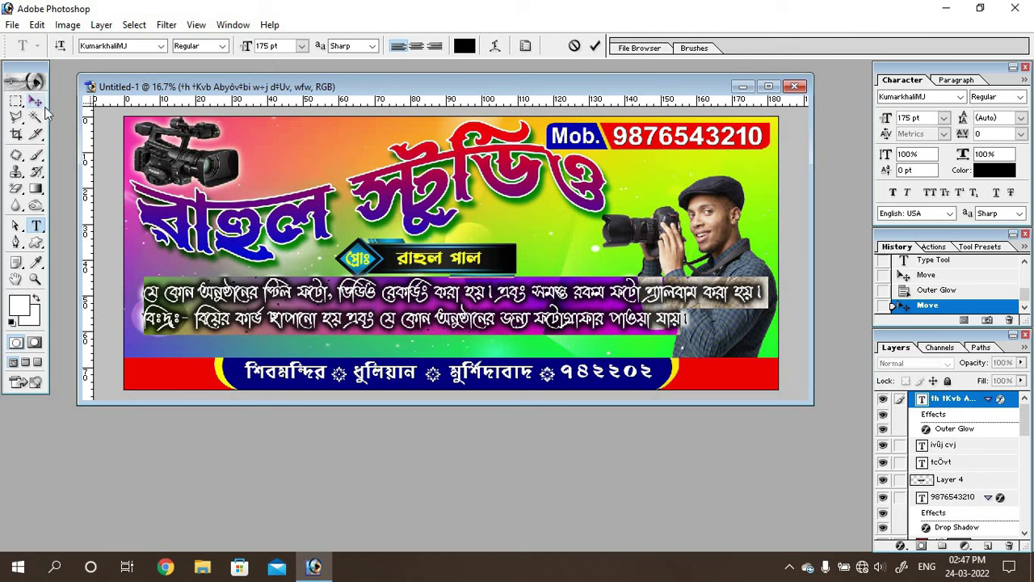
left_click(35, 100)
left_click_drag(331, 349, 325, 345)
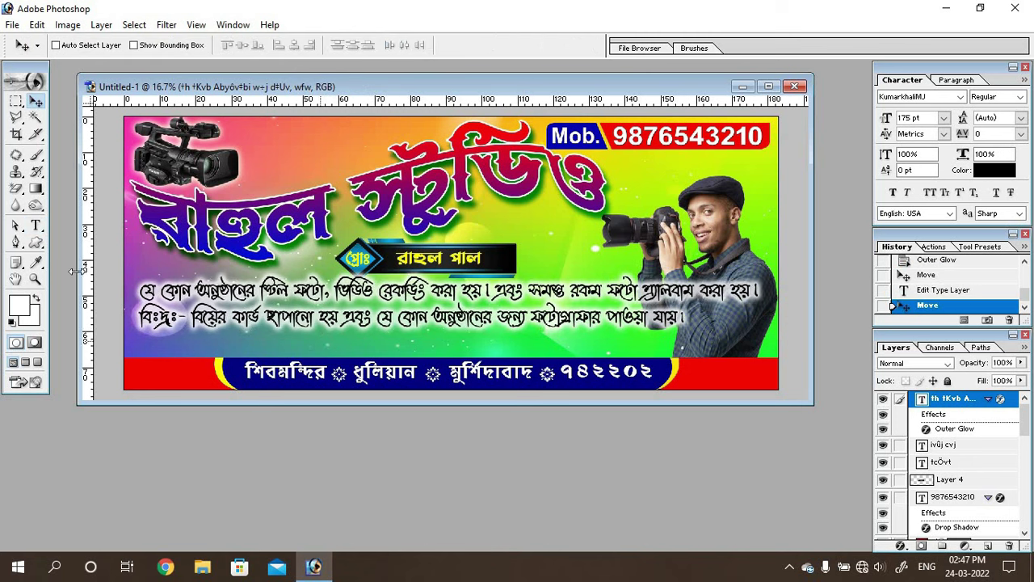
- Break the photo-album phrase onto its own line and centre all three lines
left_click(36, 226)
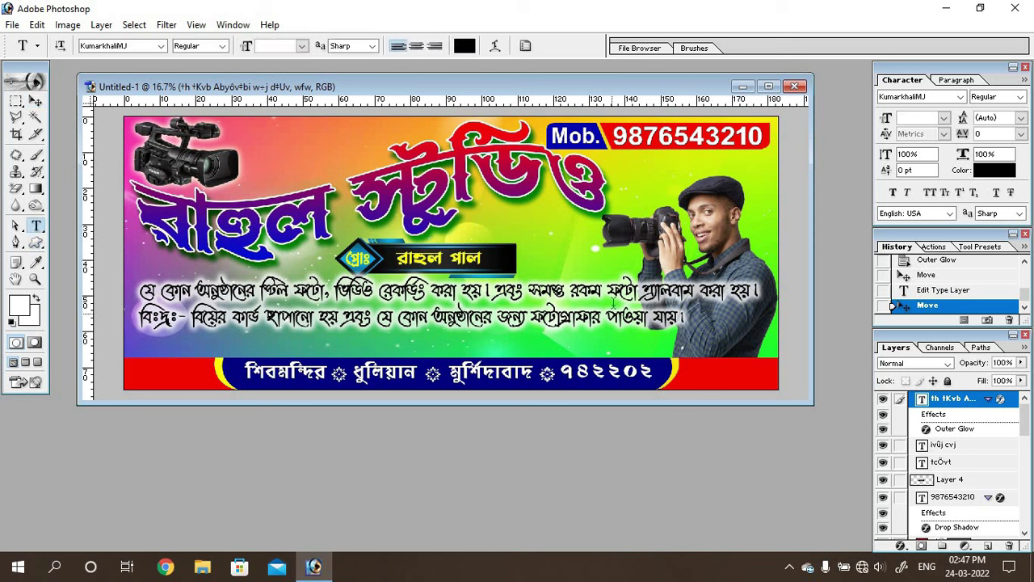
left_click(617, 369)
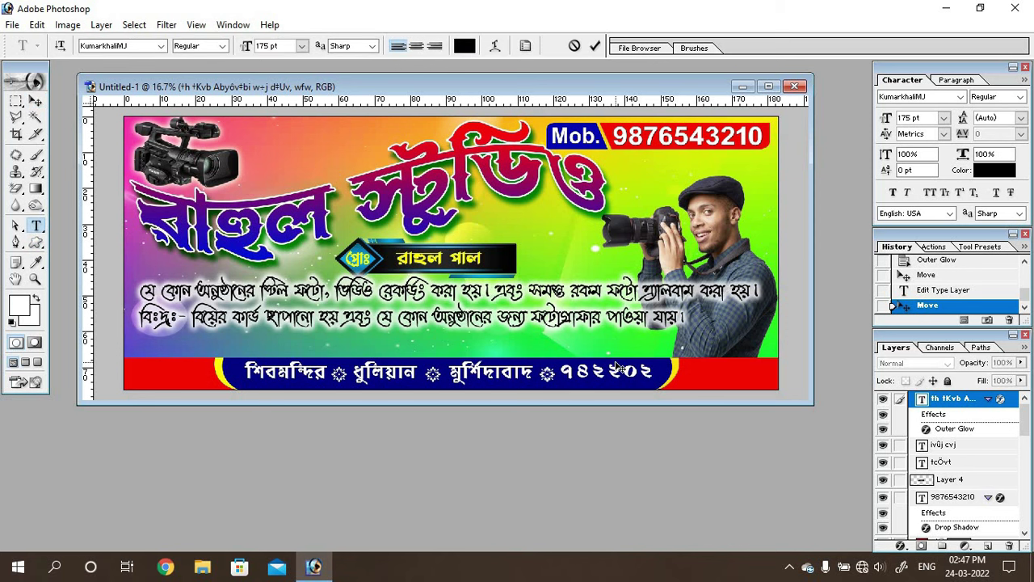
key("Return")
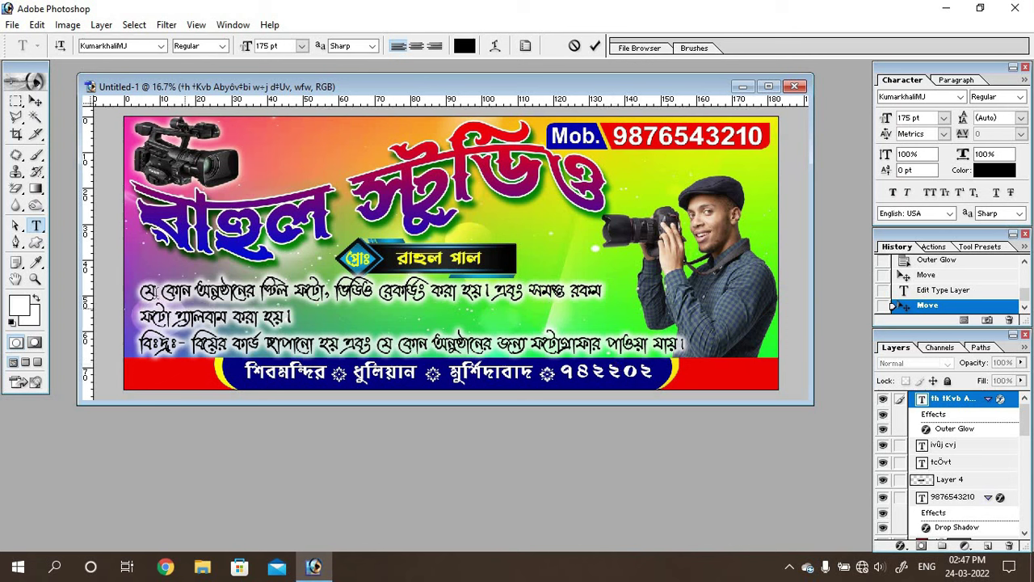
left_click_drag(141, 289, 687, 345)
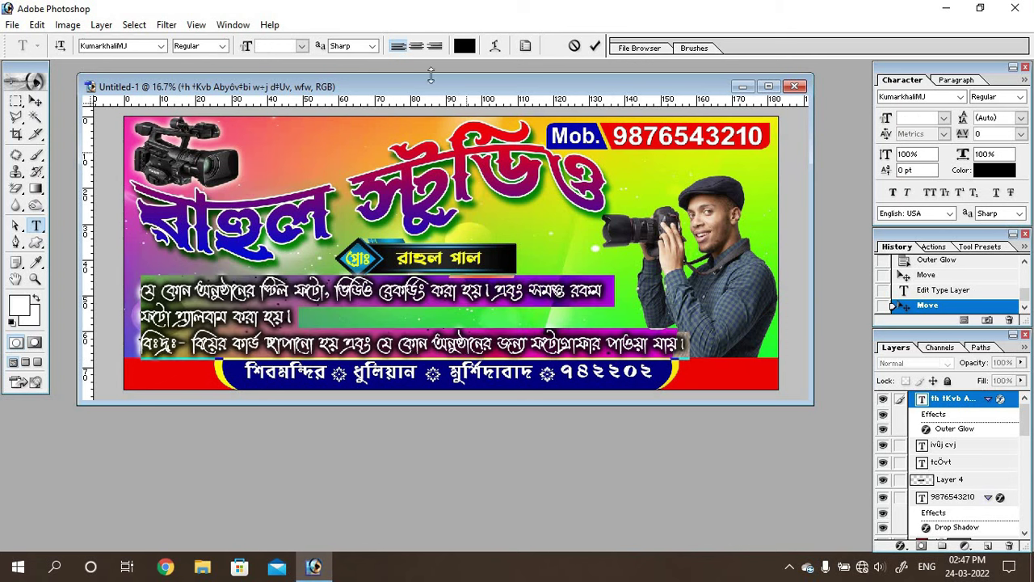
left_click(417, 46)
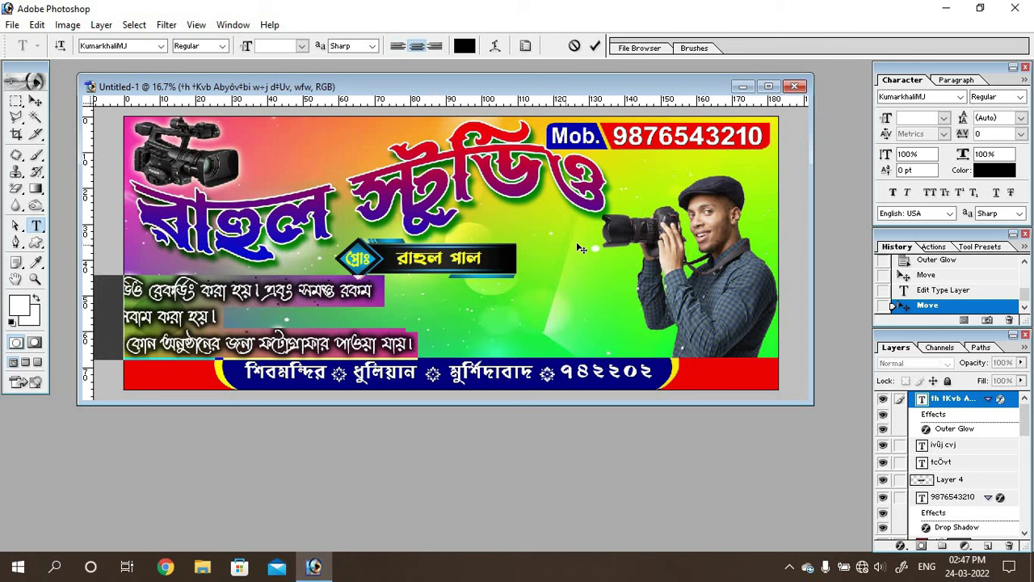
- Centre the tagline block on the banner, narrow it to about 97.6% width, and nudge it down
left_click_drag(581, 249, 818, 241)
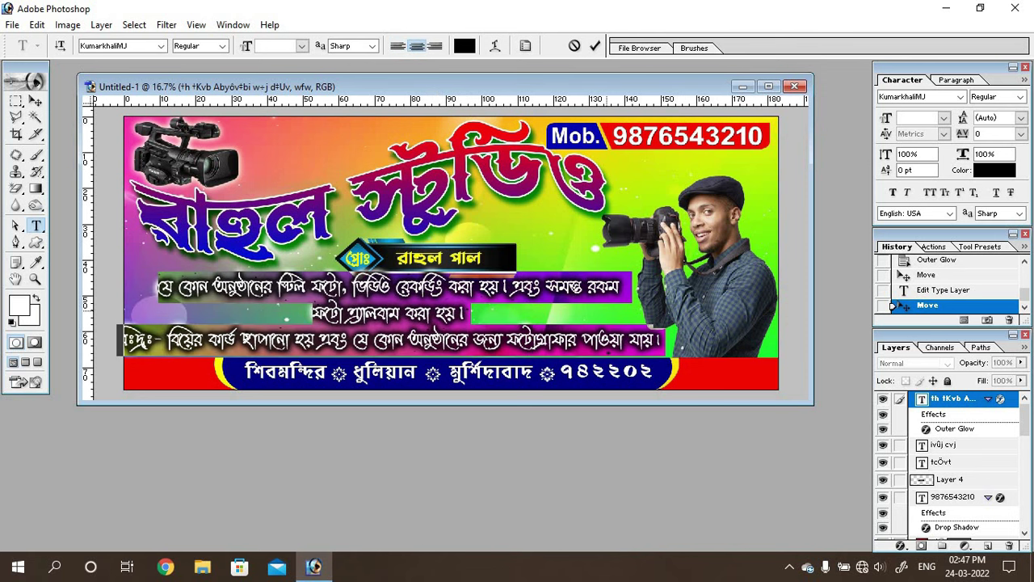
key("ctrl+Return")
left_click_drag(662, 311, 649, 310)
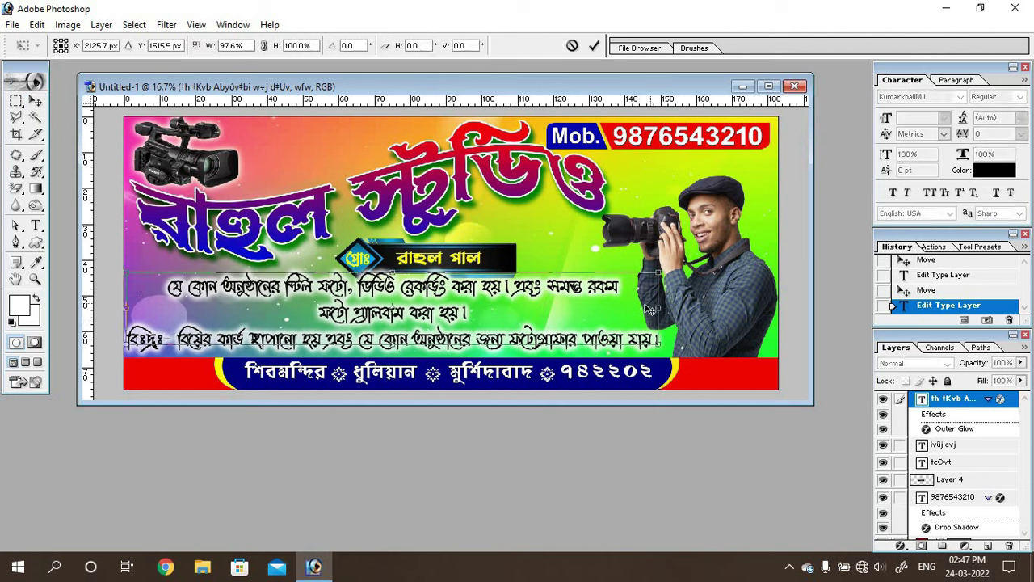
key("Return")
key("ctrl+t")
key("Return")
key("Down")
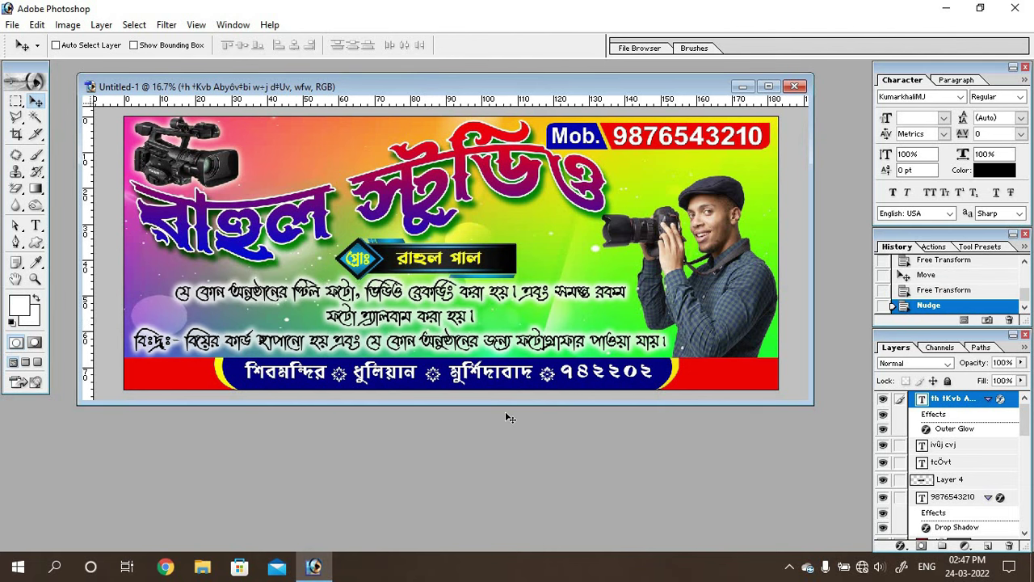
key("ctrl+0")
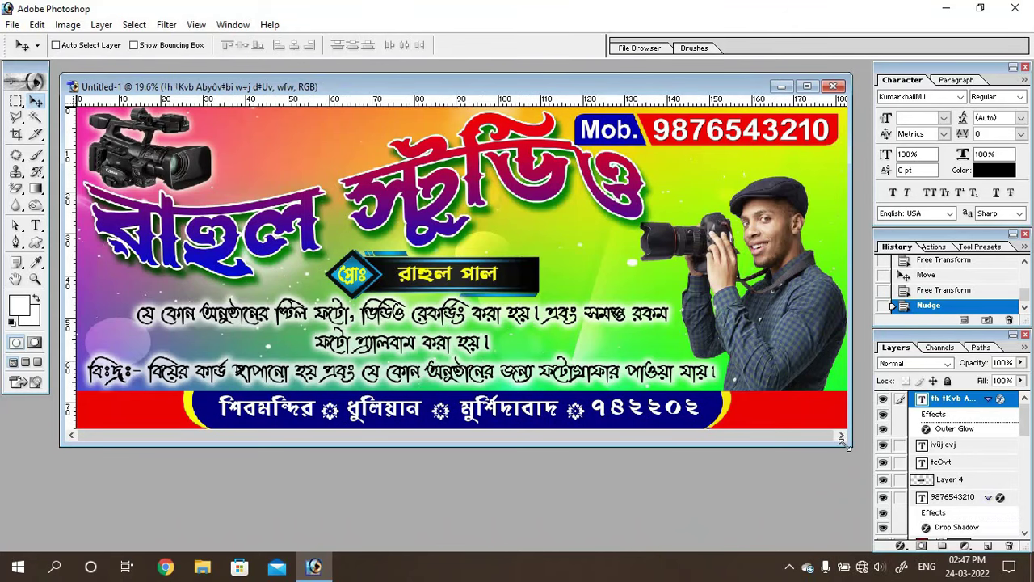
left_click_drag(844, 441, 854, 451)
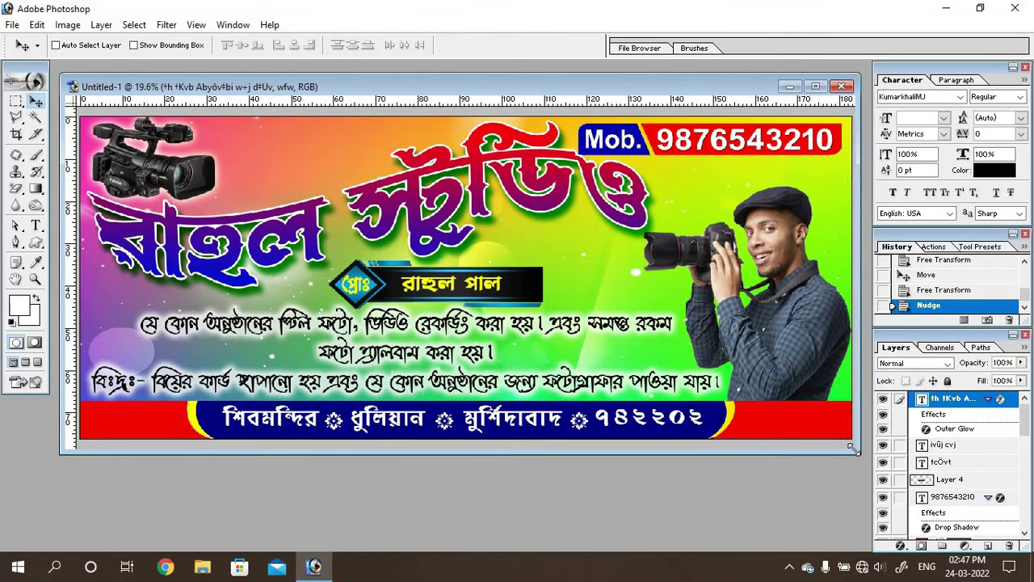